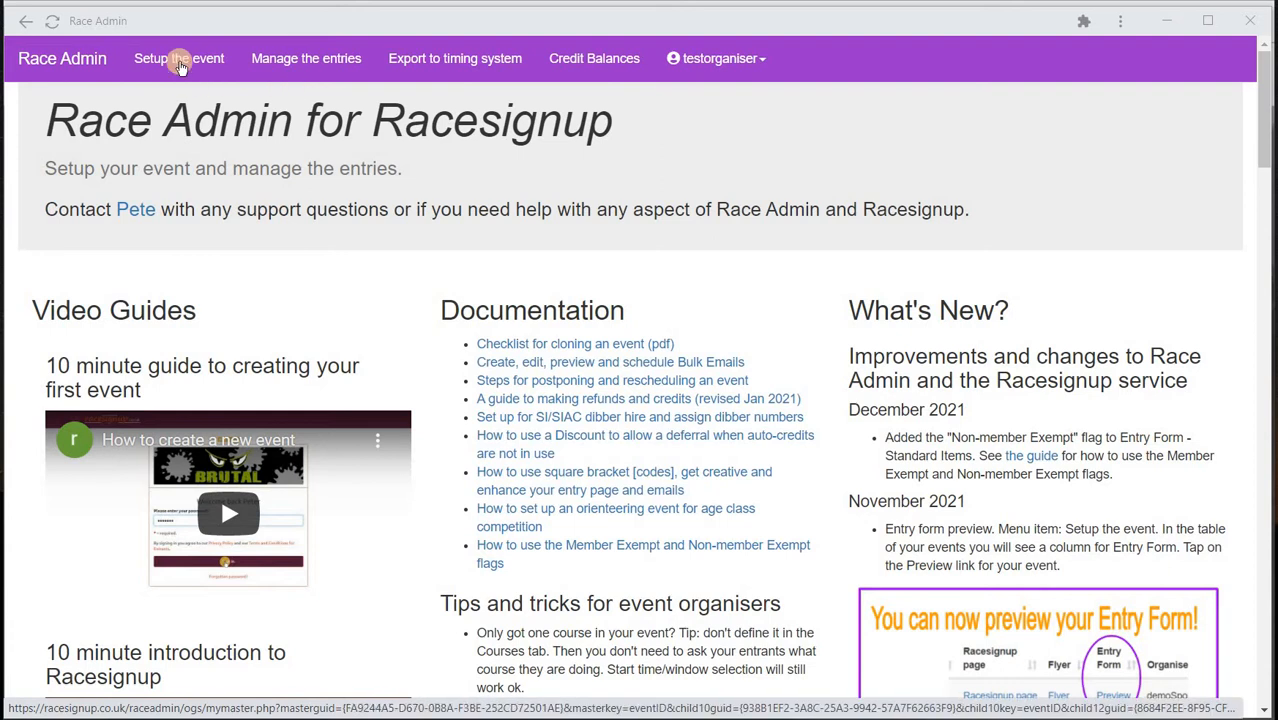
- Go to the Setup the event page to list the organiser's events
left_click(180, 62)
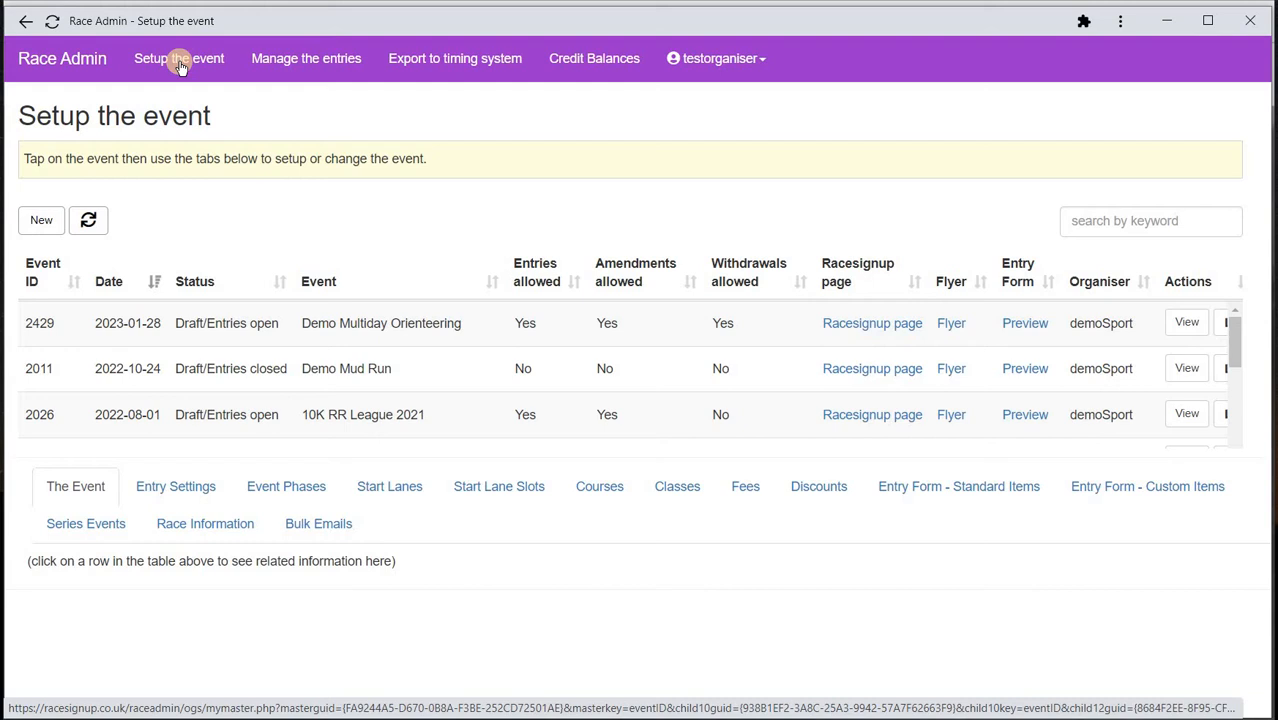
- Zoom the page out to 80% and show Demo Mud Run's main event settings
key("ctrl+minus")
key("ctrl+minus")
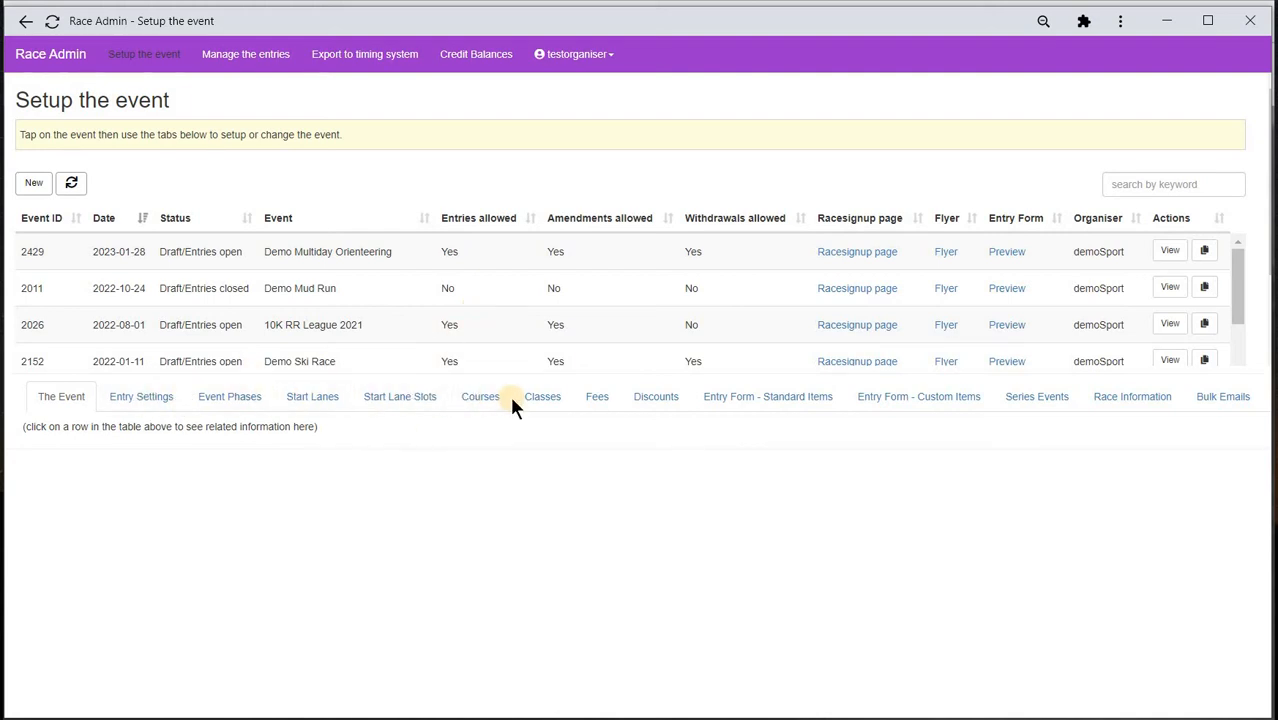
left_click(315, 289)
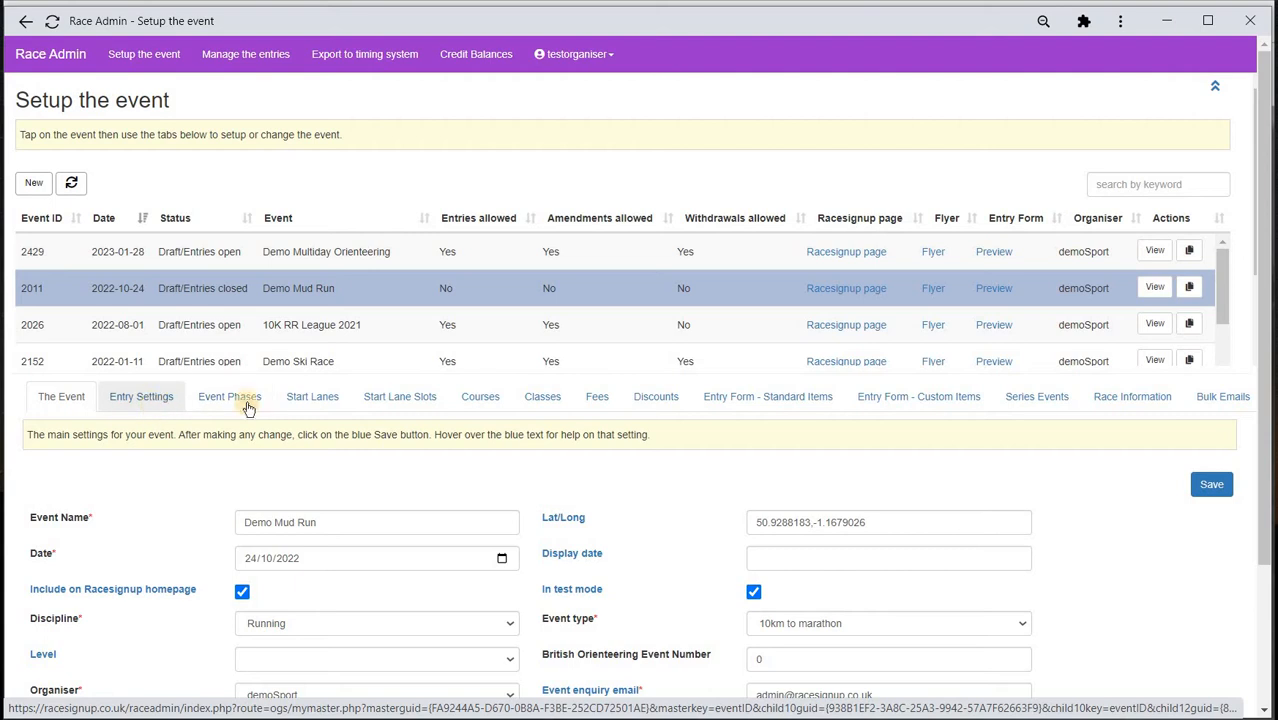
- View Demo Mud Run's 10K and 5K courses, closing the 10K course editor without changes
left_click(479, 398)
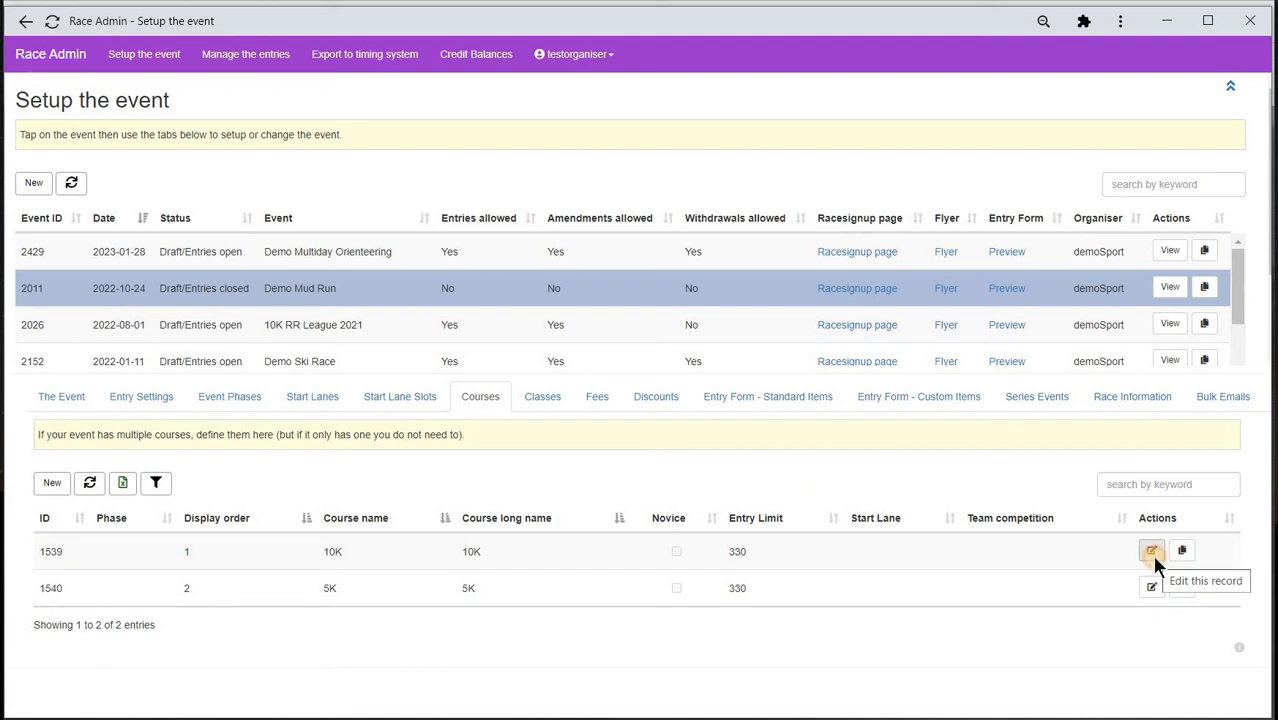
left_click(1152, 553)
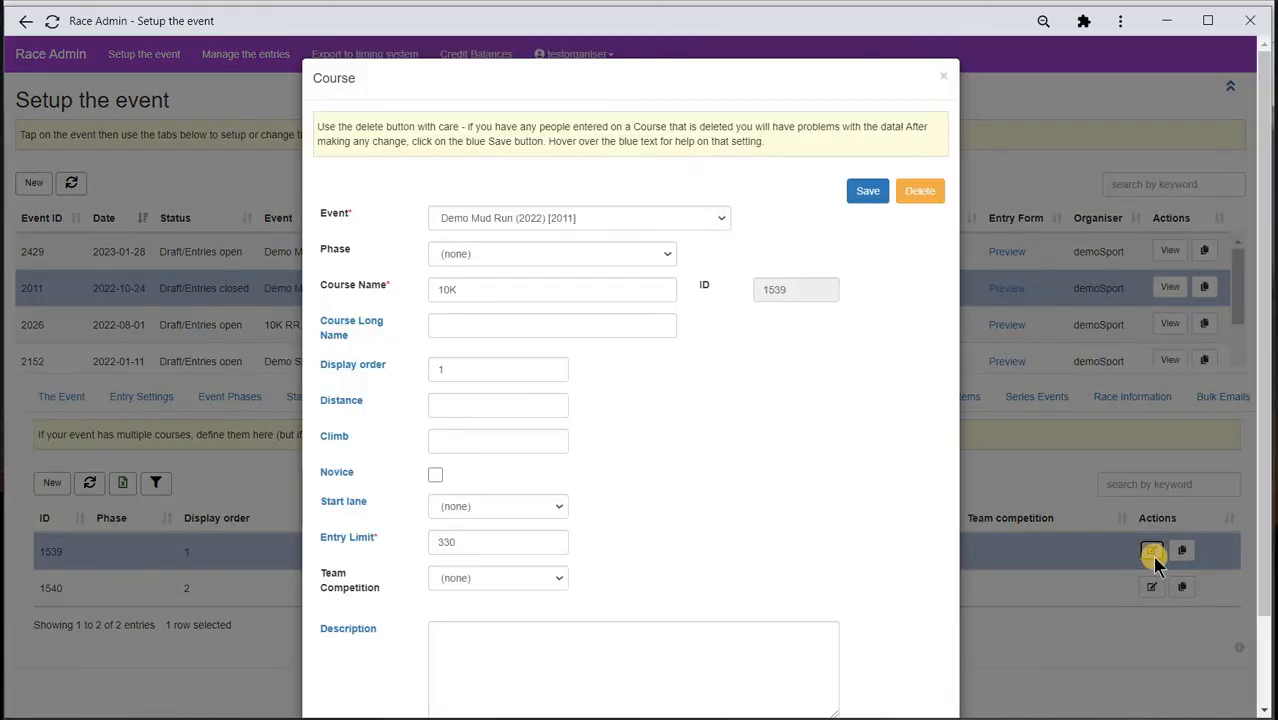
left_click(941, 78)
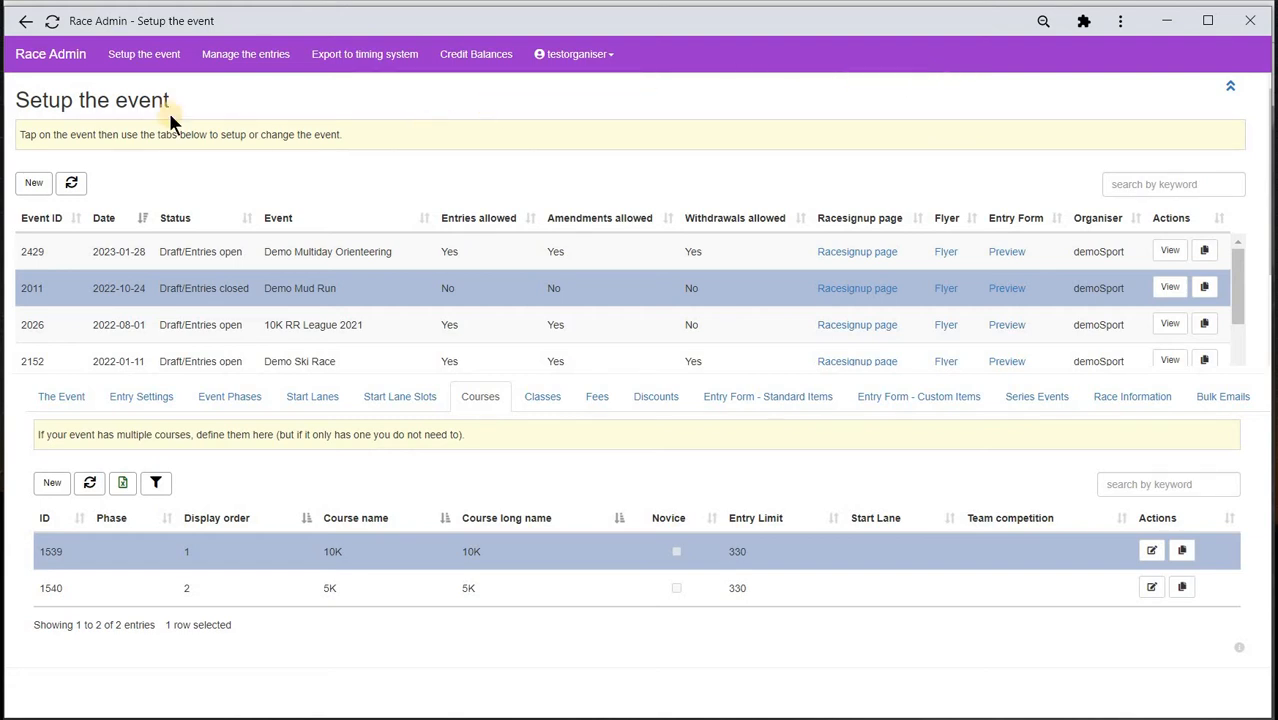
- Start a new event named Southern Wood
left_click(31, 185)
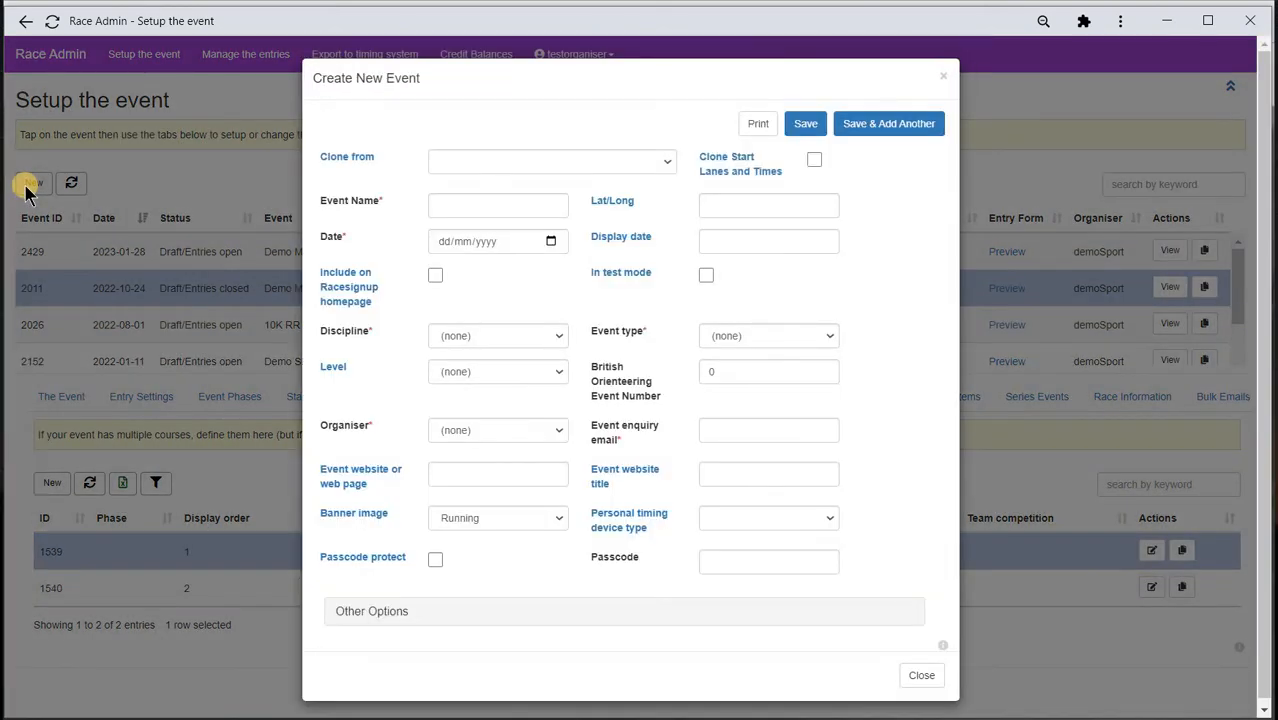
left_click(481, 203)
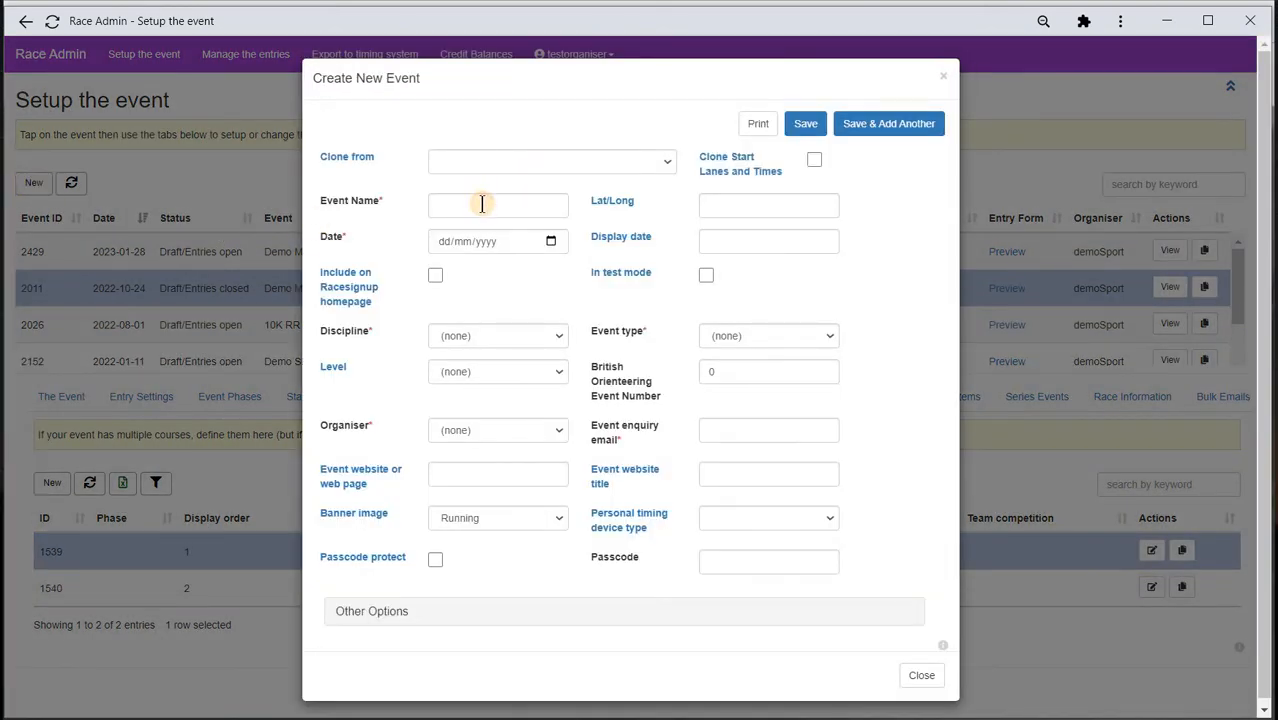
type("South")
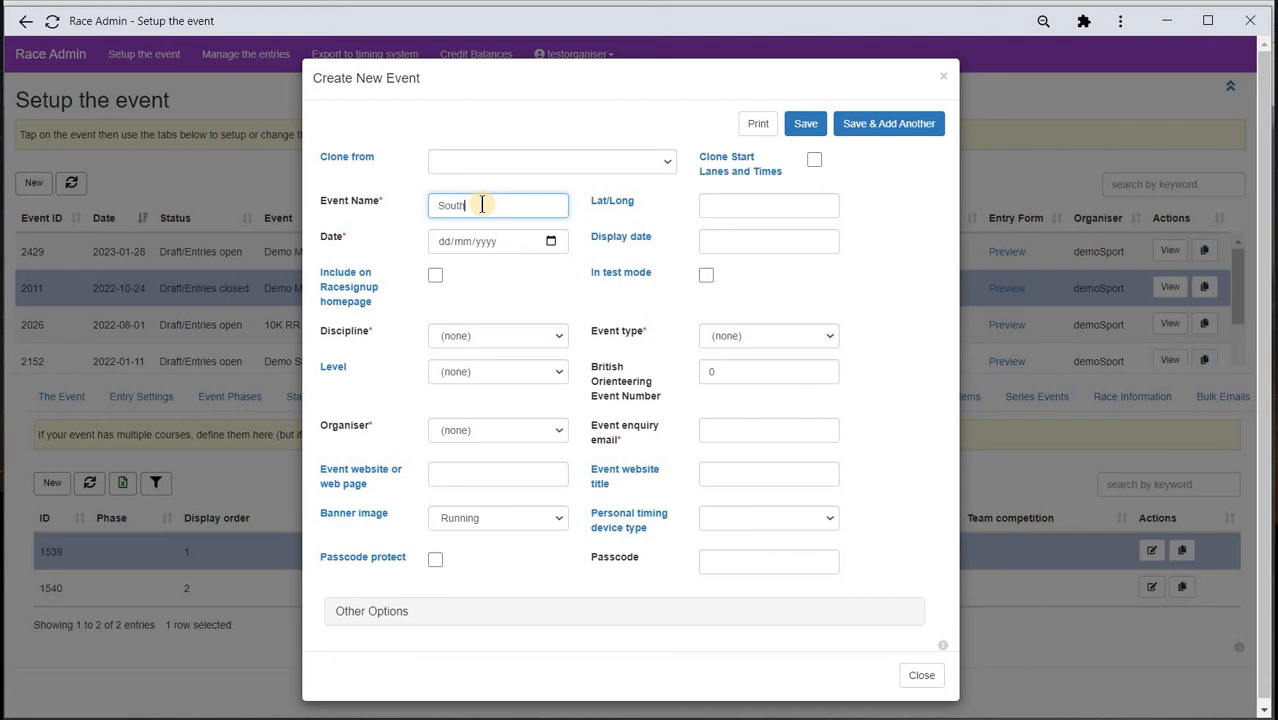
type("ern Wood")
- Date the event 30/10/2022 and enable homepage listing and test mode
left_click(550, 241)
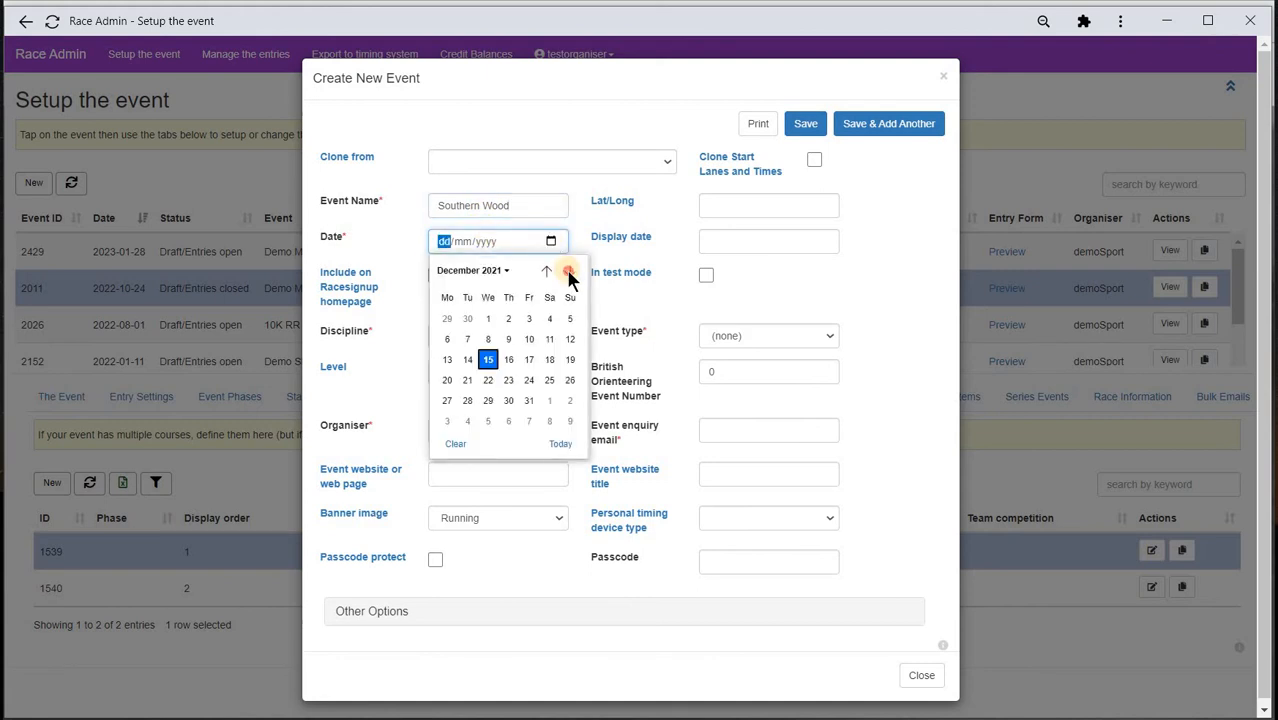
left_click(568, 271)
left_click(568, 271)
left_click(568, 271)
left_click(568, 271)
left_click(568, 271)
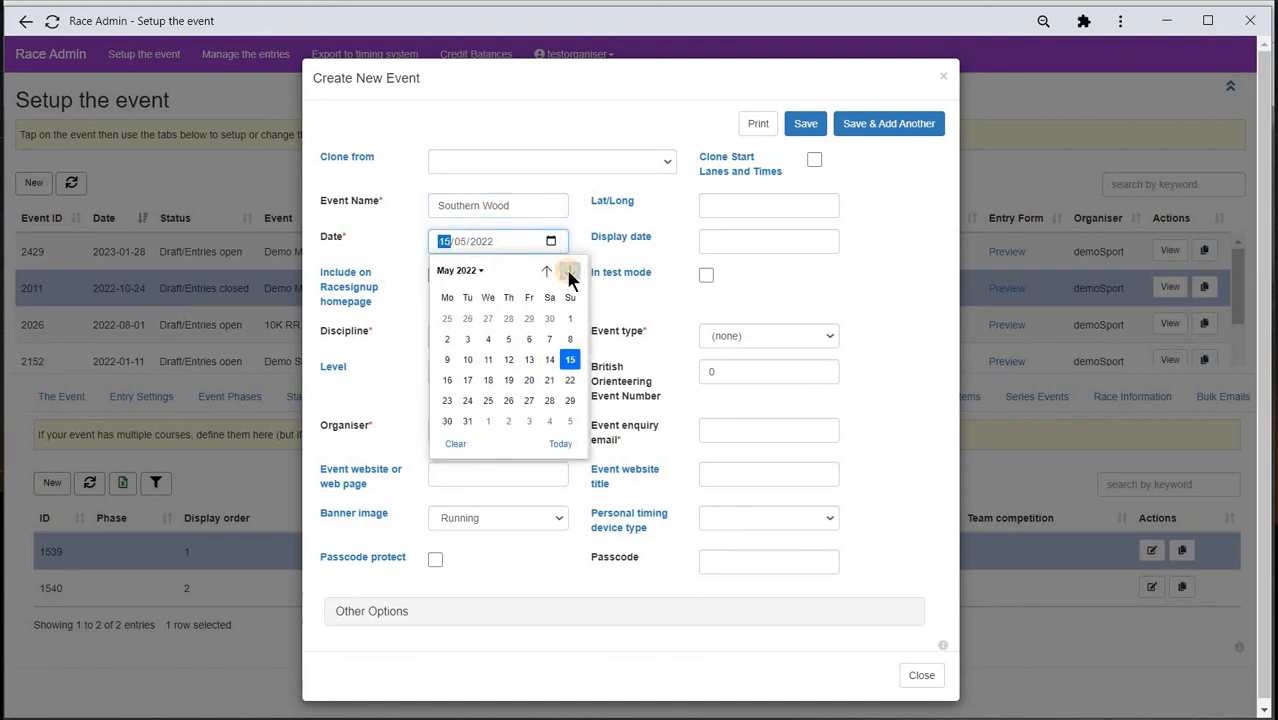
left_click(568, 271)
left_click(568, 271)
left_click(568, 271)
left_click(568, 271)
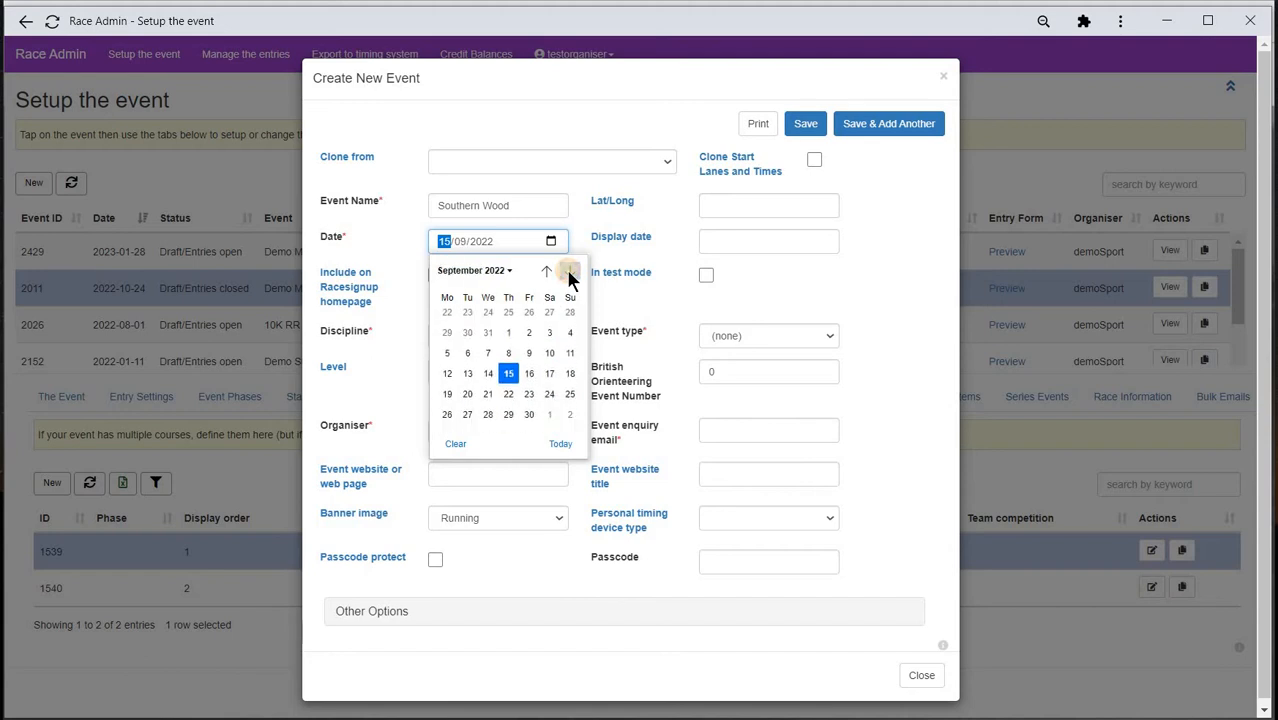
left_click(568, 271)
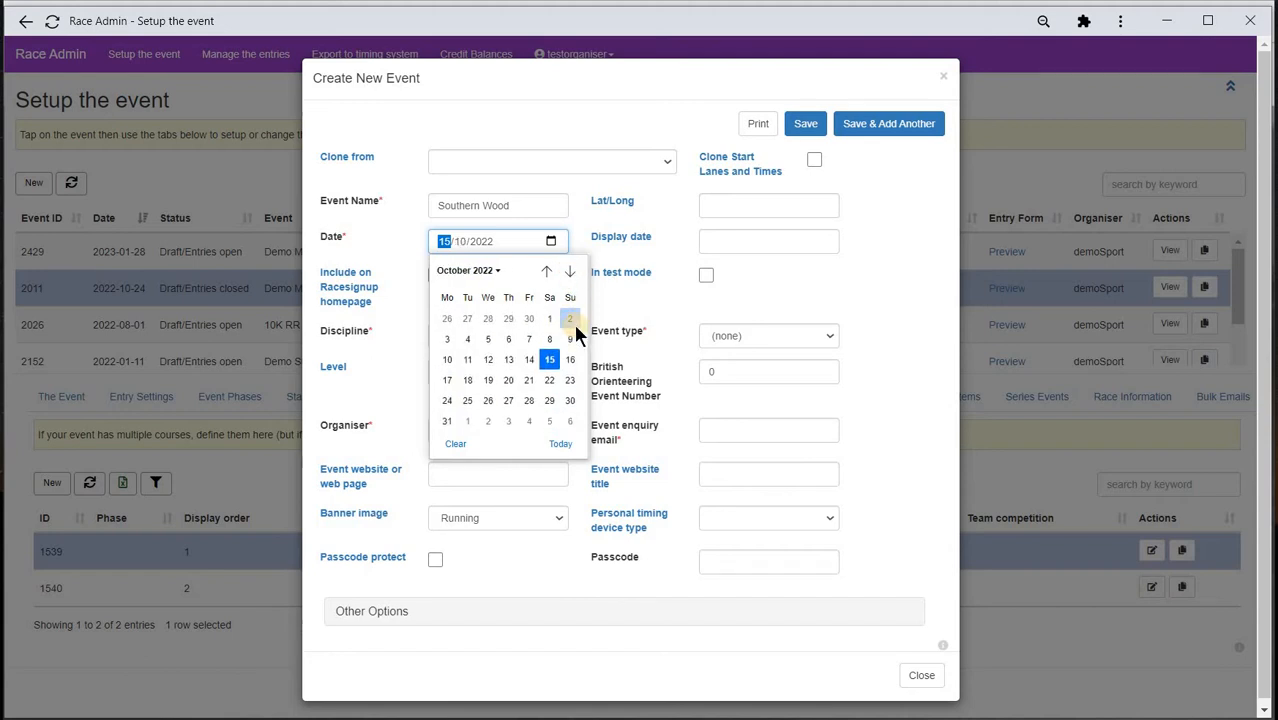
left_click(568, 401)
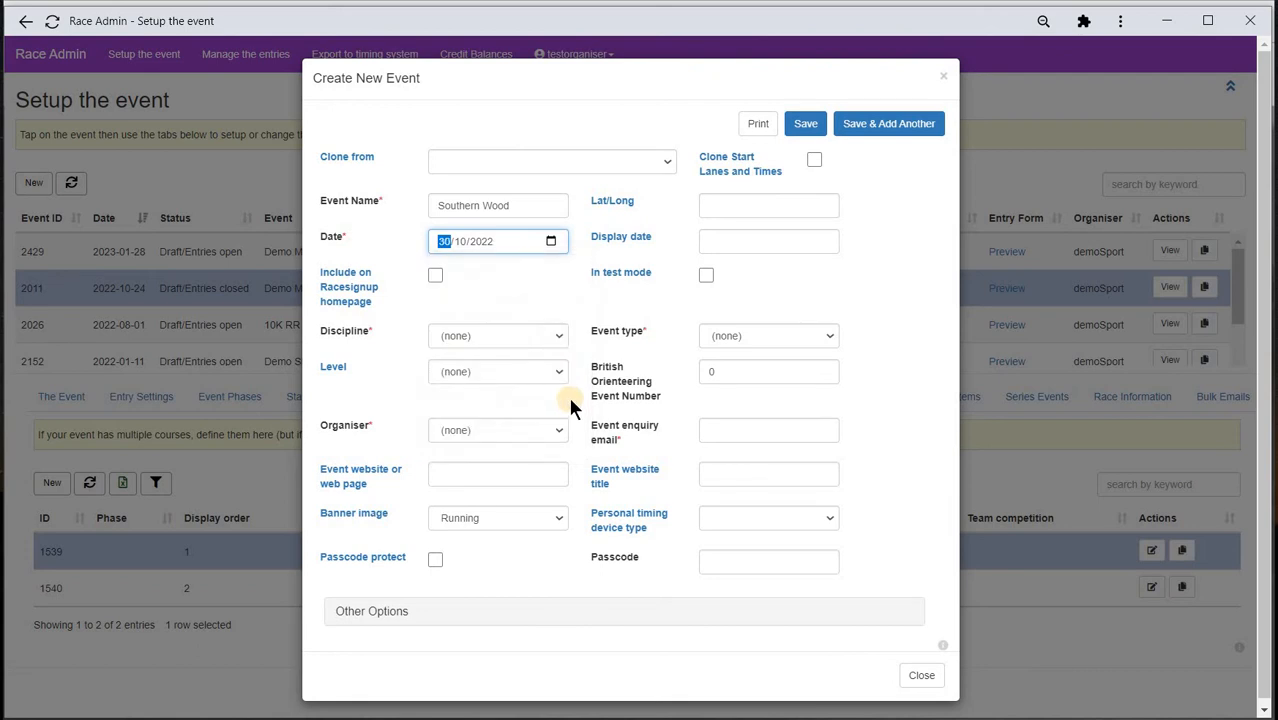
left_click(436, 276)
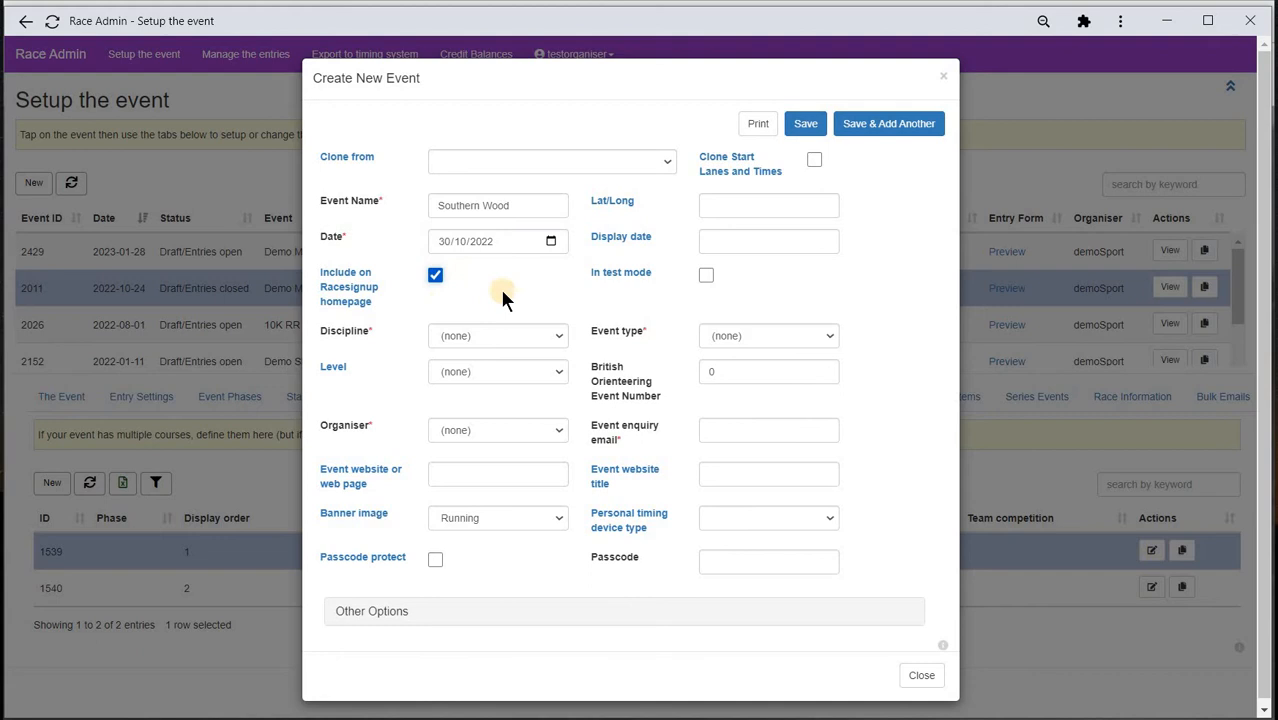
left_click(706, 281)
- Make it a Local, Colour coded or Score orienteering event organised by demoSport
left_click(565, 337)
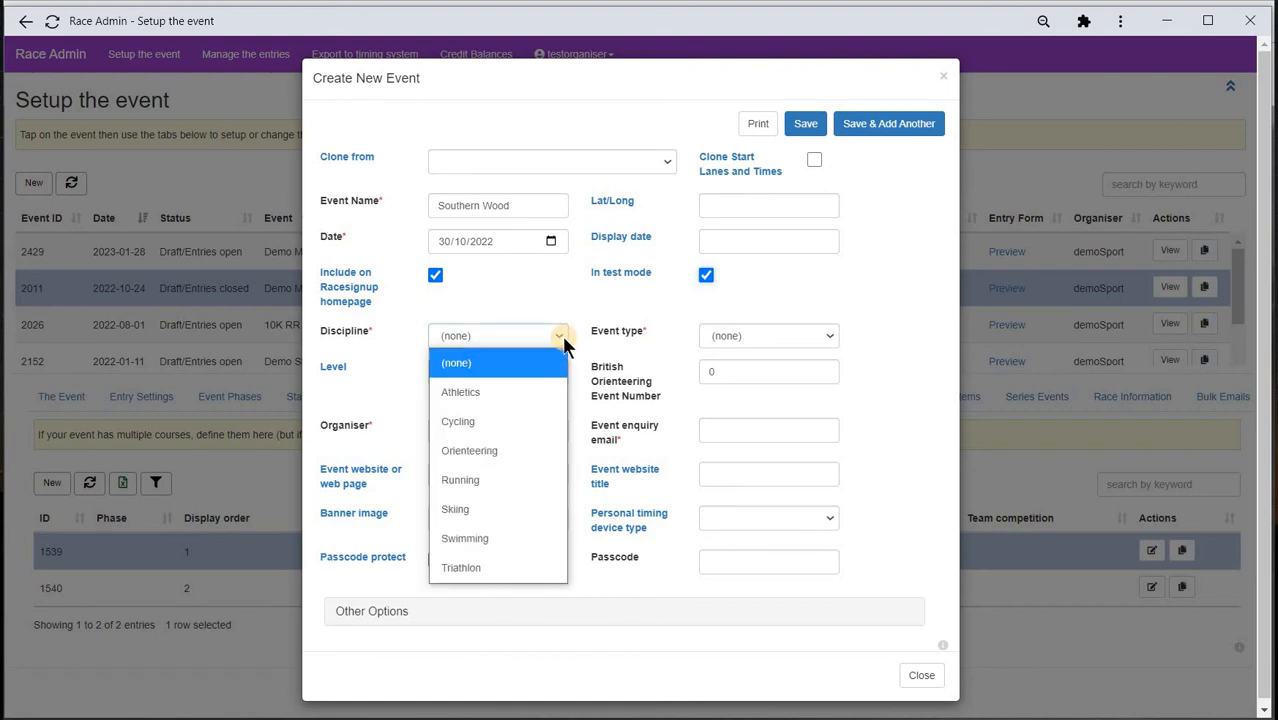
left_click(522, 448)
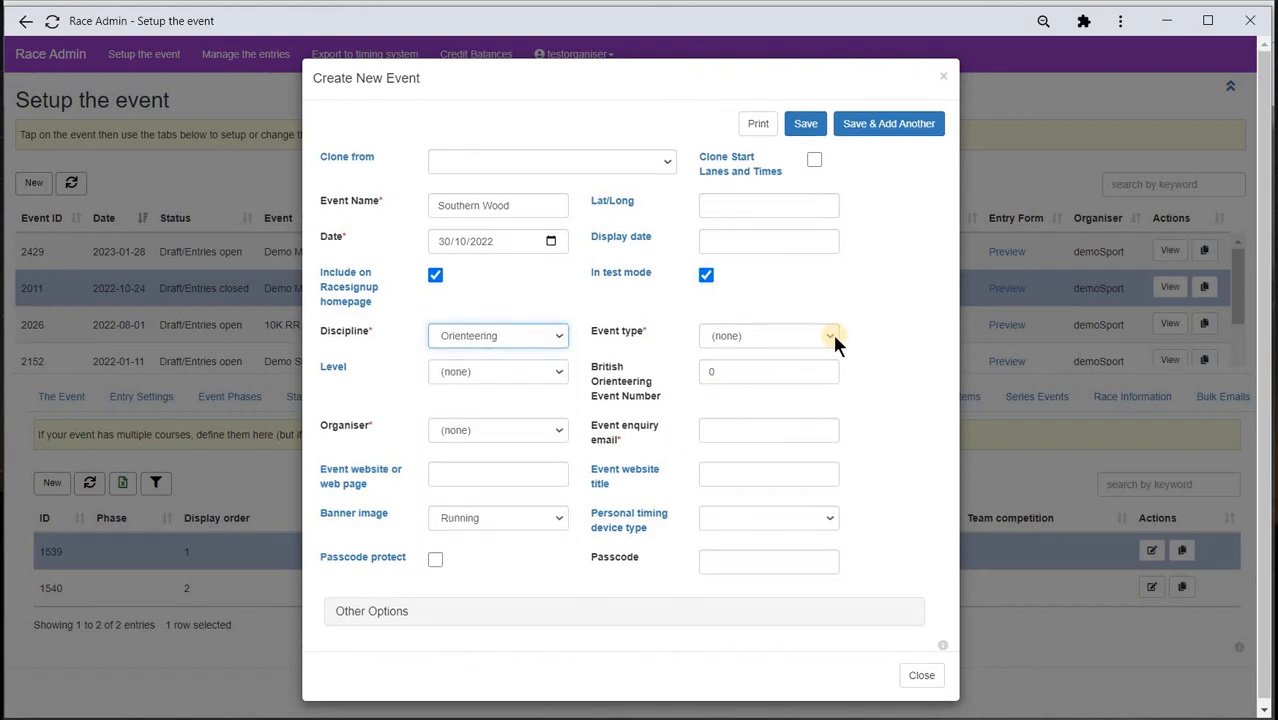
left_click(833, 338)
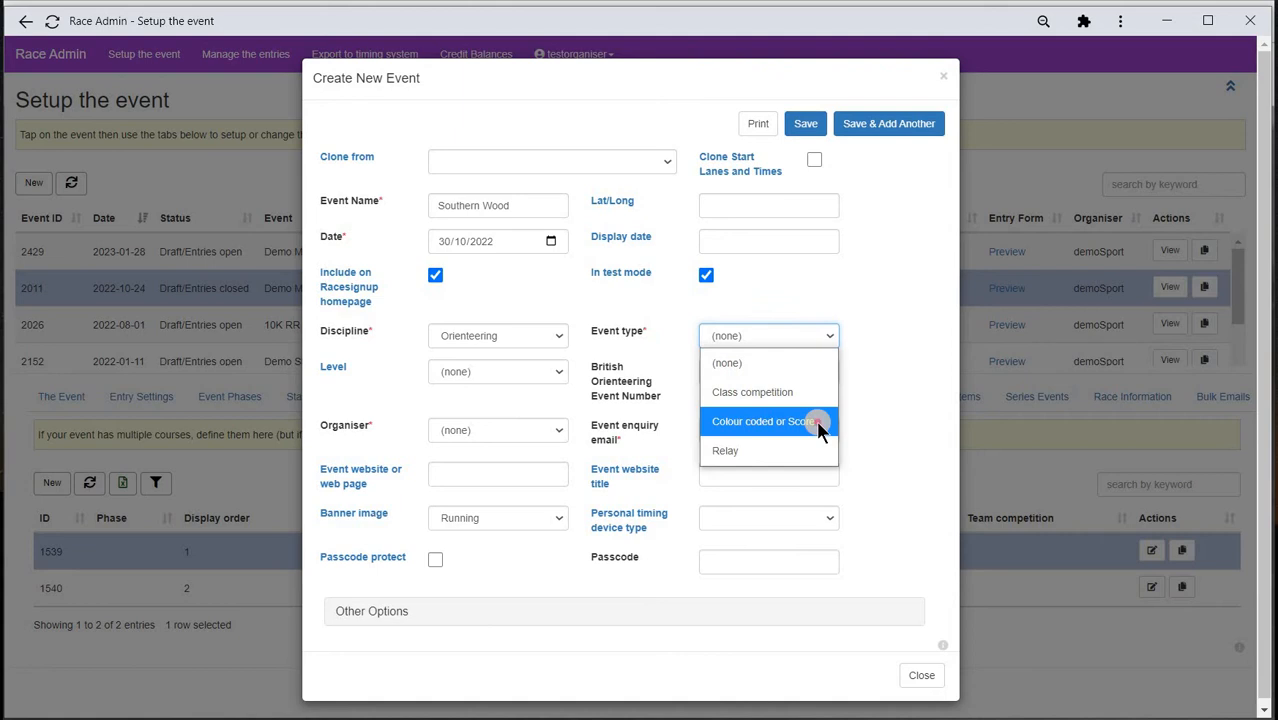
left_click(817, 423)
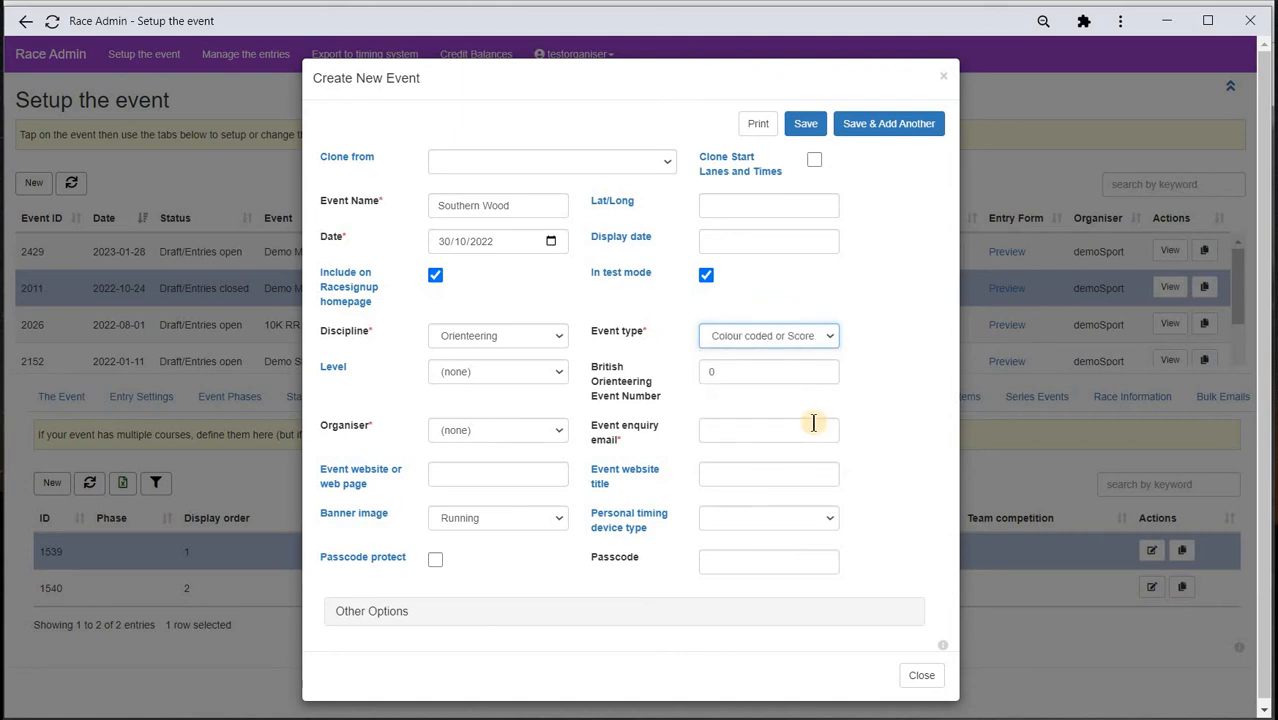
left_click(562, 372)
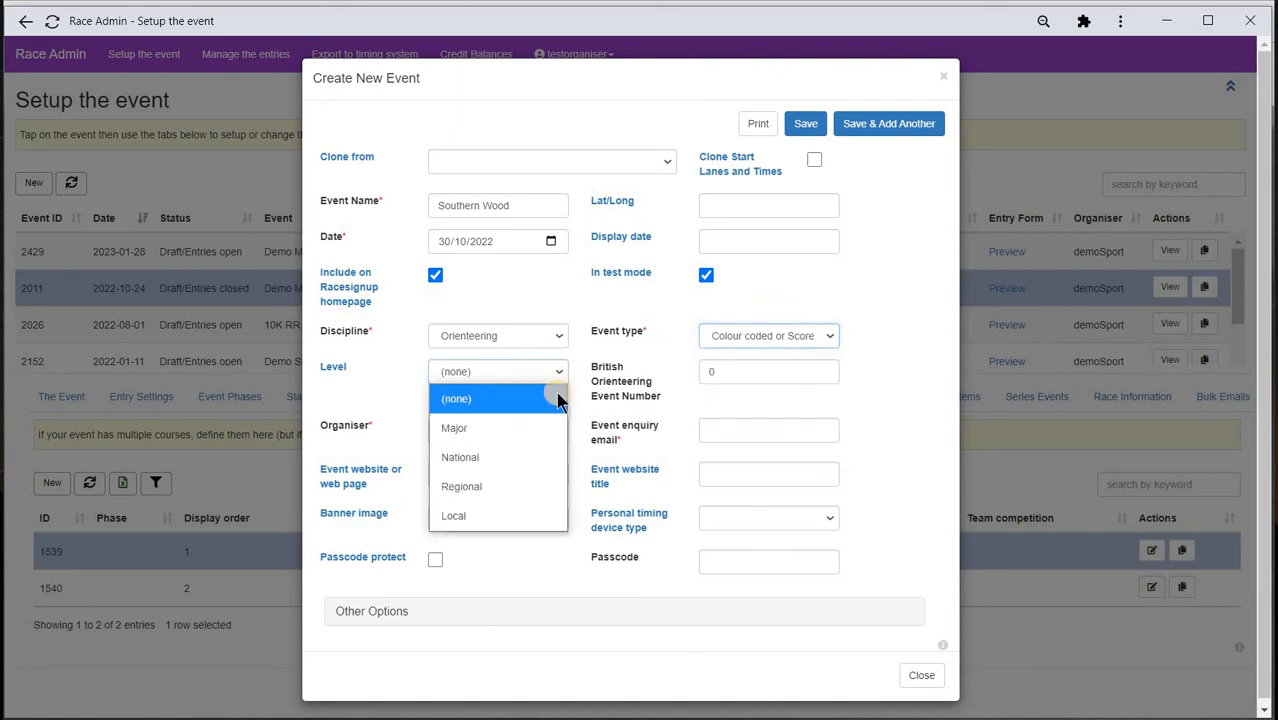
left_click(533, 517)
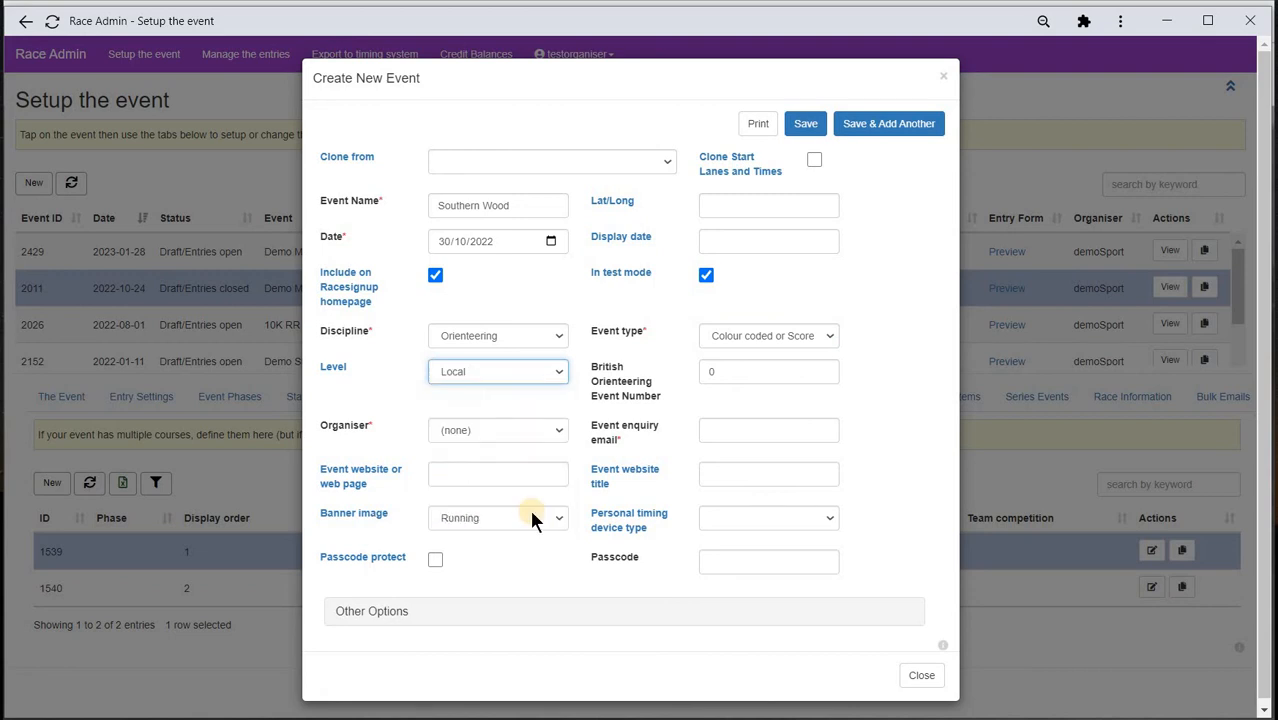
left_click(562, 428)
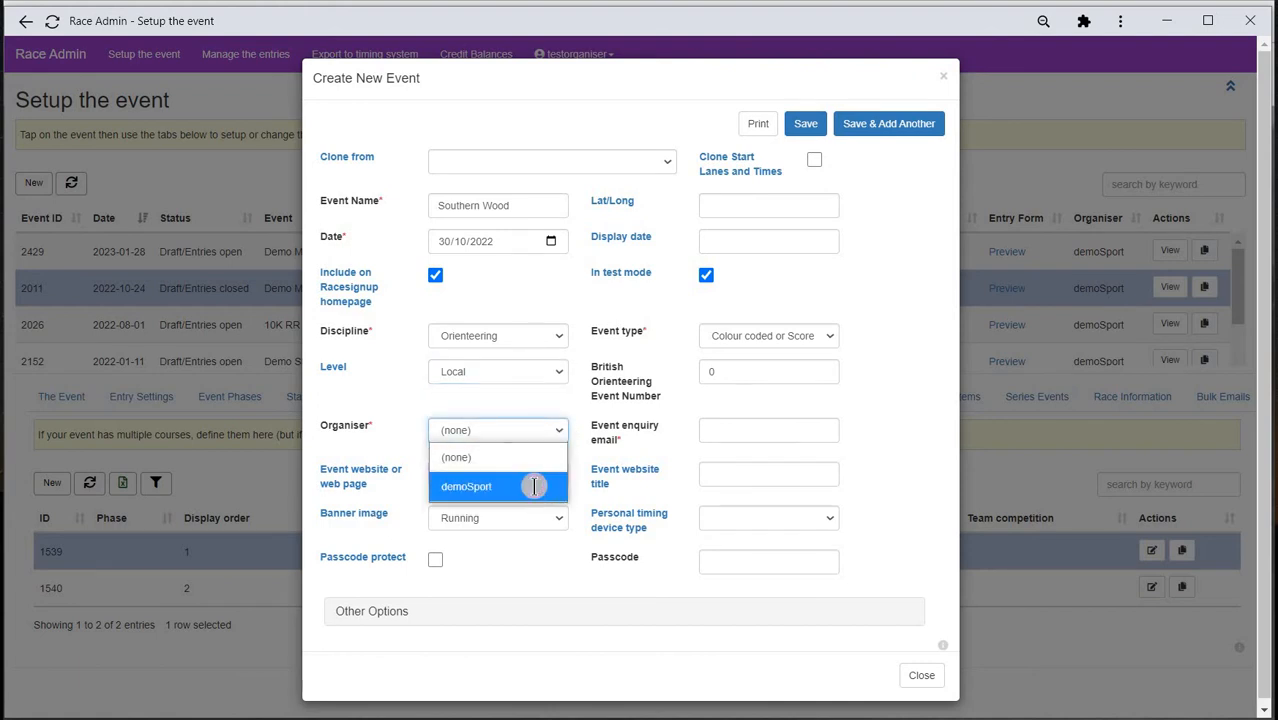
left_click(534, 486)
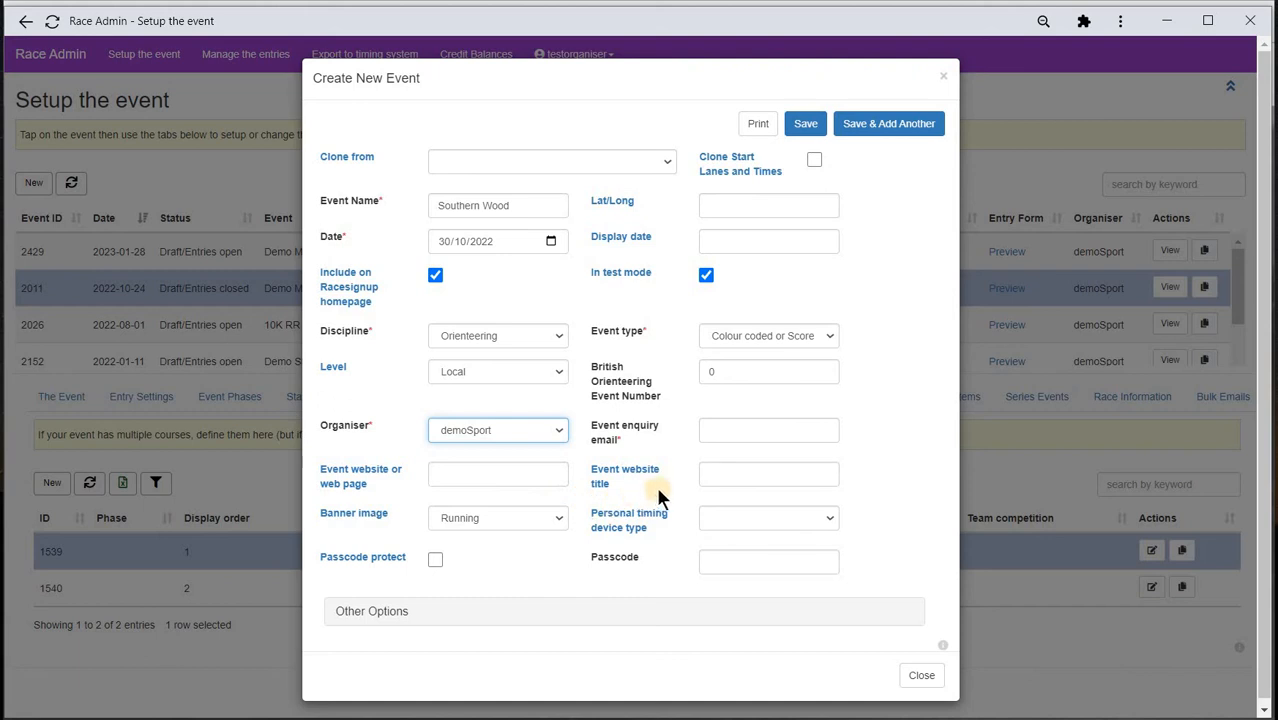
- Enter the enquiry e-mail, choose the Orienteering banner and SI Dibber timing, and save
left_click(705, 430)
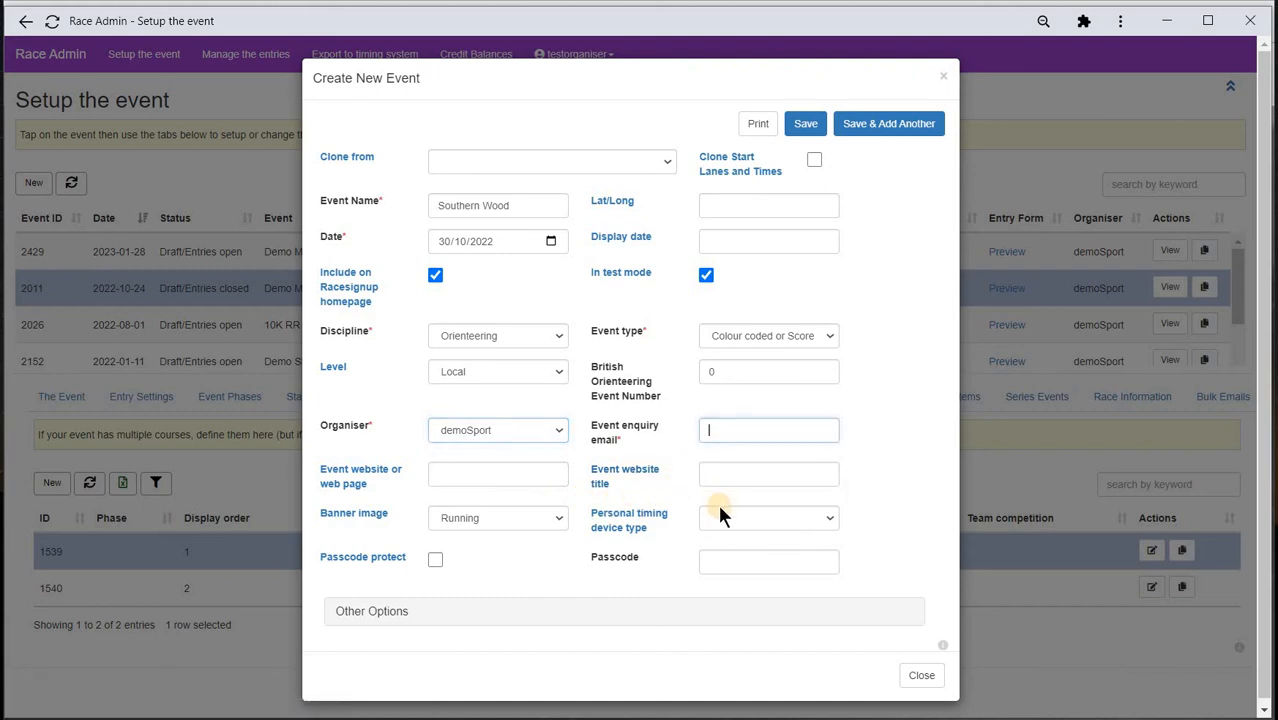
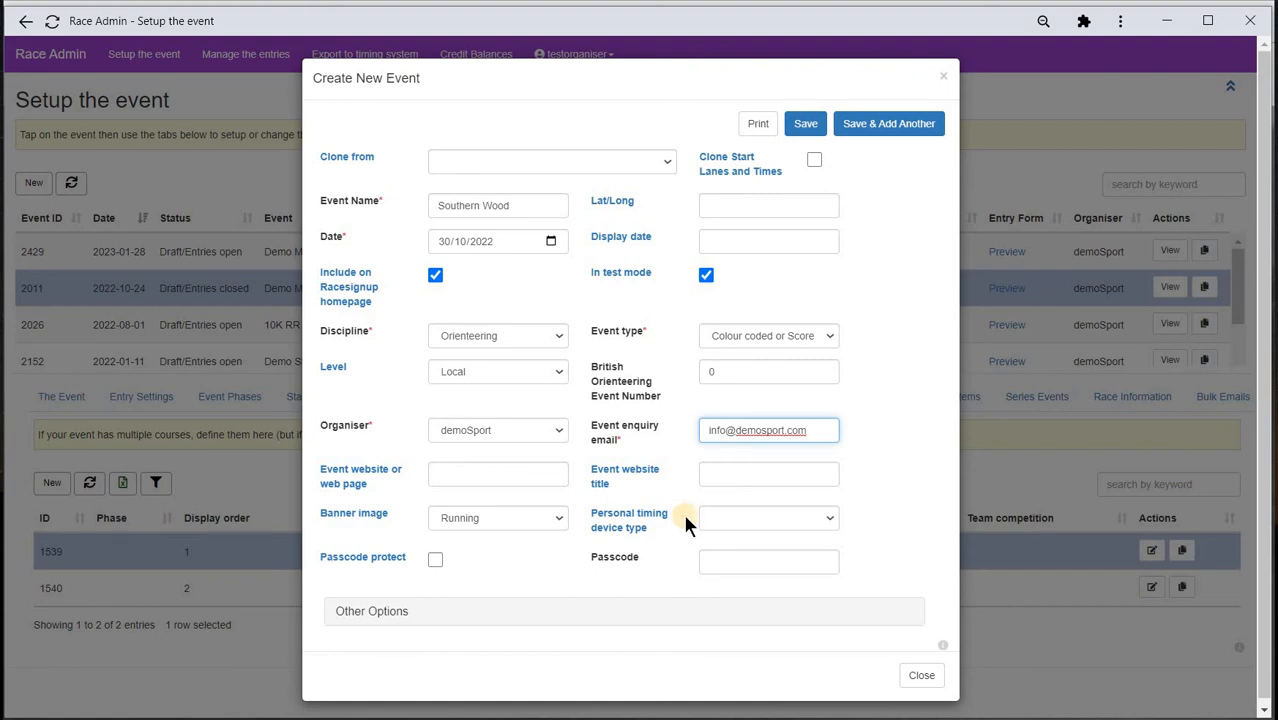
left_click(557, 519)
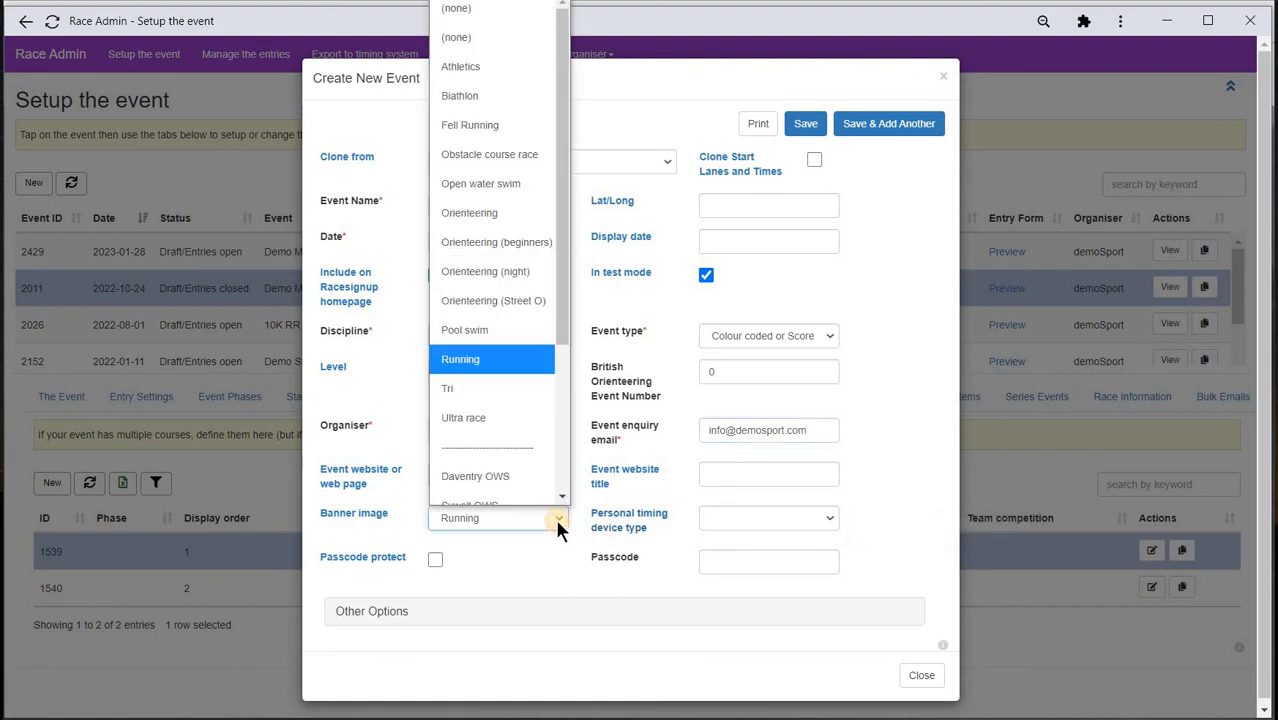
left_click(494, 198)
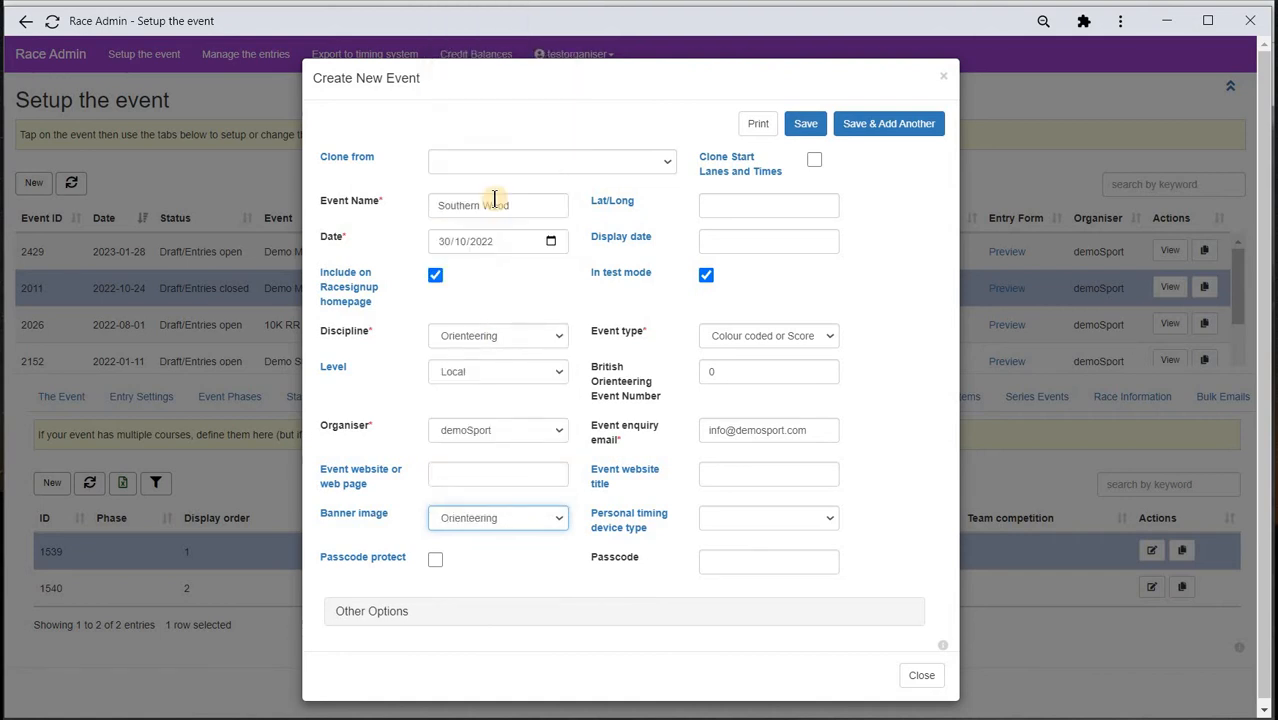
left_click(828, 518)
left_click(812, 573)
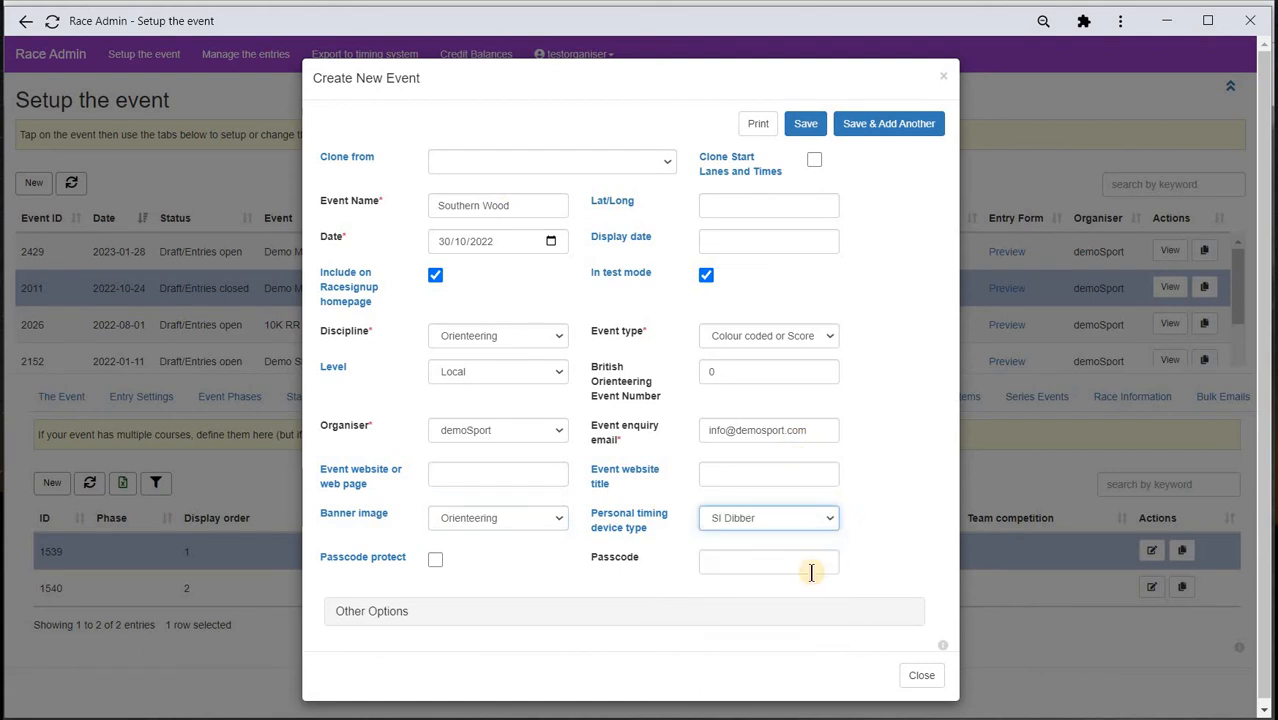
left_click(808, 126)
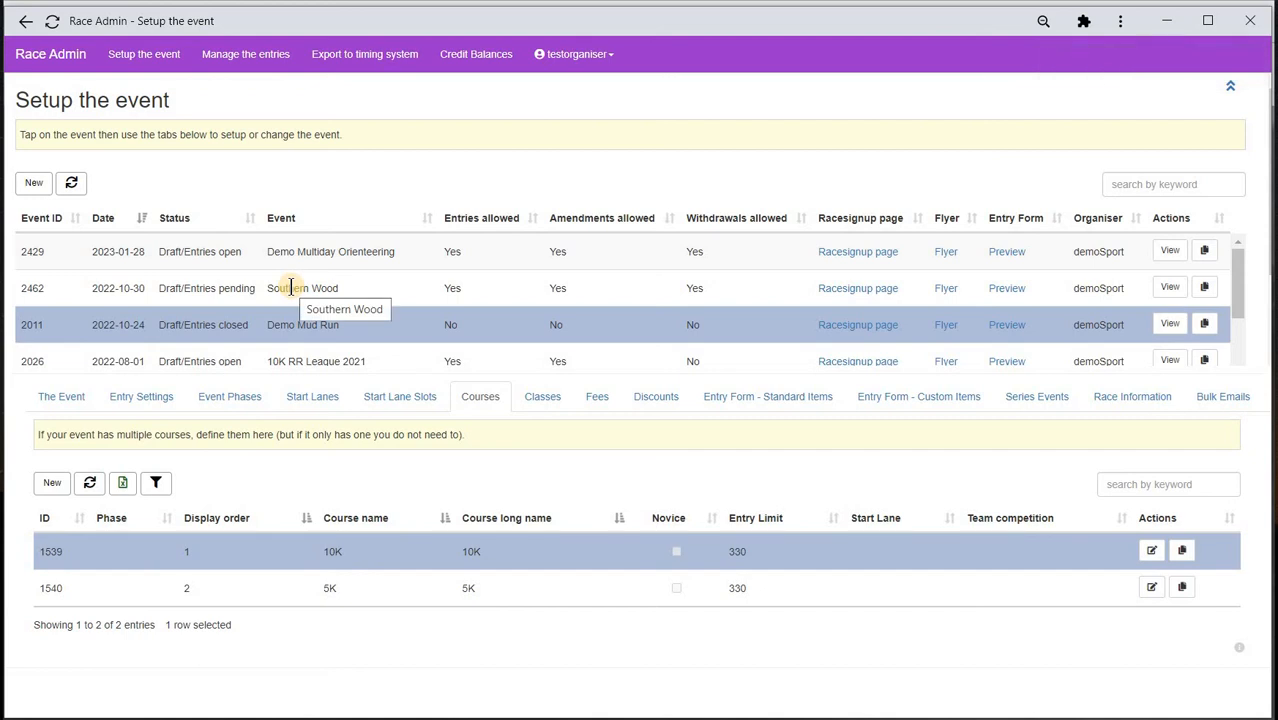
- In Southern Wood's entry settings, set entries to open 15/12/2021 at 08:00
left_click(291, 288)
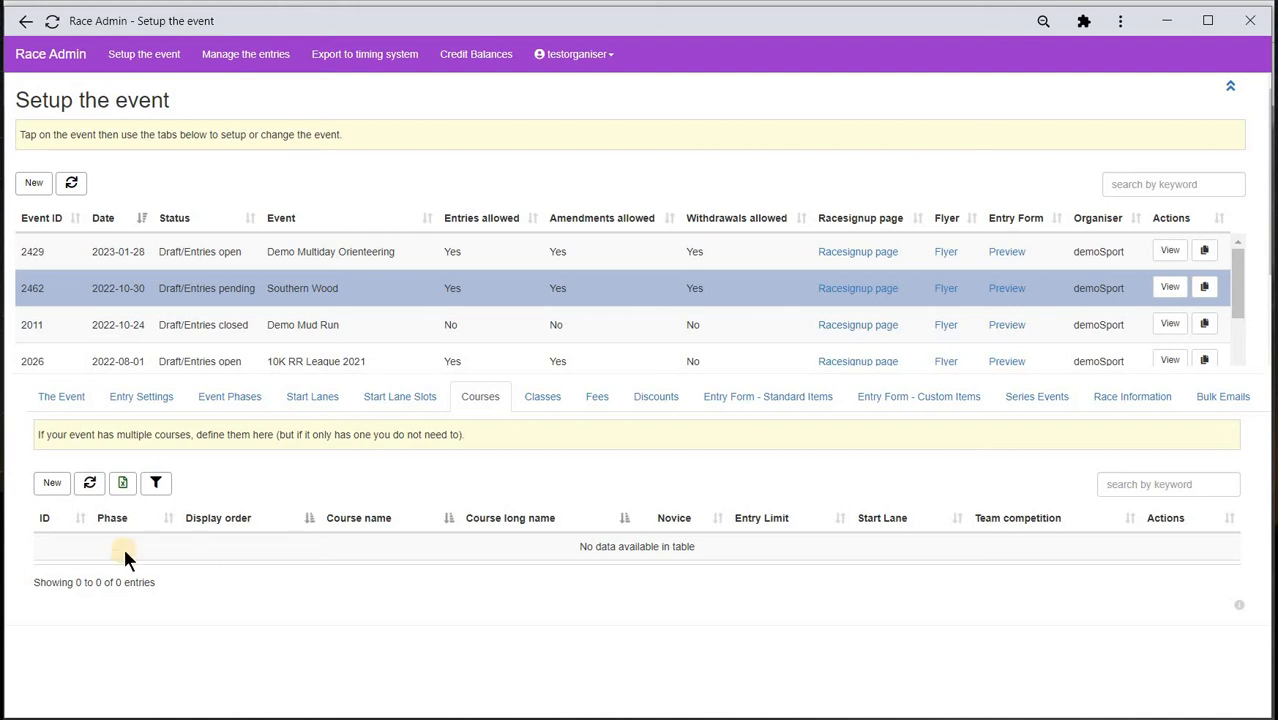
left_click(160, 400)
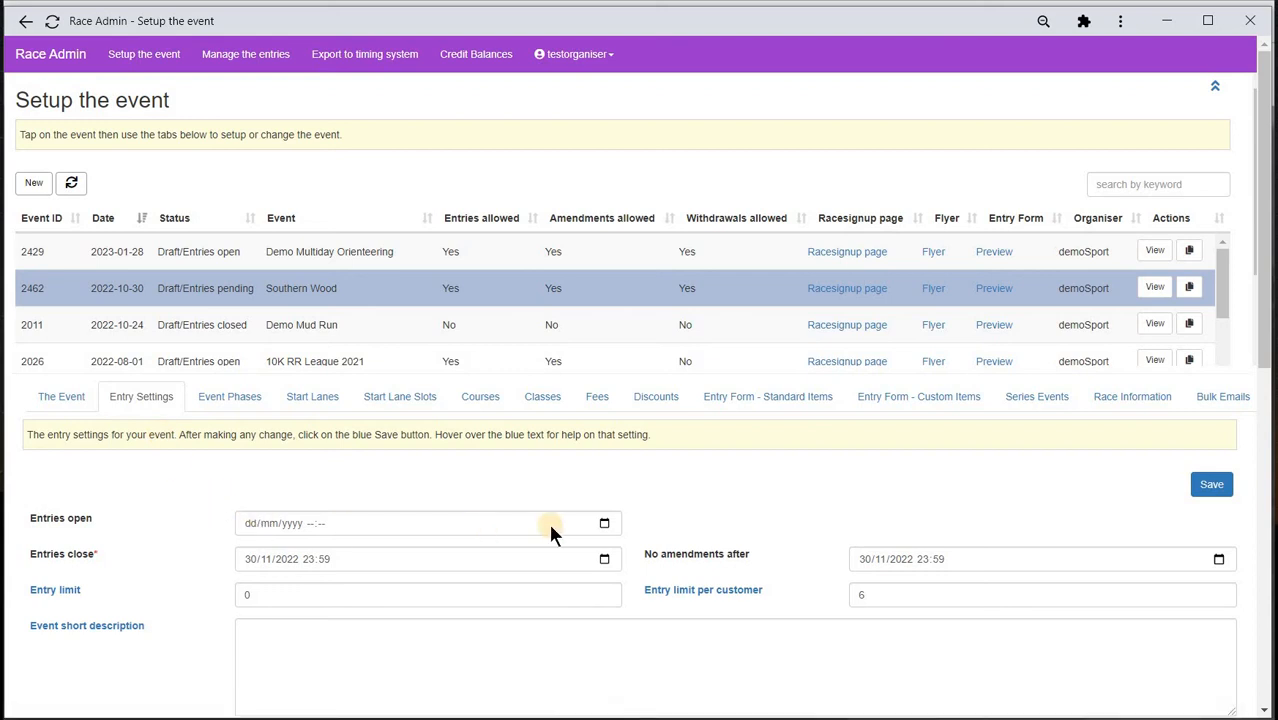
left_click(605, 523)
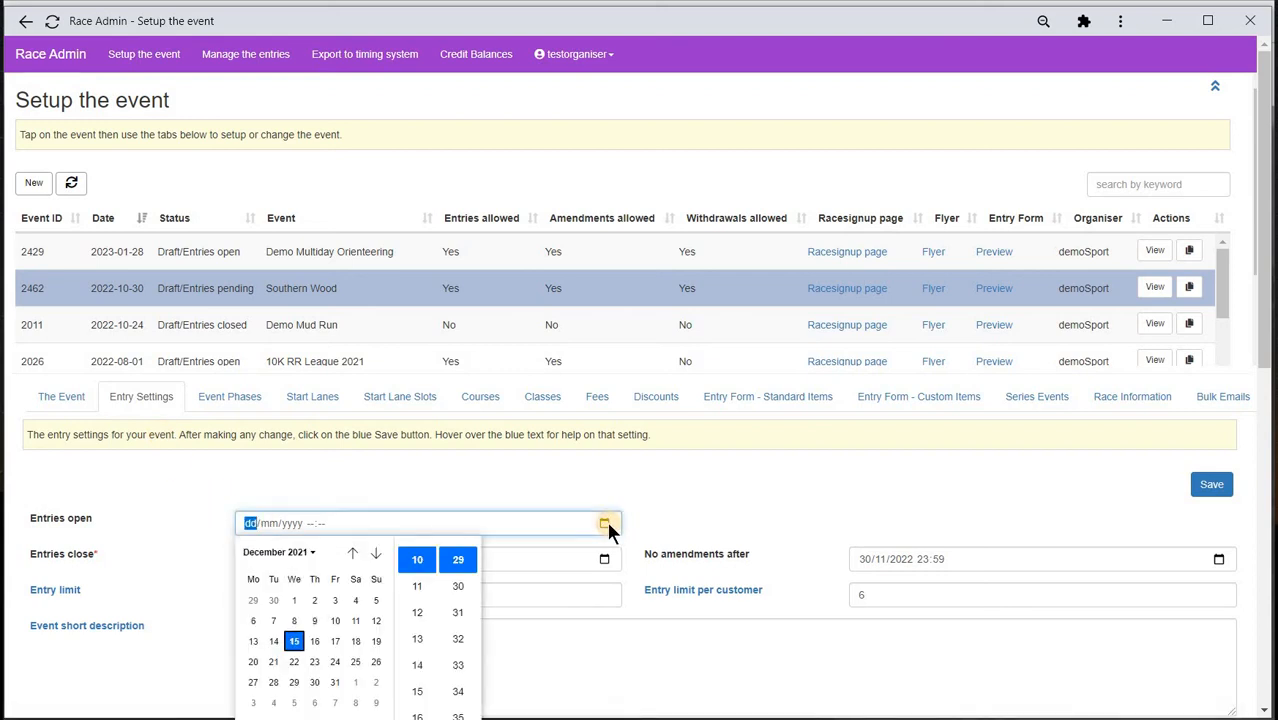
left_click(293, 642)
left_click(311, 524)
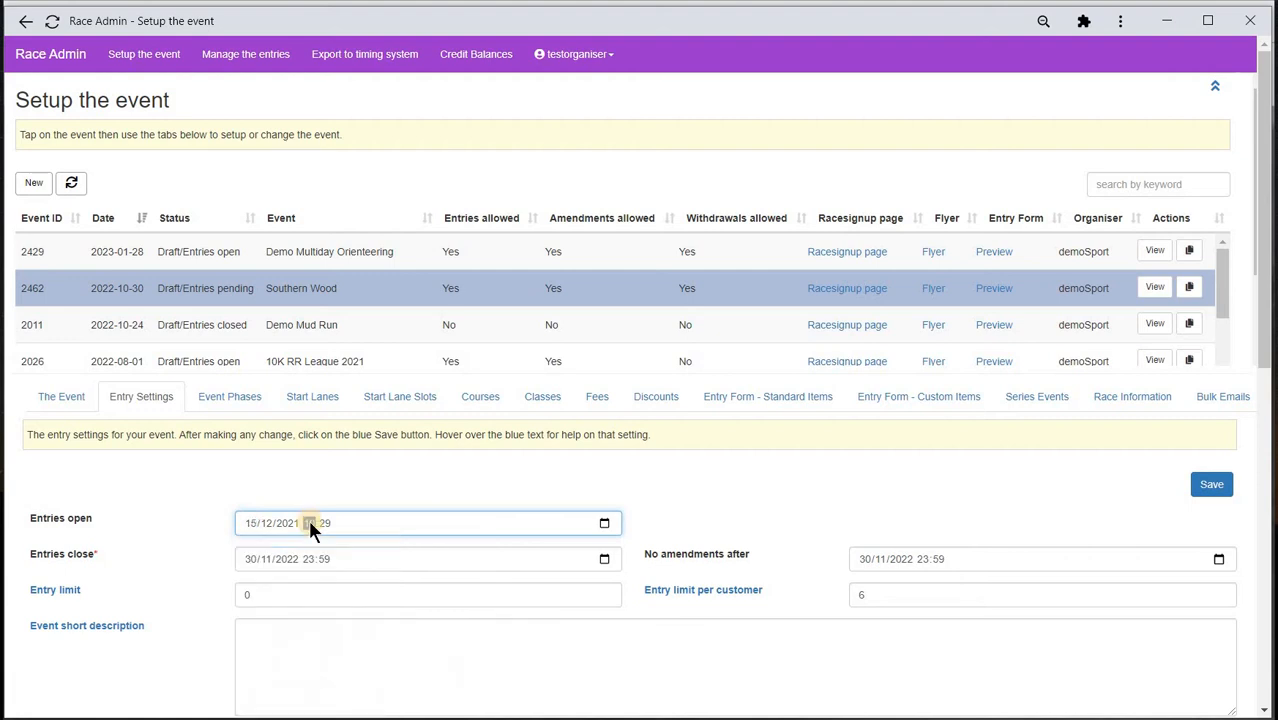
type("08")
- Set both the entries close date and the amendments deadline to 24/10/2022
left_click(604, 559)
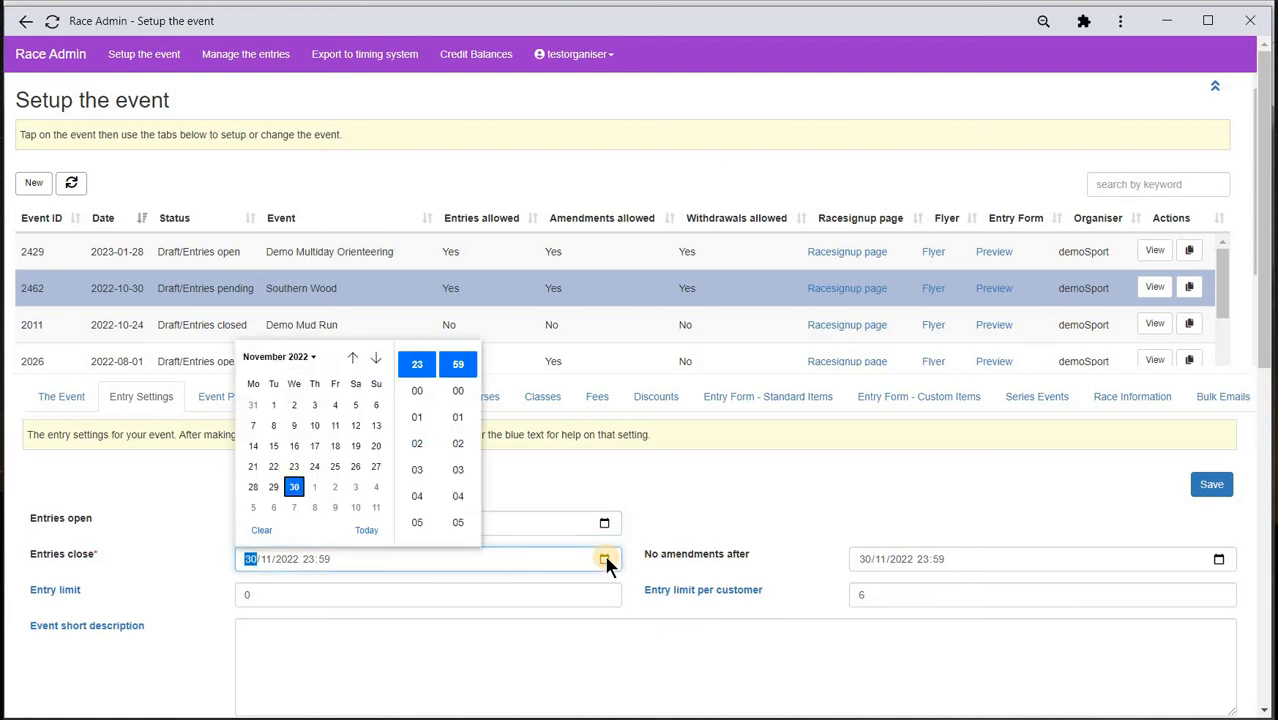
left_click(350, 357)
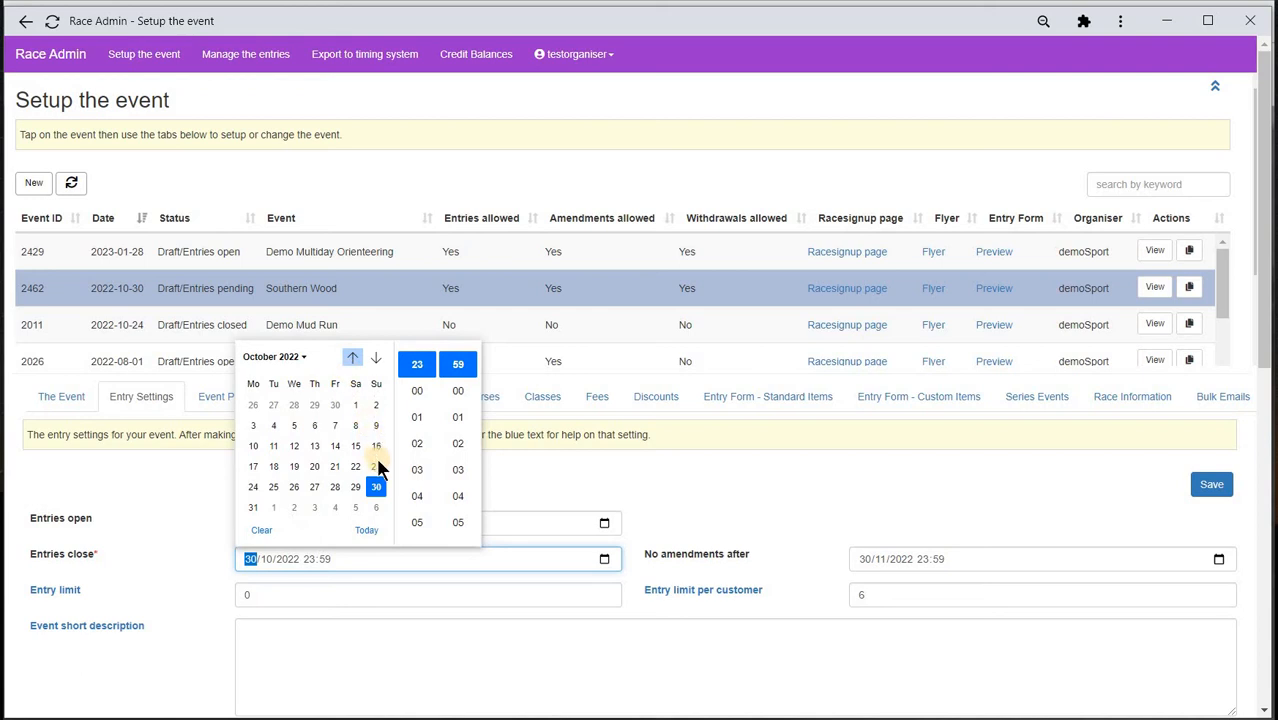
left_click(253, 488)
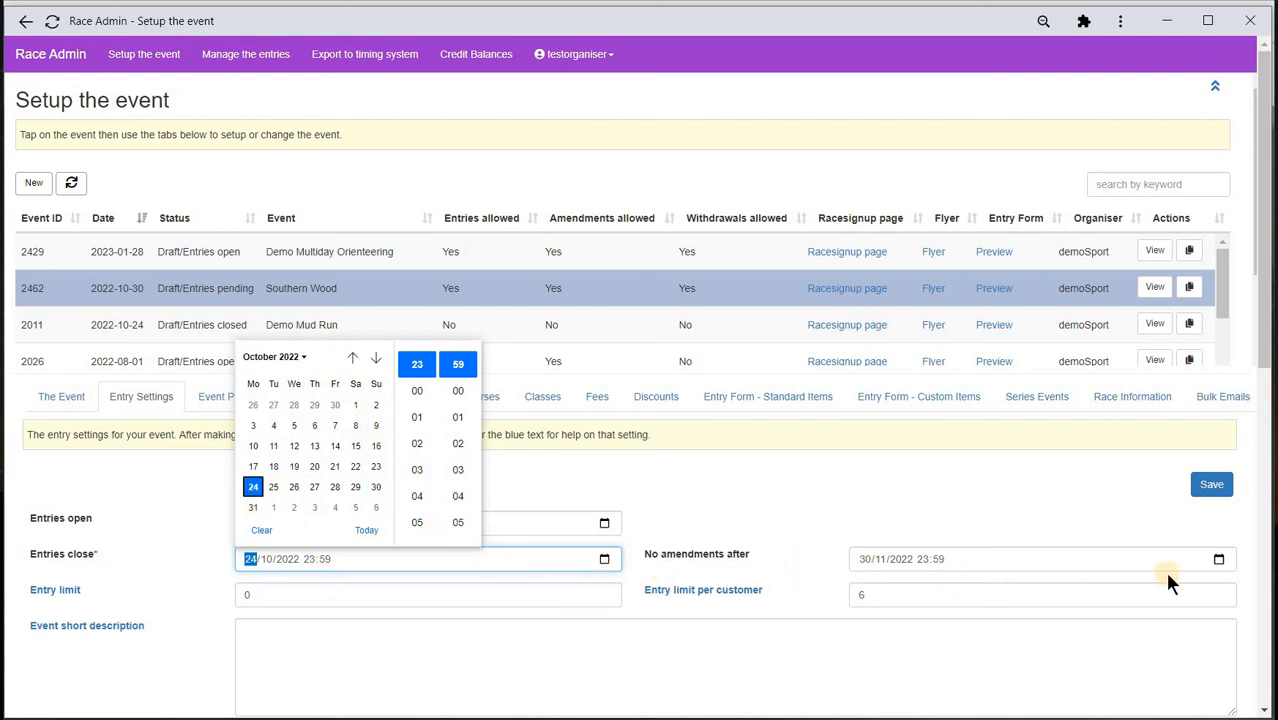
left_click(1218, 558)
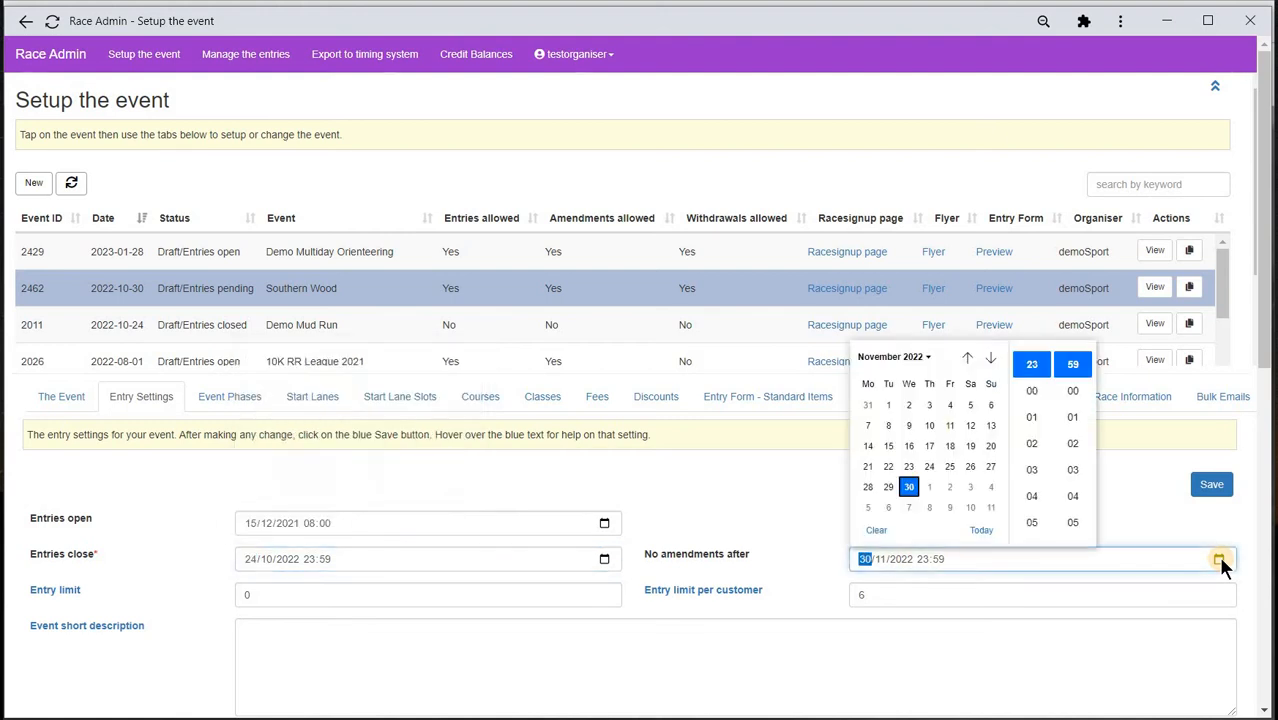
left_click(964, 354)
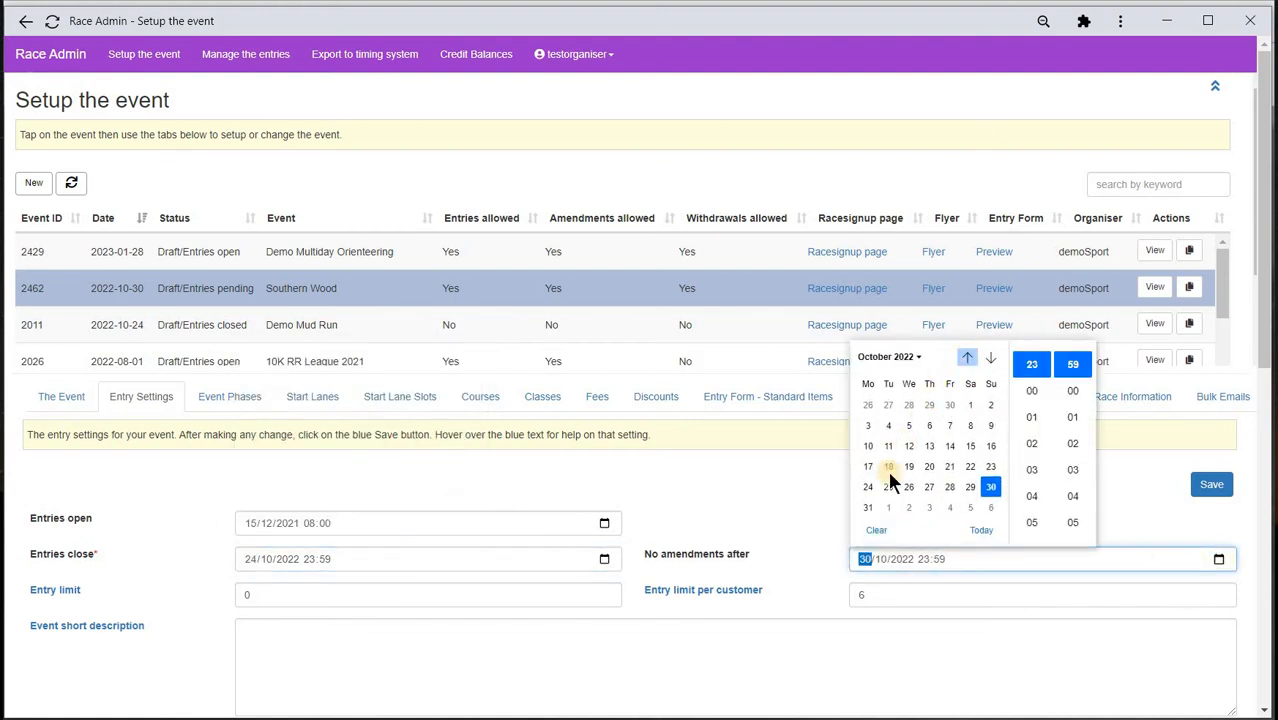
left_click(869, 488)
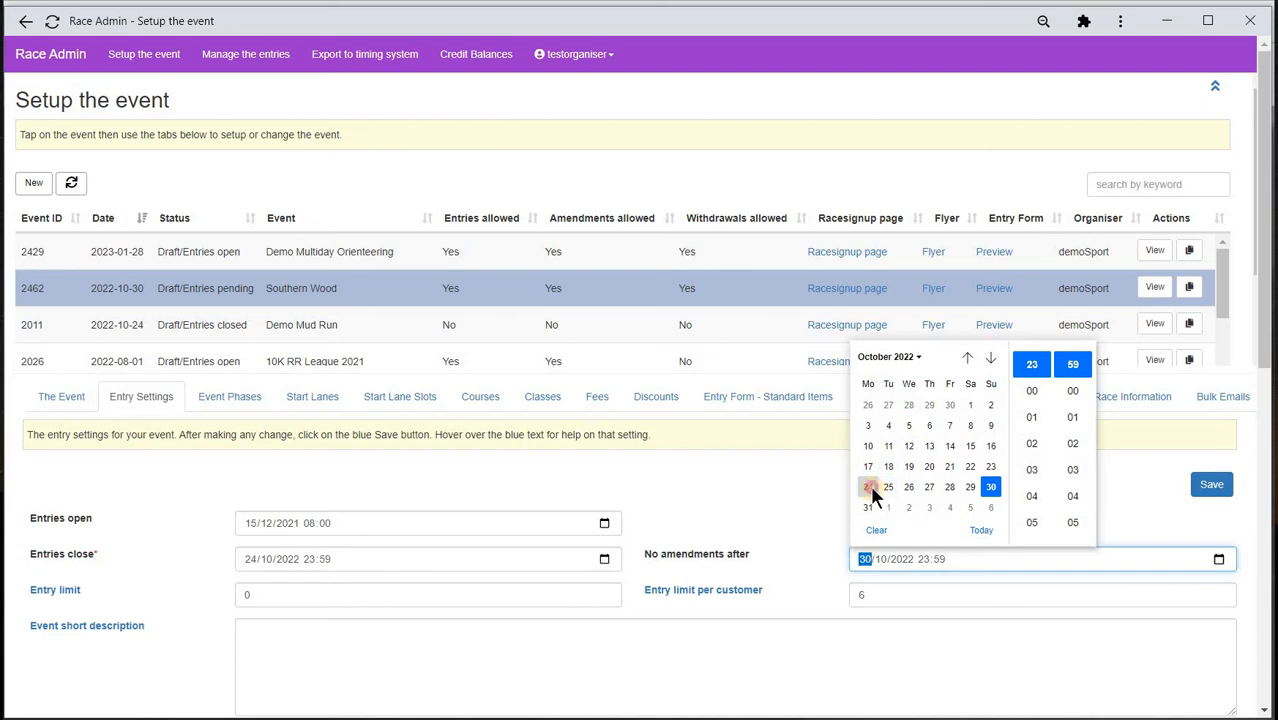
left_click(735, 490)
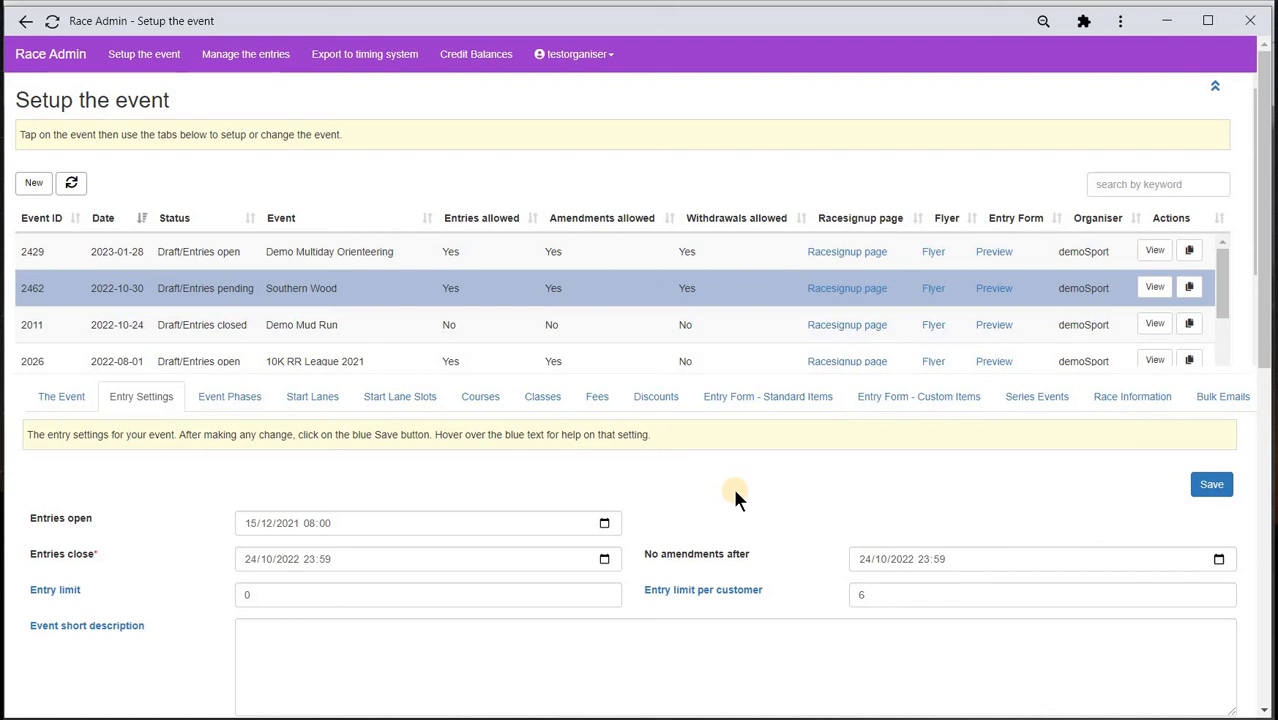
- Paste in the short, long and fees descriptions
left_click(305, 640)
type("Join us for an amazing orienteering event. Beginners and families welcom!")
scroll(300, 622, "down", 2)
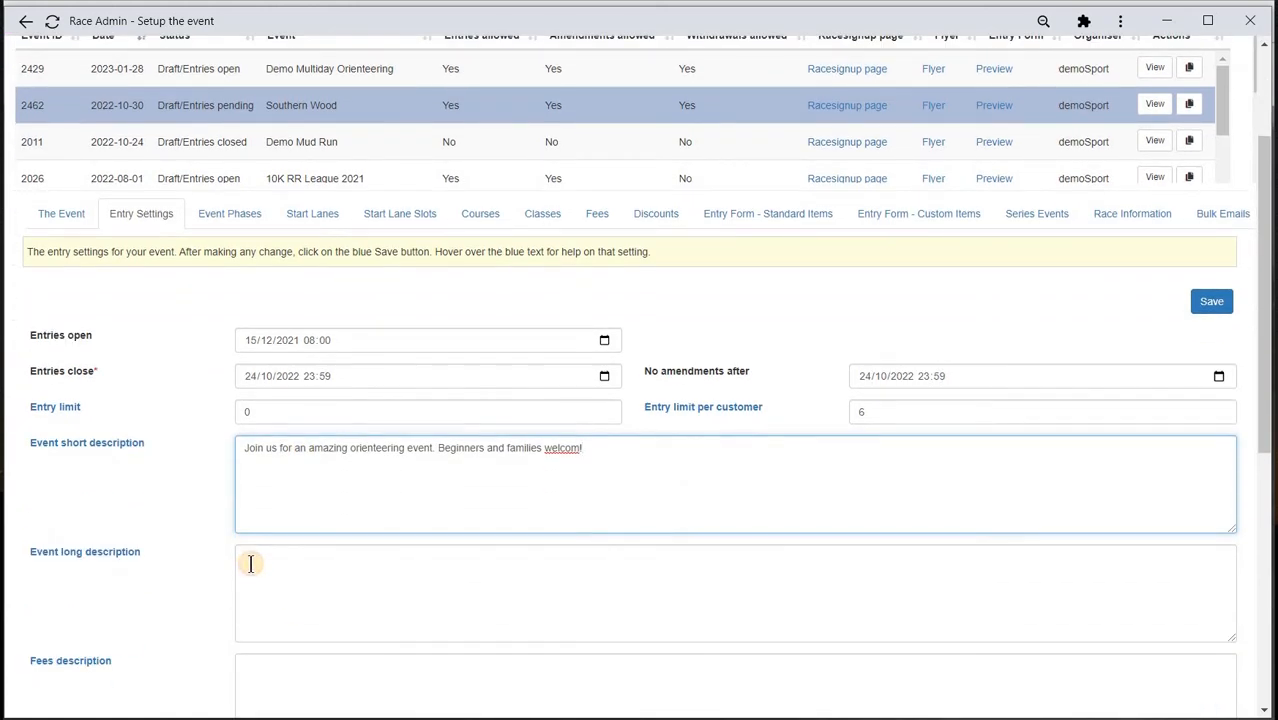
left_click(250, 563)
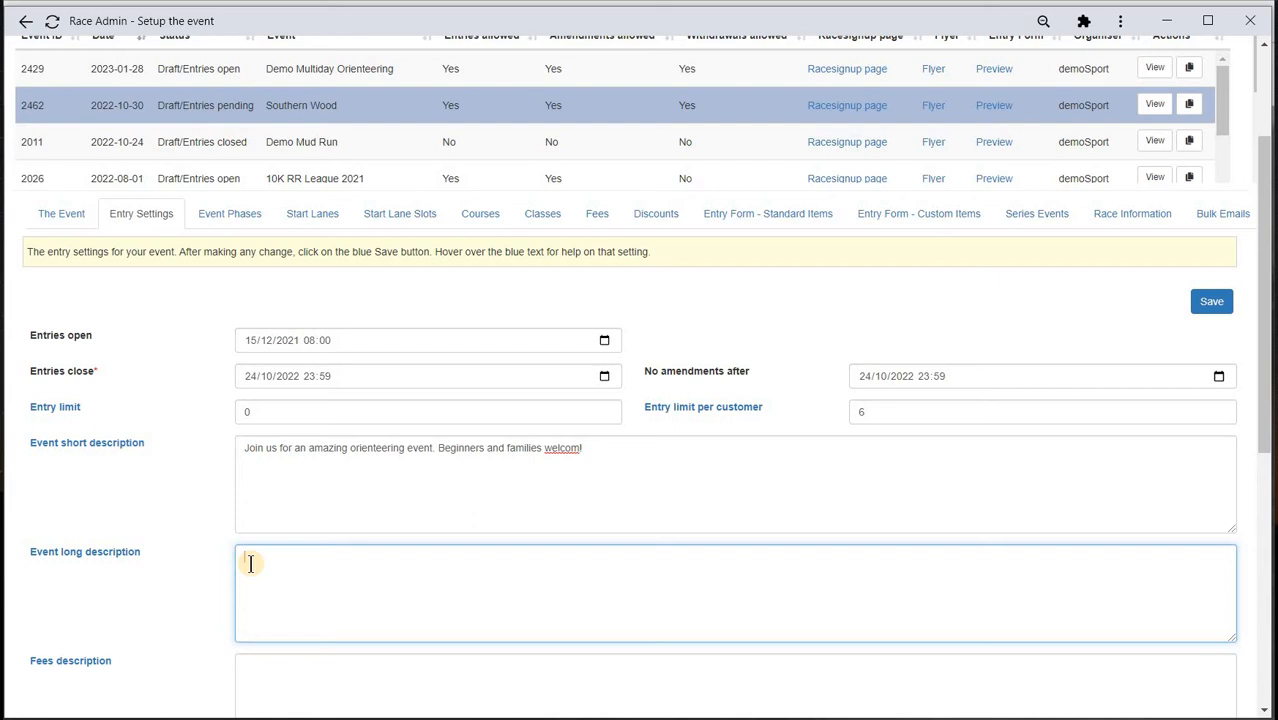
type("Southern Woods is a wondeful setting. Barbecue area available for hire.")
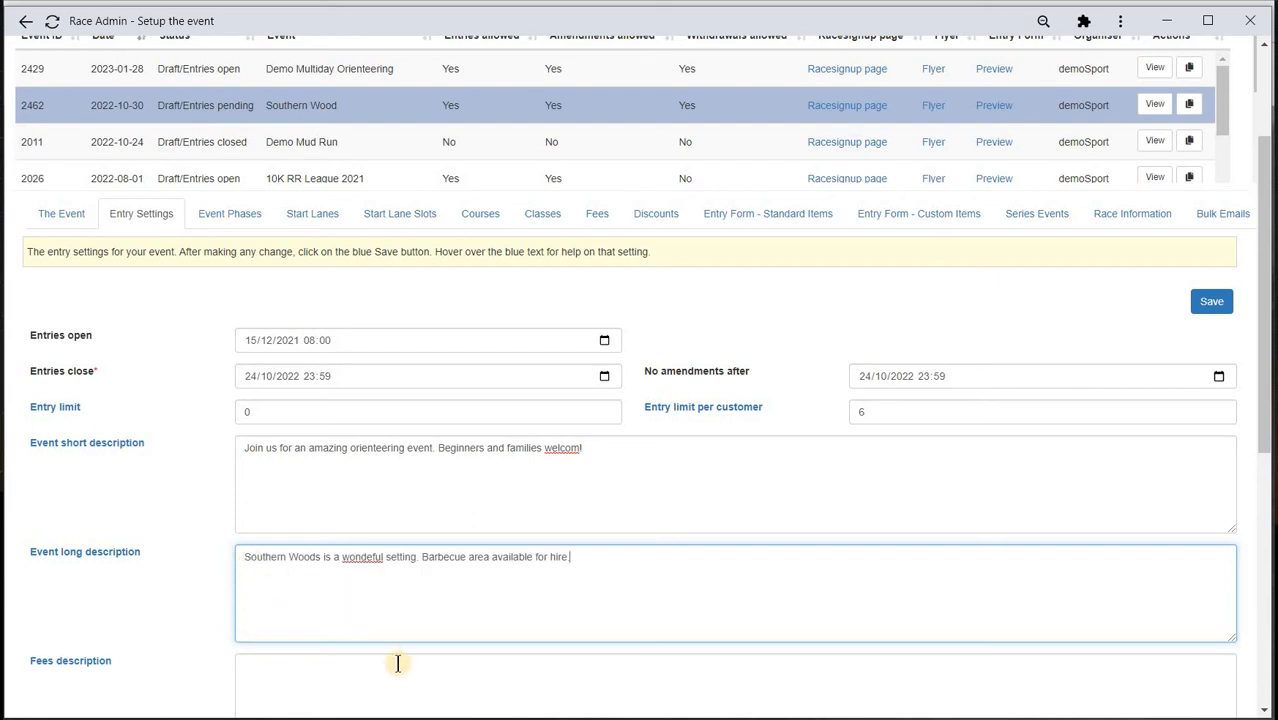
scroll(305, 426, "down", 3)
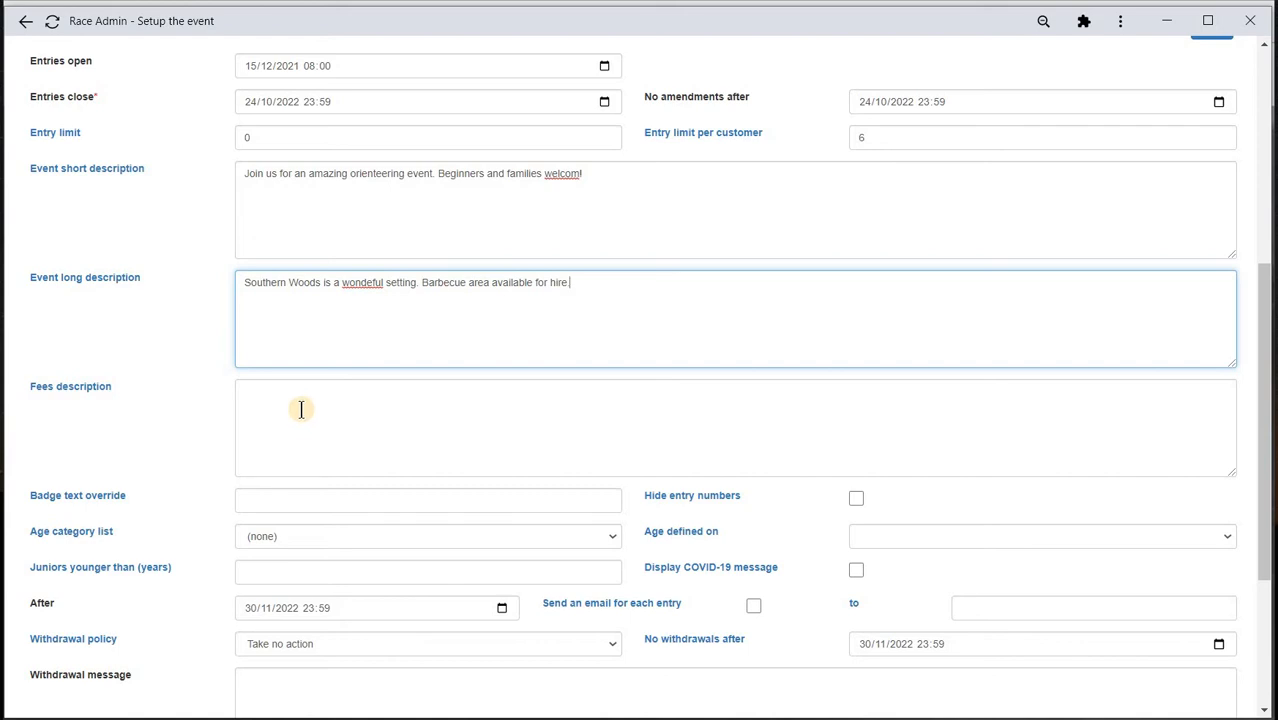
left_click(301, 409)
type("Timing devices are available to hire. Please look after them as we have to make a charge for any loss.")
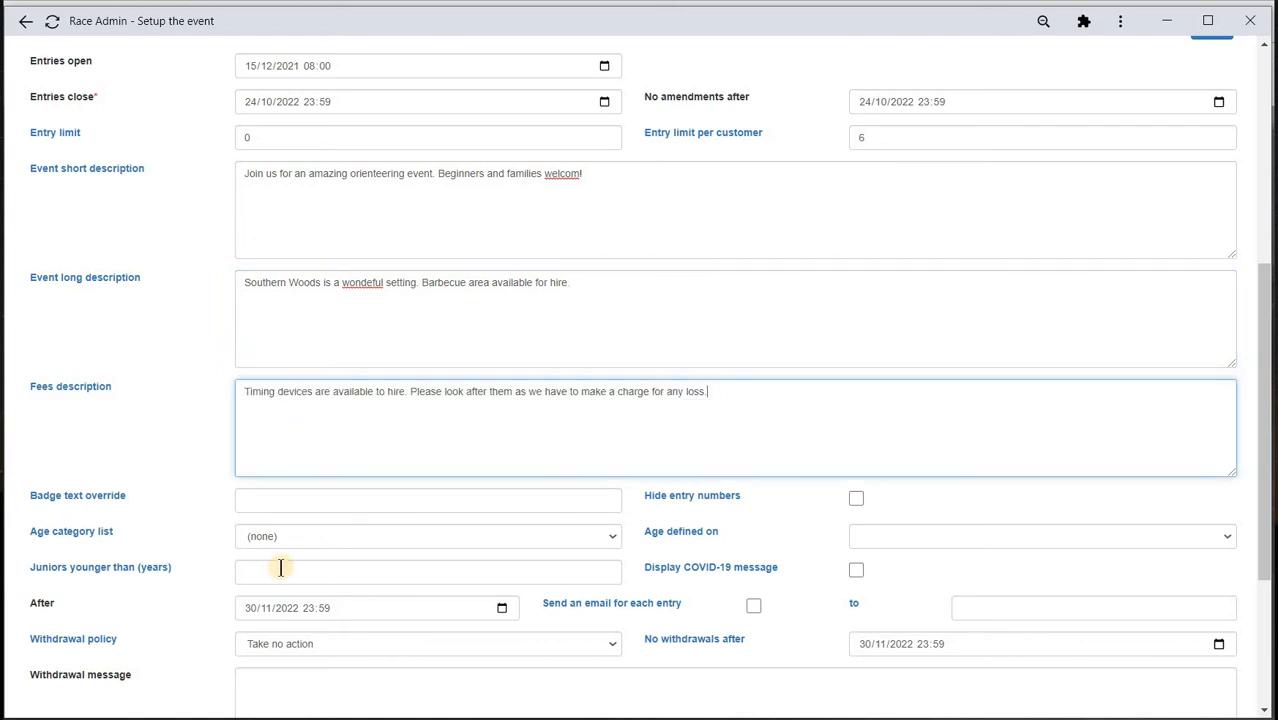
left_click(565, 540)
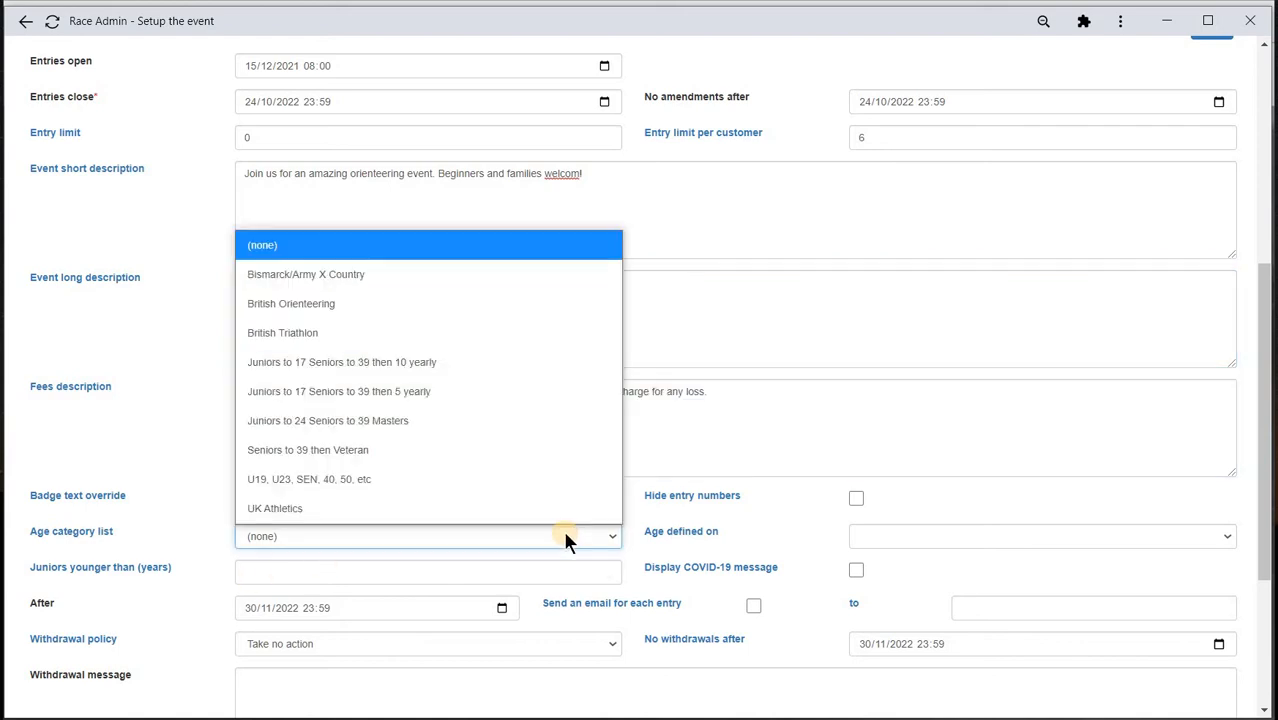
- Use British Orienteering categories defined 31st December, junior limit 21, and credit-note withdrawals
left_click(394, 303)
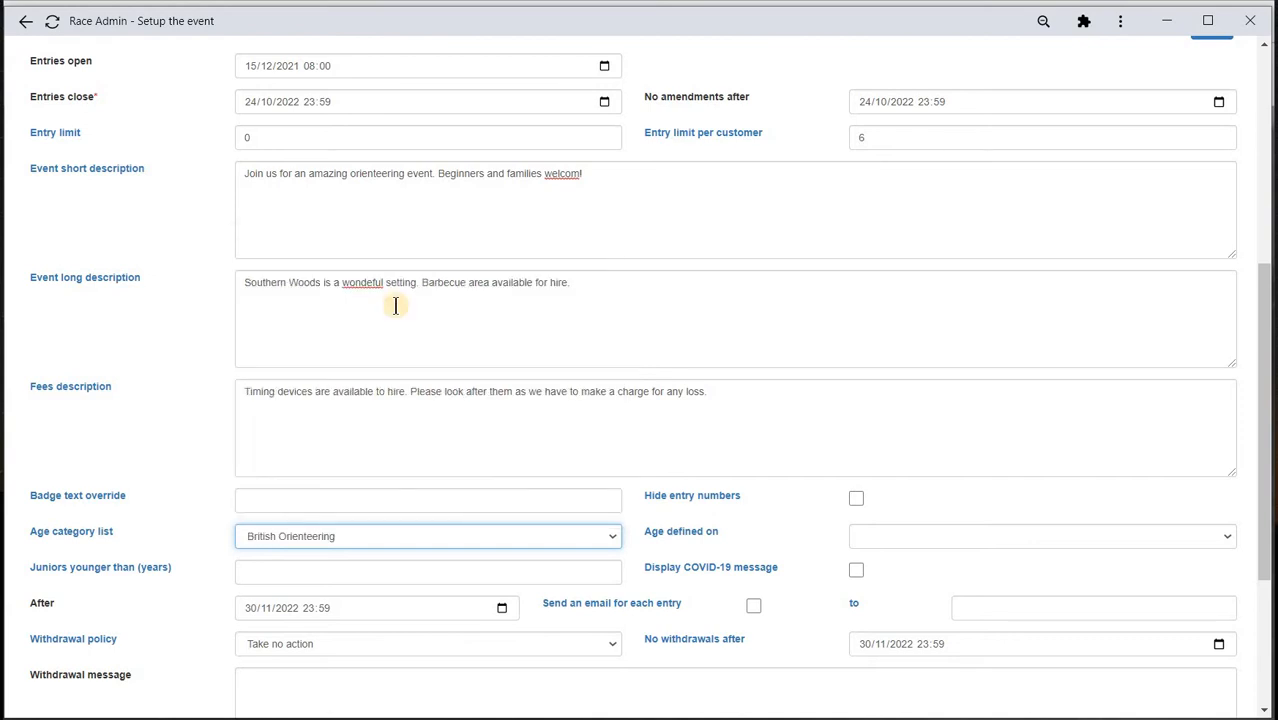
left_click(856, 531)
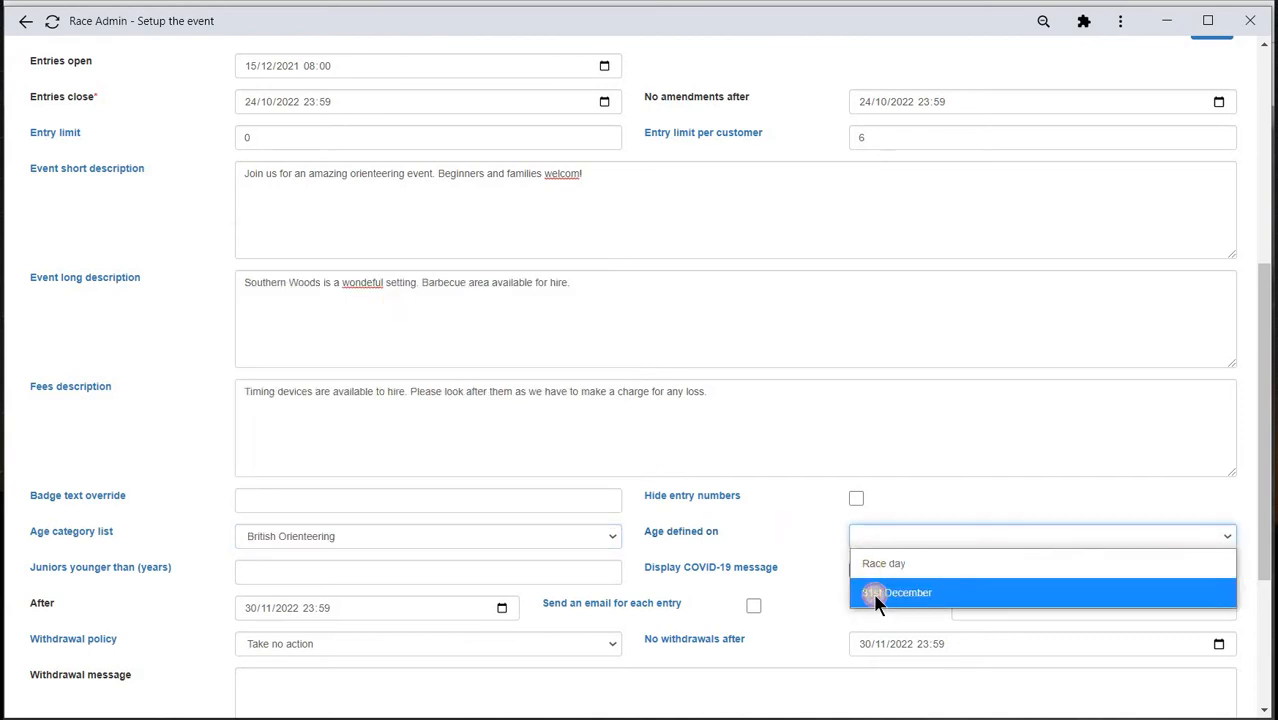
left_click(873, 593)
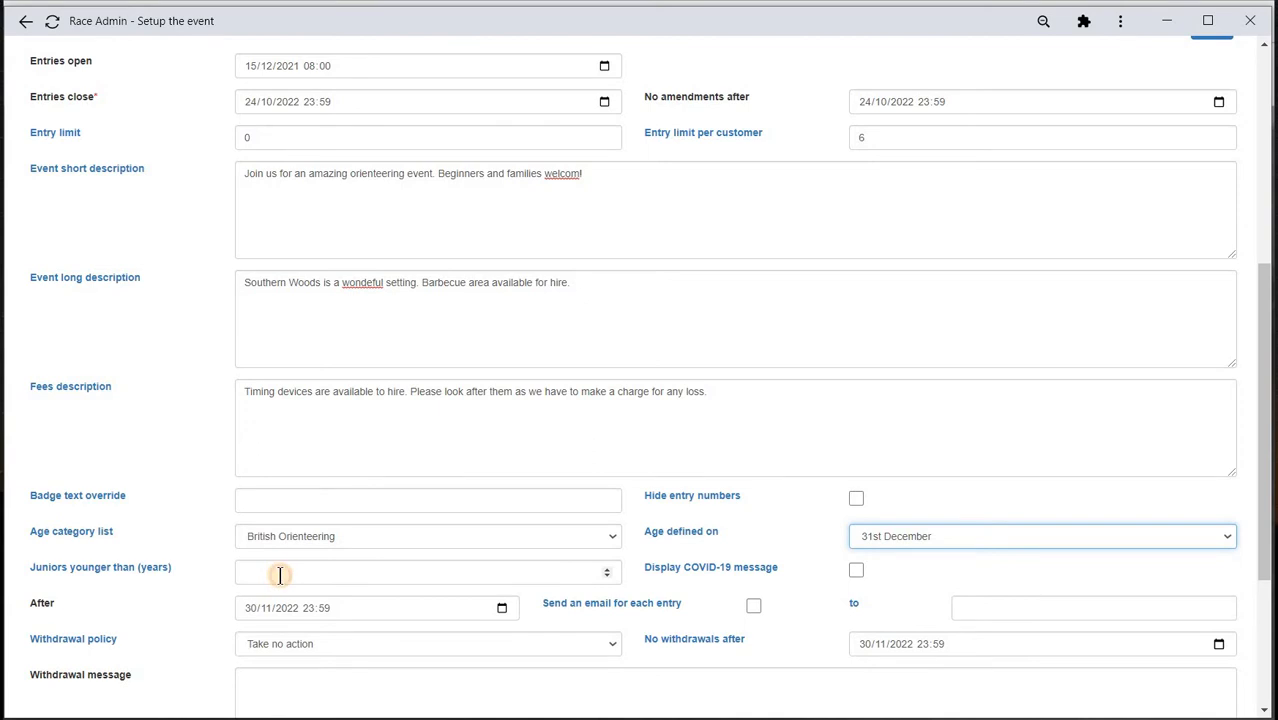
left_click(280, 574)
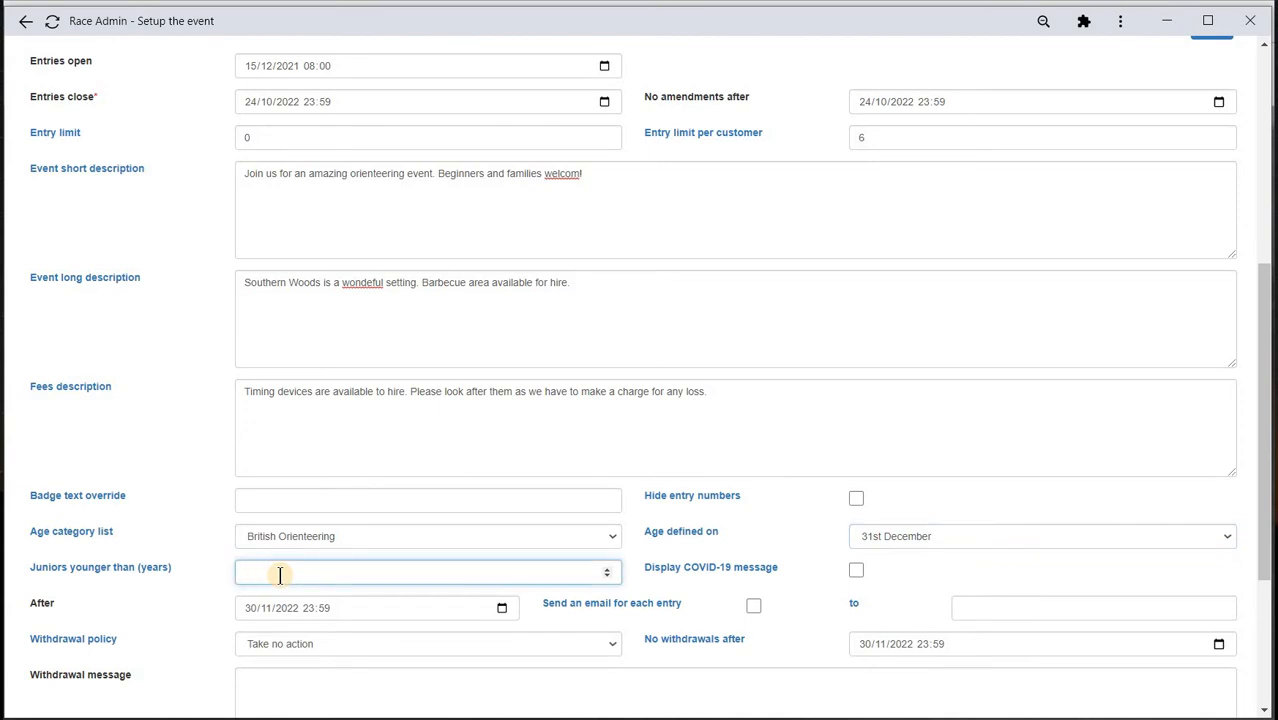
type("21")
left_click(612, 646)
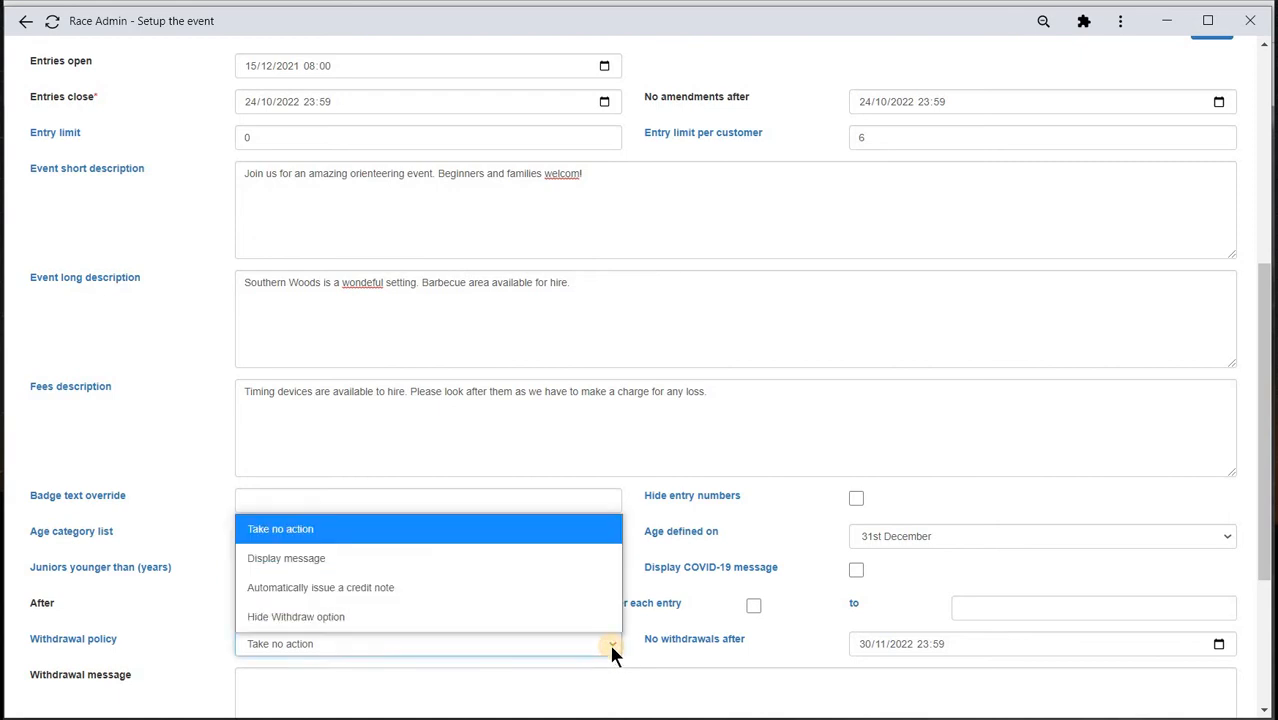
left_click(432, 590)
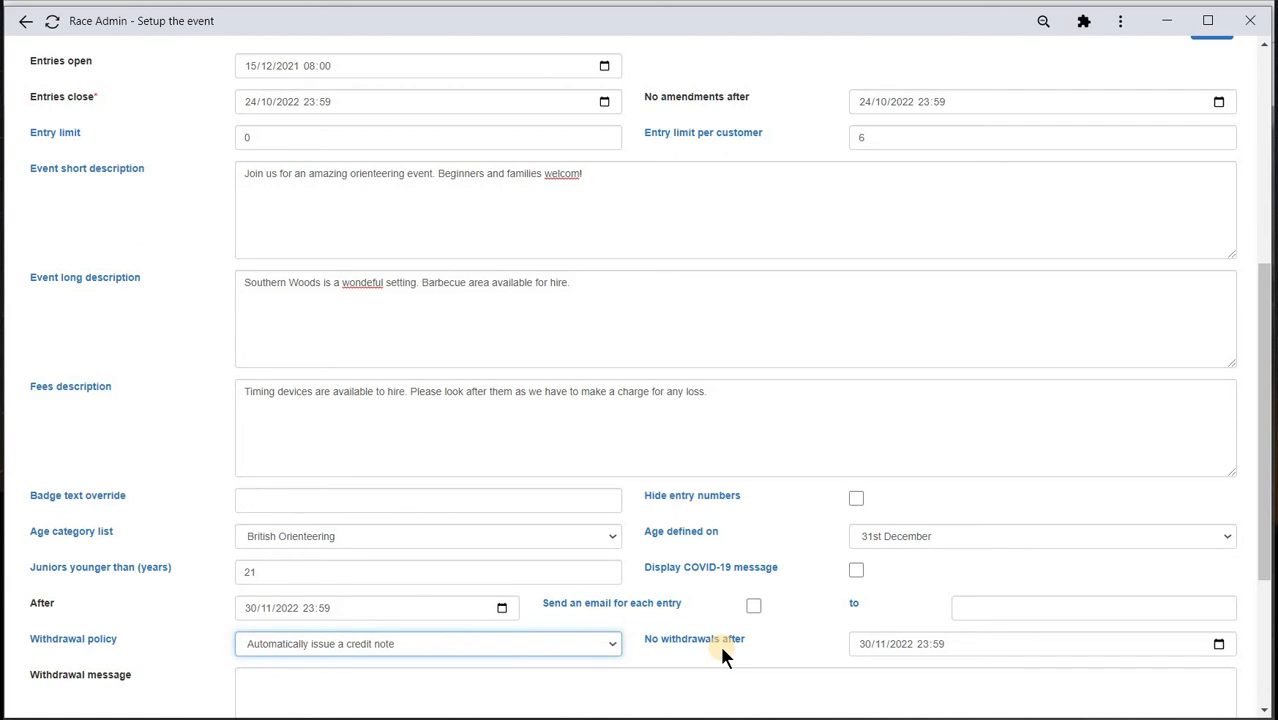
- Paste the withdrawal message about the entry-fee credit and save the entry settings
scroll(351, 600, "down", 1)
left_click(302, 606)
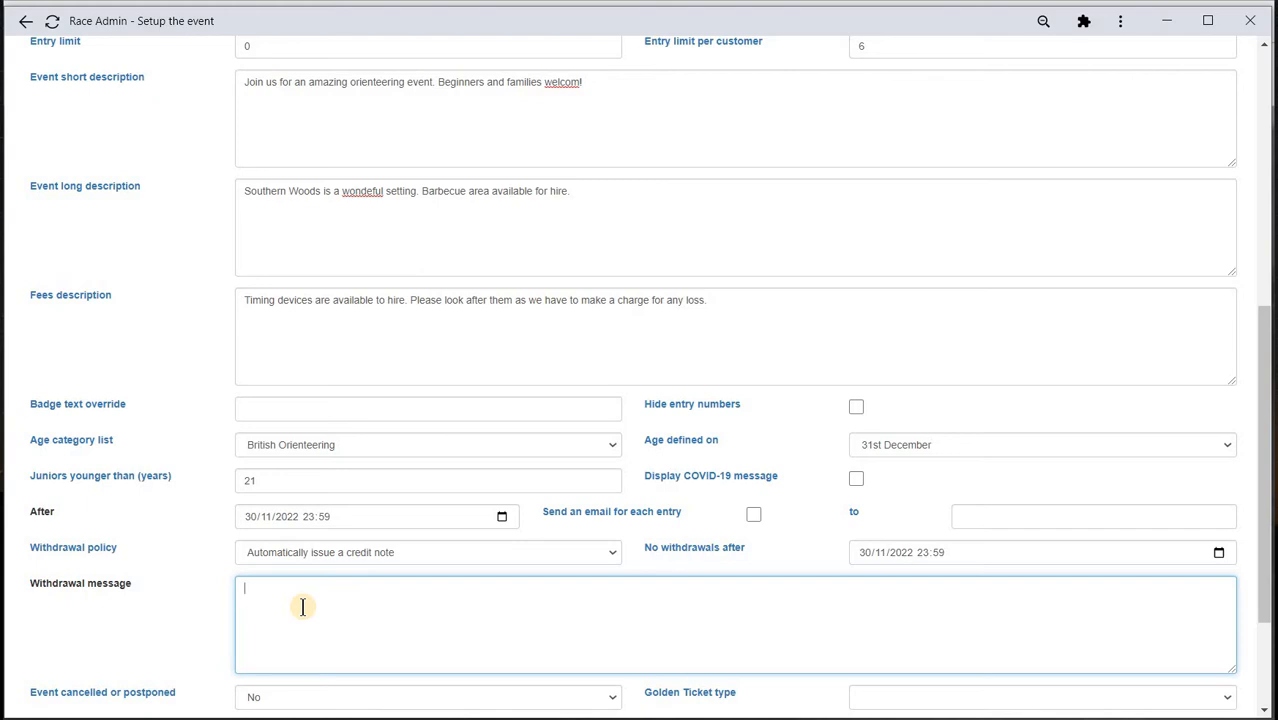
type("Your entry has been withdrawn and your account has been credited with your entry fee. The credit can be redeemed against a future entry to one of our events.")
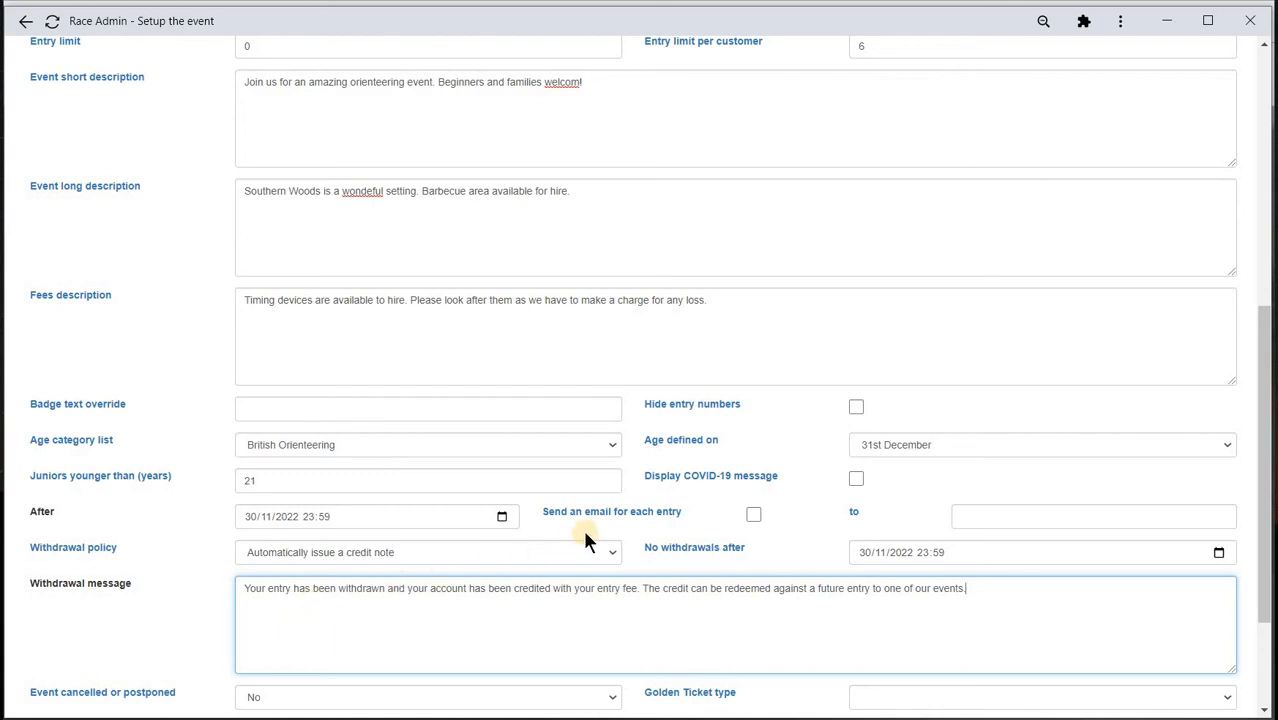
scroll(585, 531, "up", 5)
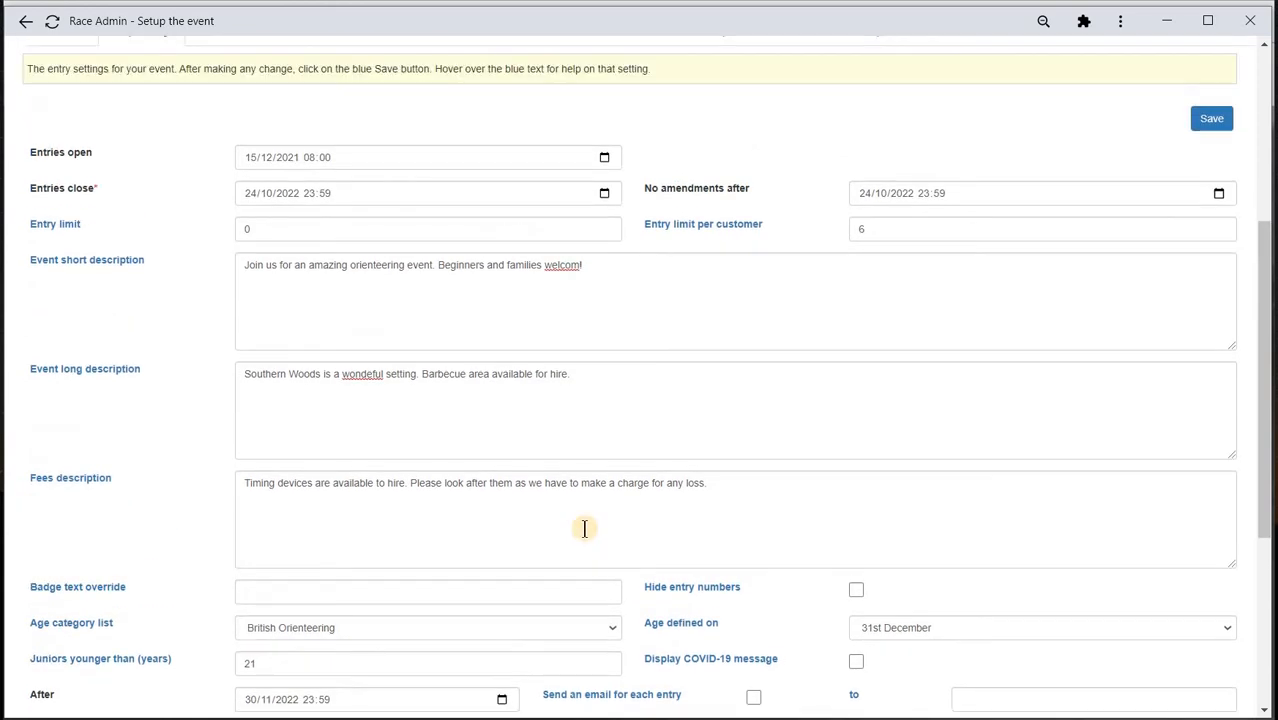
scroll(850, 470, "up", 1)
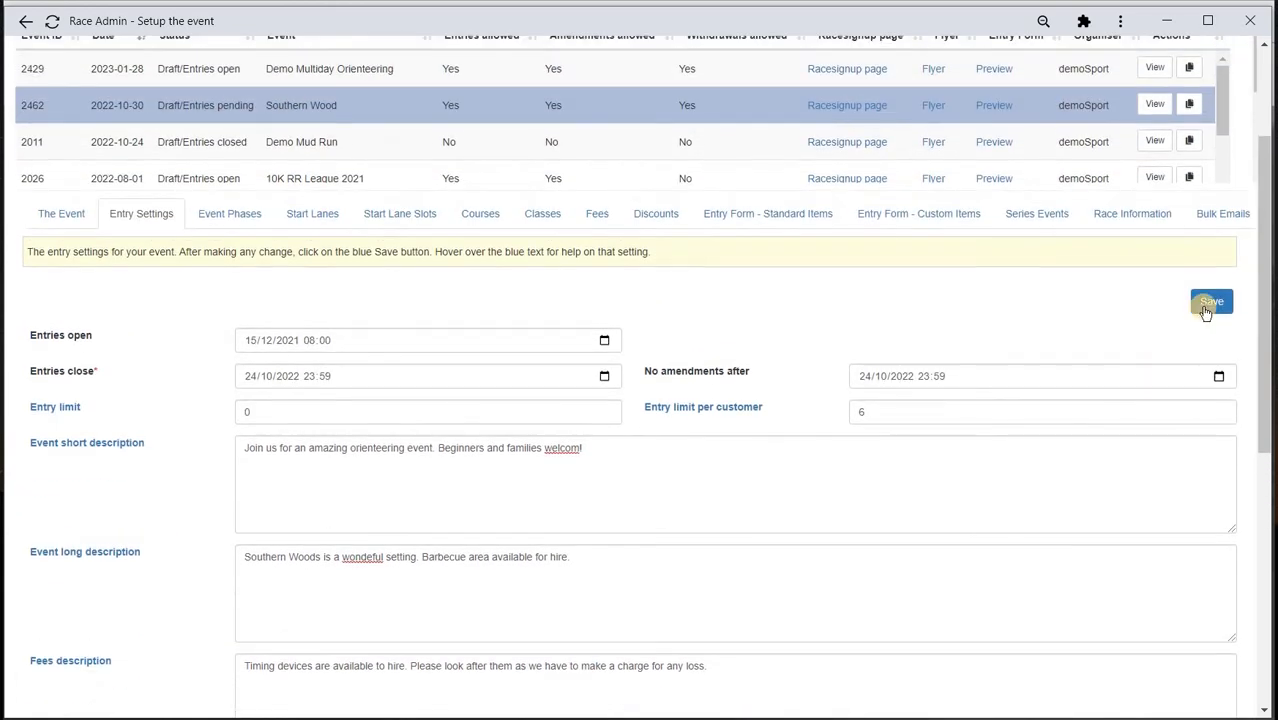
left_click(1205, 308)
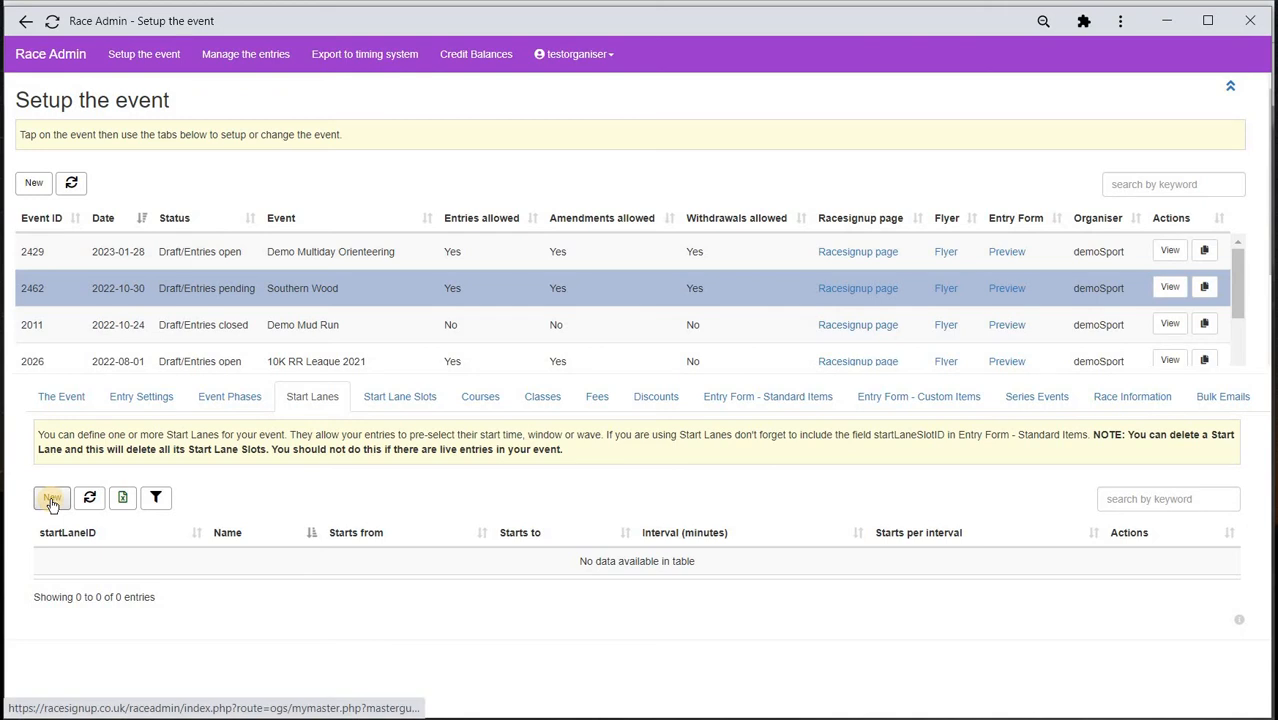
- Create start lane Main, 10:00:00 to 12:00:00, 30-minute interval, 30 starts per interval
left_click(52, 500)
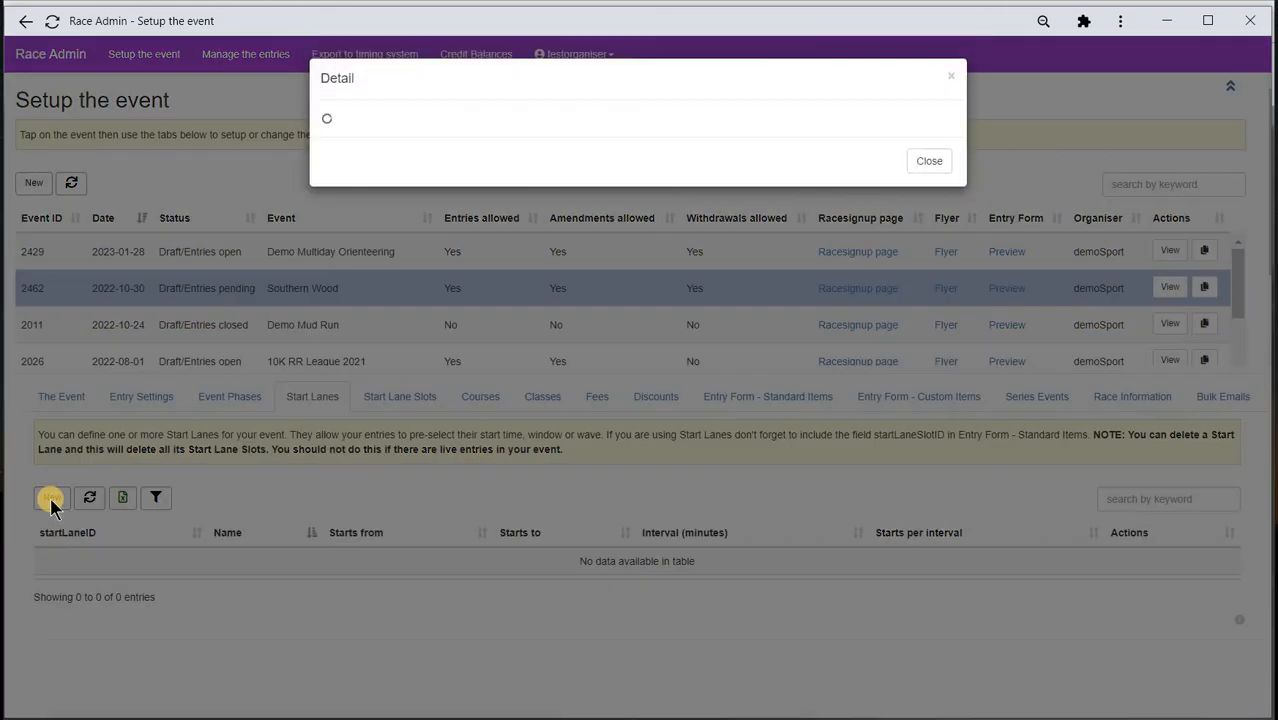
left_click(460, 264)
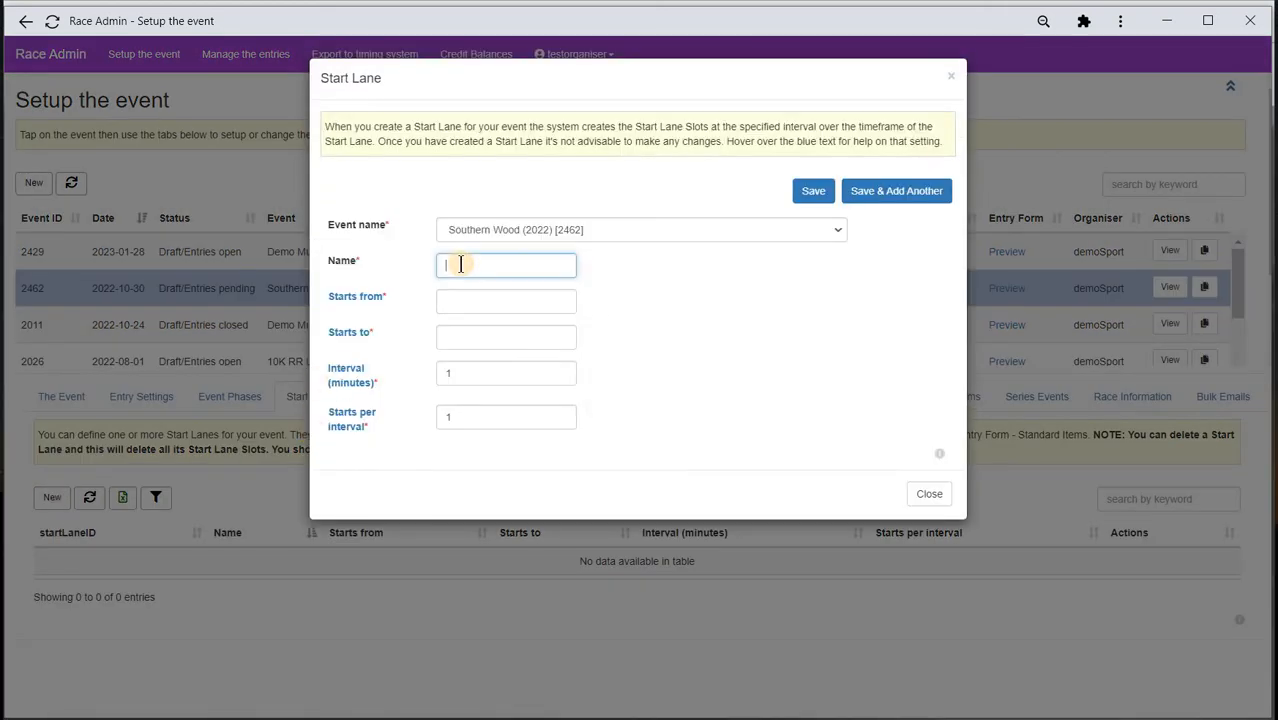
type("Main")
left_click(467, 304)
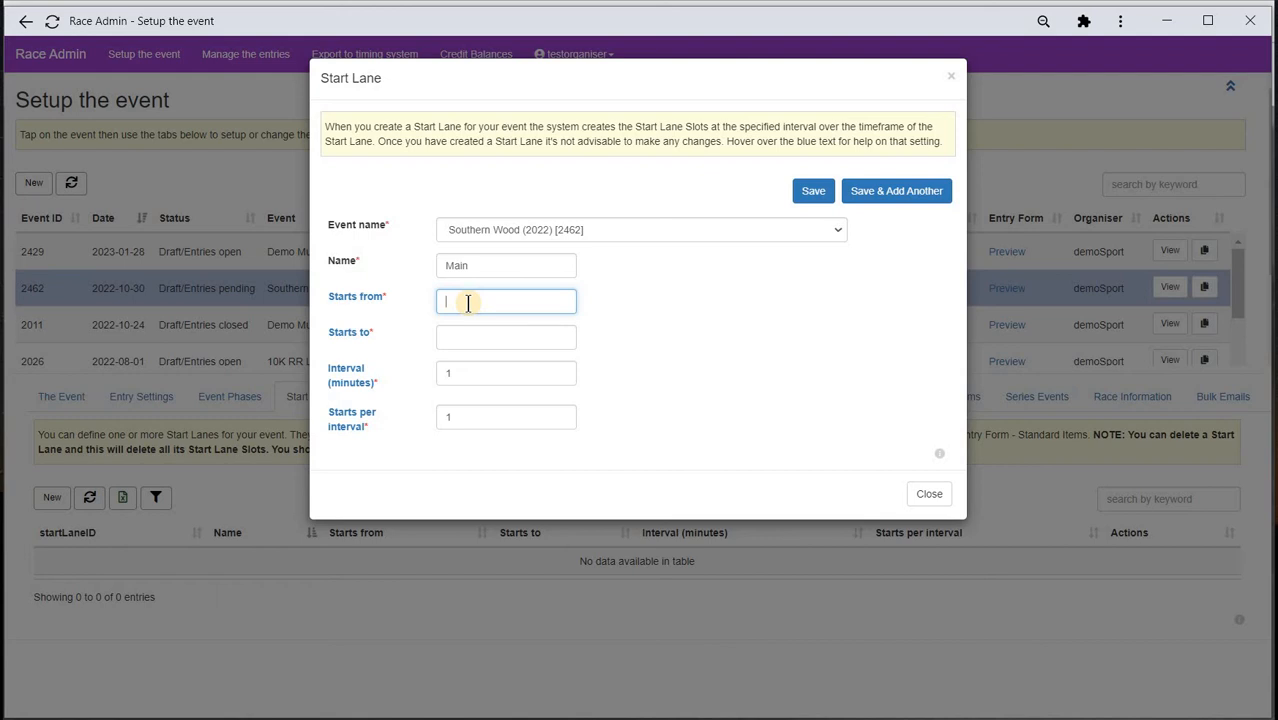
type("10:00:00")
left_click(473, 340)
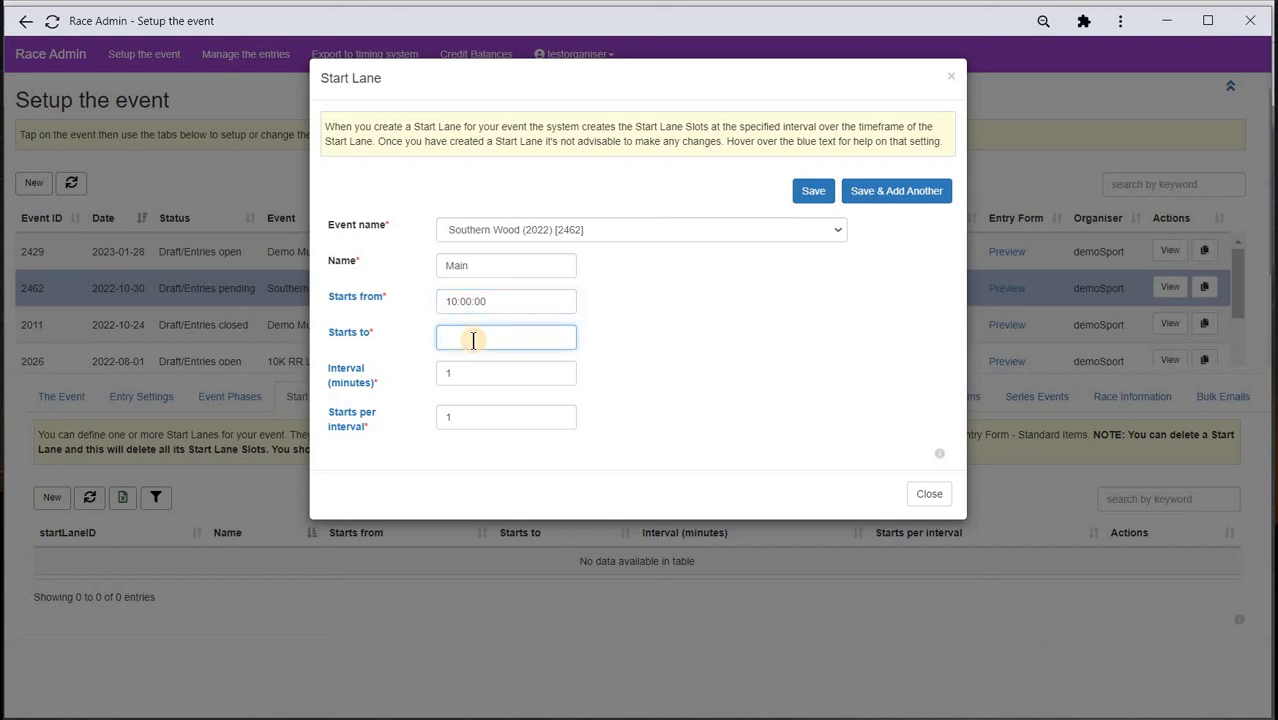
type("12:00:00")
mouse_move(349, 302)
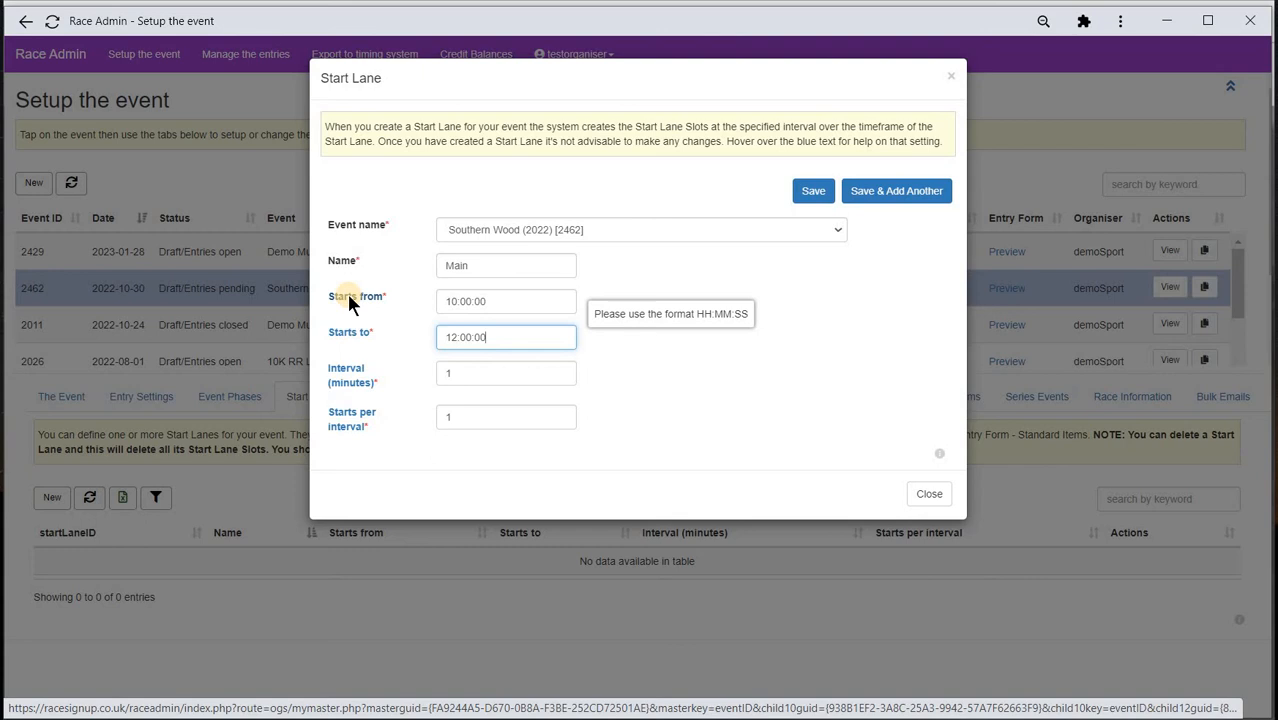
double_click(436, 373)
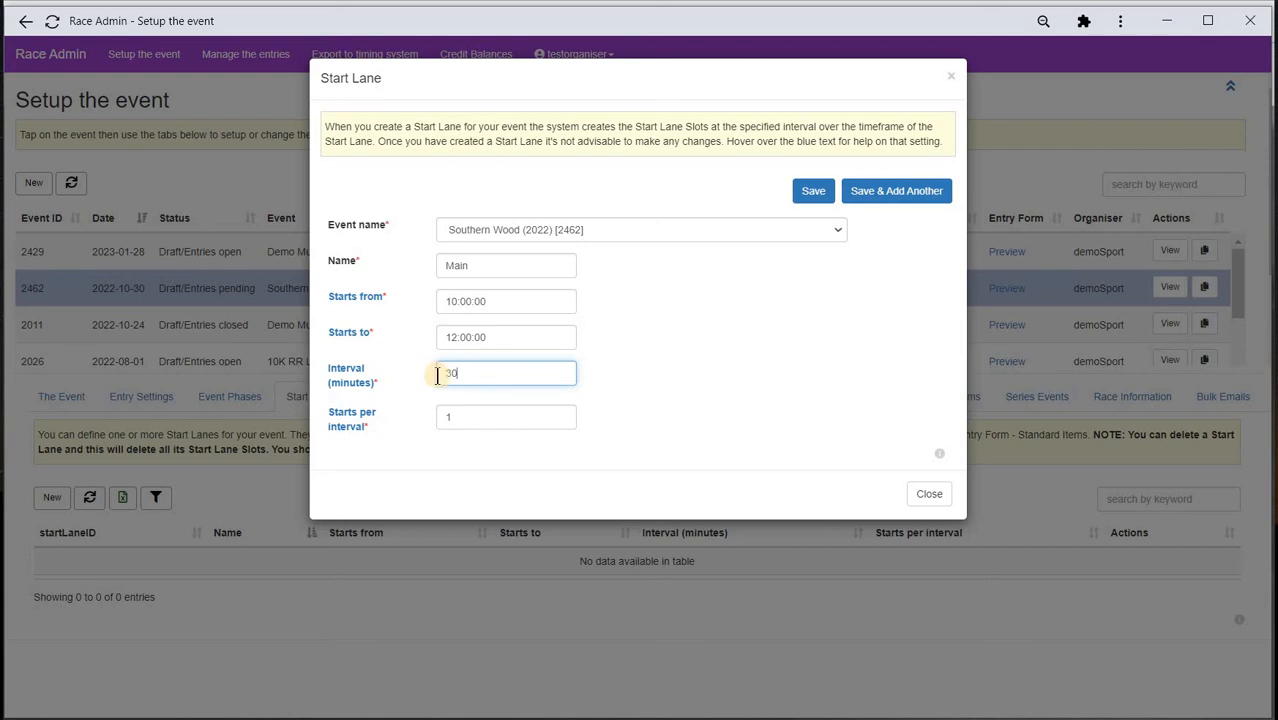
double_click(437, 414)
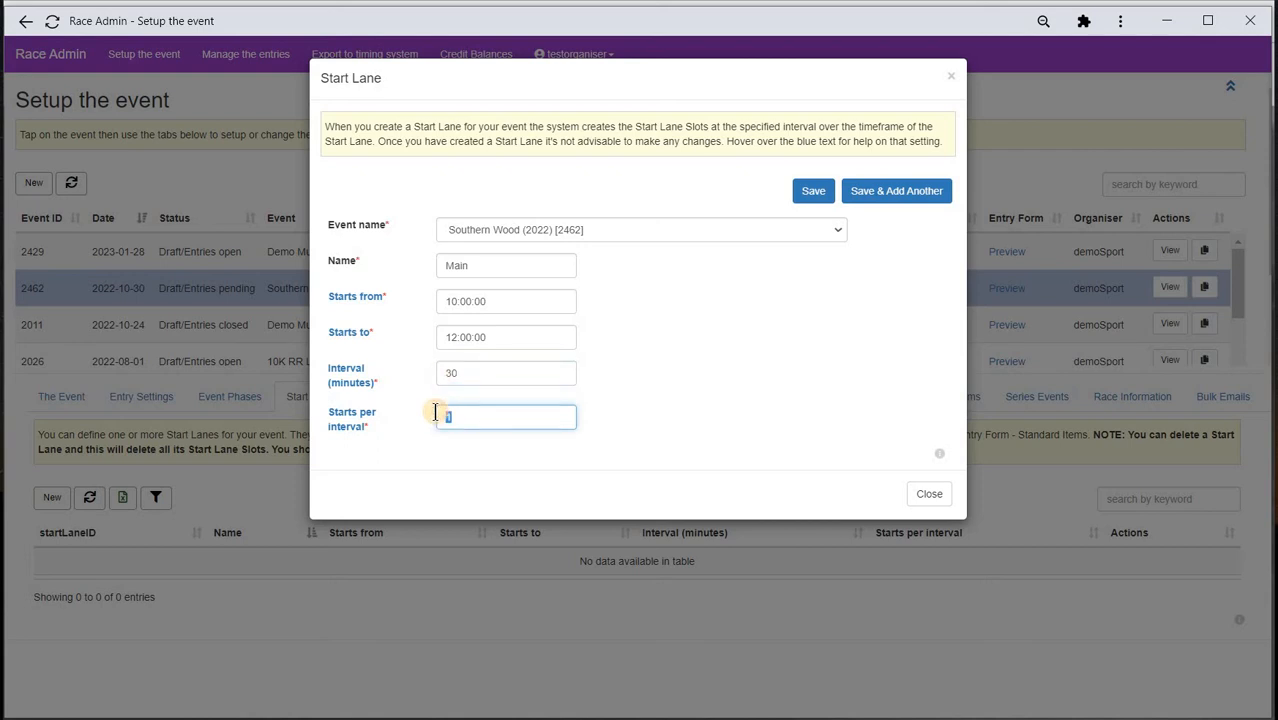
type("30")
left_click(815, 196)
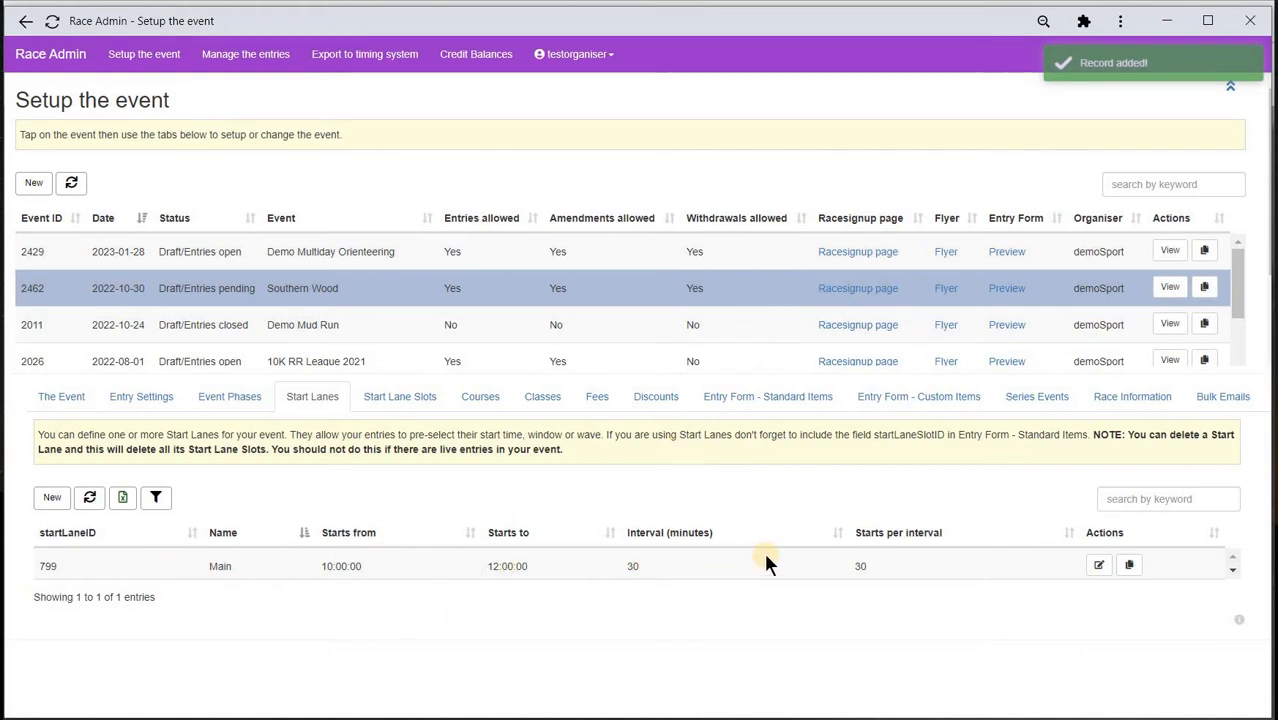
- Review the four 30-start Main lane slots covering 10:00–11:59, then show the empty courses list
left_click(414, 410)
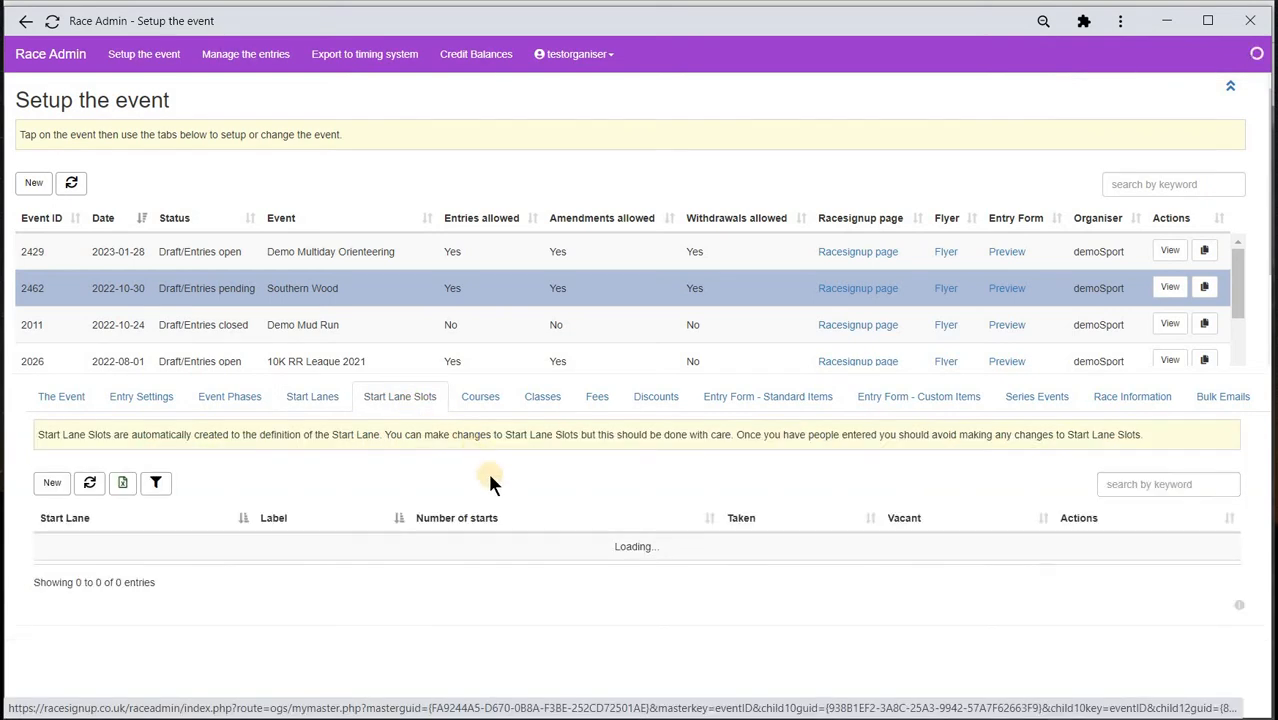
scroll(556, 551, "down", 1)
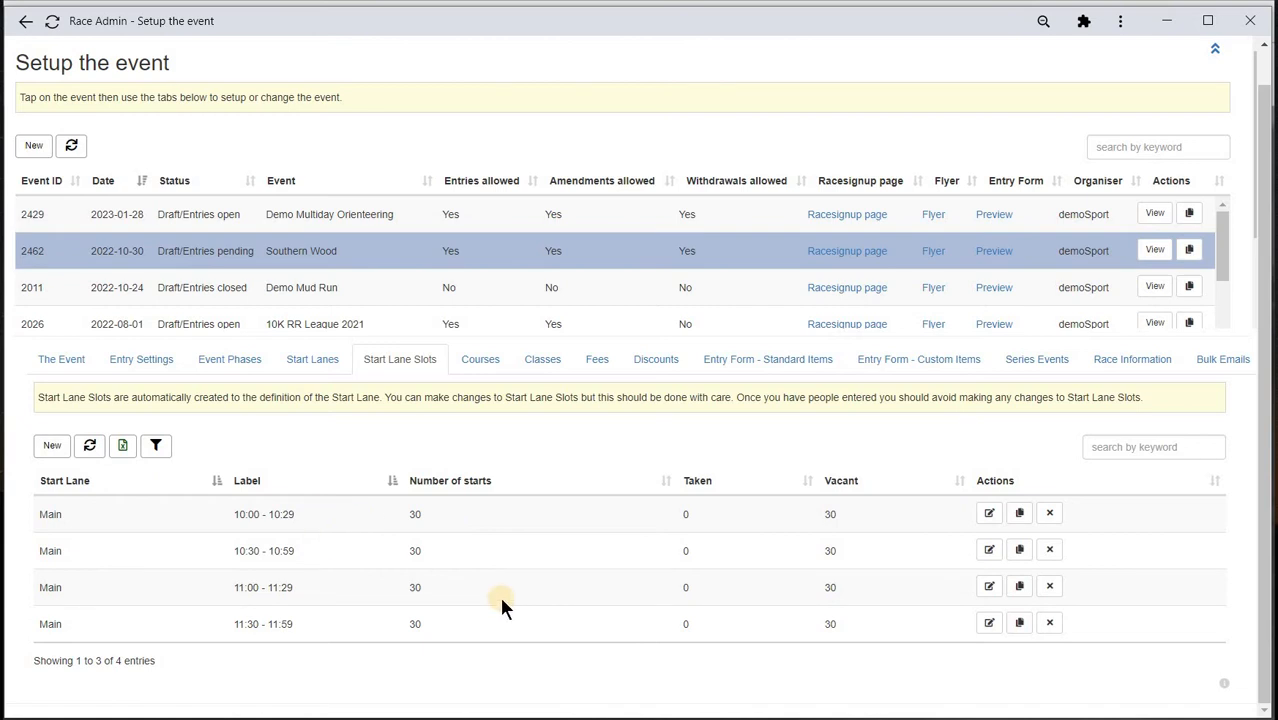
left_click(478, 364)
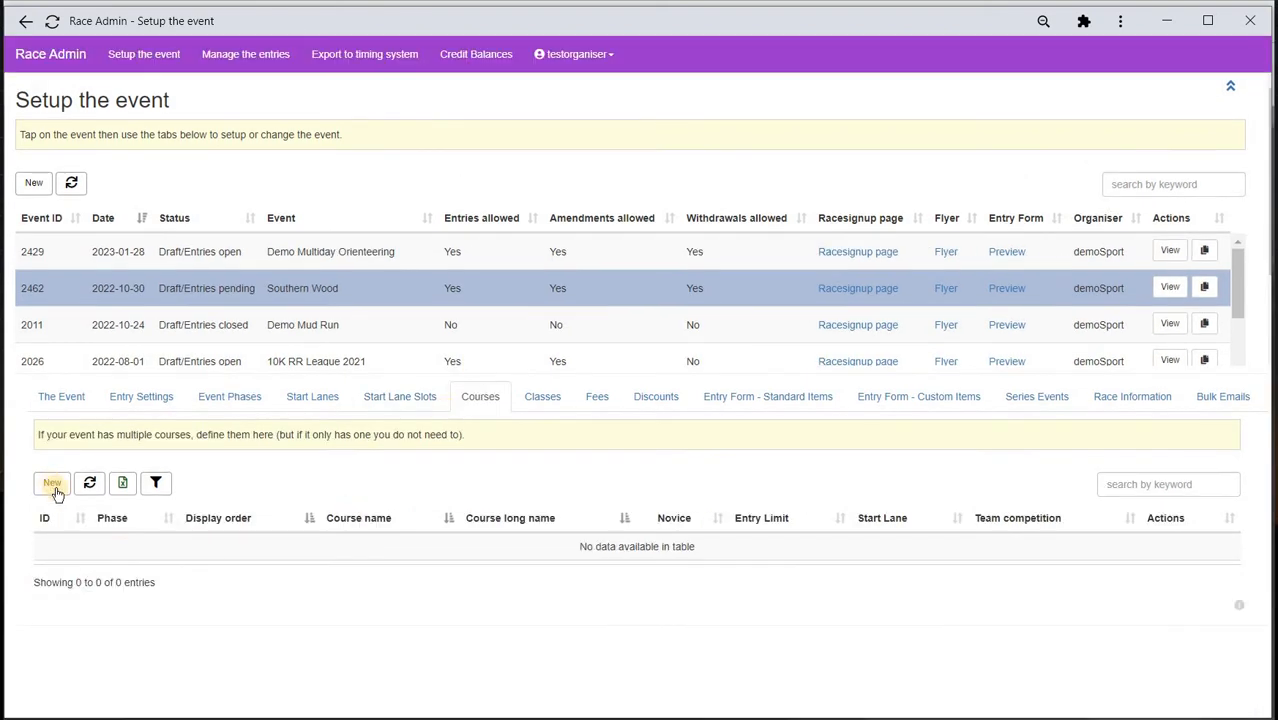
- Add Southern Wood course Blue with display order 10 on start lane Main, saving to add another
left_click(55, 488)
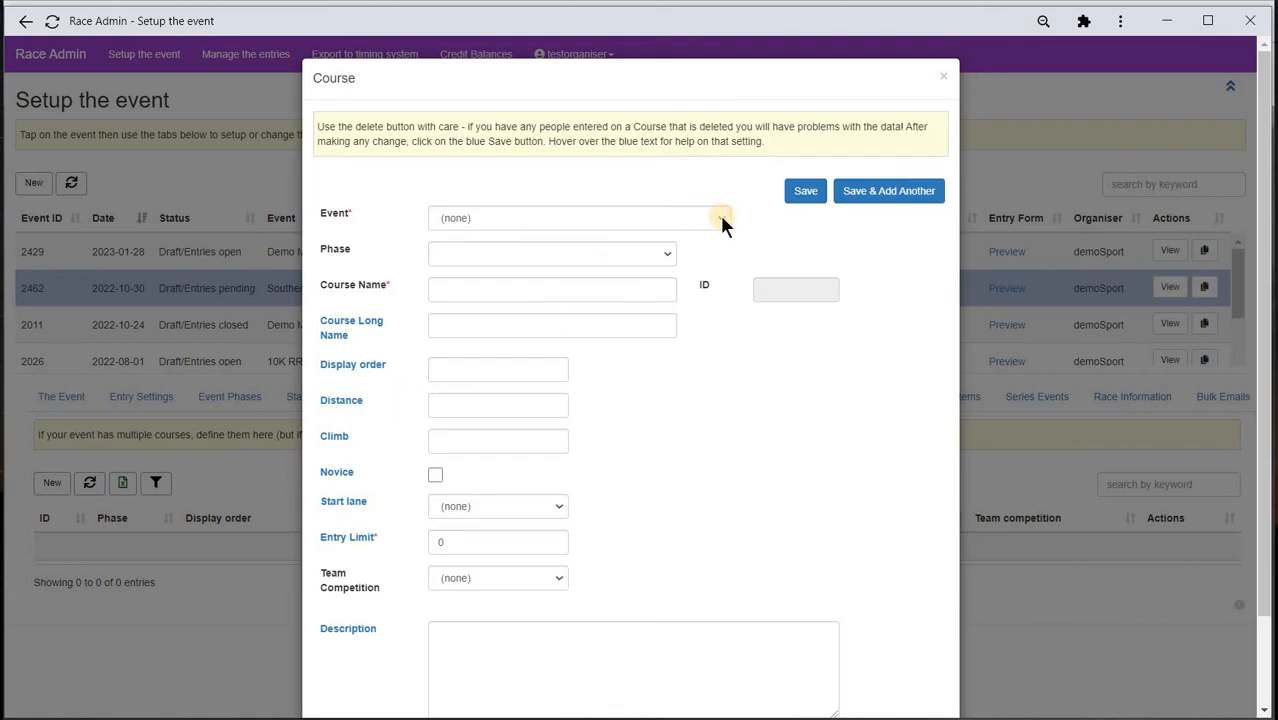
left_click(720, 218)
left_click(601, 302)
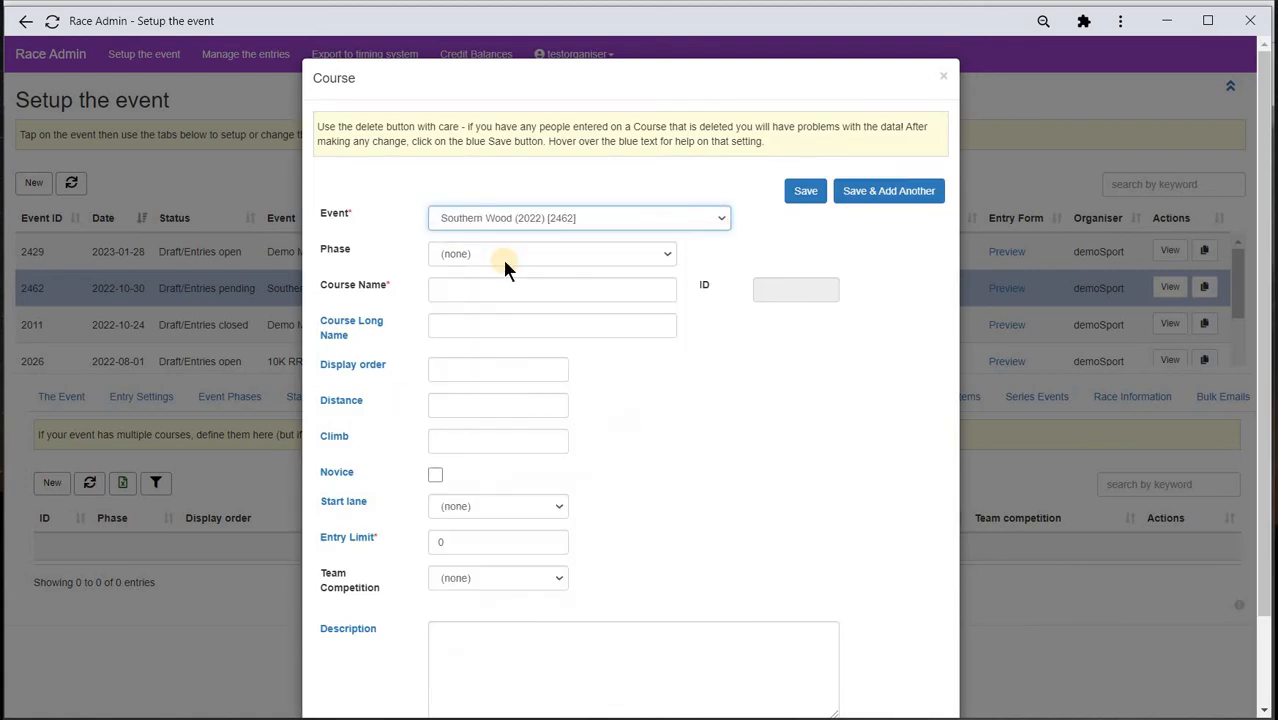
left_click(472, 288)
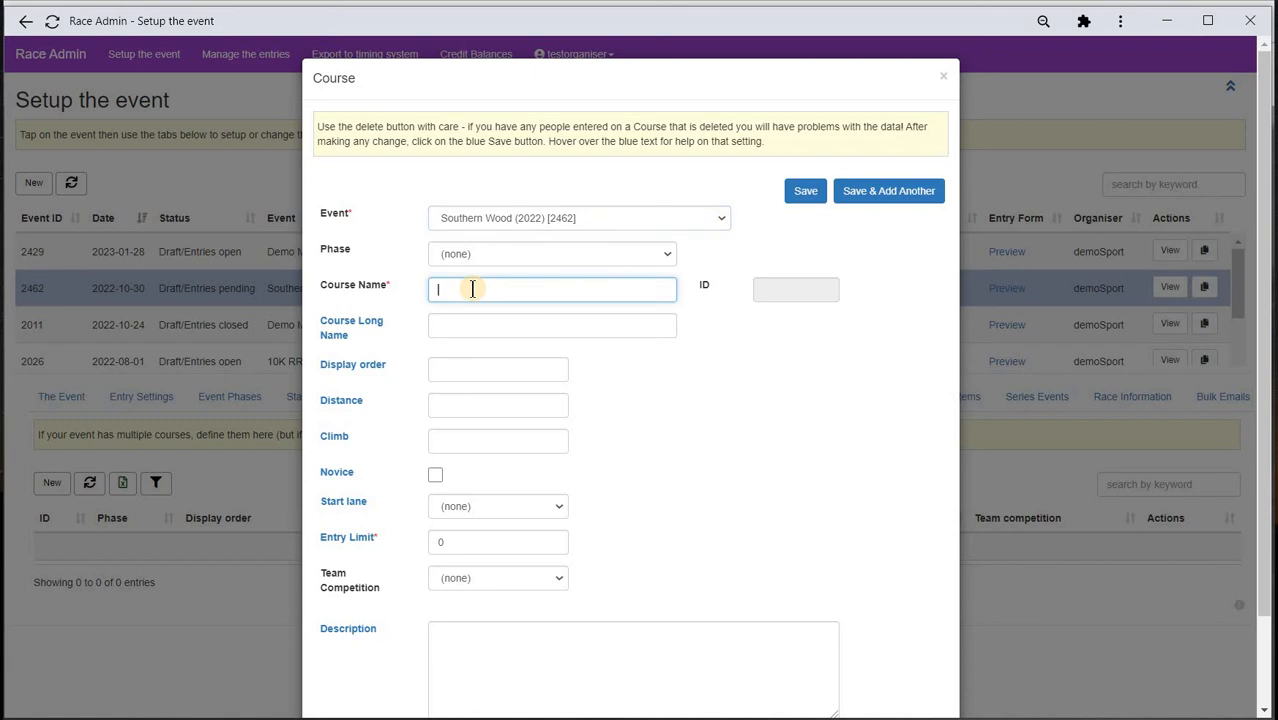
type("Blue")
left_click(458, 370)
type("10")
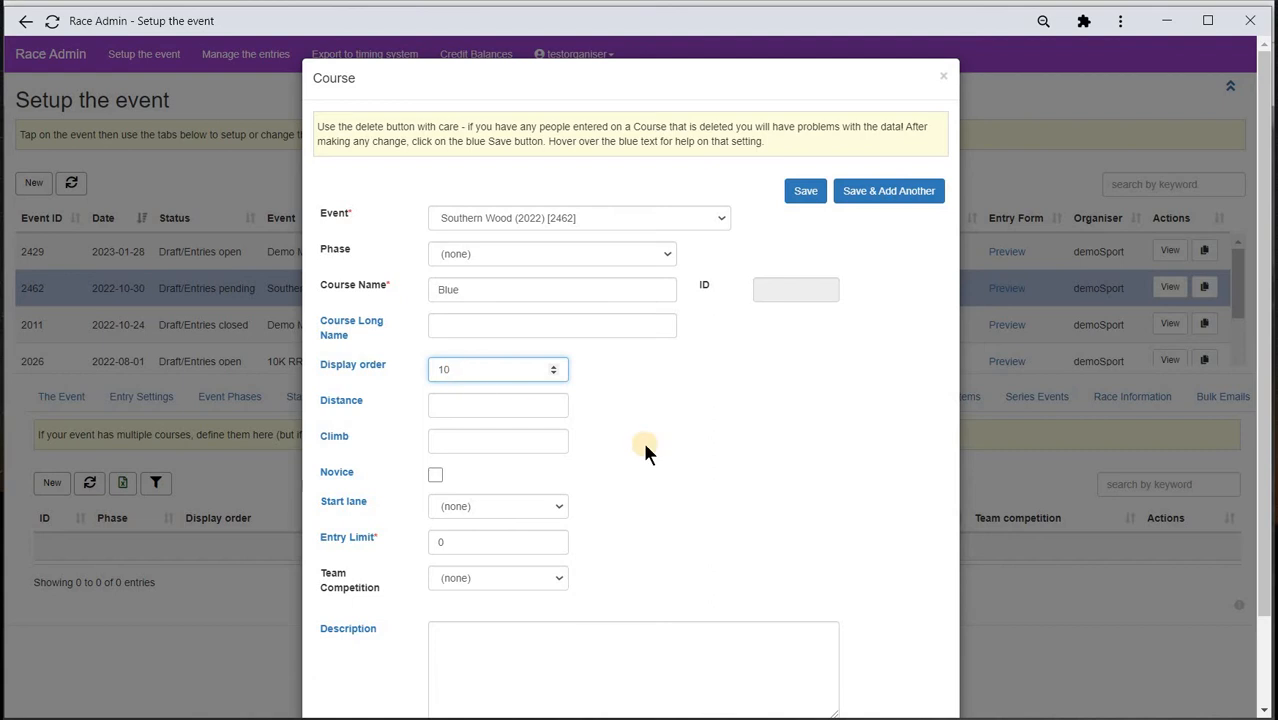
left_click(556, 507)
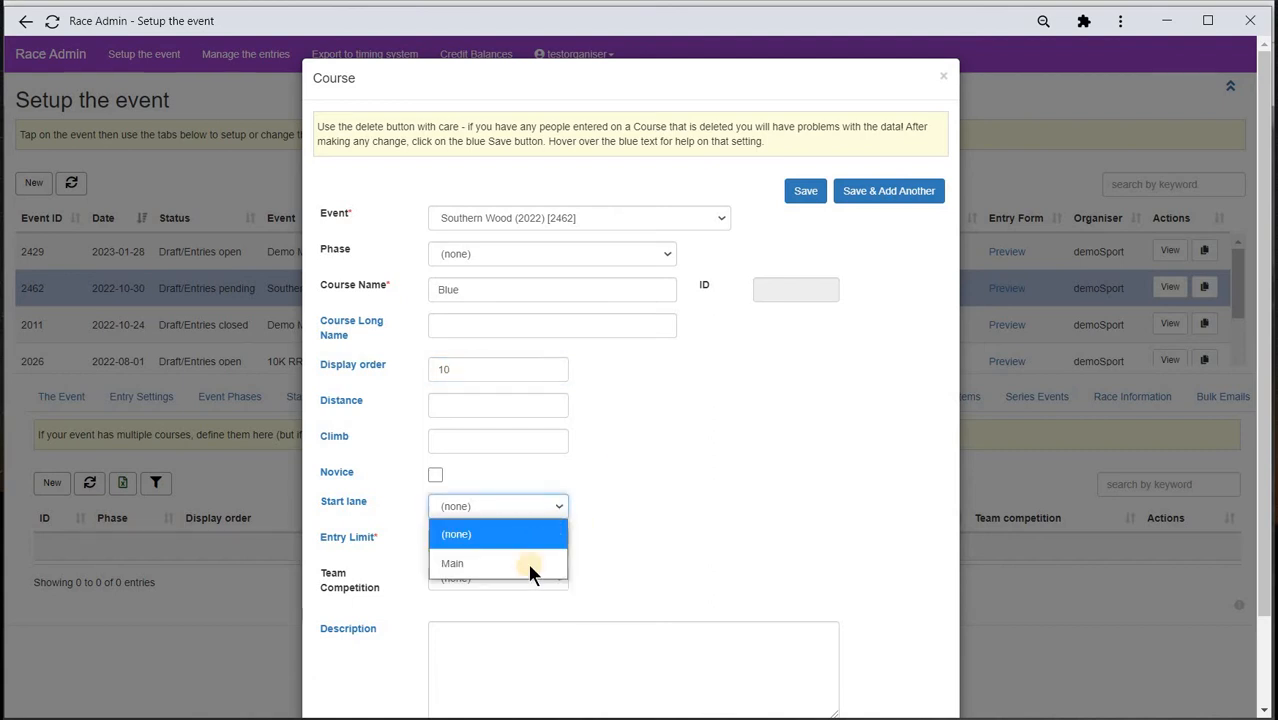
left_click(527, 564)
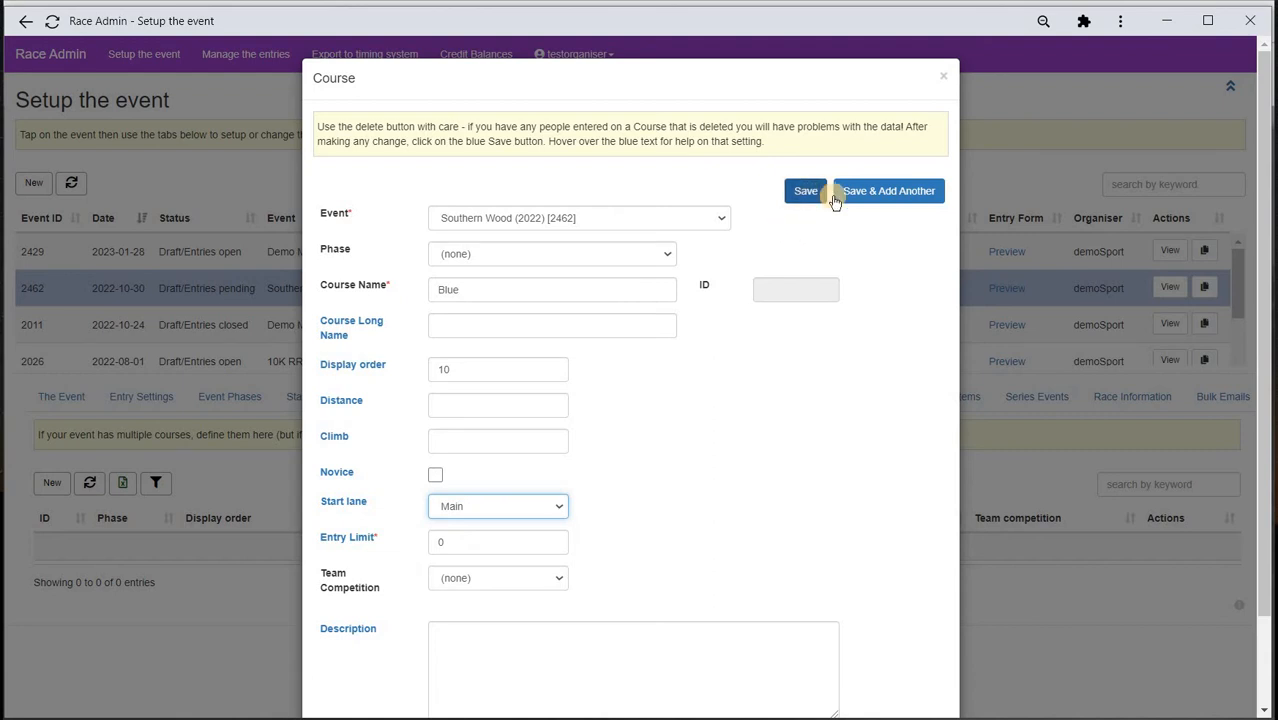
left_click(846, 195)
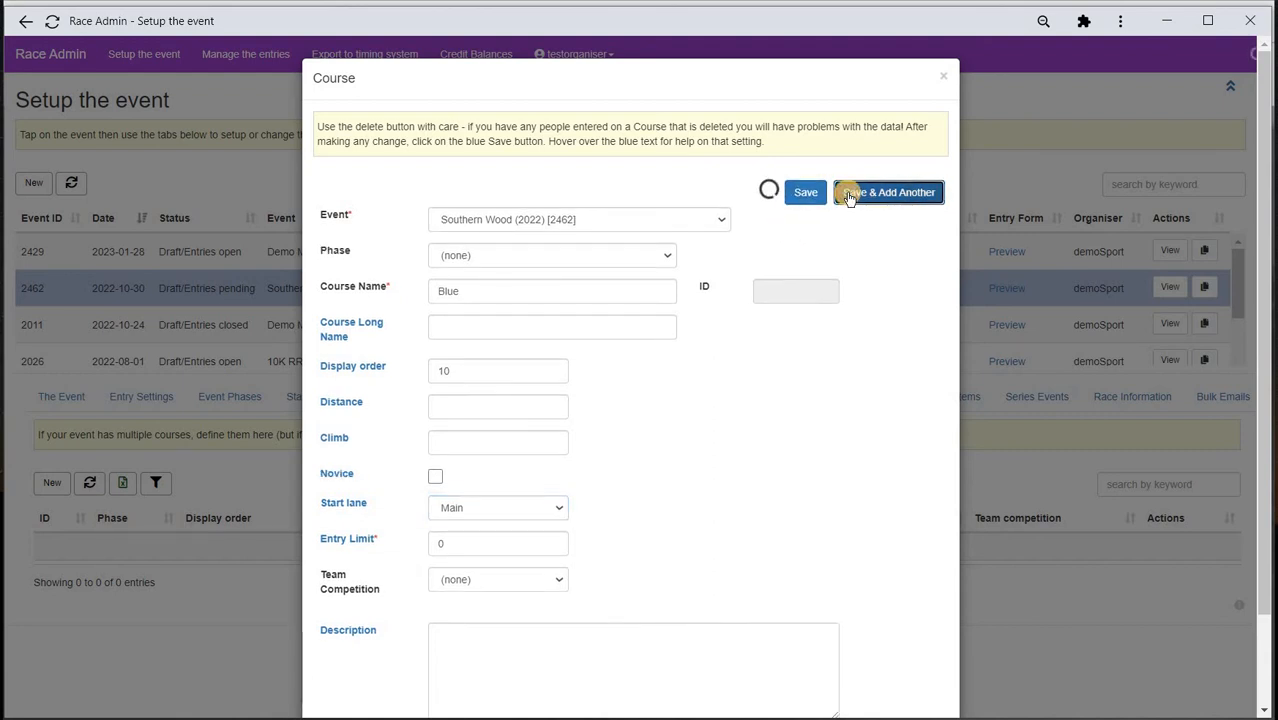
- Add course Green with display order 20 on start lane Main
left_click(494, 298)
left_click(490, 288)
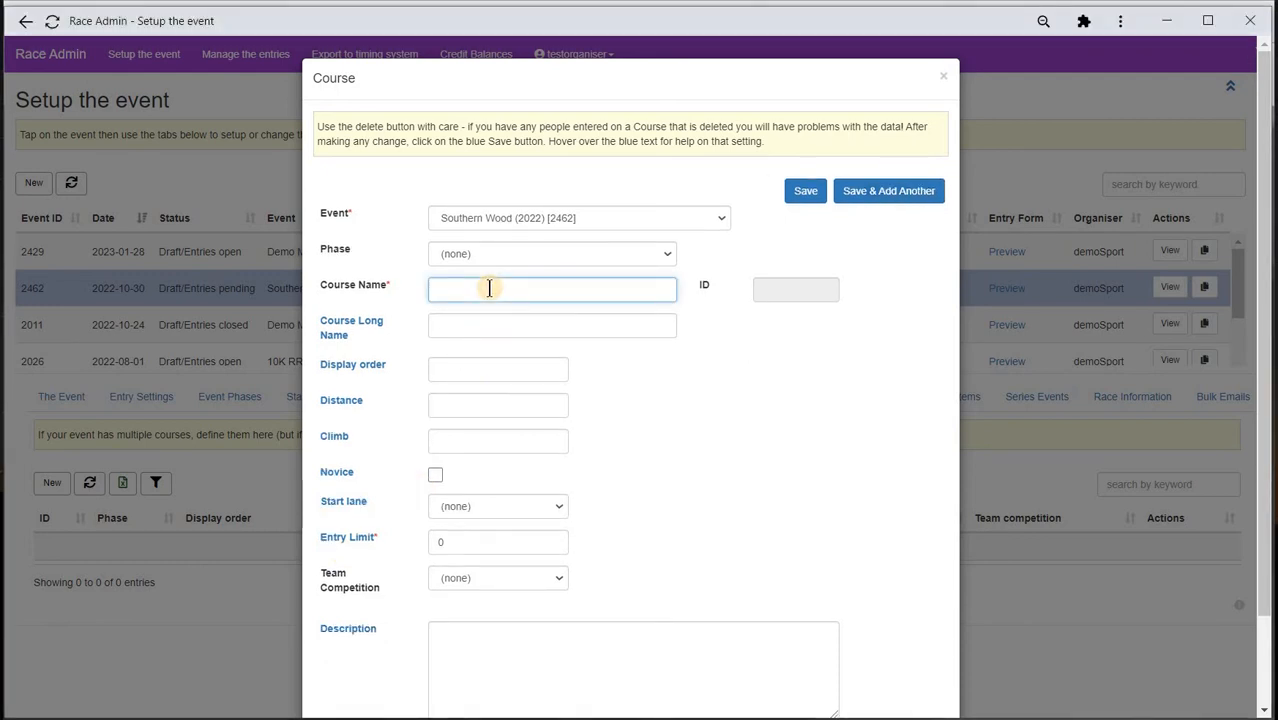
type("Green")
left_click(475, 371)
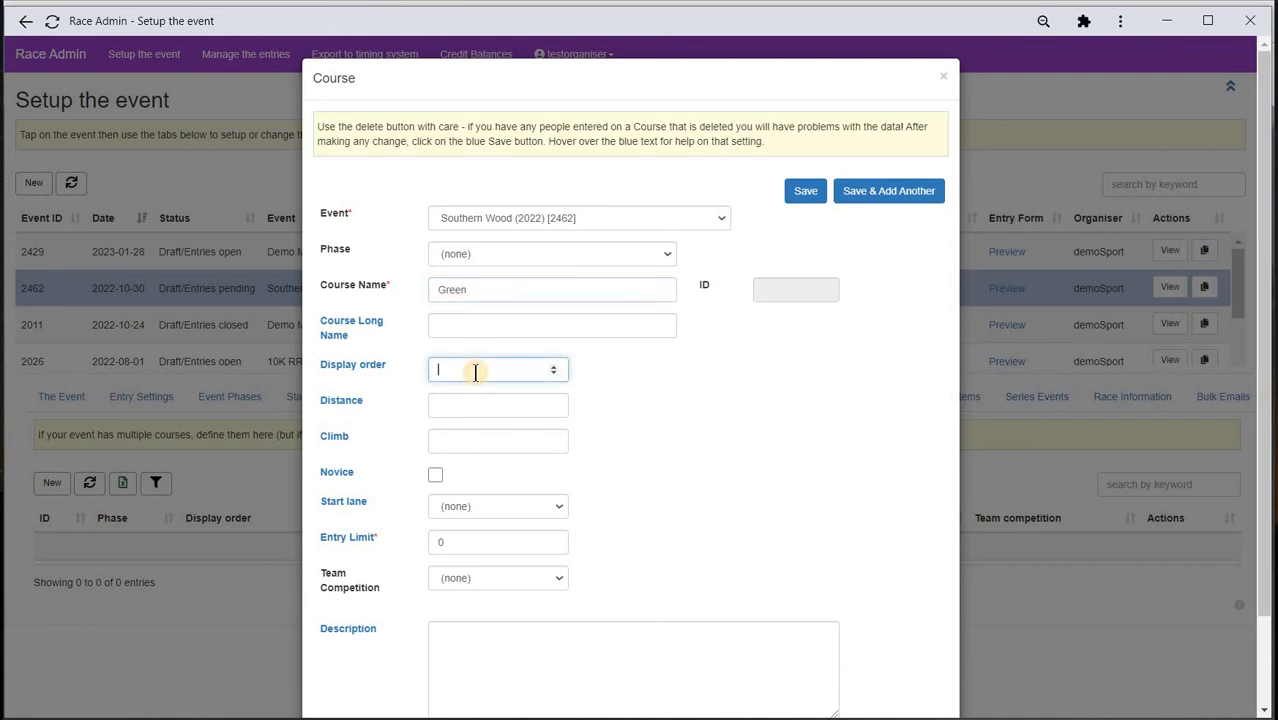
type("20")
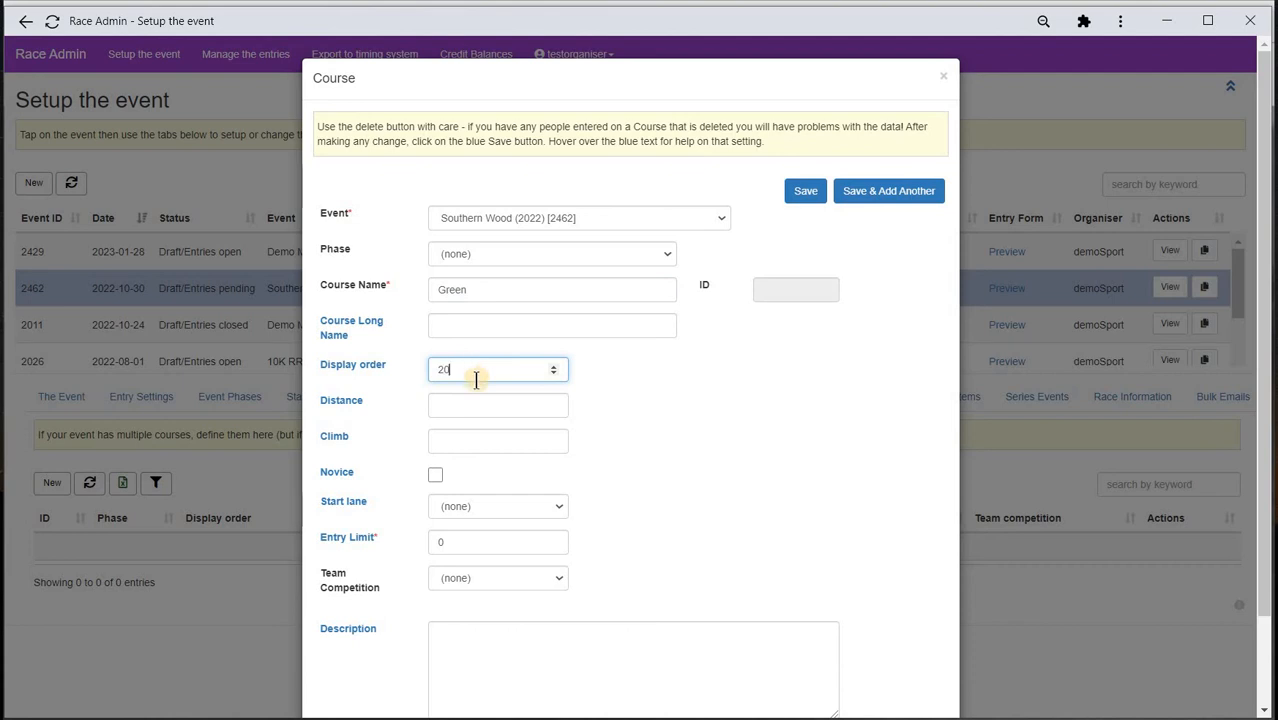
left_click(560, 505)
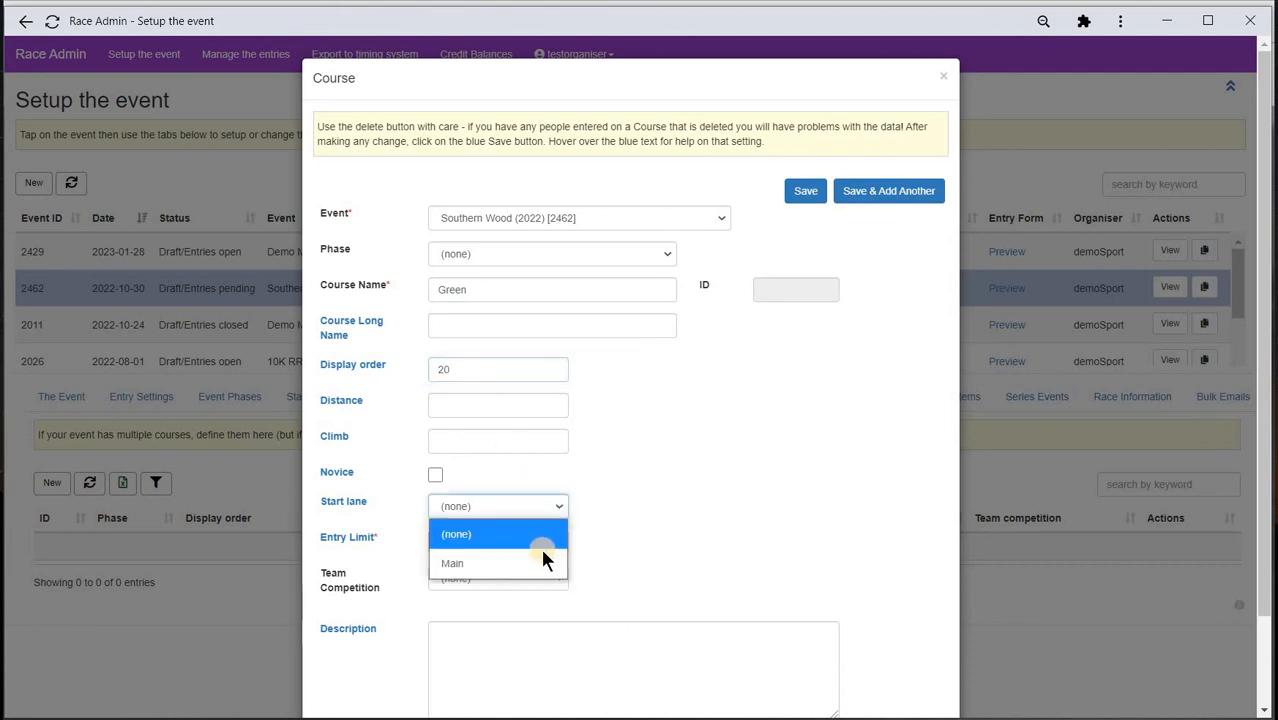
left_click(533, 563)
left_click(881, 194)
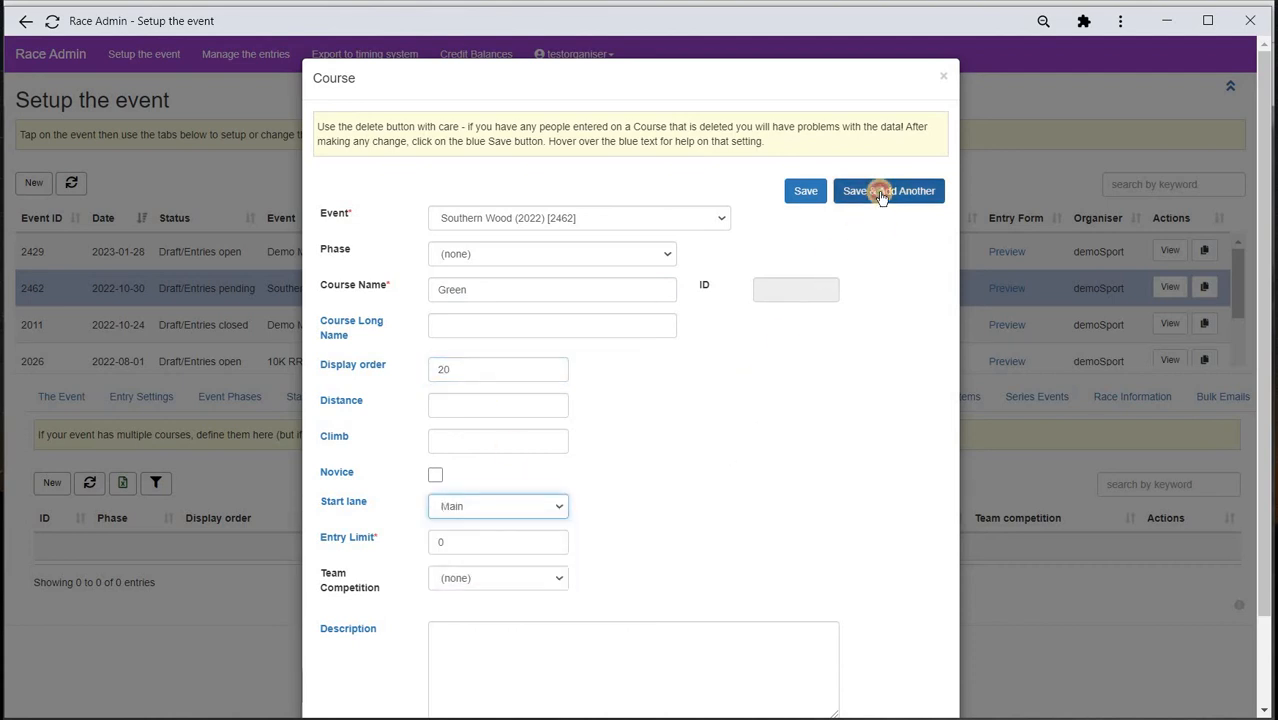
- Add novice course Yellow with display order 30 on lane Main, save it, and show the fees list
left_click(465, 290)
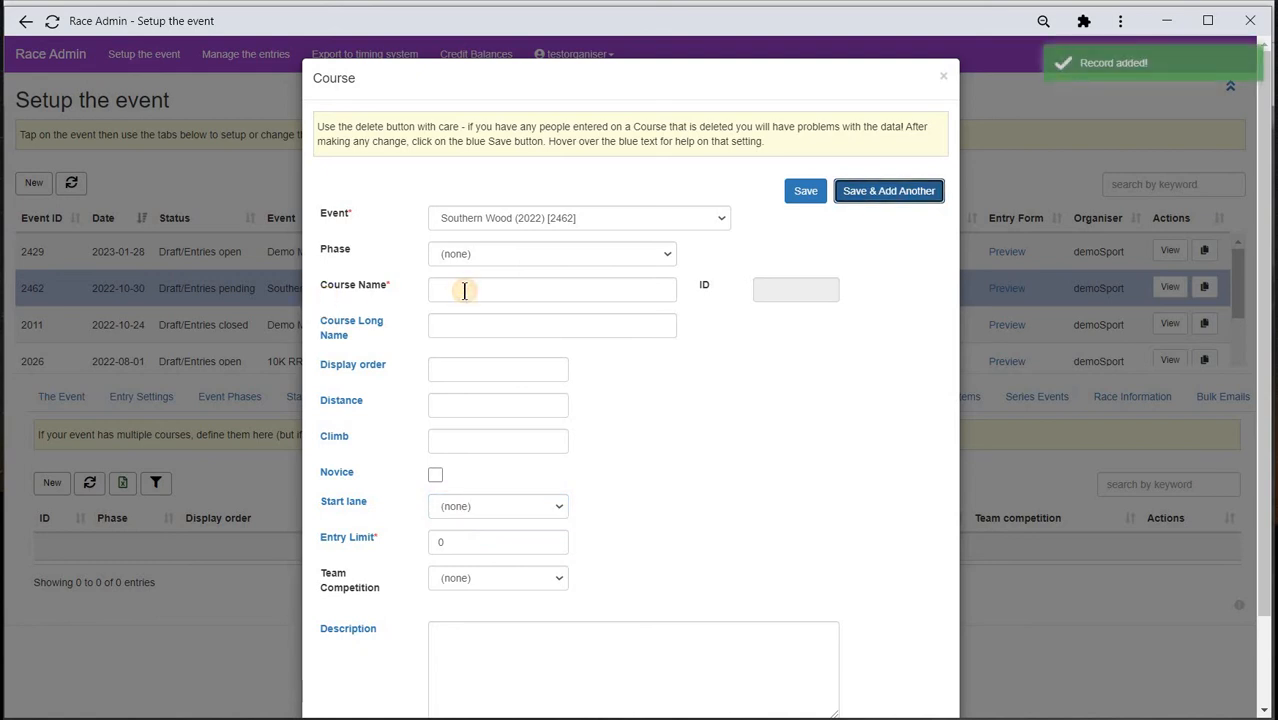
left_click(465, 290)
type("Yellow")
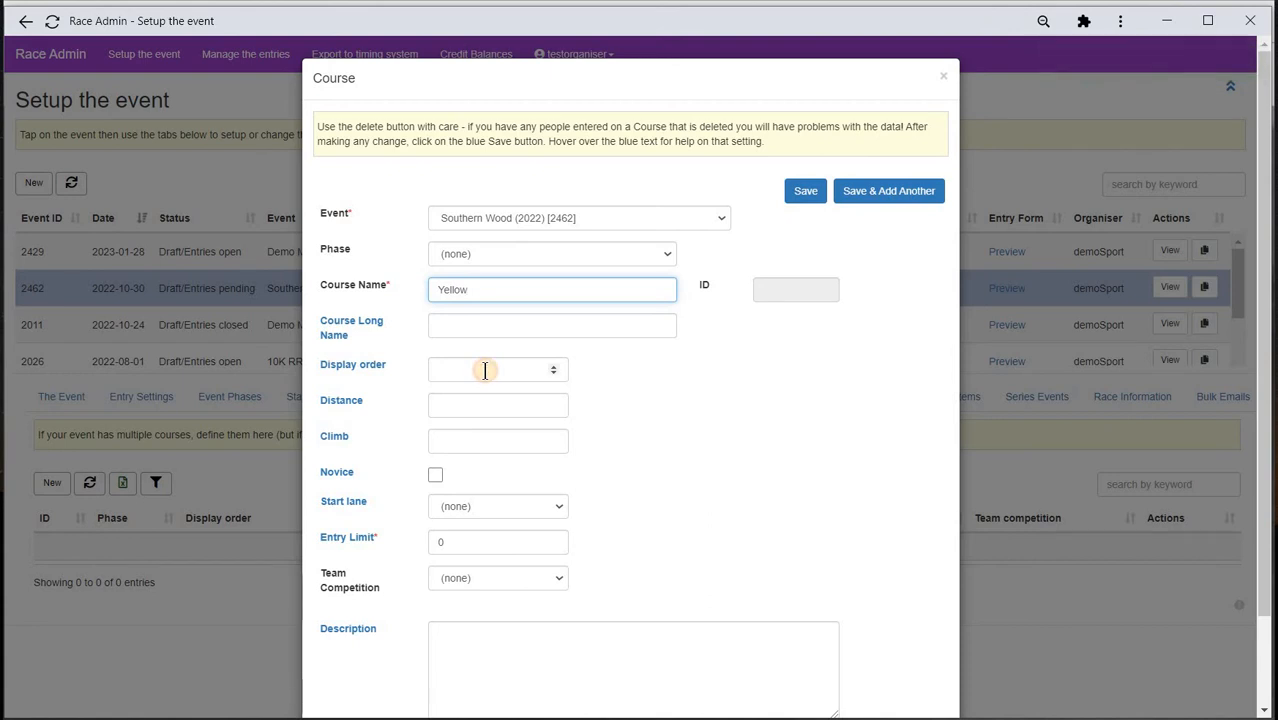
left_click(485, 370)
type("30")
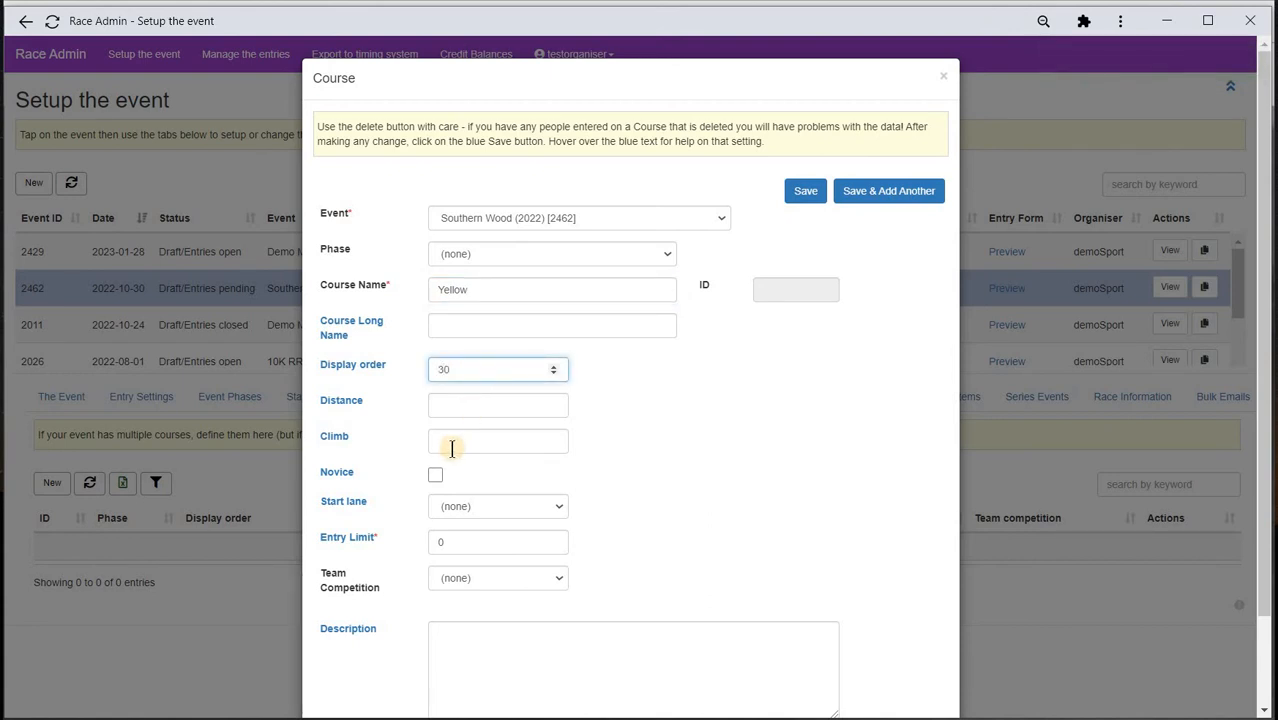
left_click(435, 473)
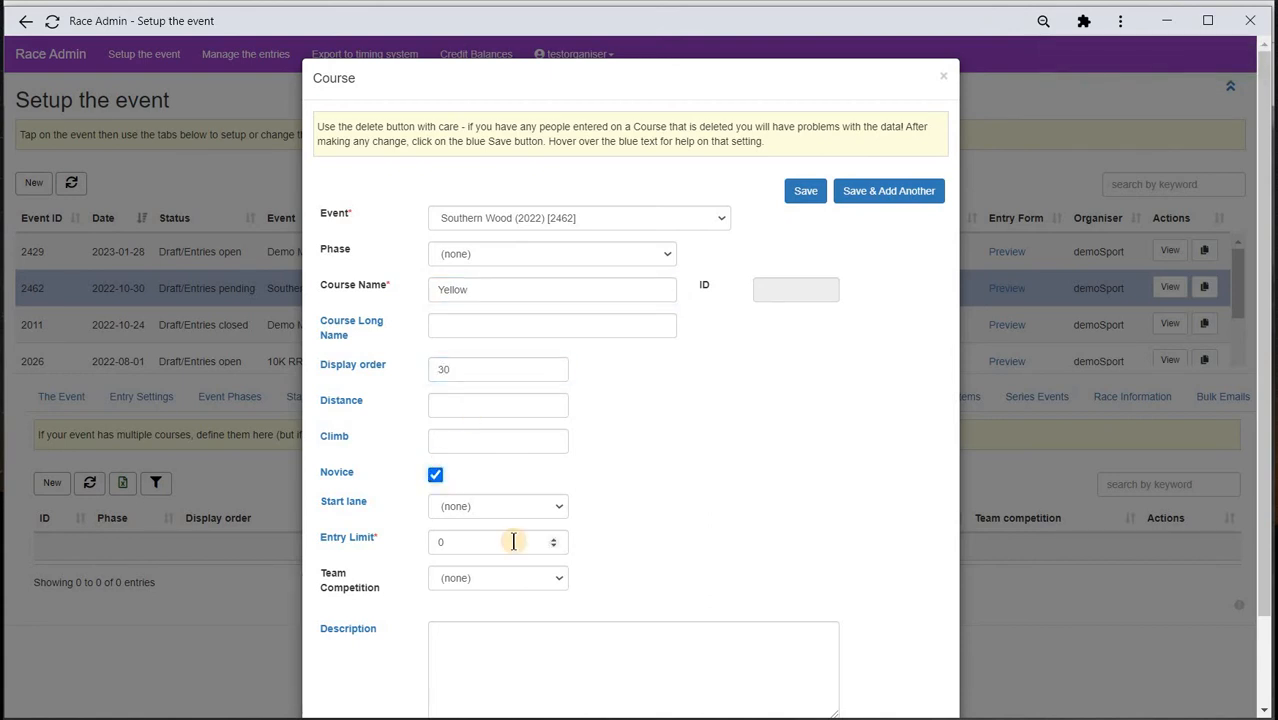
left_click(505, 515)
left_click(491, 562)
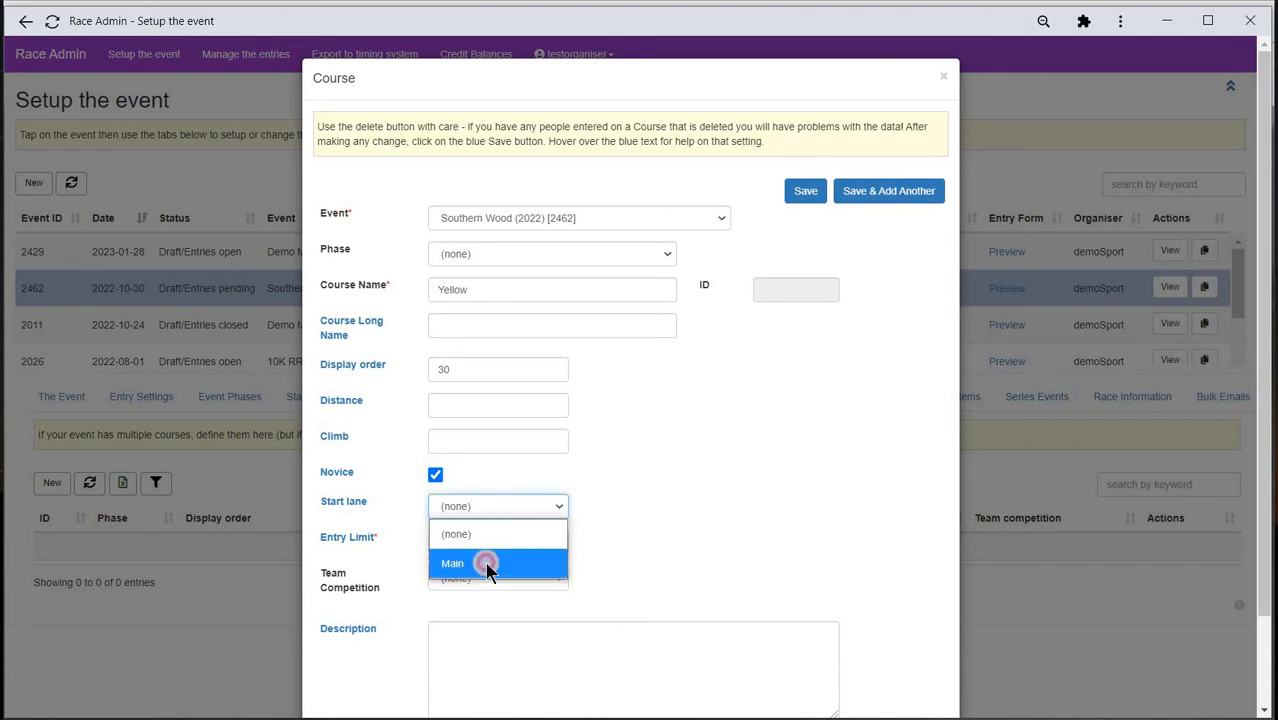
left_click(806, 195)
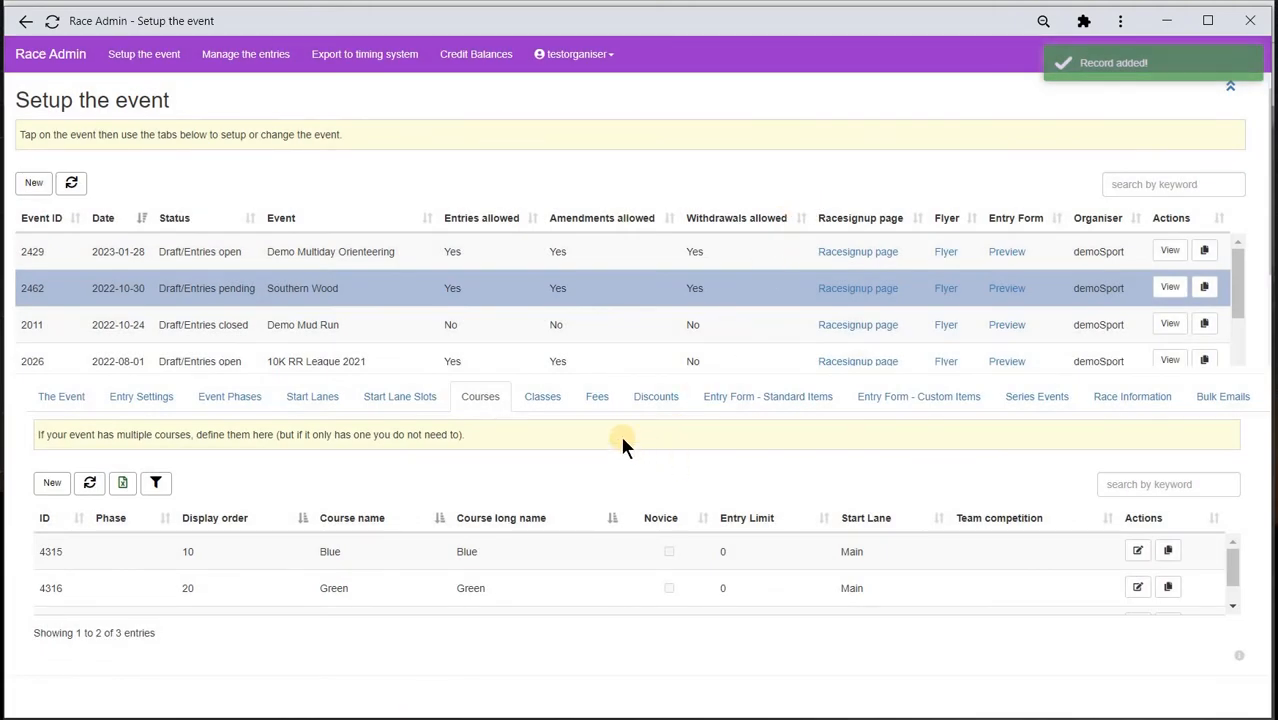
left_click(601, 400)
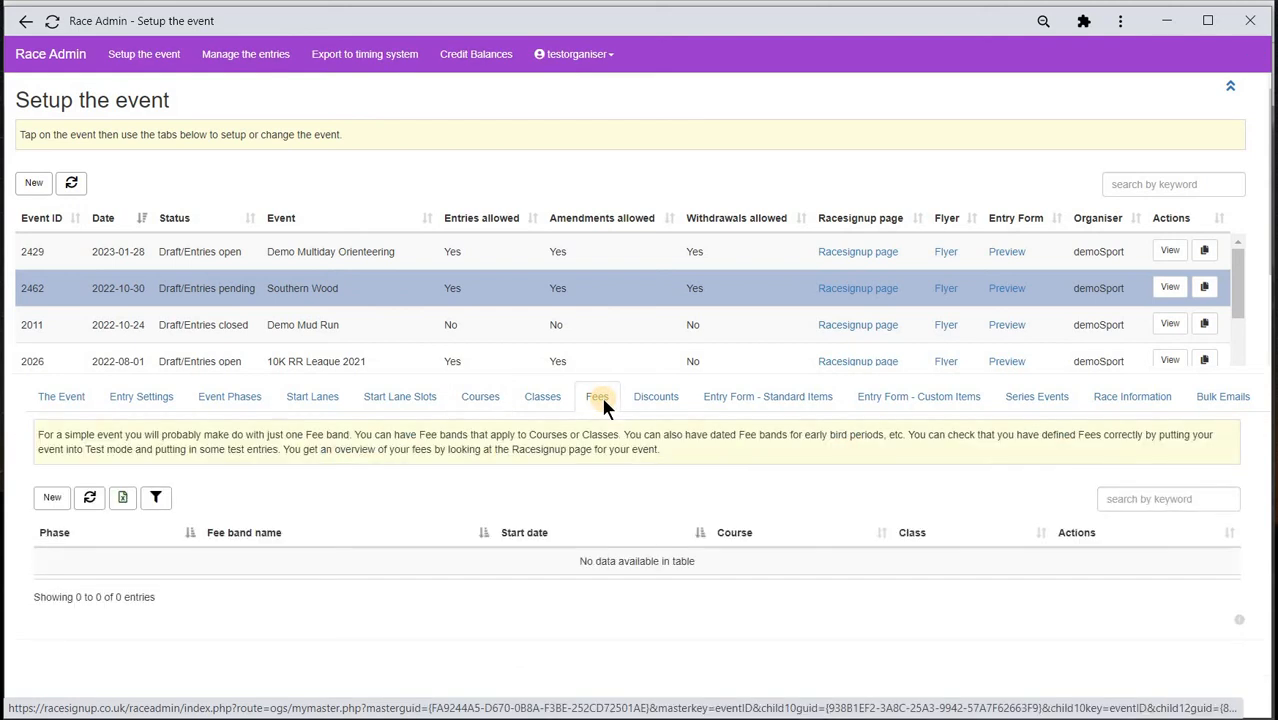
- Create Southern Wood fee band Standard with Senior fee 8.00 and Junior fee 4.00
left_click(46, 499)
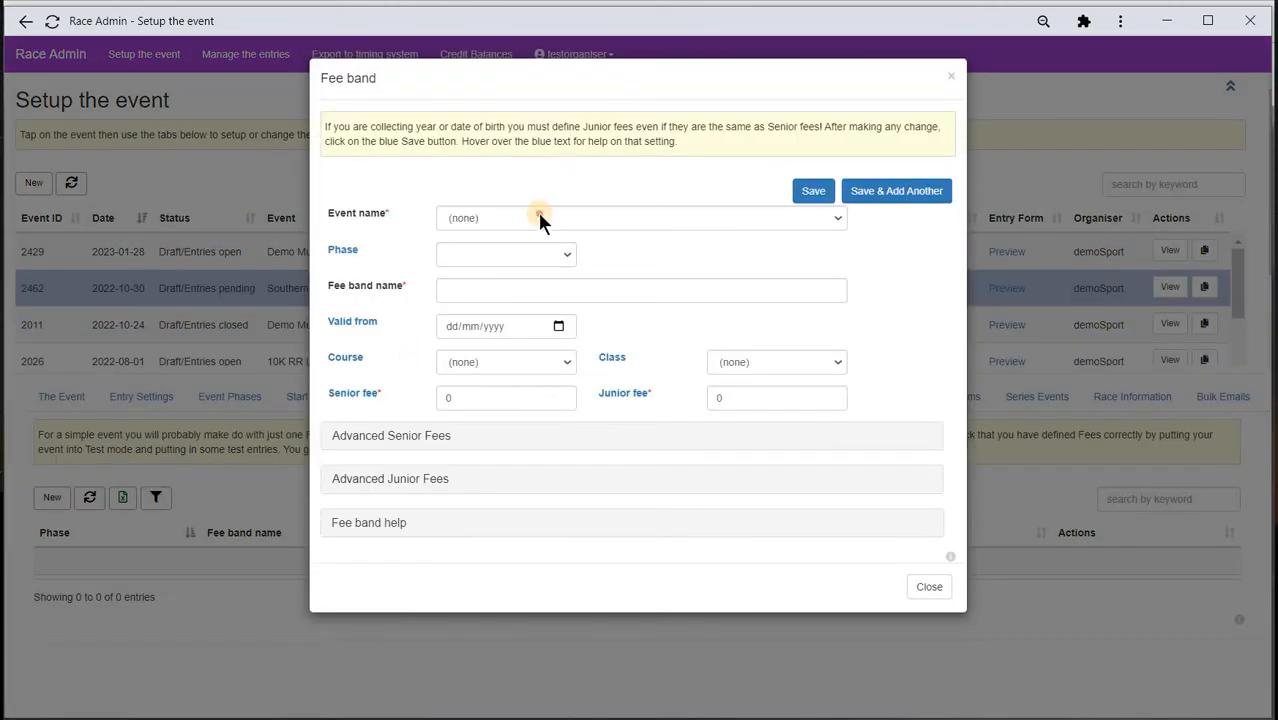
left_click(539, 217)
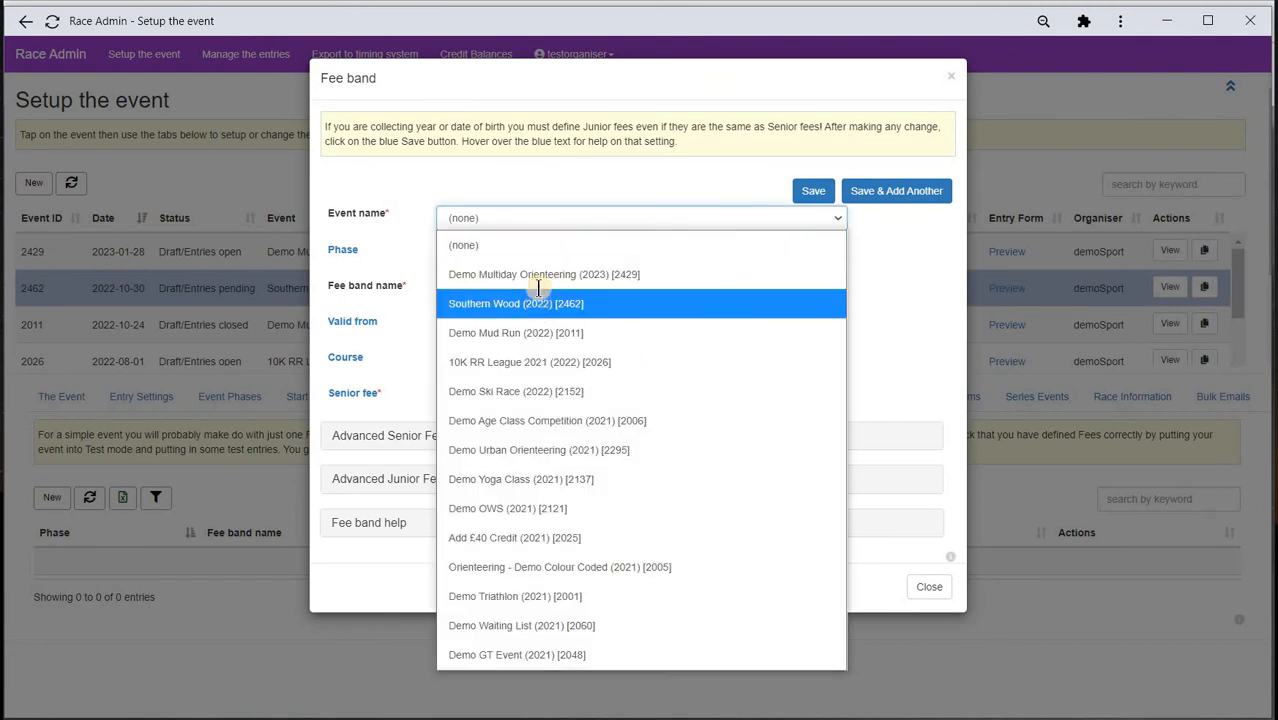
left_click(538, 295)
left_click(507, 292)
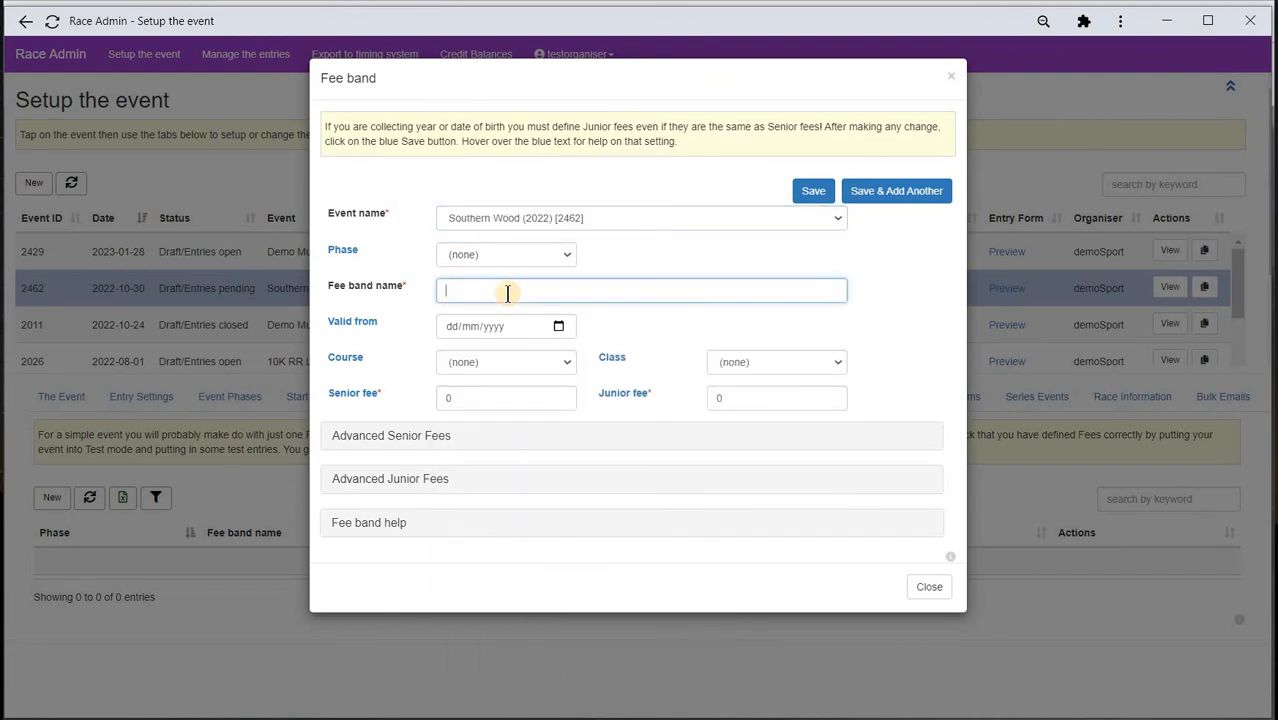
type("Standard")
left_click(420, 396)
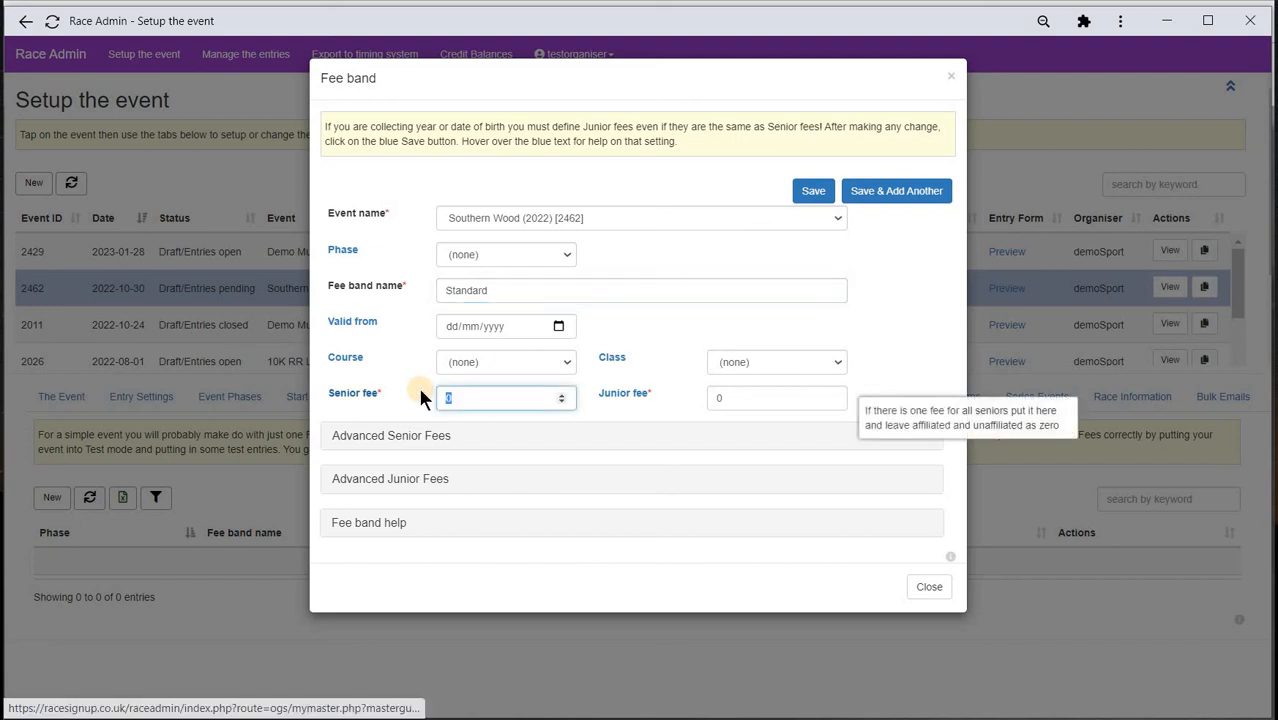
type("8")
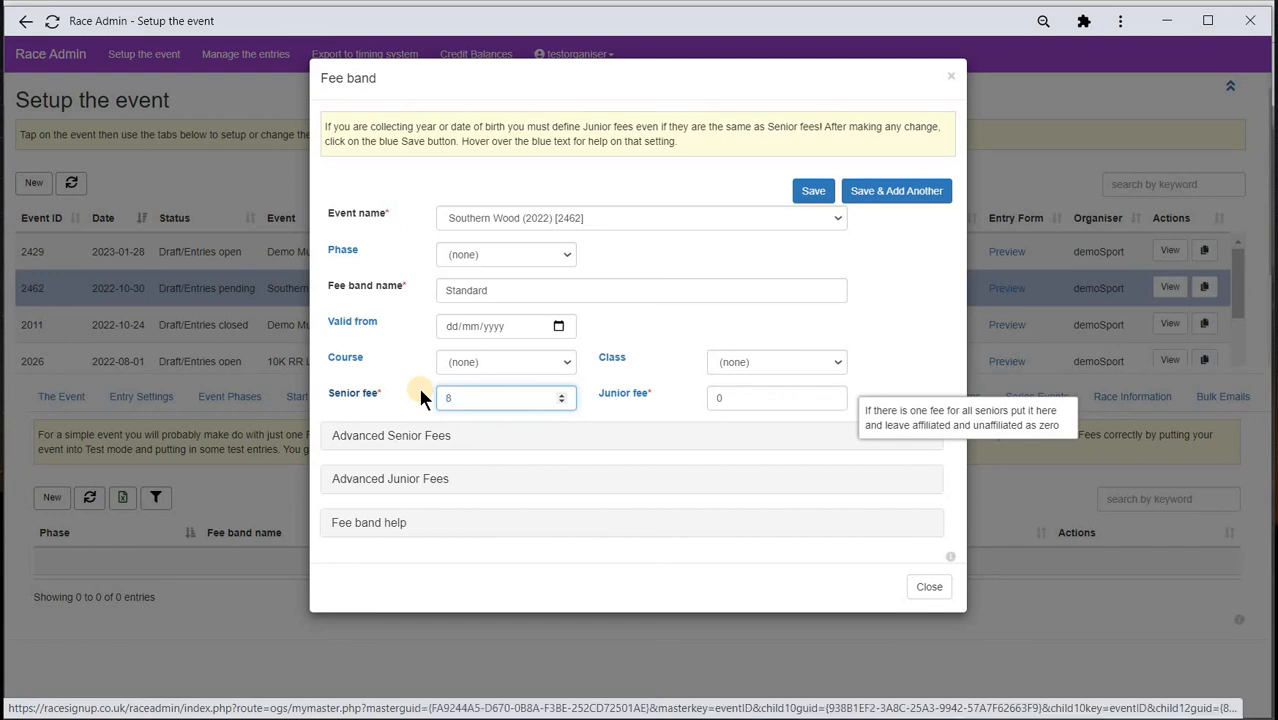
type(".00")
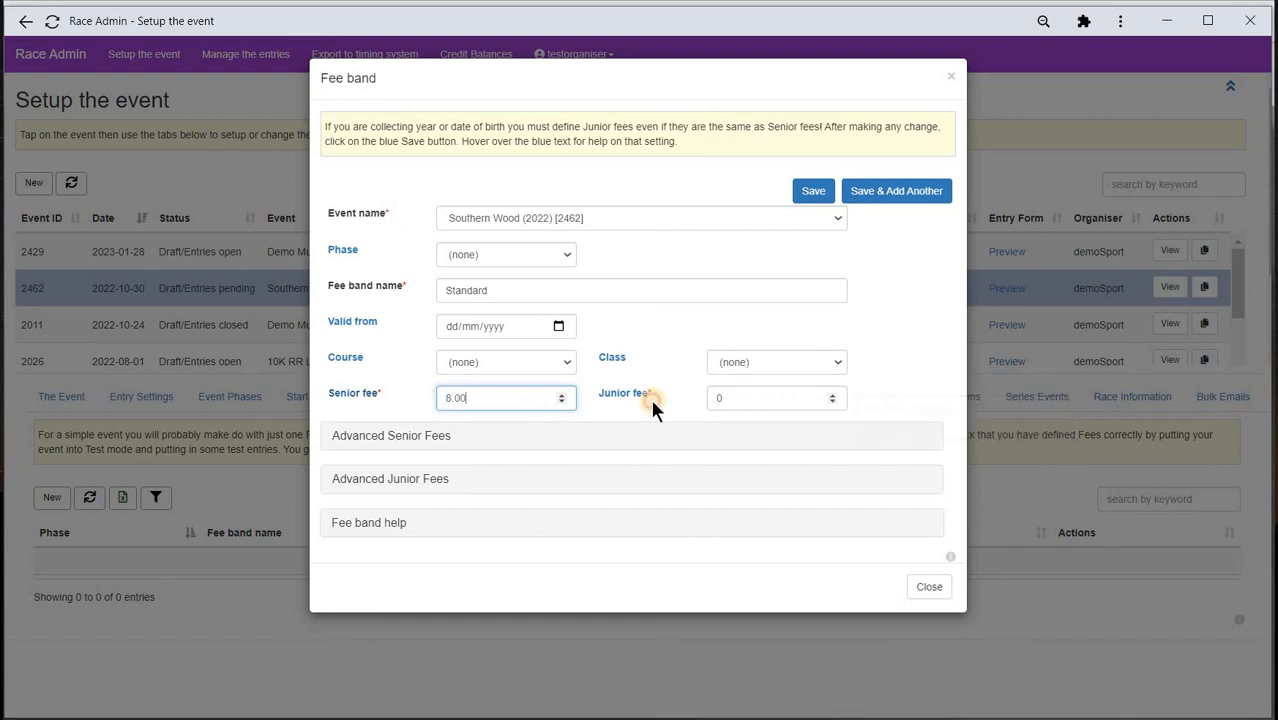
left_click(733, 400)
type("4")
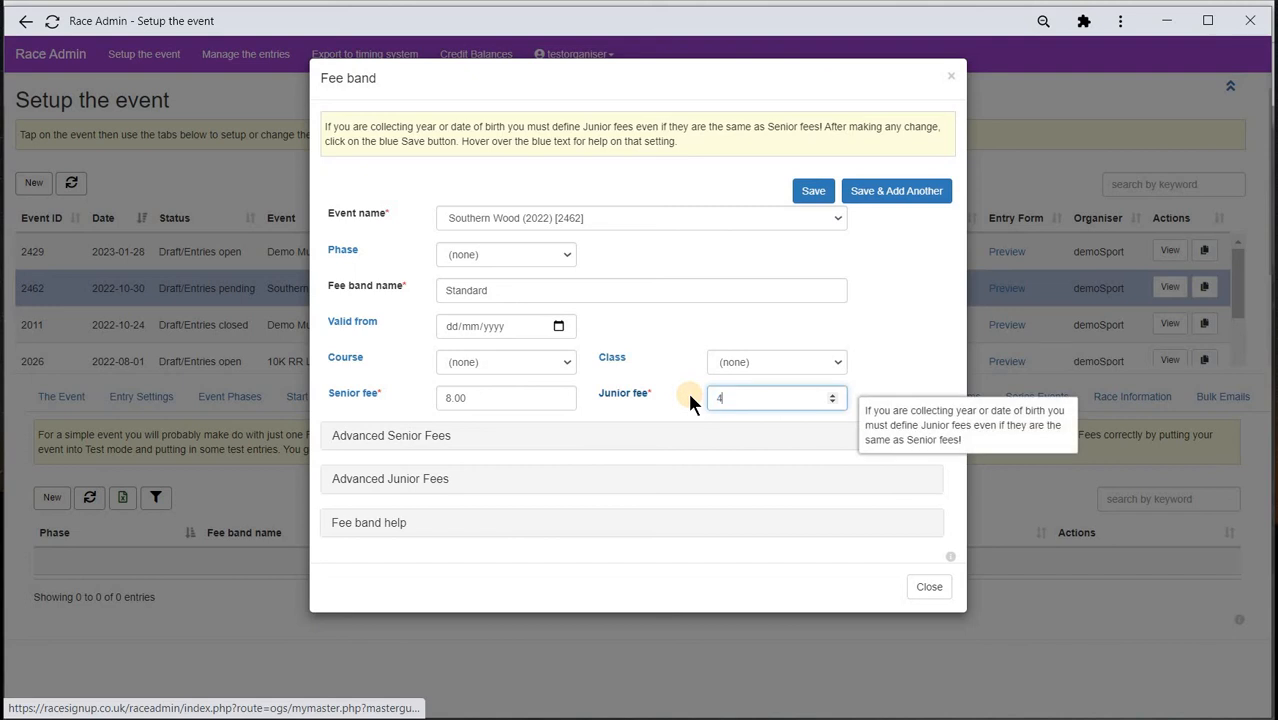
type(".00")
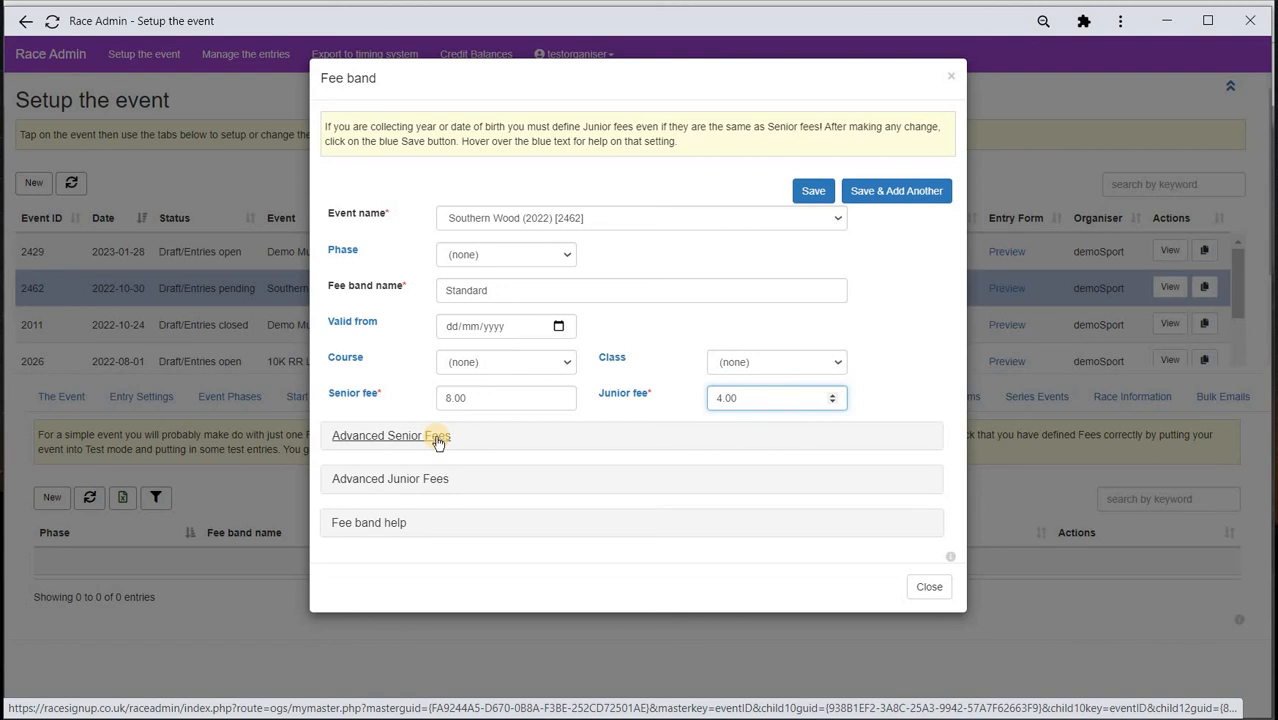
left_click(437, 440)
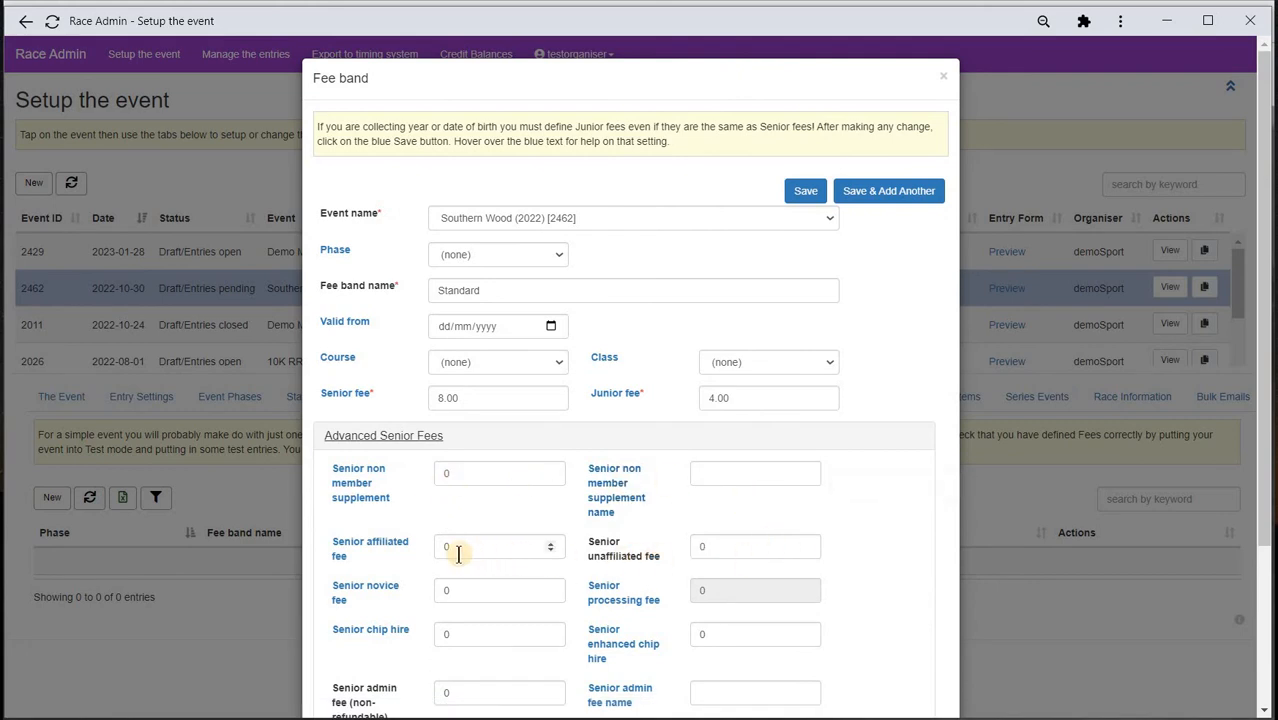
- Set the senior novice fee to 4.00 and senior chip hire to 1.50
mouse_move(380, 553)
scroll(470, 523, "down", 1)
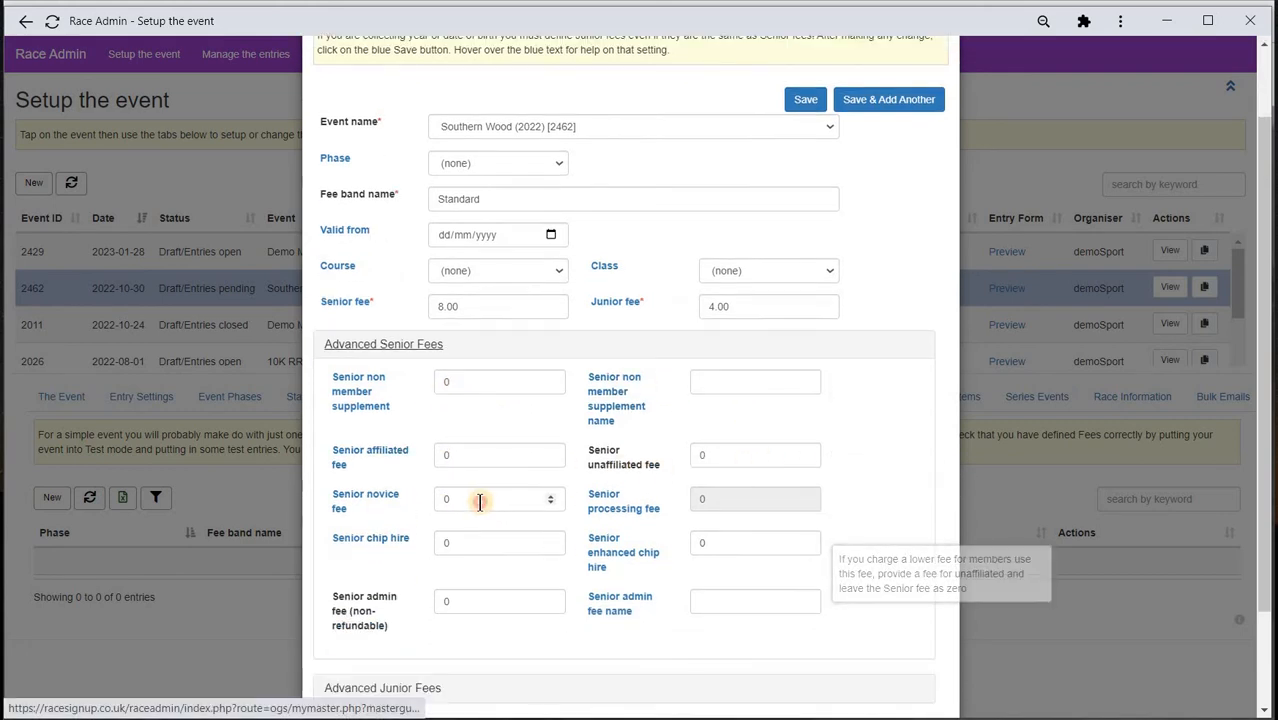
left_click(406, 500)
type("4.00")
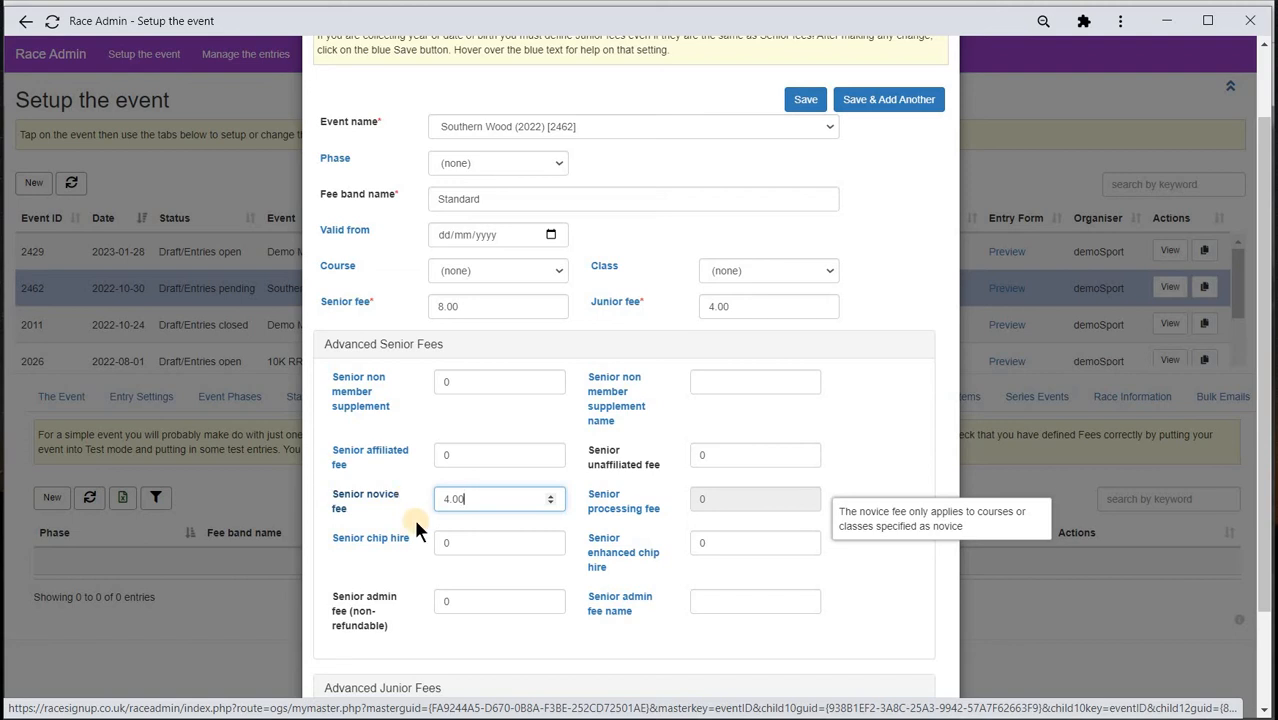
left_click(455, 541)
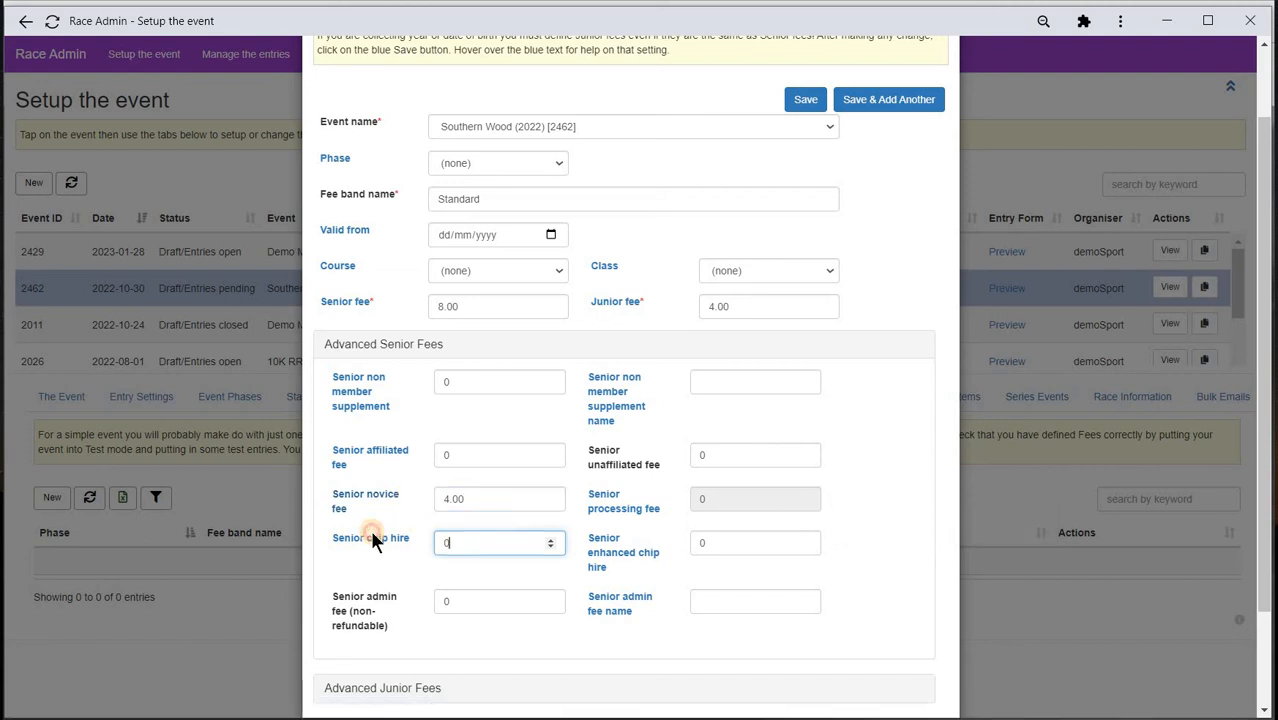
type("1")
mouse_move(371, 538)
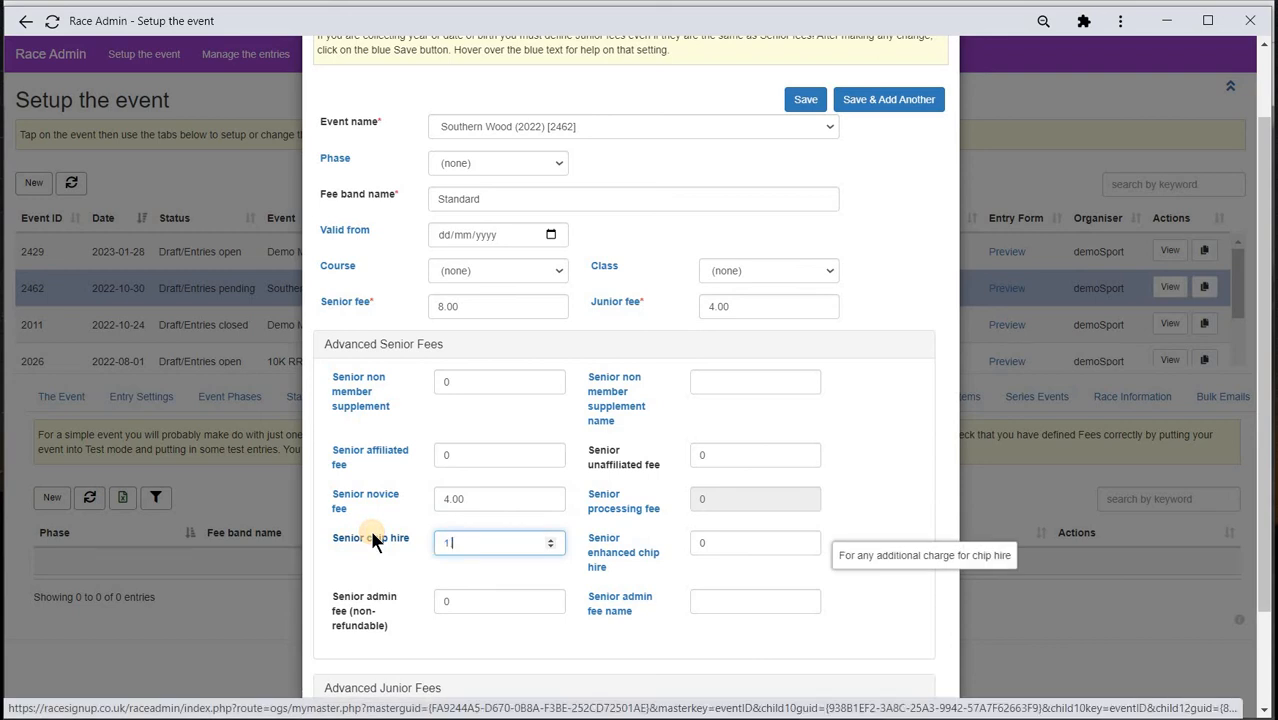
type(".50")
- Set junior chip hire to 1.00 and save the Standard fee band
scroll(374, 528, "down", 1)
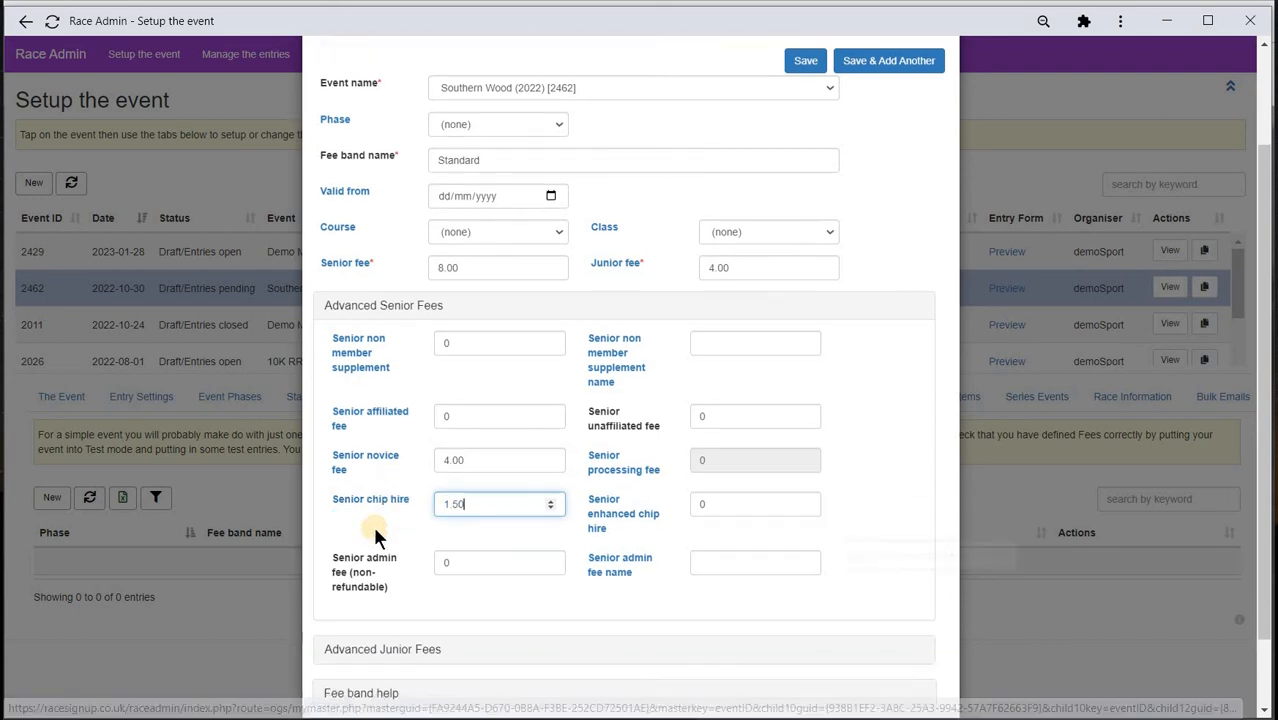
left_click(391, 565)
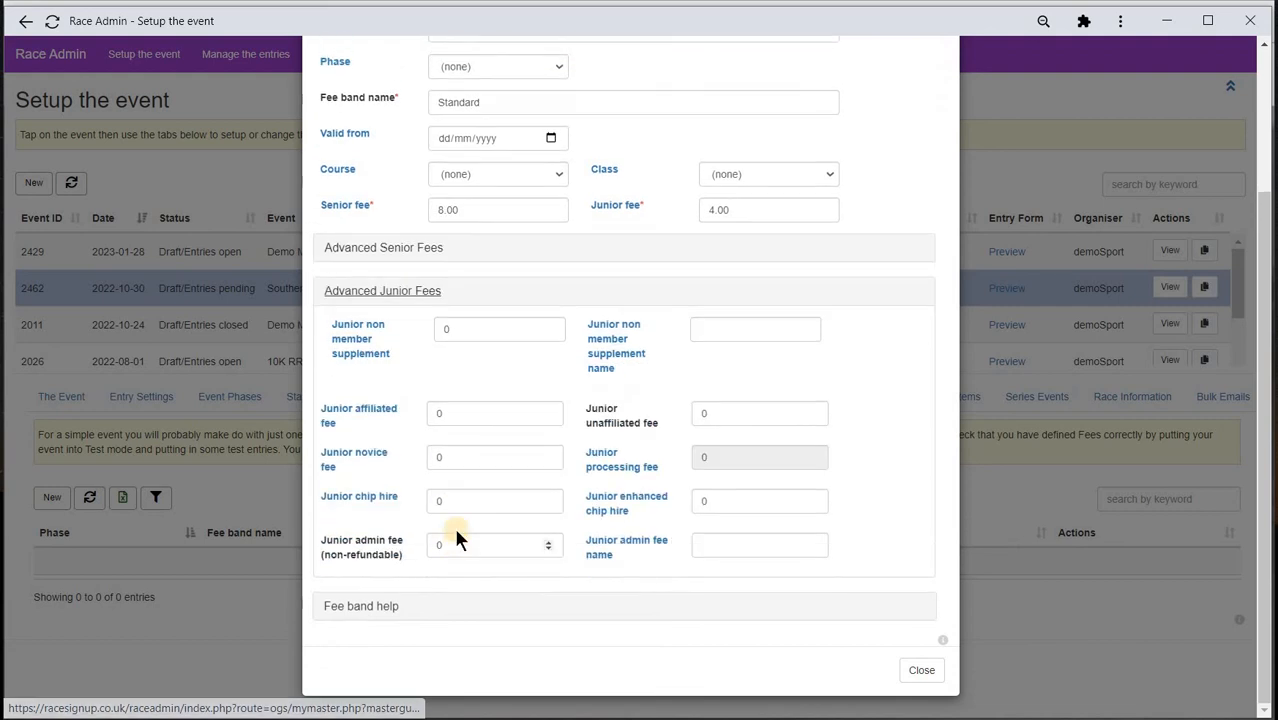
left_click(411, 499)
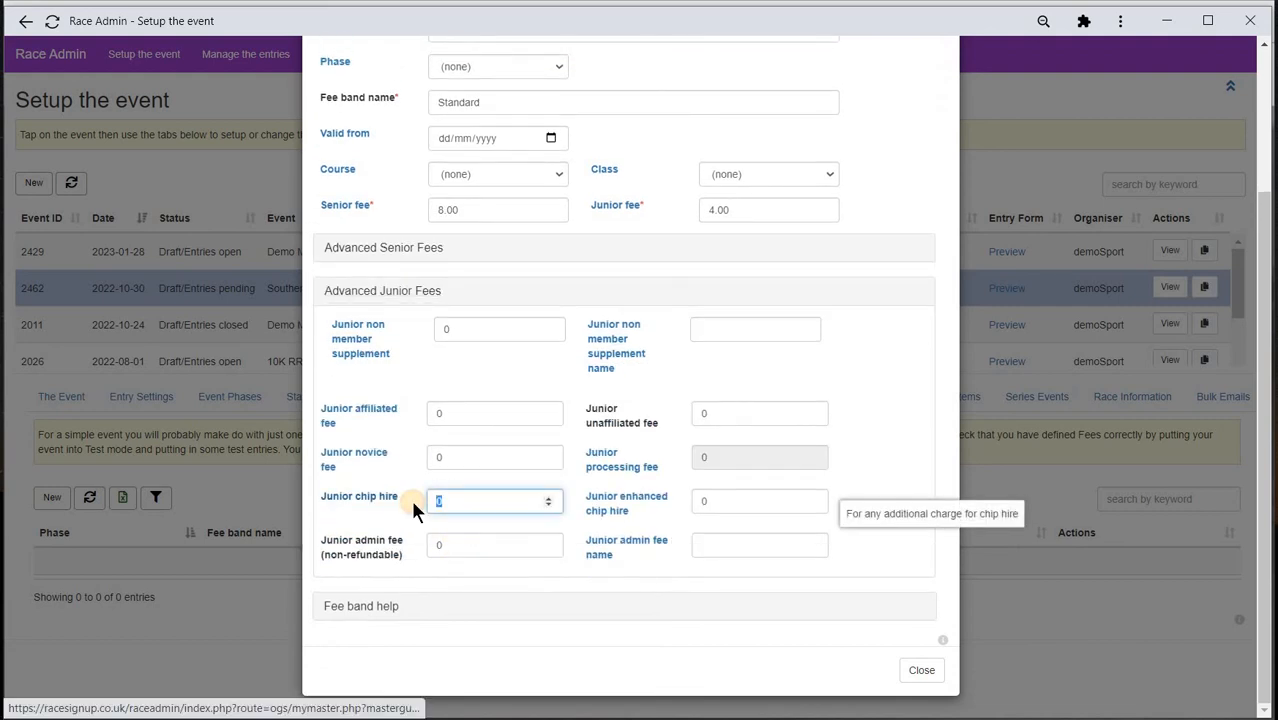
type("1.00")
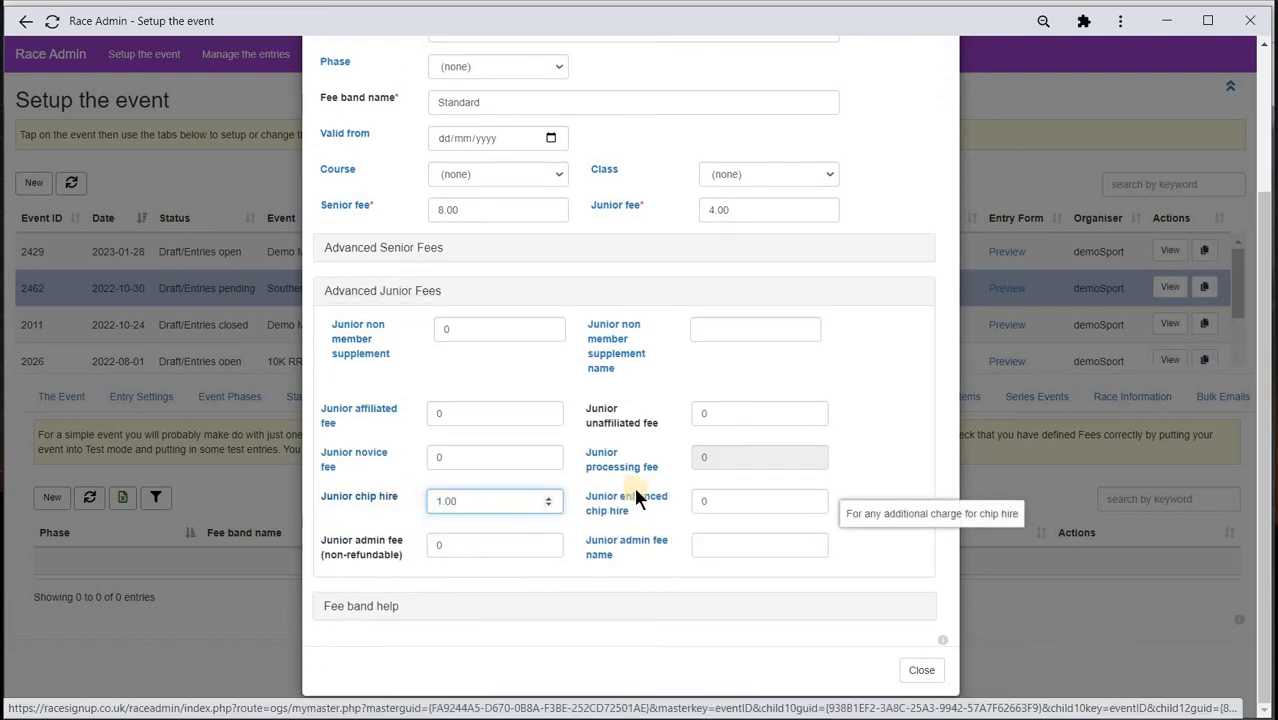
scroll(869, 452, "up", 2)
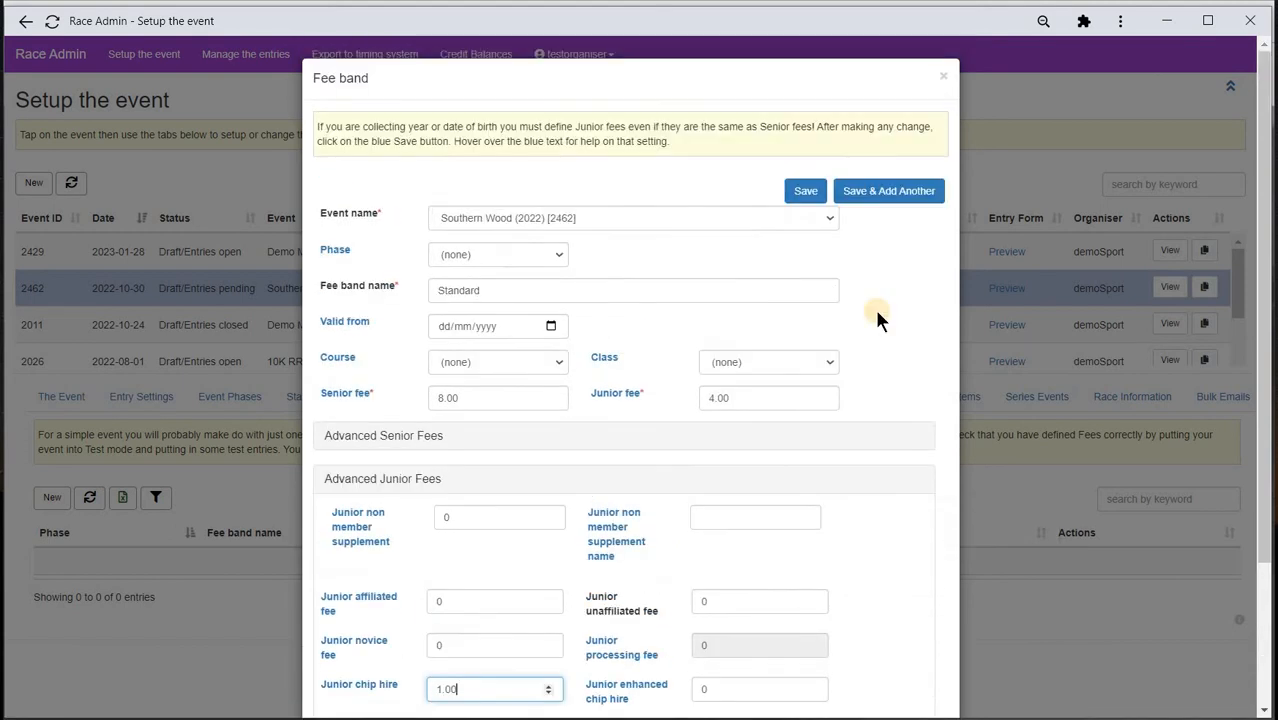
left_click(806, 192)
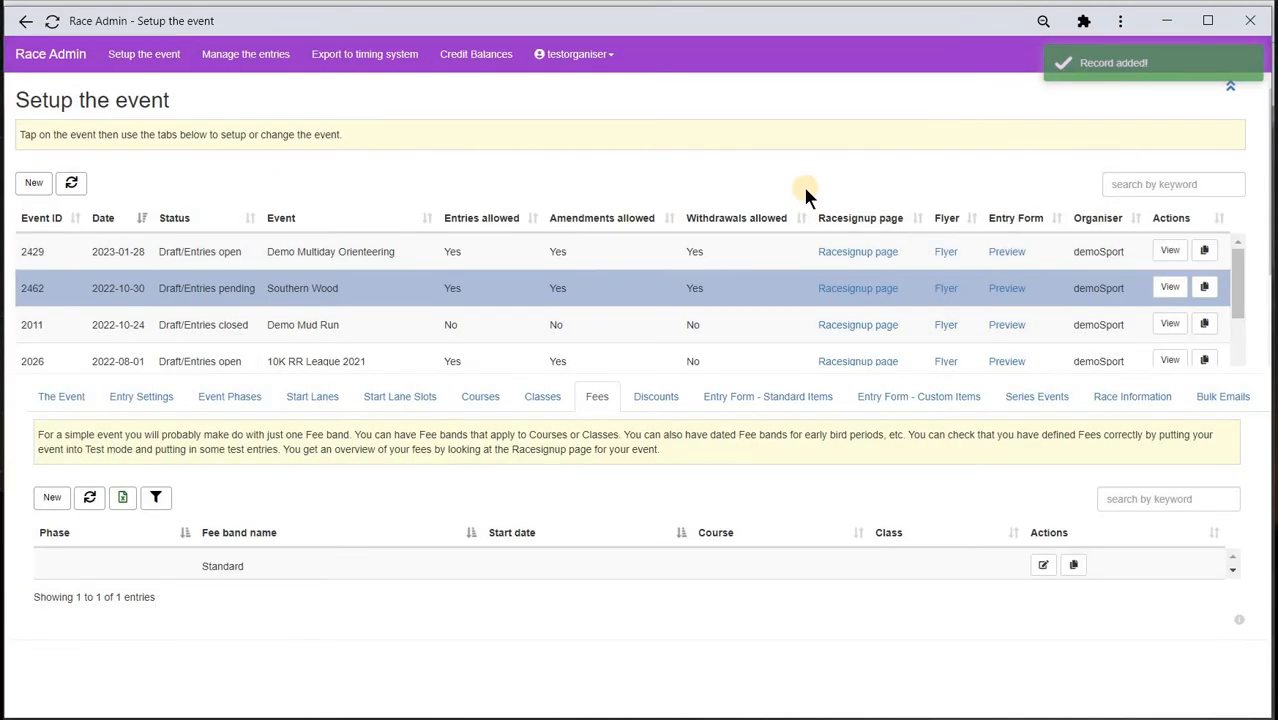
- Create the Helper discount with its own code, 50 percent off the fee only, and save it
left_click(655, 398)
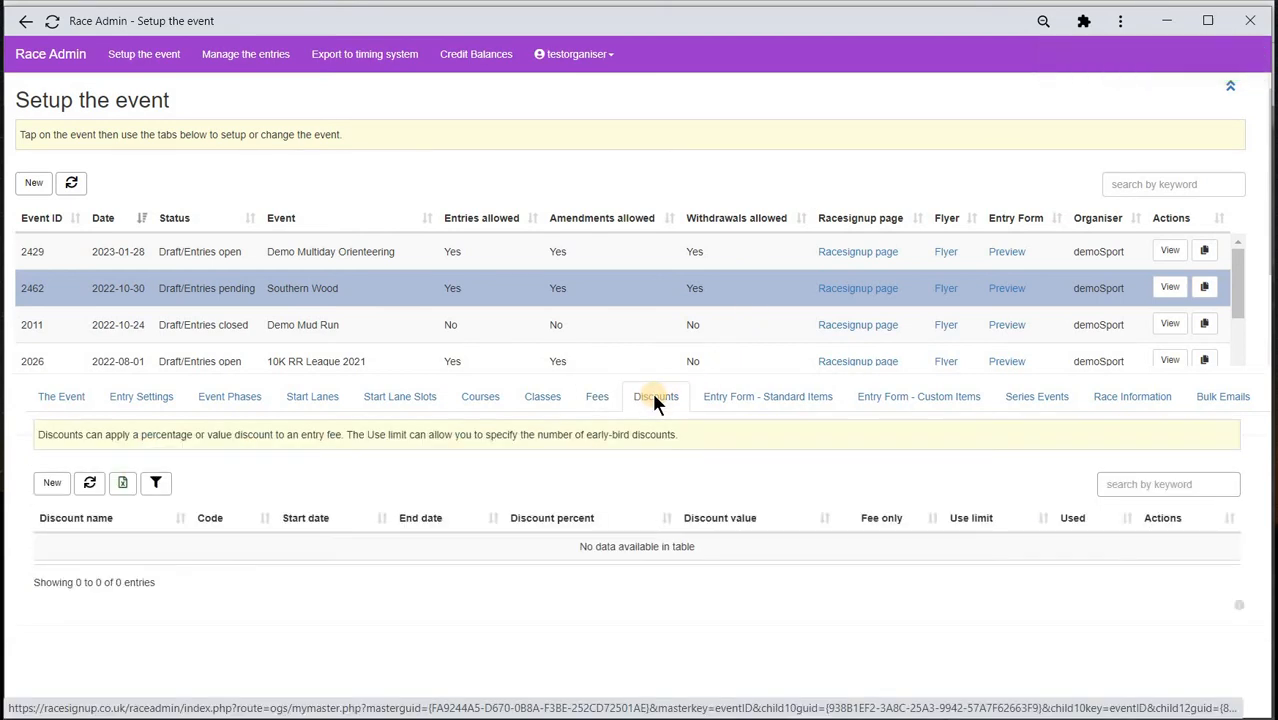
left_click(50, 484)
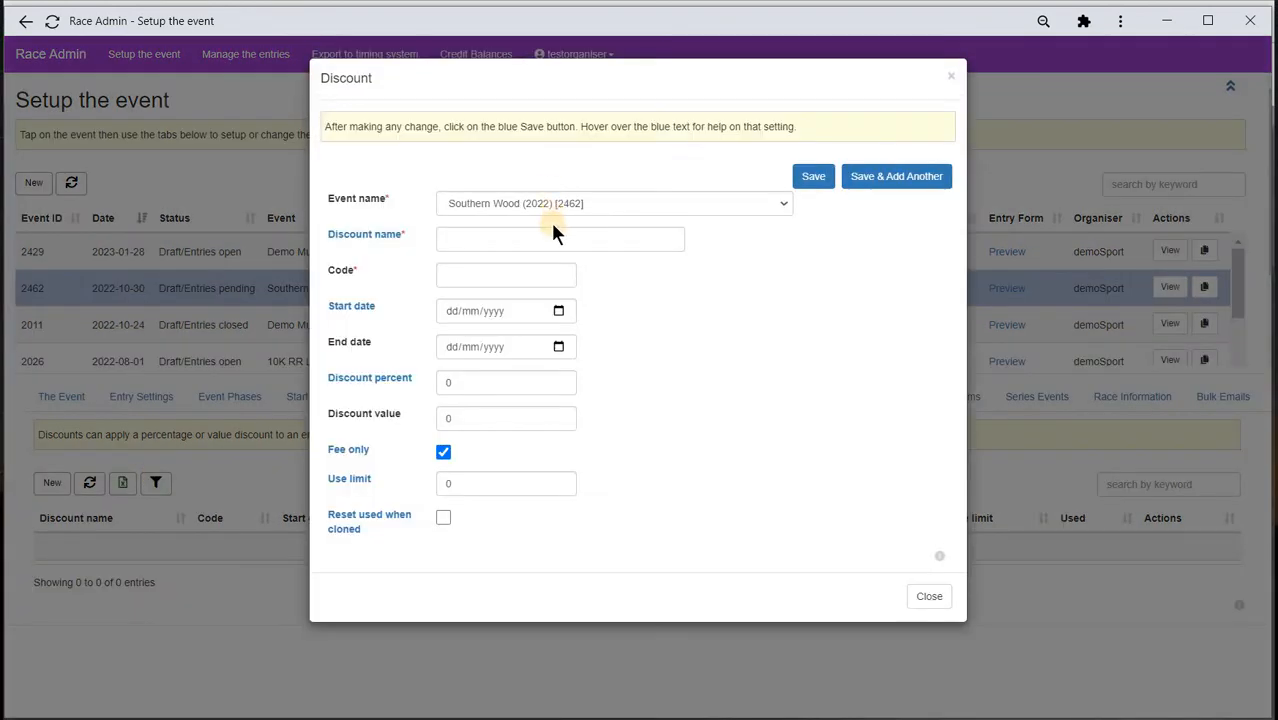
left_click(546, 235)
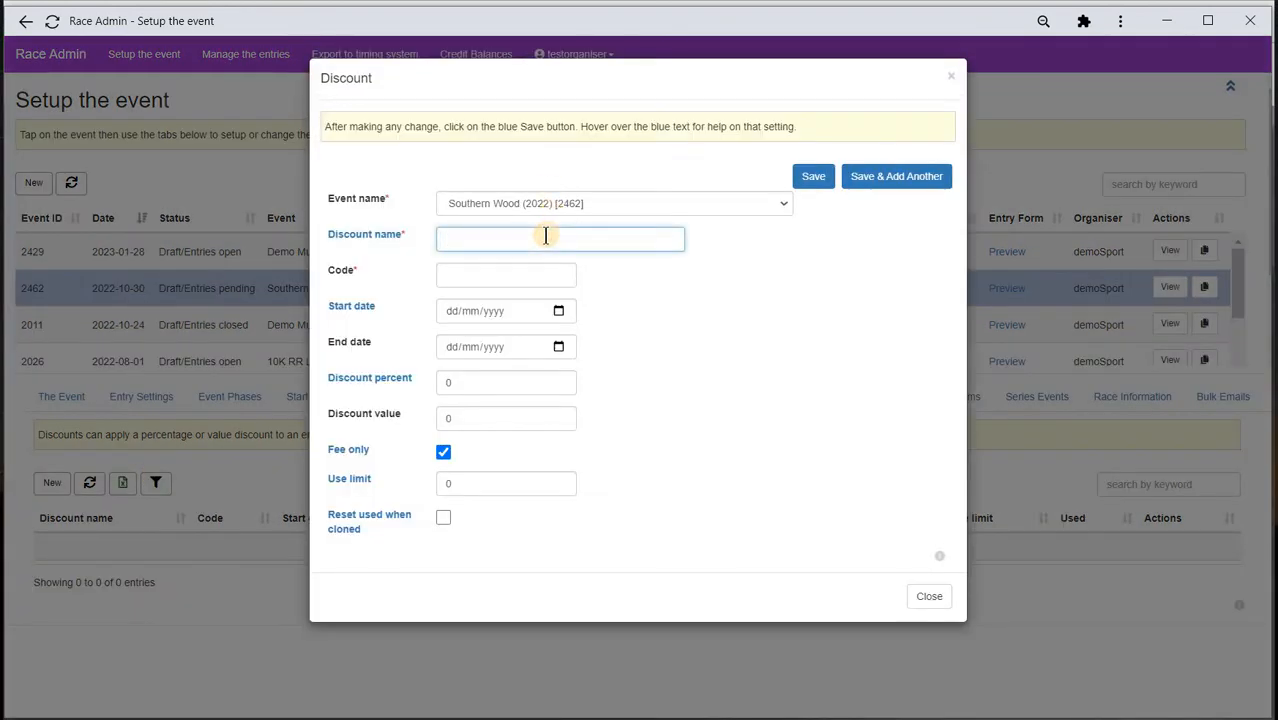
type("Helper")
left_click(512, 275)
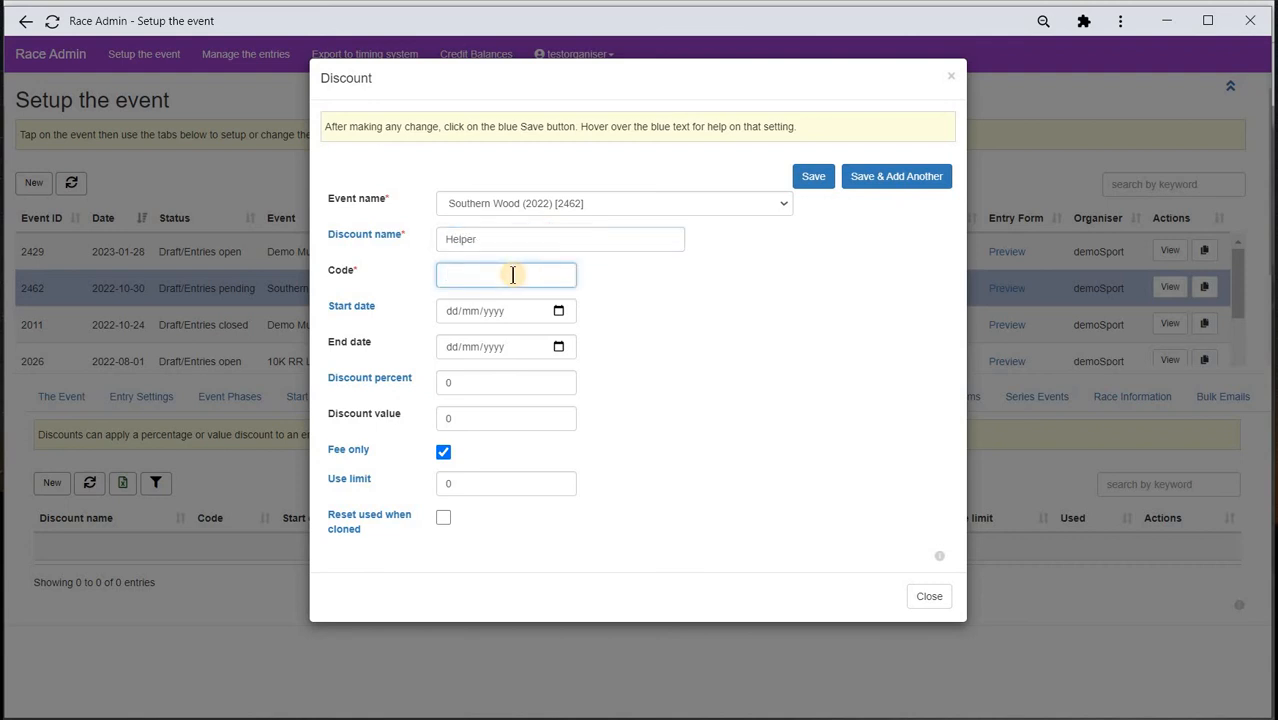
type("you-are-a-hero")
left_click(419, 377)
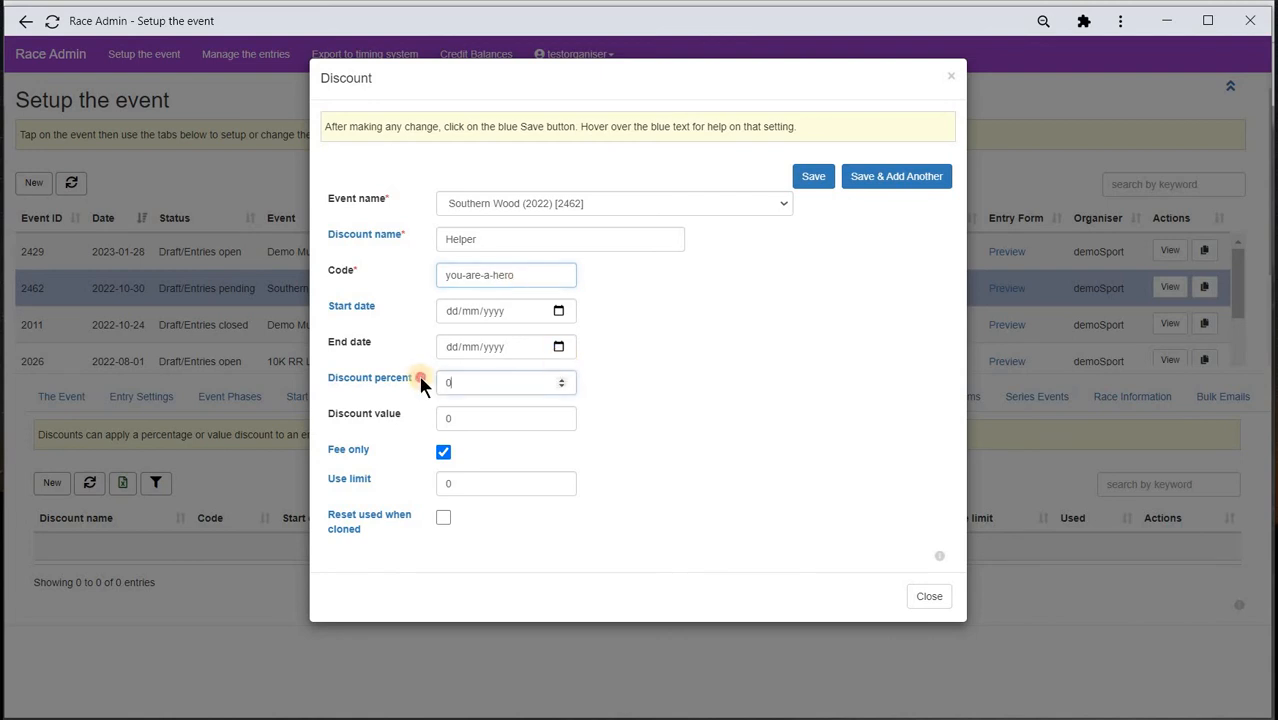
type("50")
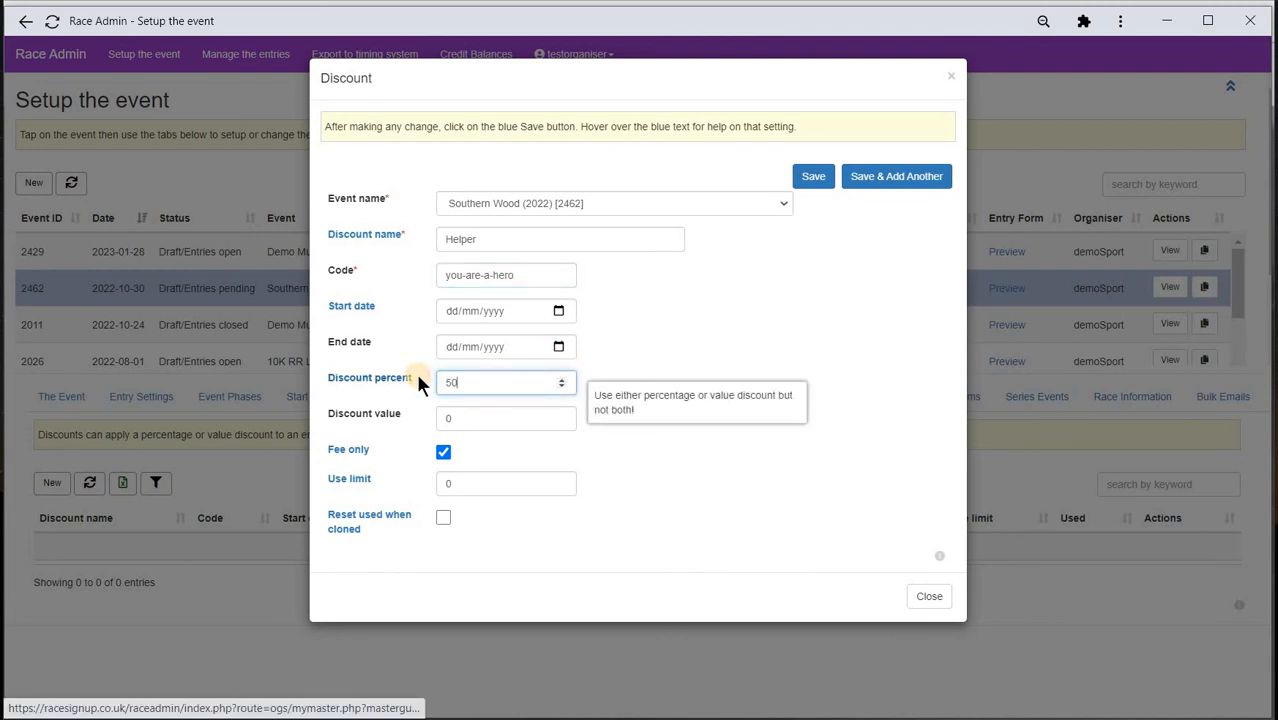
left_click(444, 452)
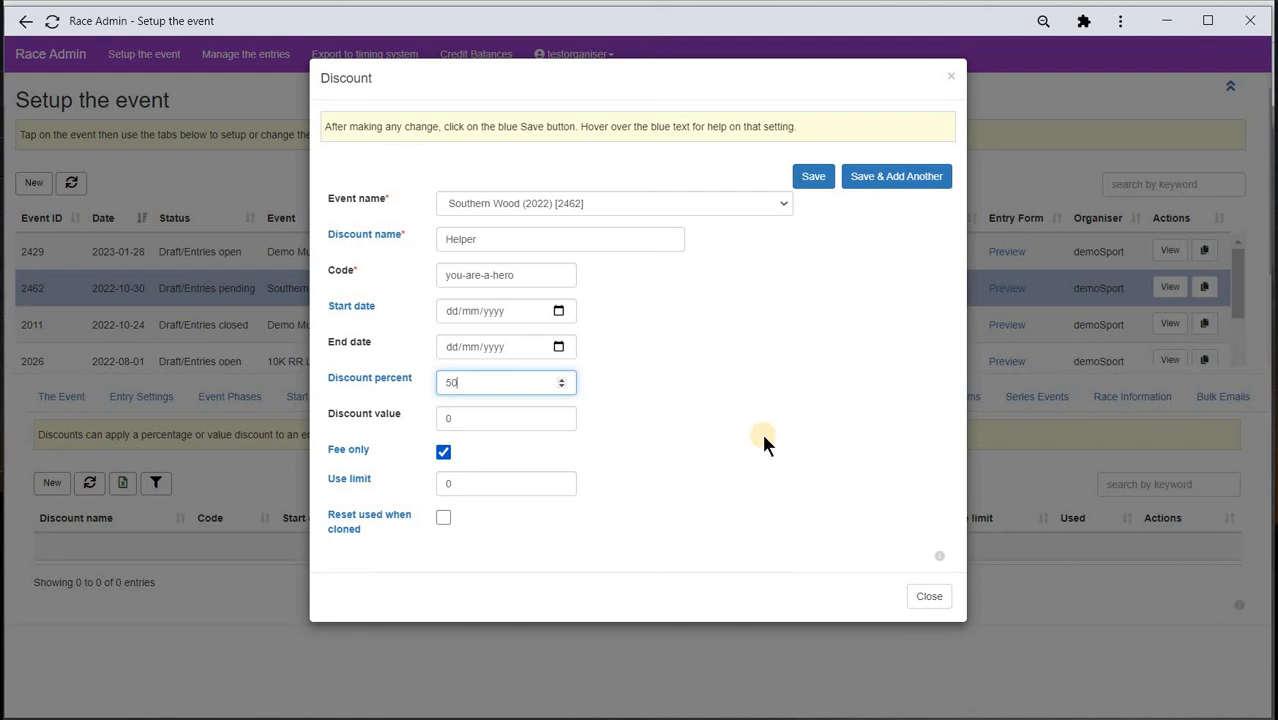
left_click(815, 178)
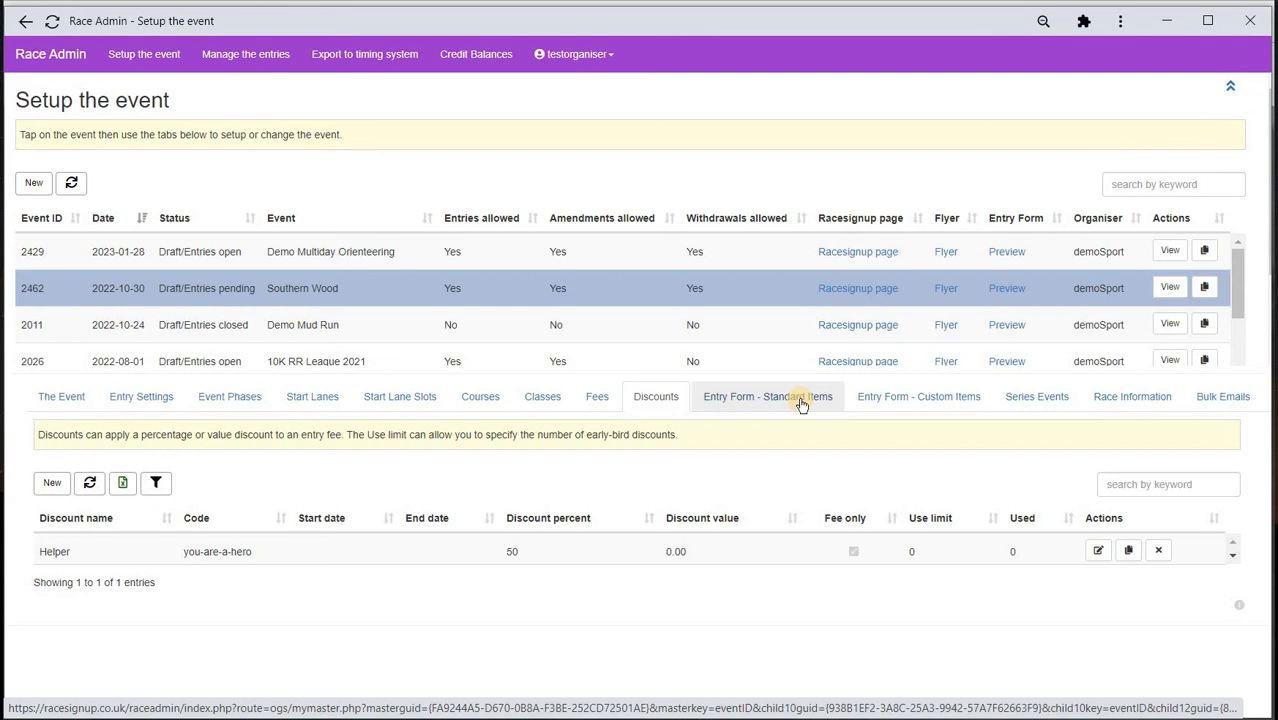
- Show the standard entry form items and toggle the first name row's Mandatory, email, summary, start-list and Include ticks
left_click(801, 404)
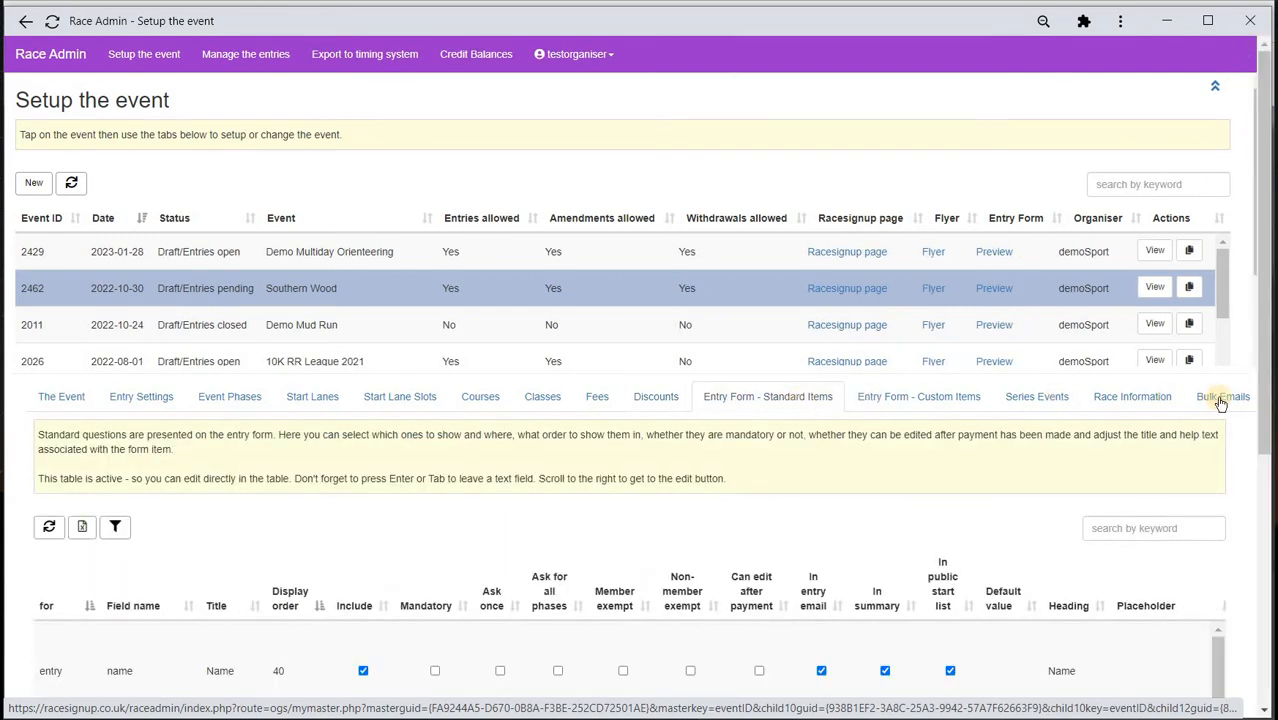
left_click_drag(1266, 452, 1265, 600)
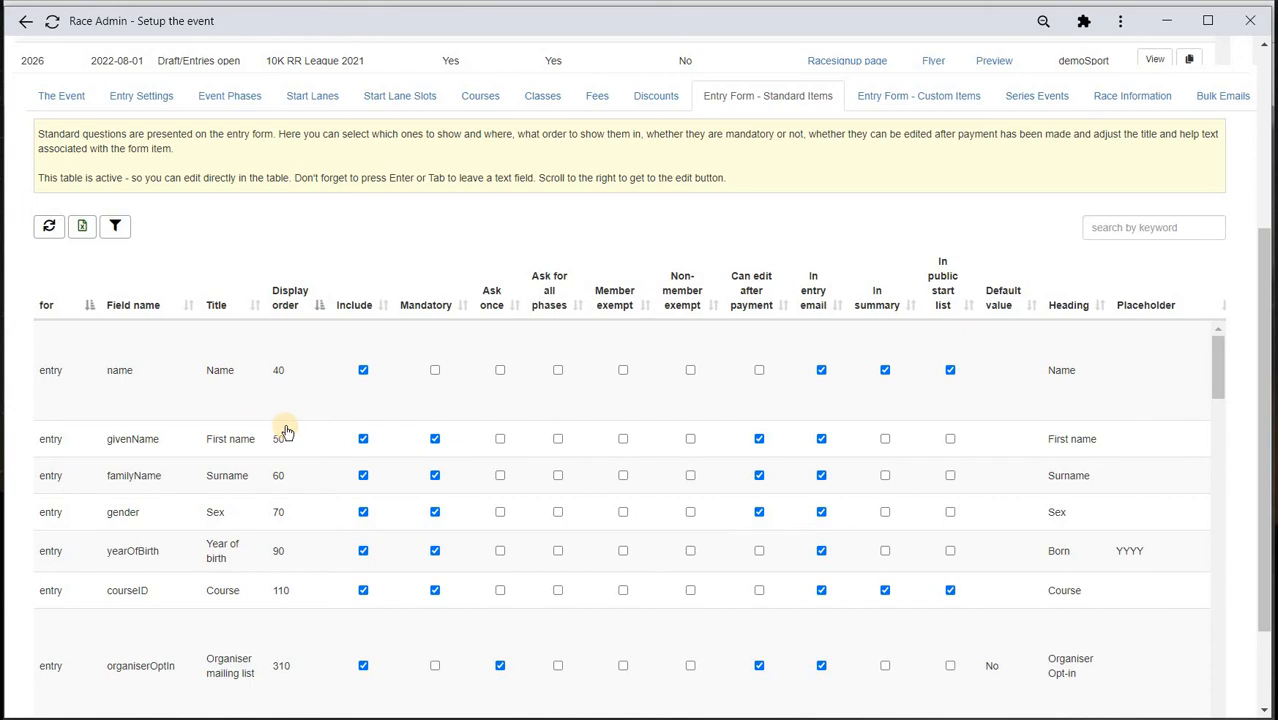
scroll(308, 434, "up", 2)
scroll(312, 435, "down", 2)
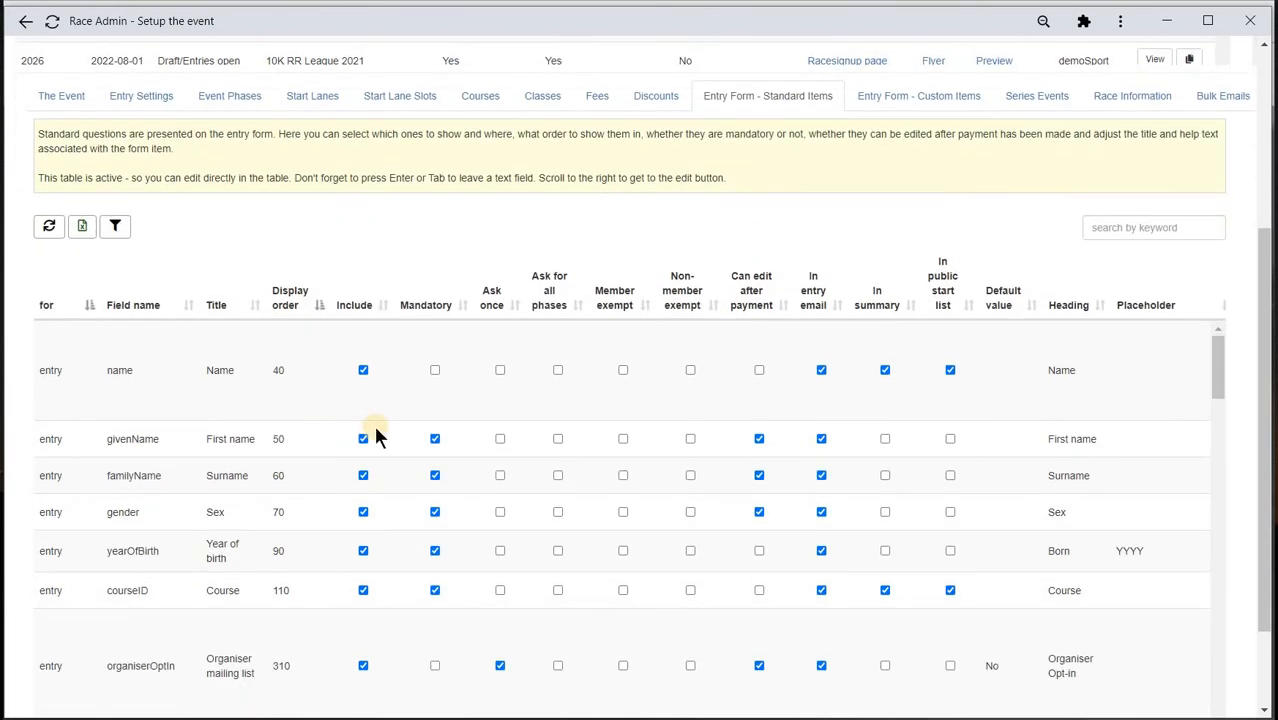
left_click(438, 442)
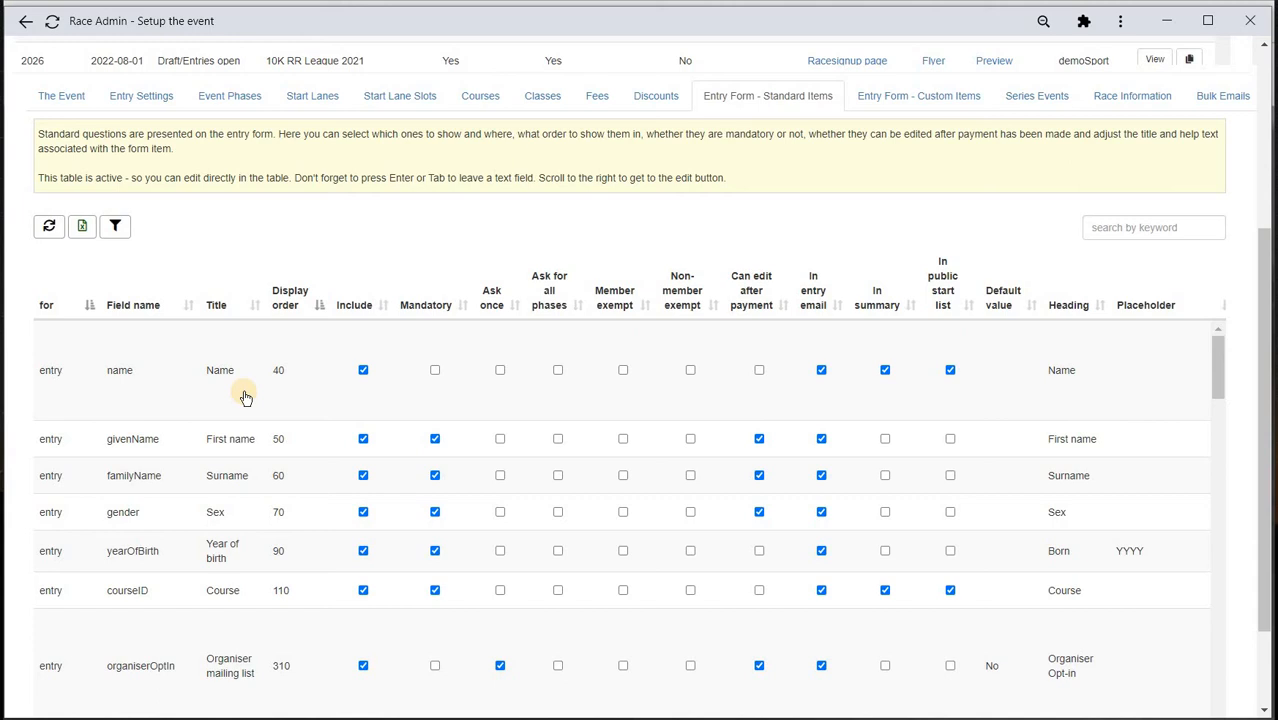
left_click(821, 370)
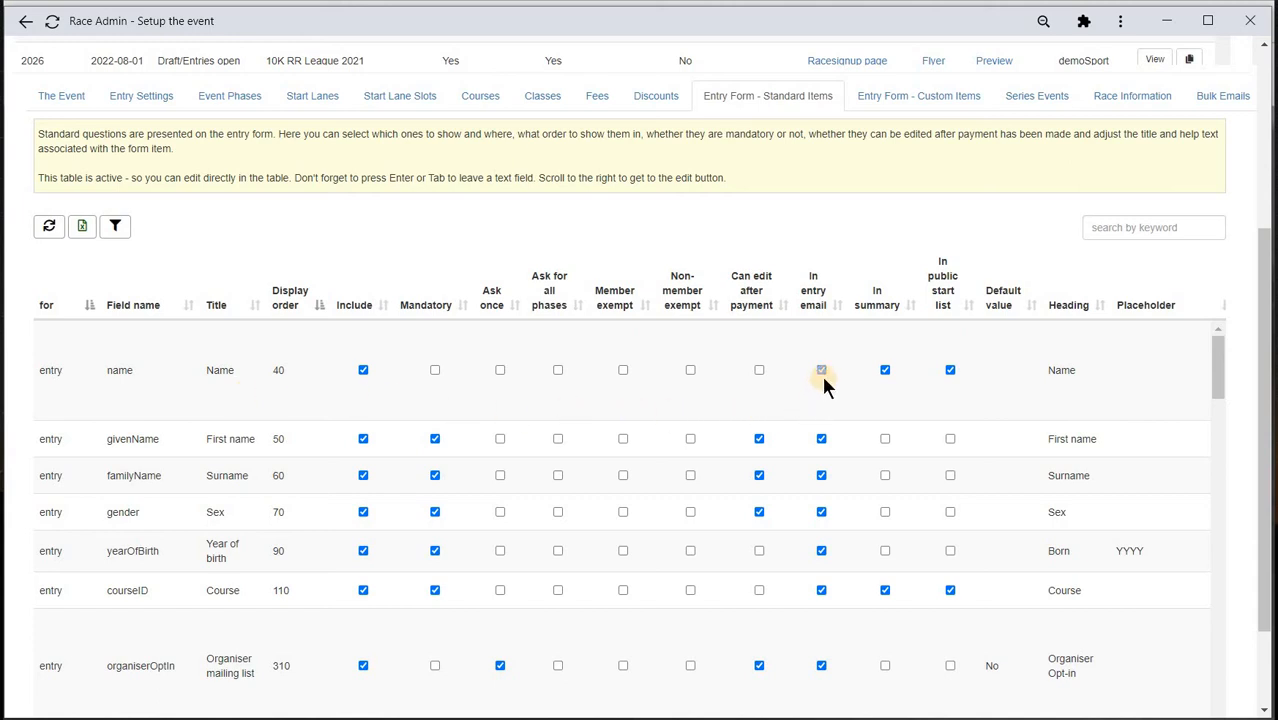
left_click(885, 372)
left_click(947, 380)
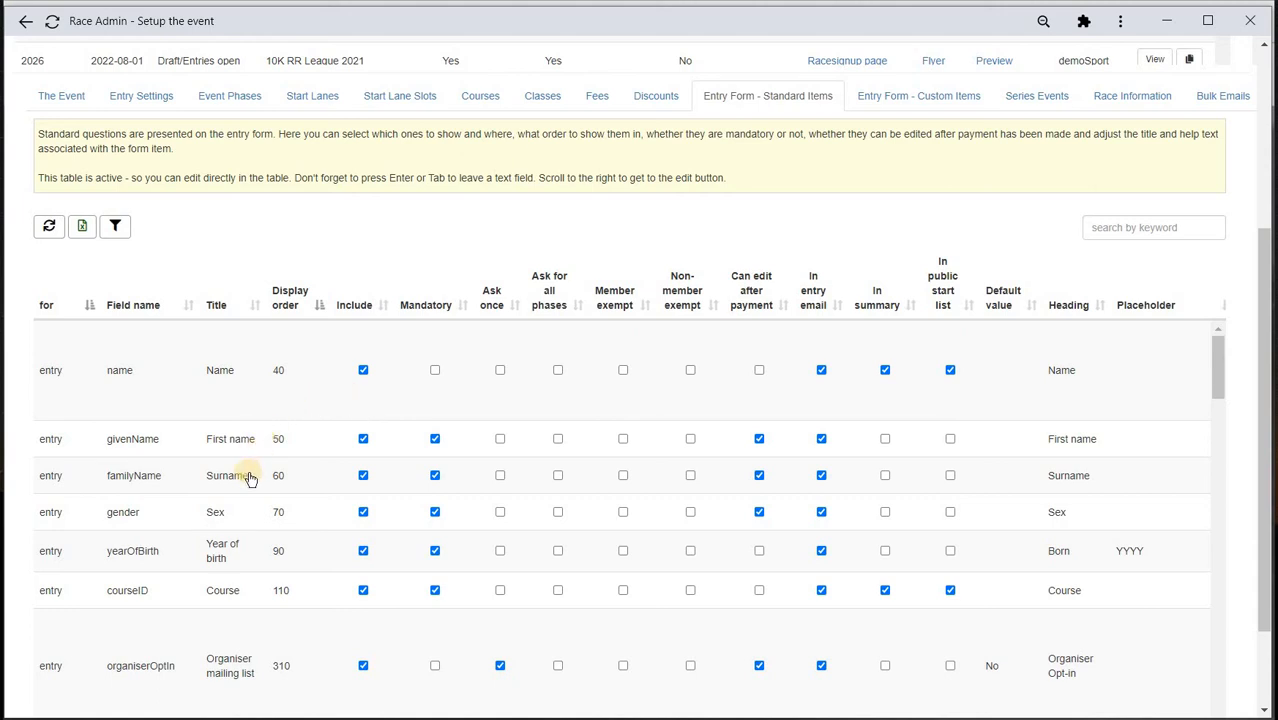
left_click(362, 441)
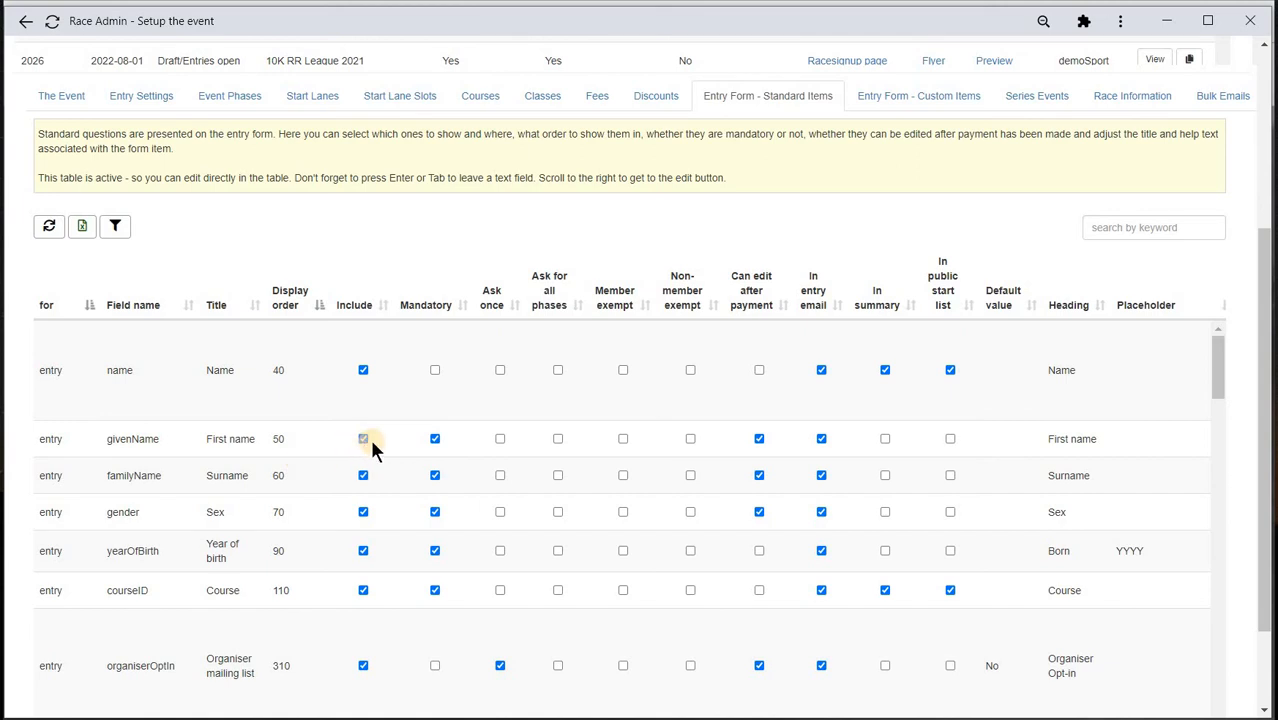
- Make Surname mandatory, include Sex, and include Year of birth and Course as mandatory
left_click(435, 477)
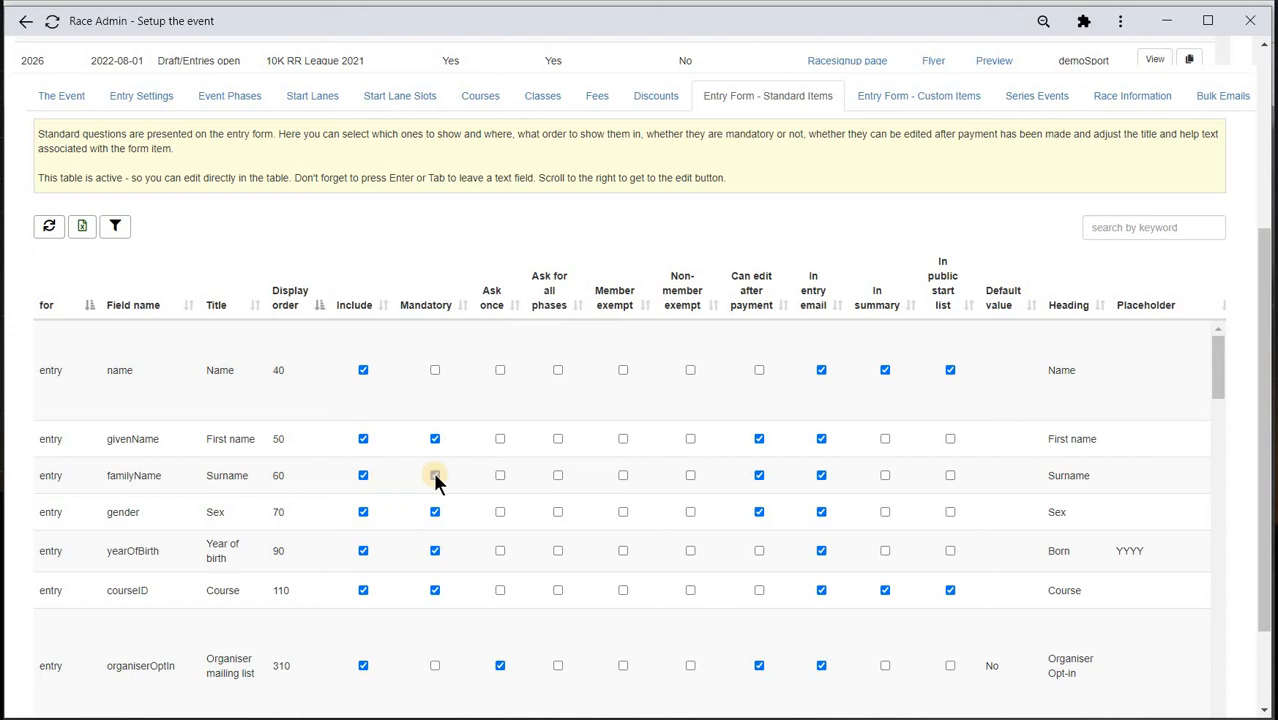
left_click(759, 440)
left_click(362, 514)
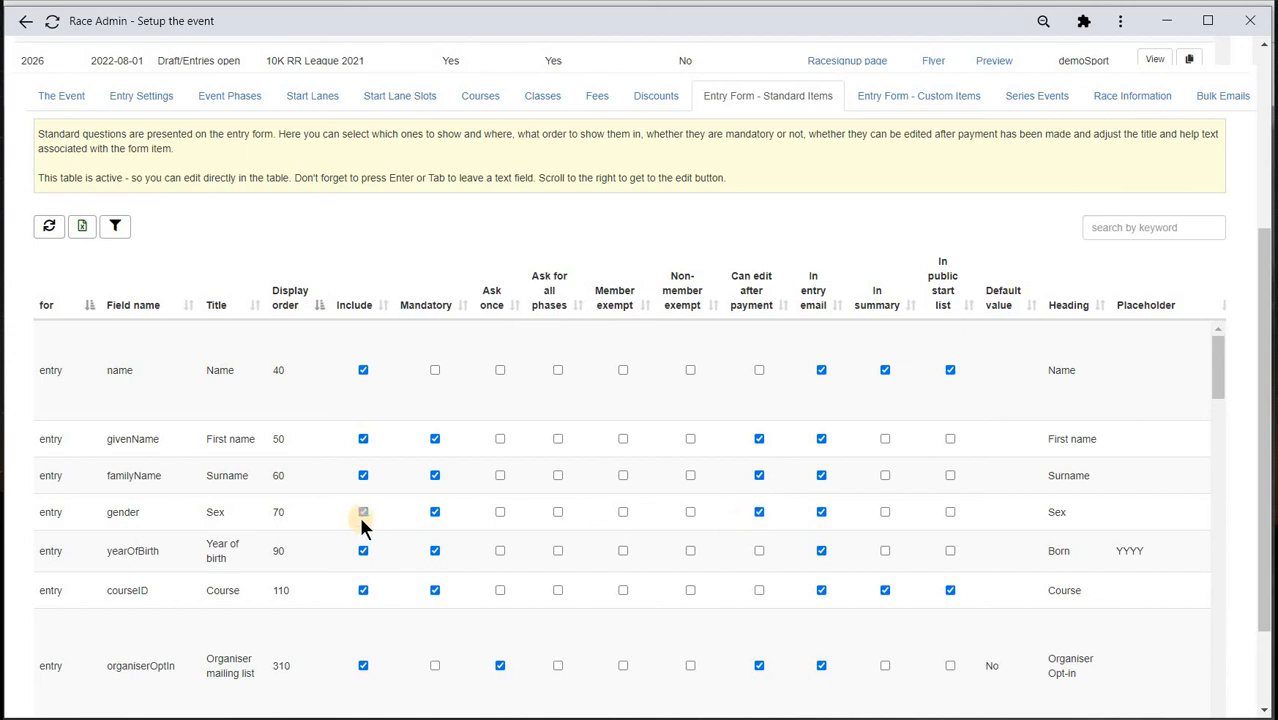
left_click(365, 553)
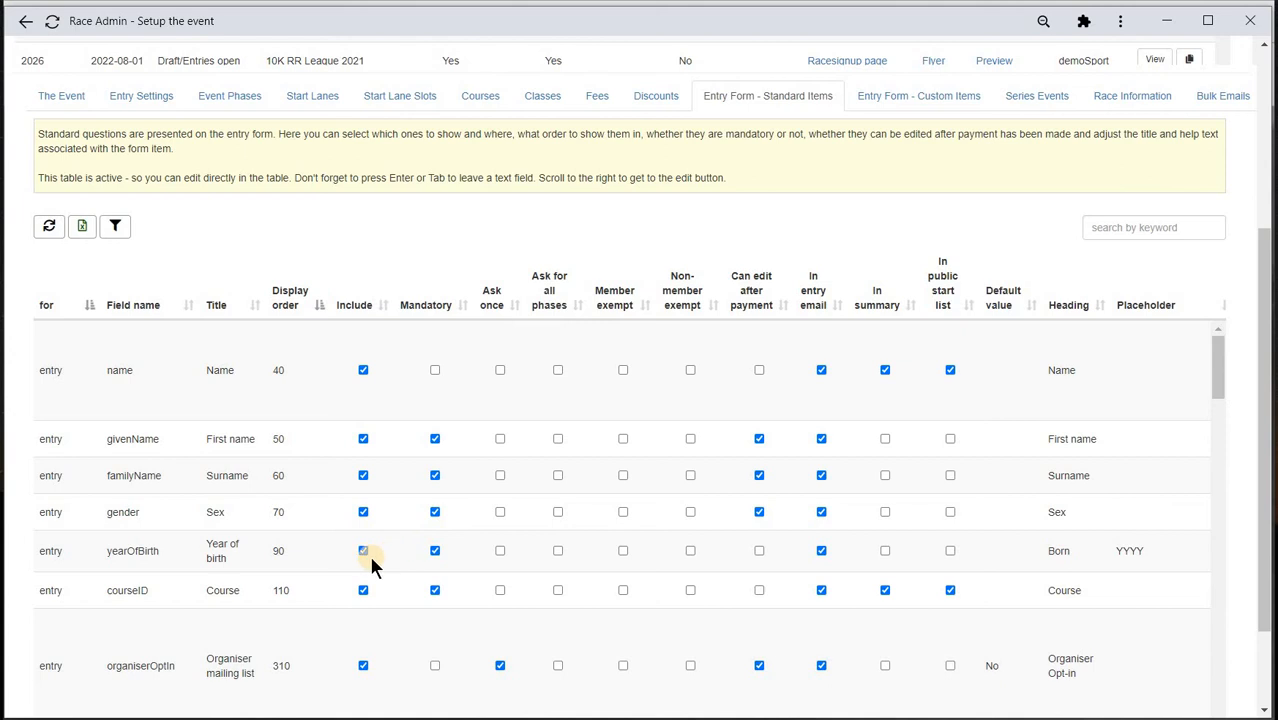
left_click(434, 565)
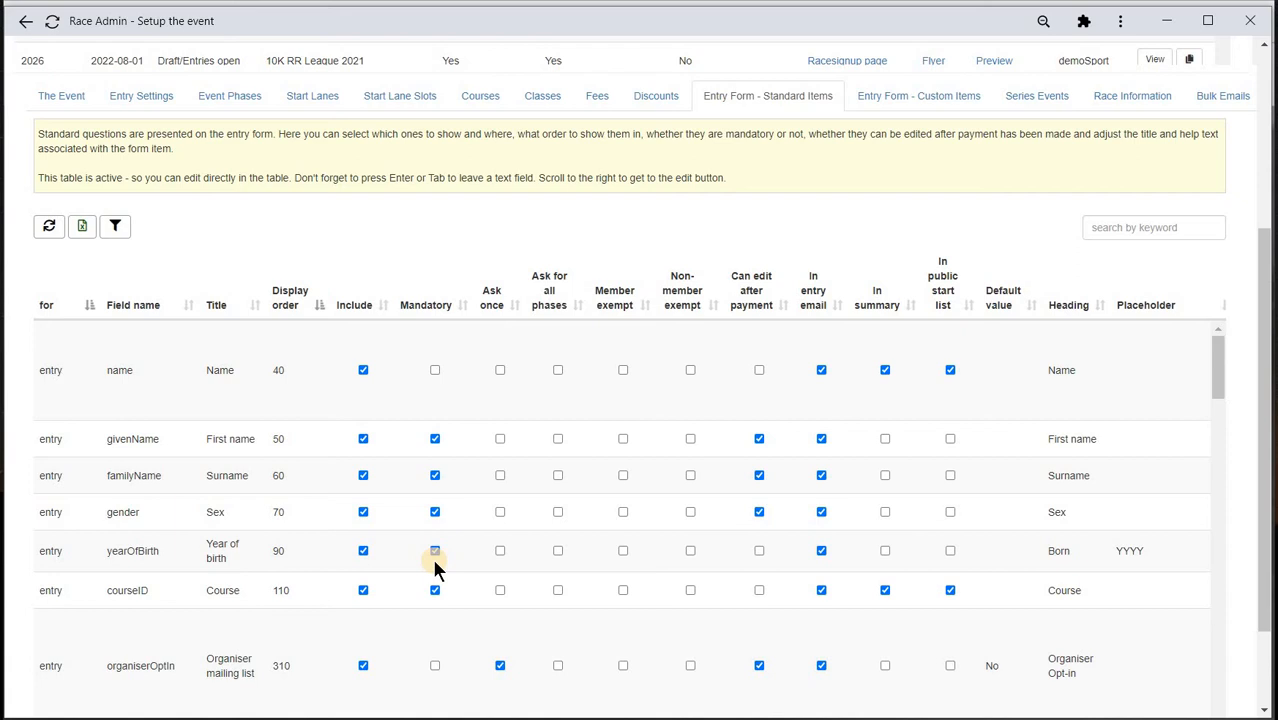
left_click(368, 590)
left_click(436, 598)
- Include Affiliated and Federation Number on the form as mandatory fields
scroll(428, 600, "down", 1)
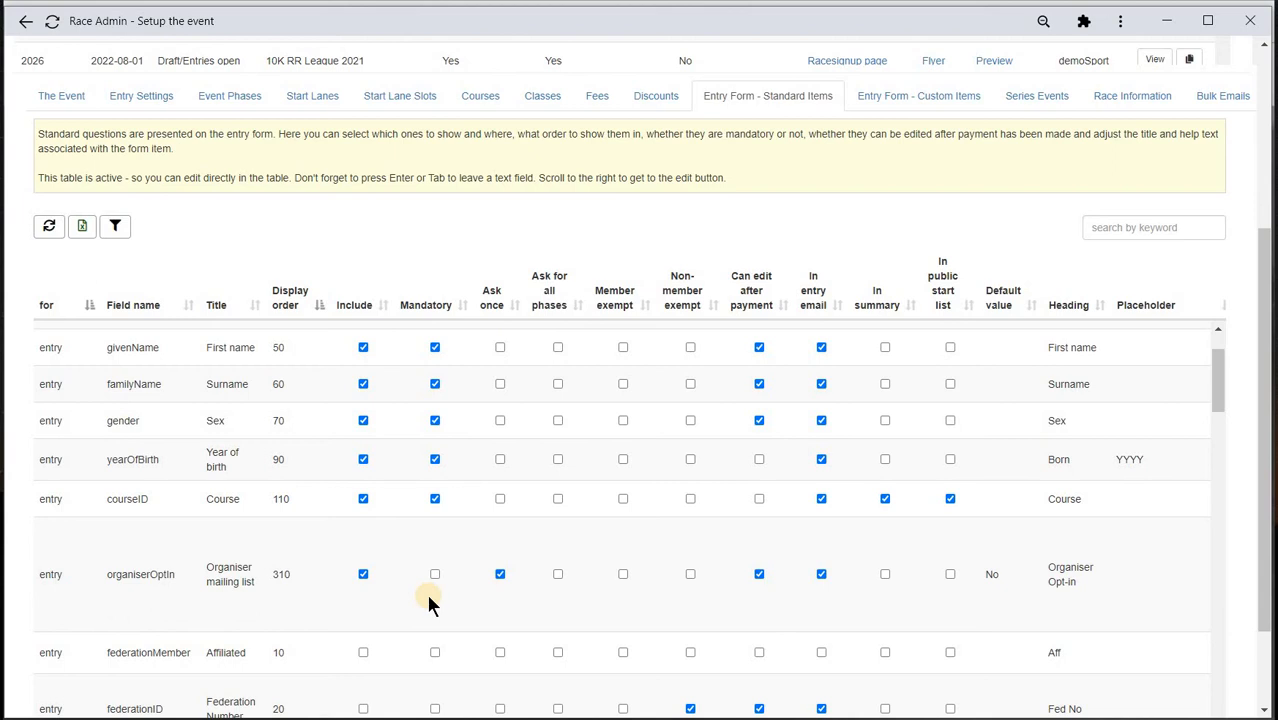
scroll(428, 598, "down", 1)
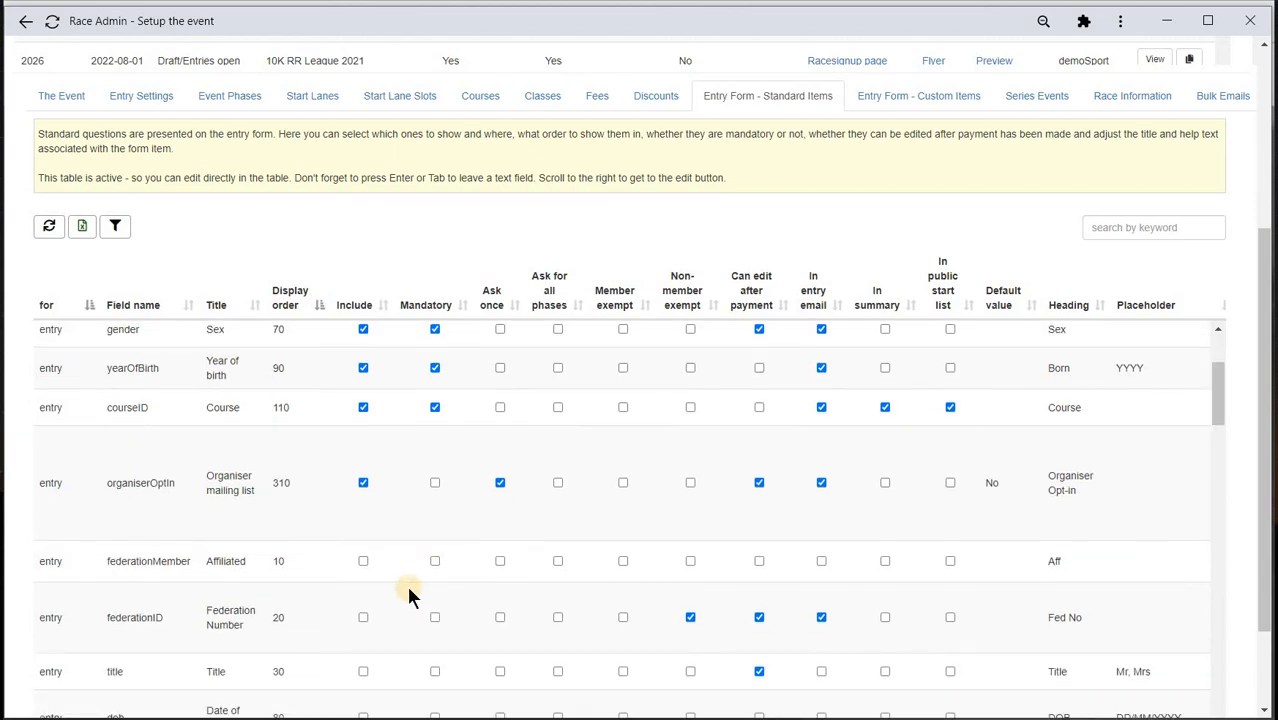
left_click(364, 563)
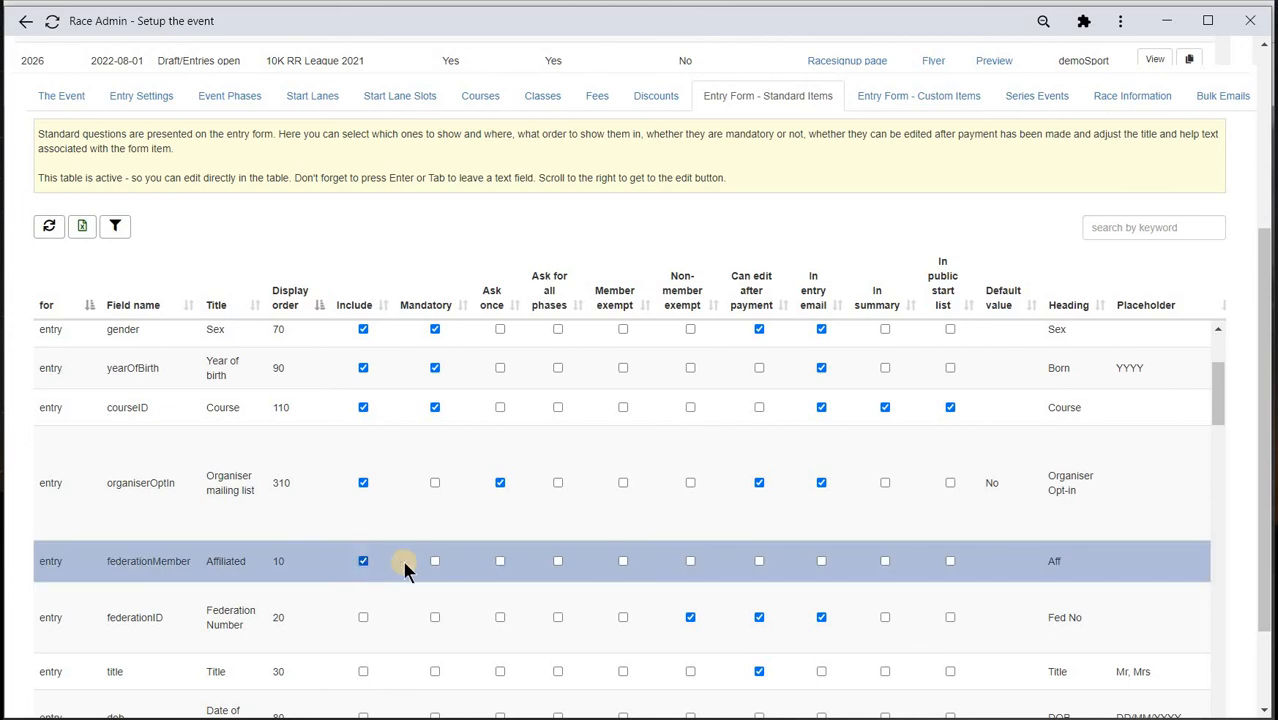
left_click(435, 561)
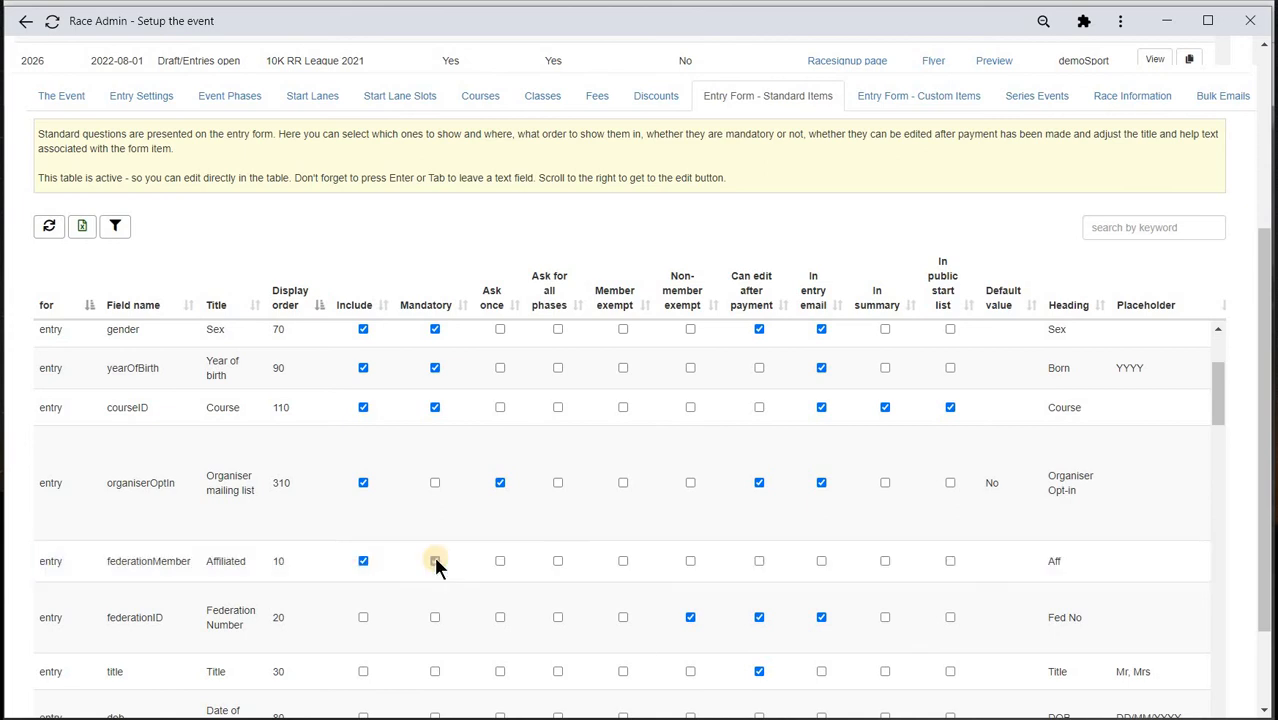
left_click(364, 618)
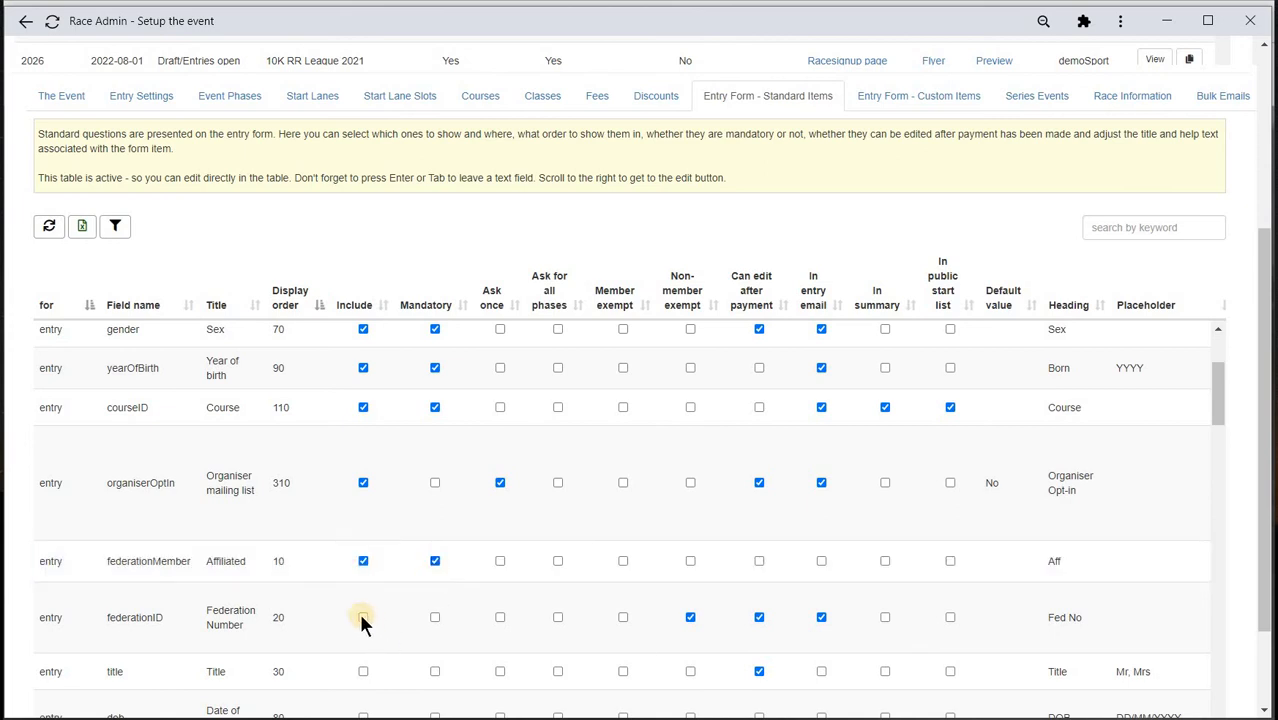
left_click(435, 617)
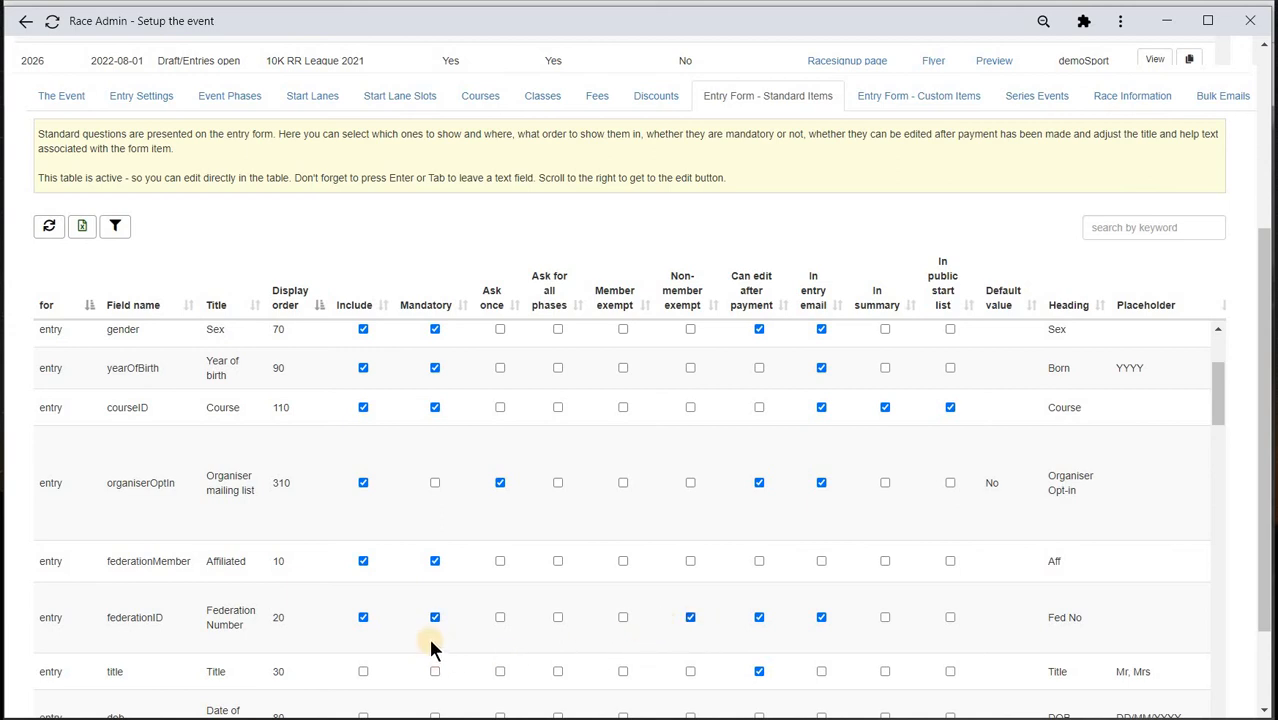
- Include Affiliated Club on the form with non-members exempt
scroll(432, 643, "down", 3)
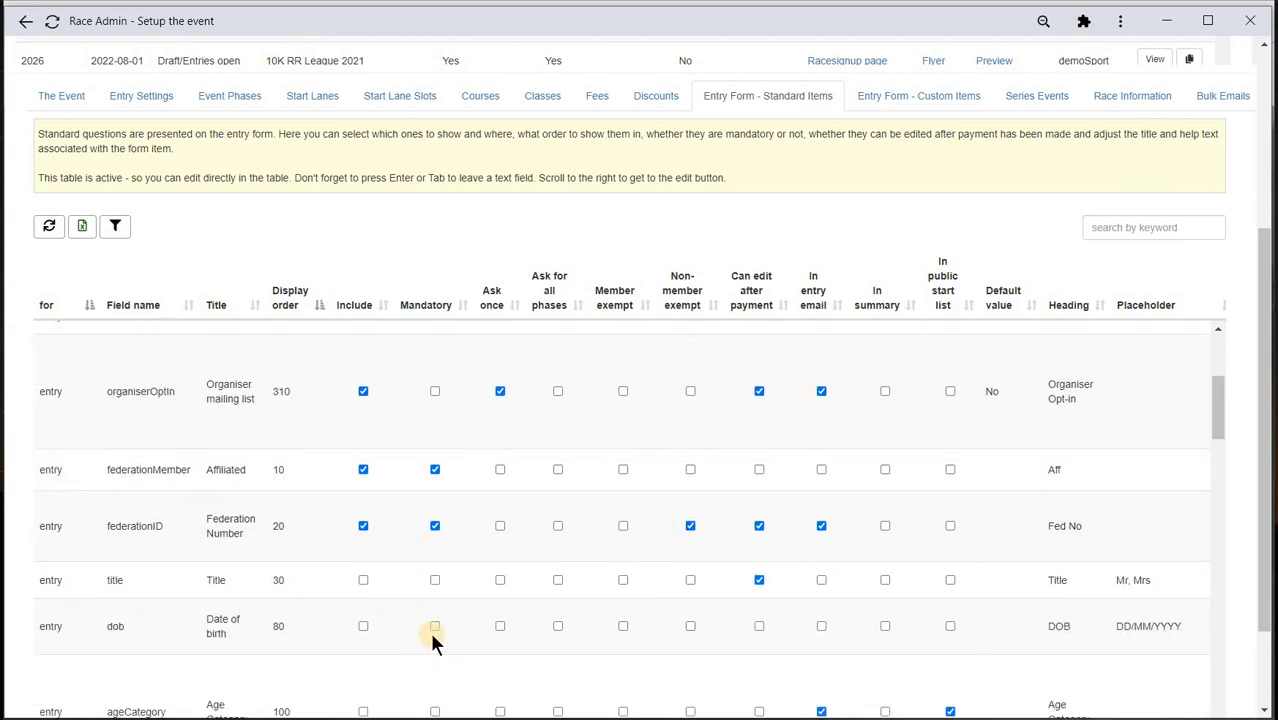
scroll(432, 643, "down", 2)
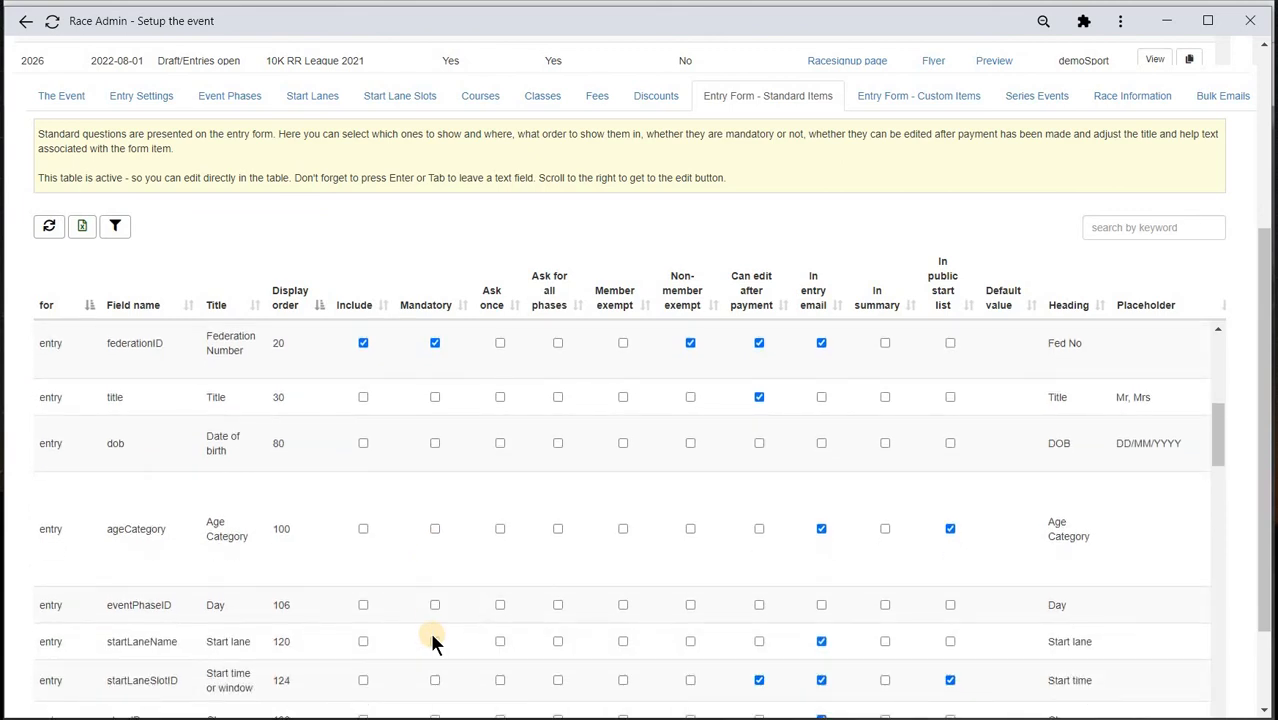
scroll(432, 643, "down", 2)
scroll(434, 640, "down", 2)
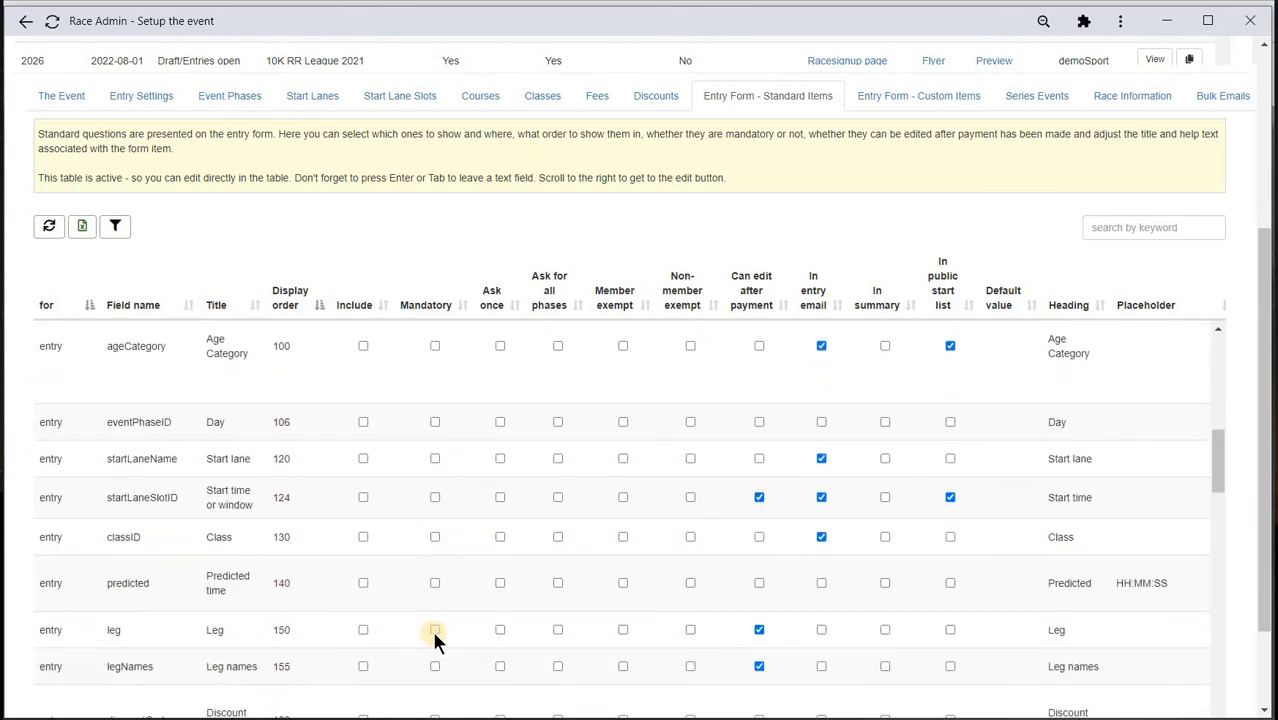
scroll(434, 640, "down", 6)
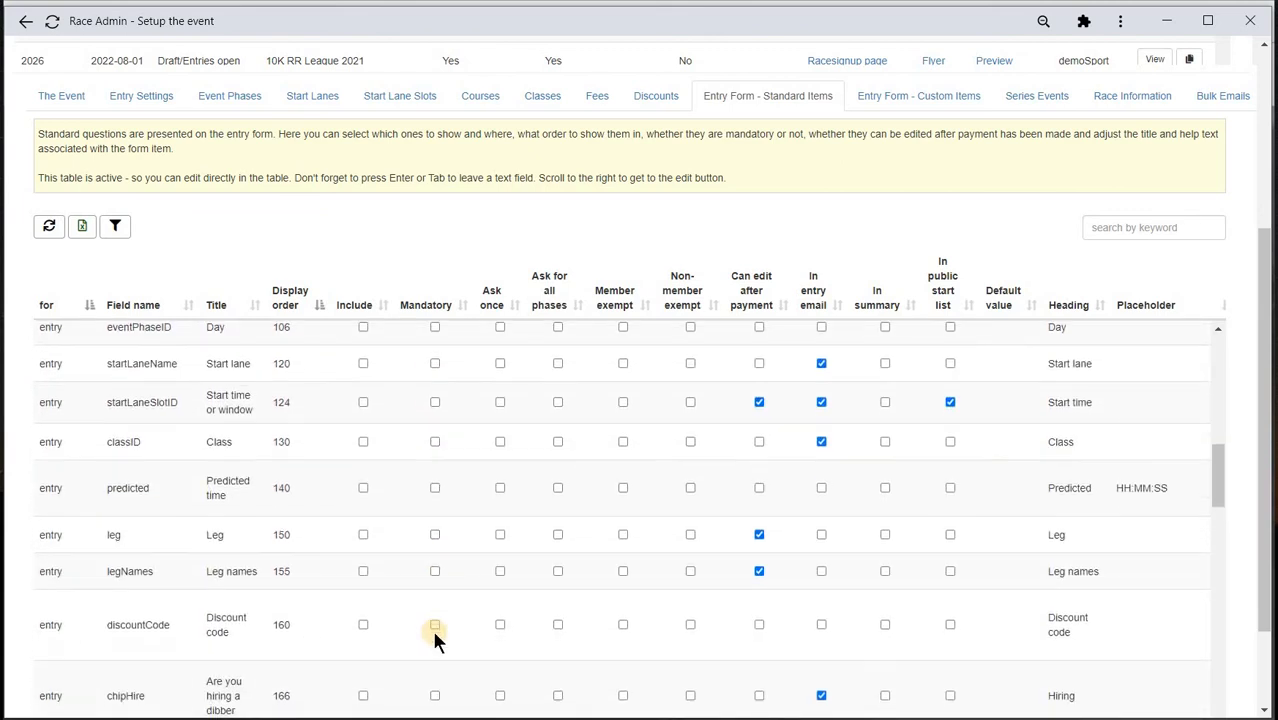
scroll(385, 608, "down", 2)
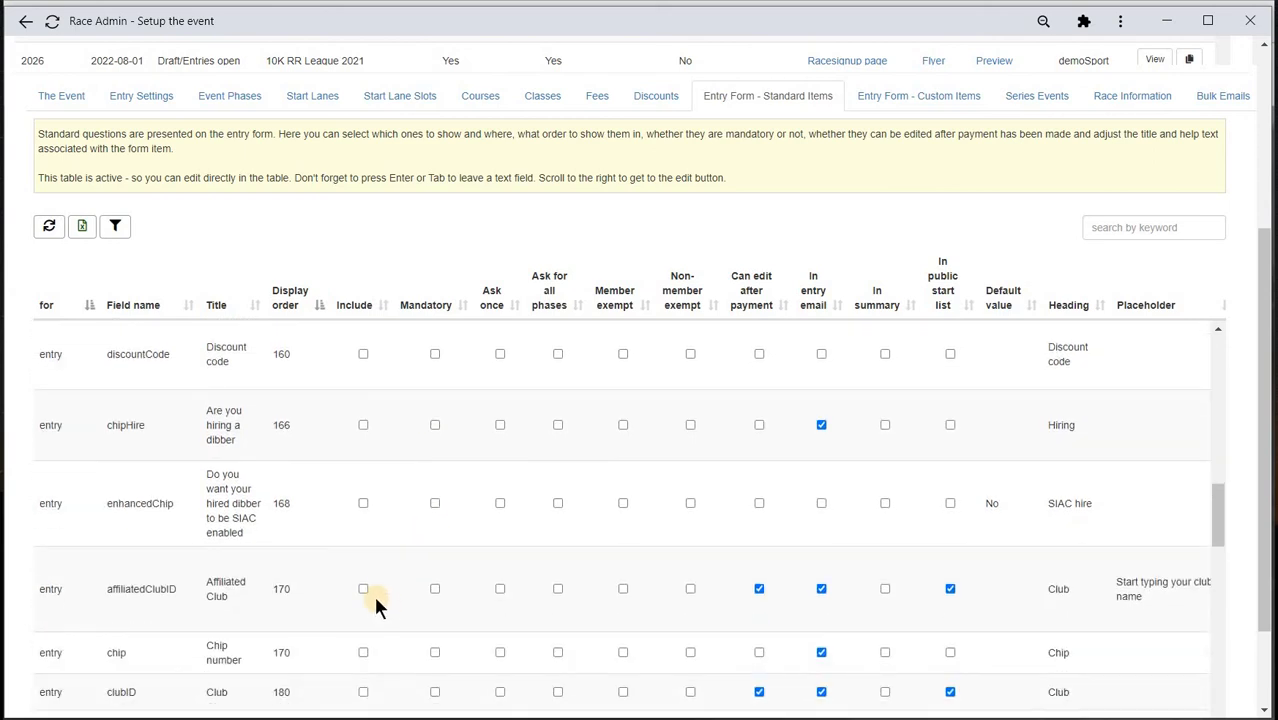
left_click(397, 590)
left_click(690, 589)
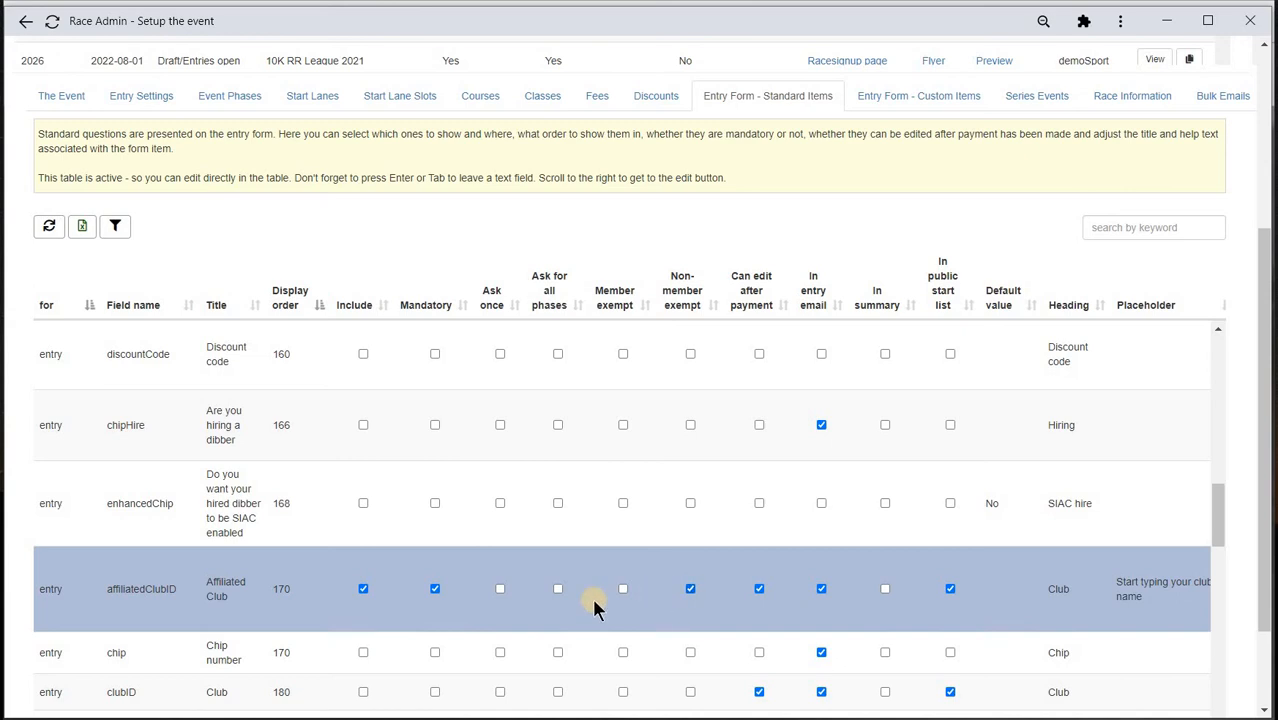
left_click(364, 592)
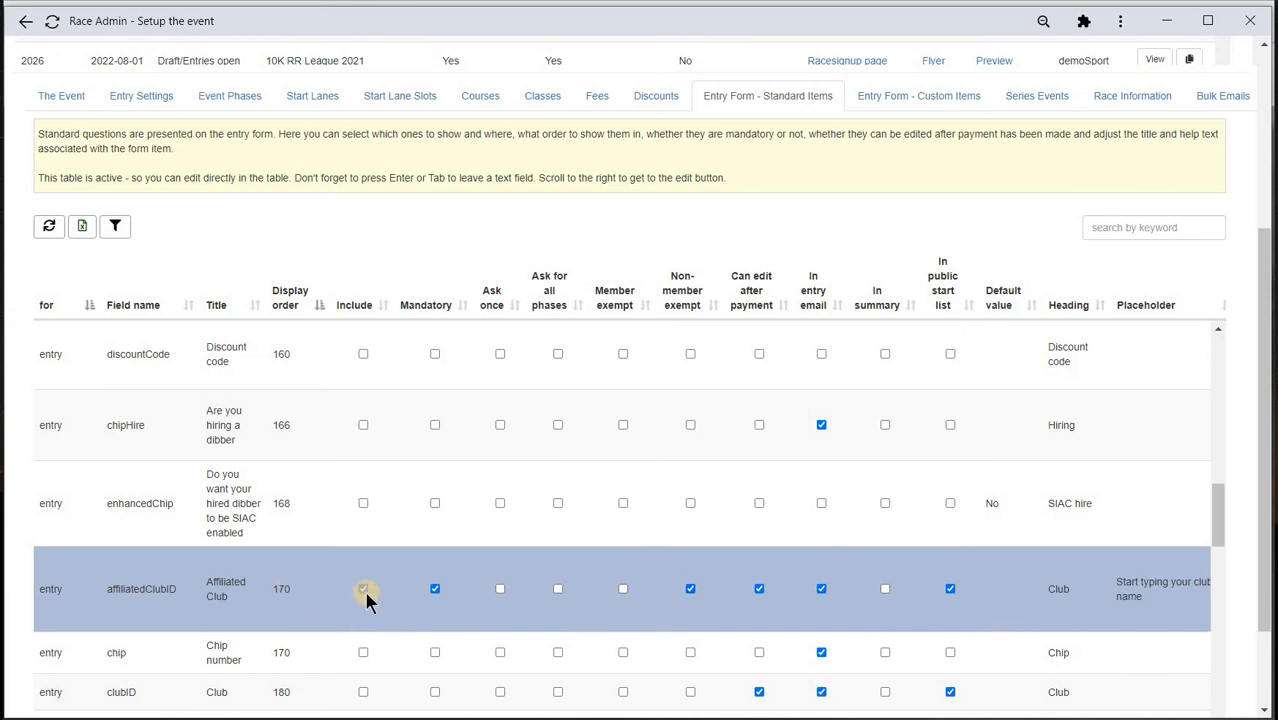
scroll(366, 598, "up", 10)
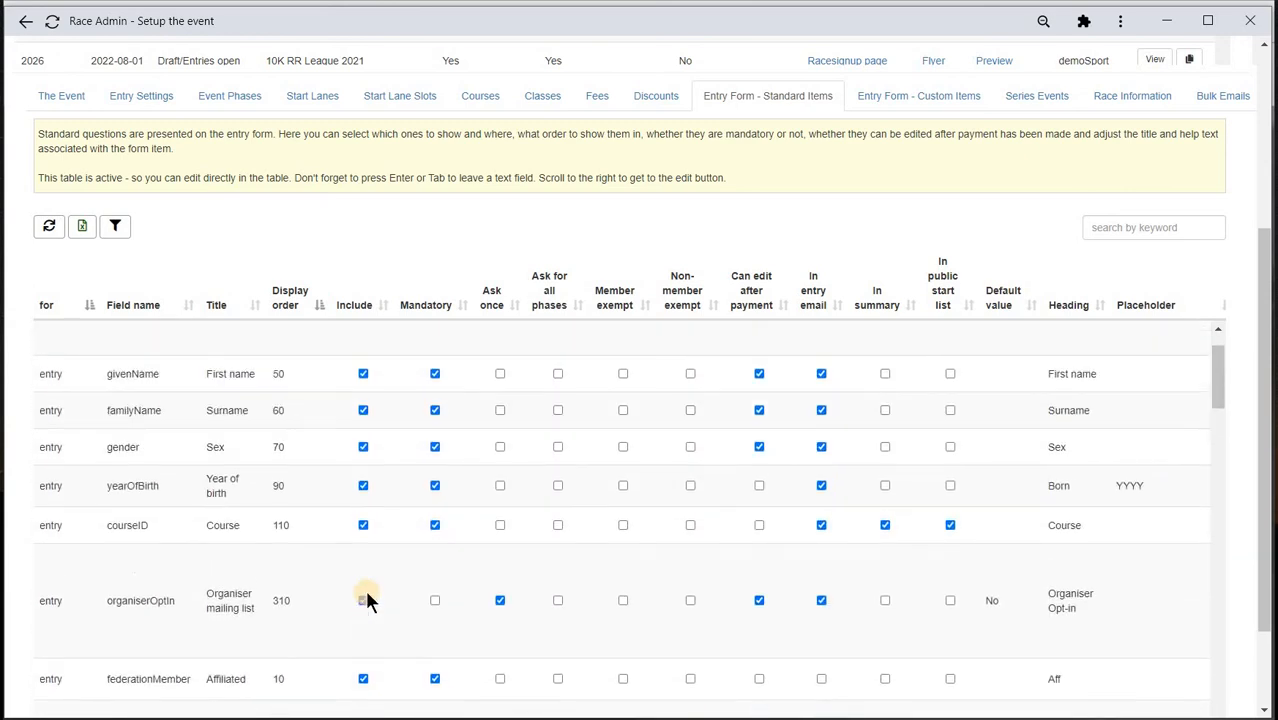
scroll(366, 598, "up", 1)
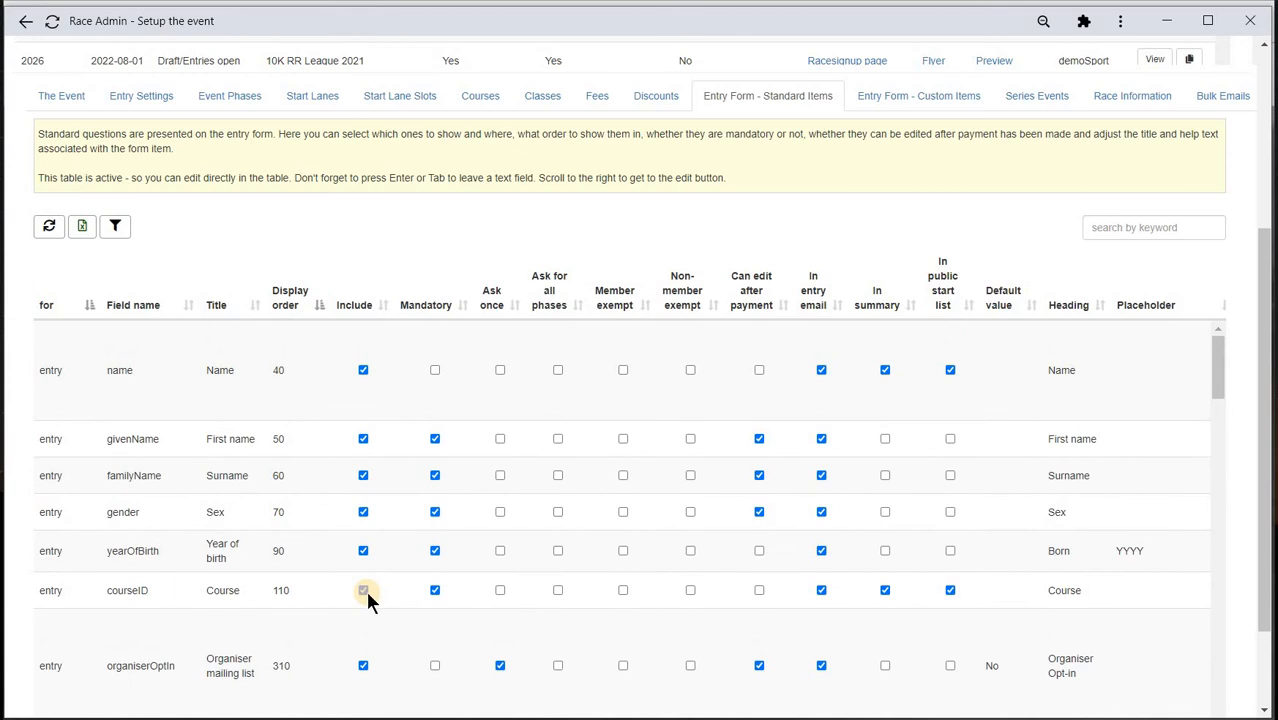
- Change the Affiliated Club item's display order from 170 to 30
left_click(50, 228)
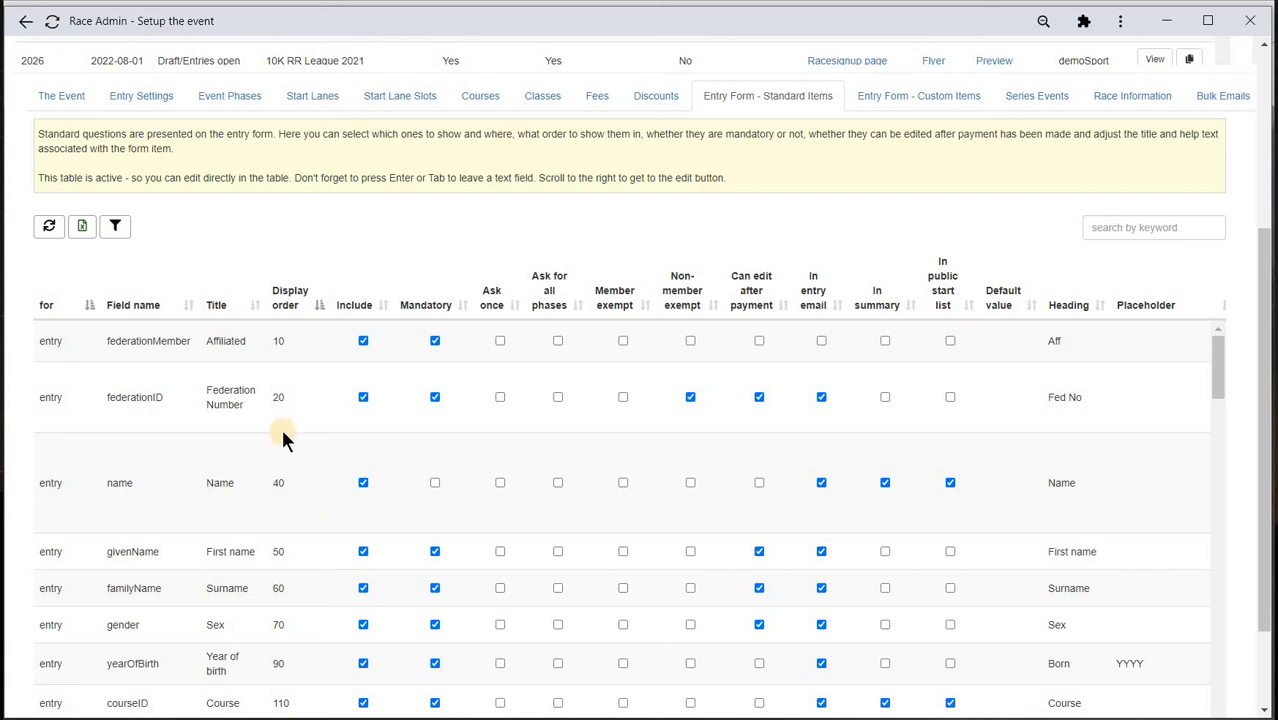
scroll(307, 497, "down", 3)
left_click(307, 497)
key("Home")
key("Delete")
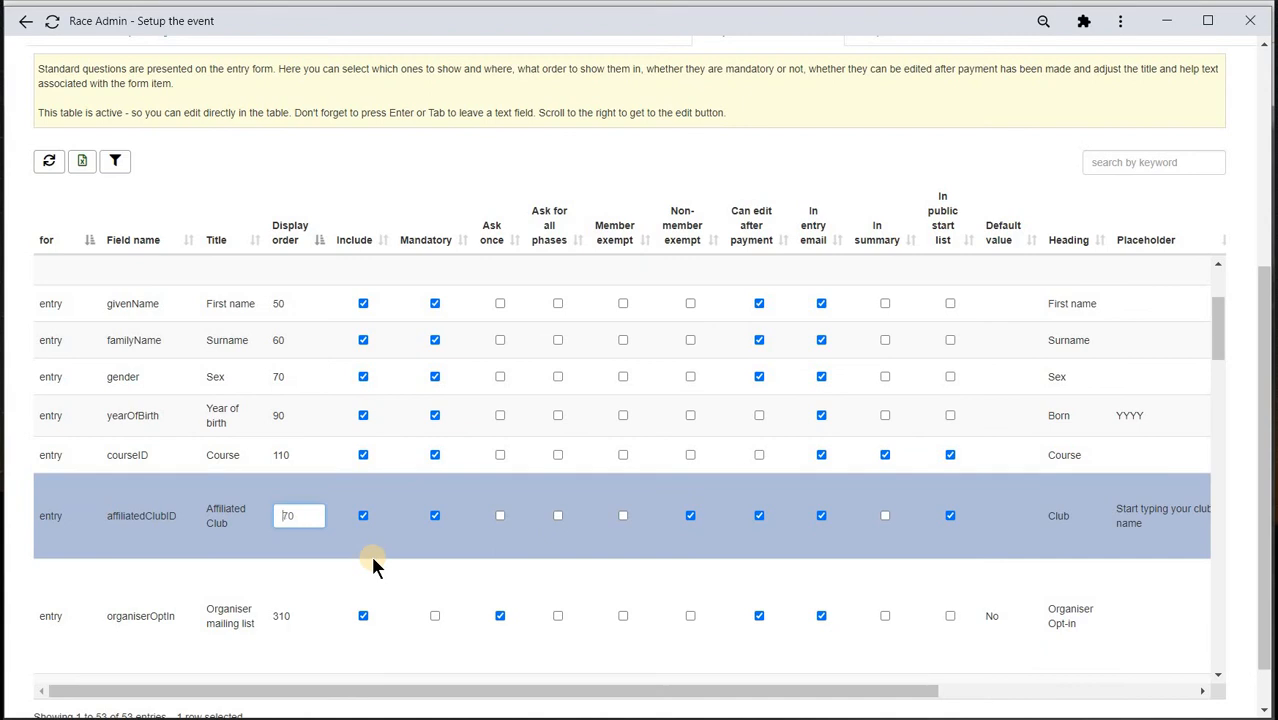
key("Return")
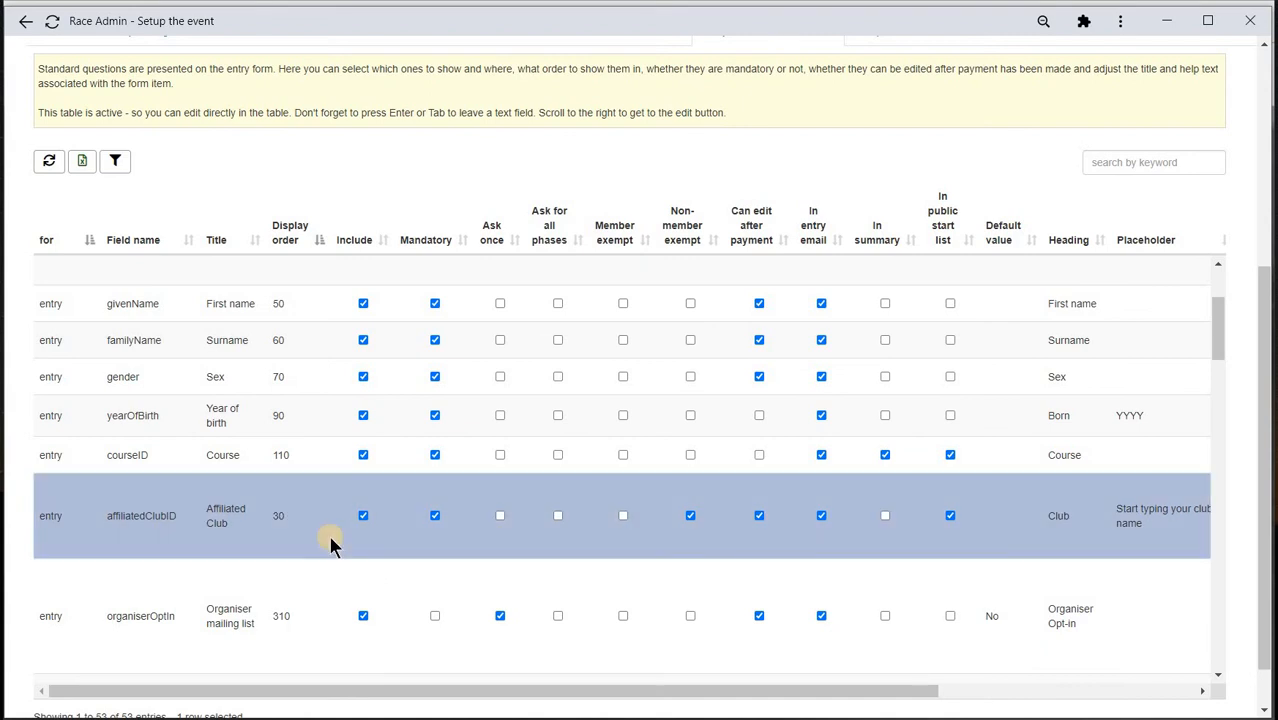
scroll(327, 531, "up", 6)
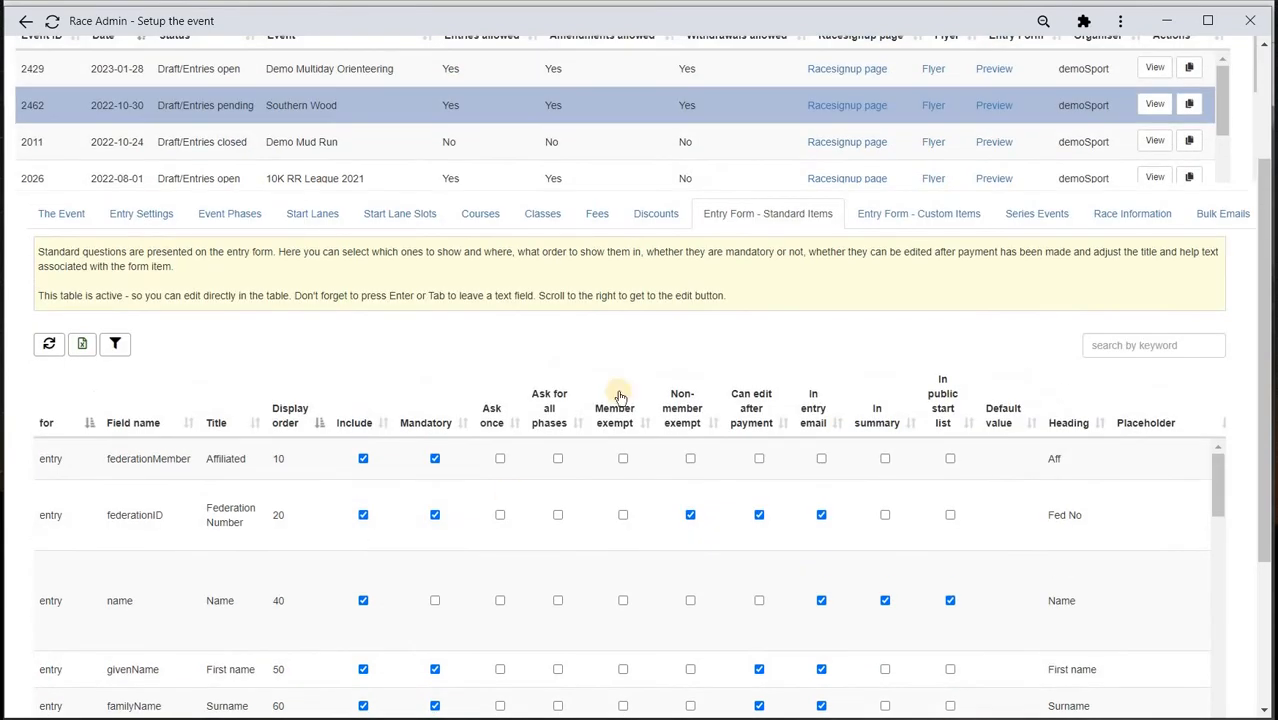
left_click(657, 215)
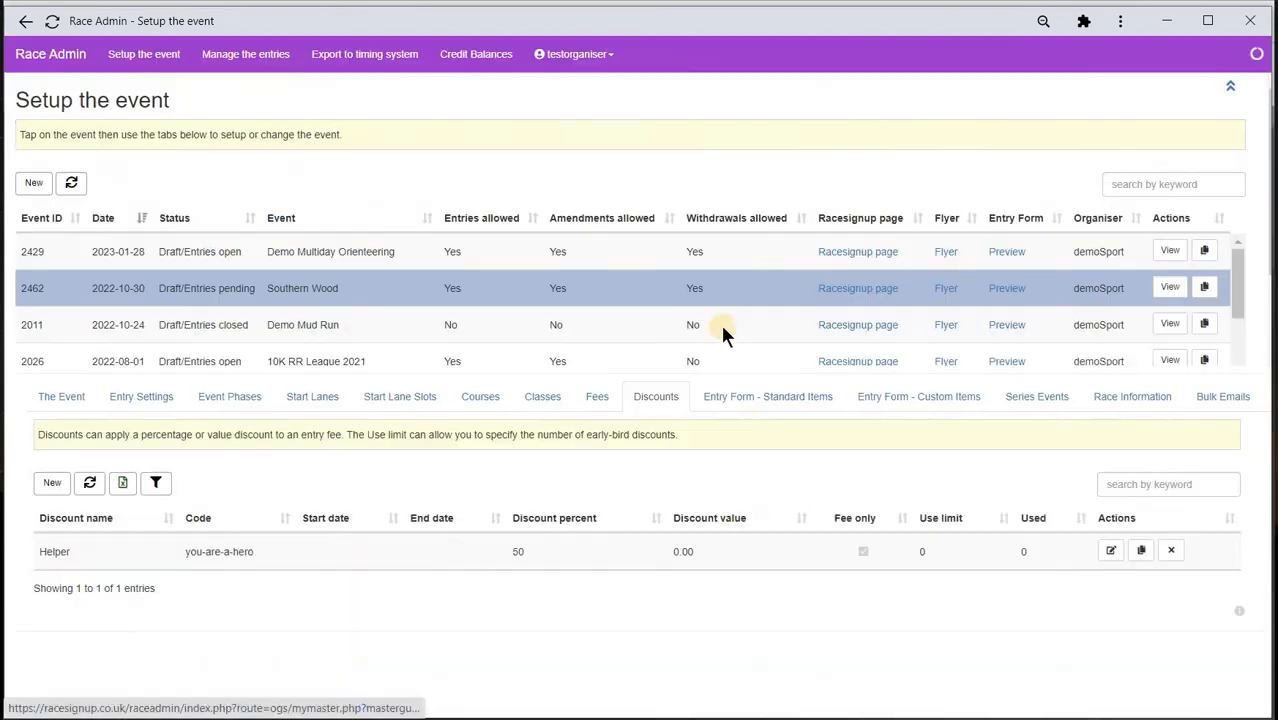
left_click(750, 398)
scroll(536, 518, "down", 3)
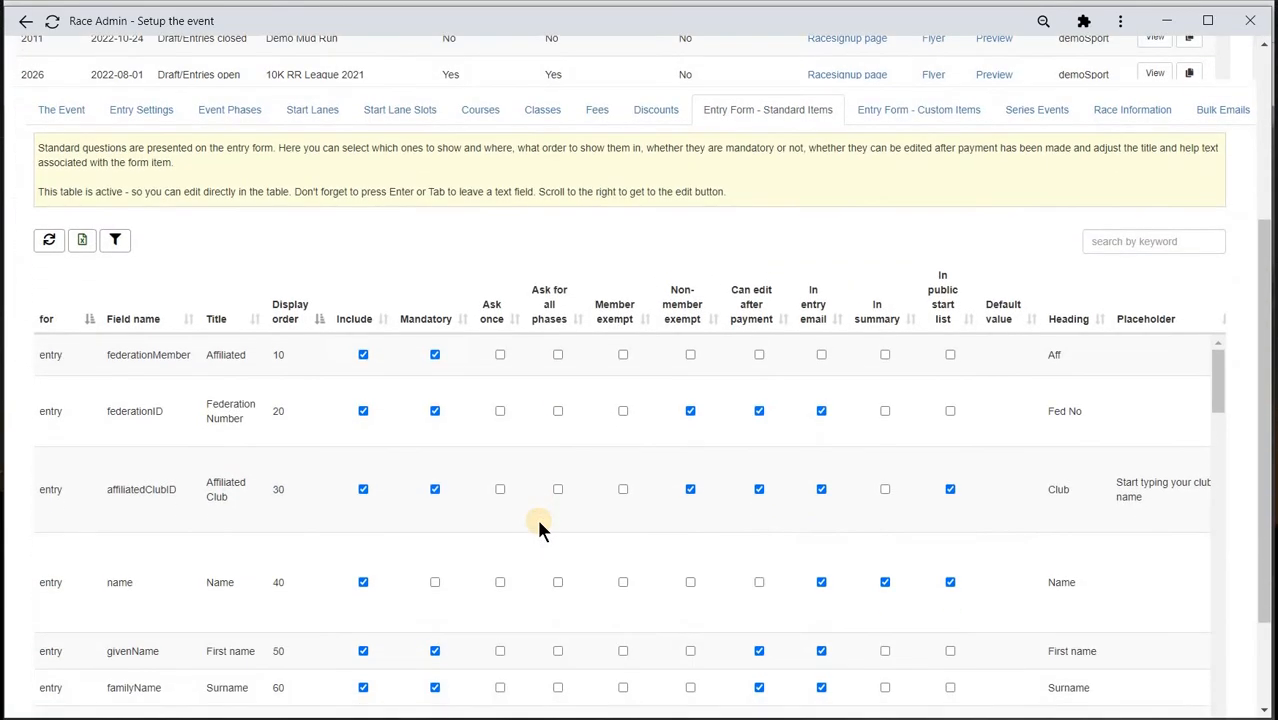
scroll(538, 524, "down", 2)
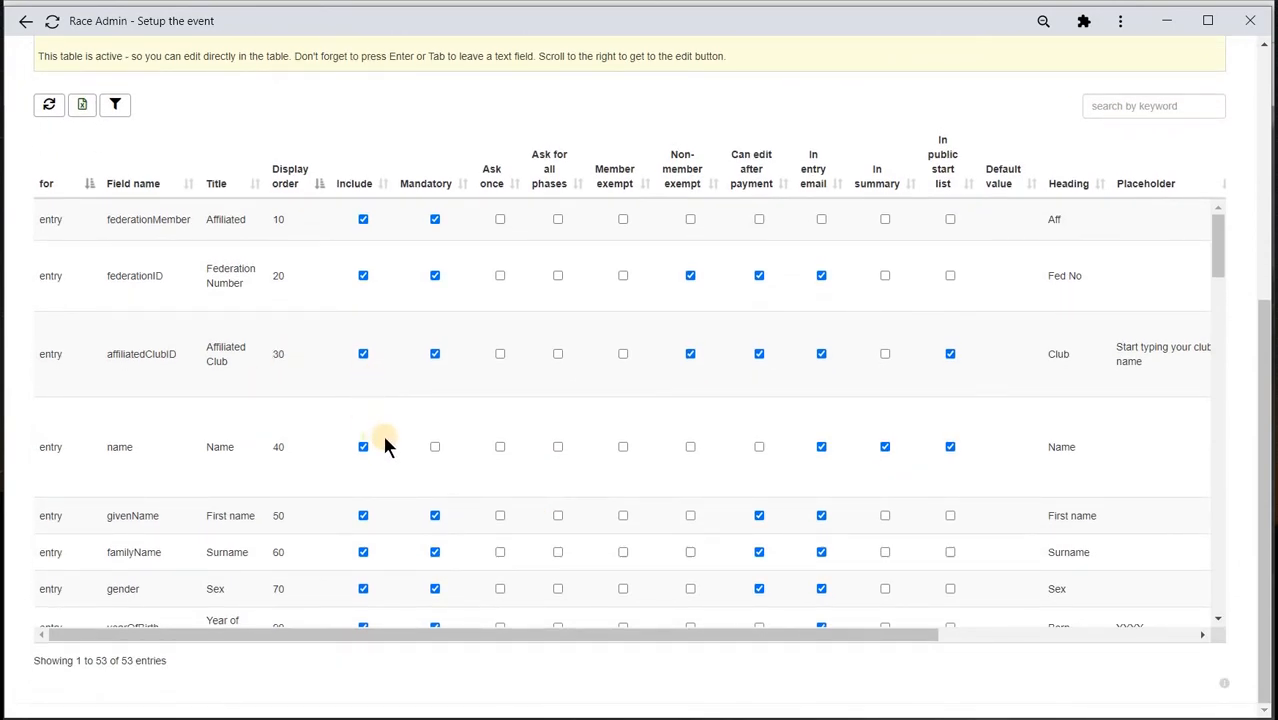
scroll(388, 447, "down", 3)
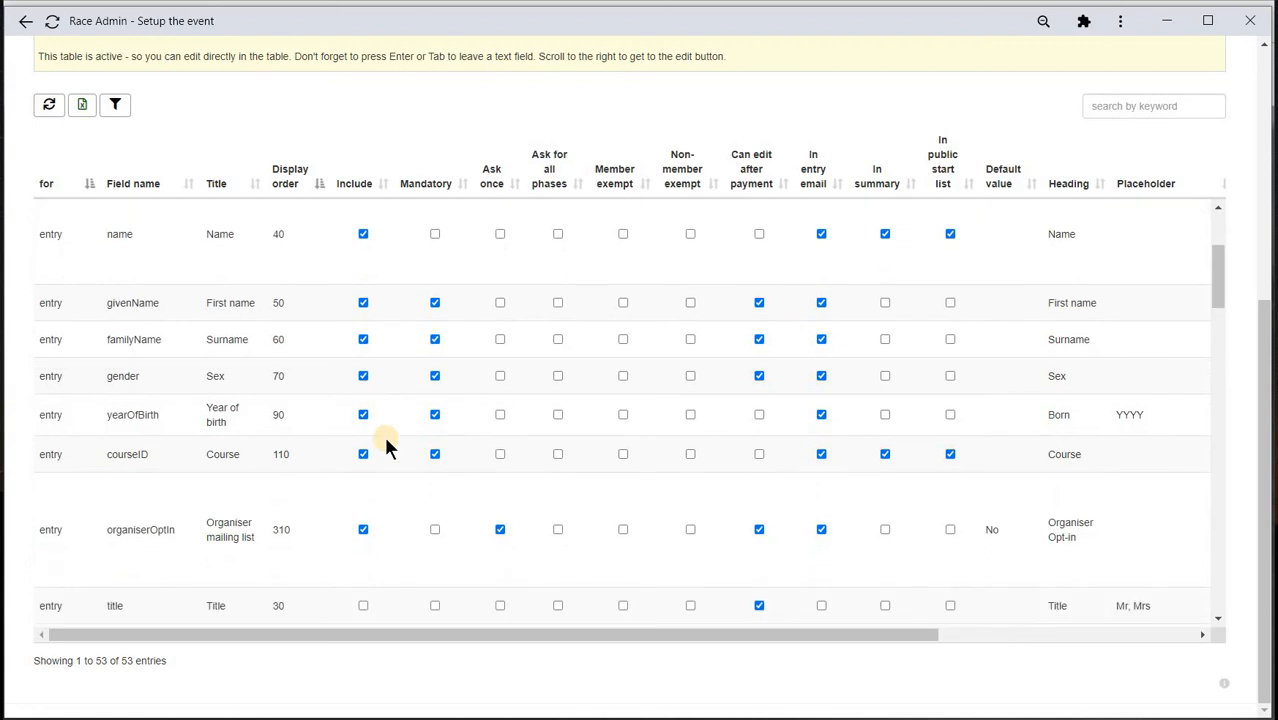
scroll(388, 447, "down", 5)
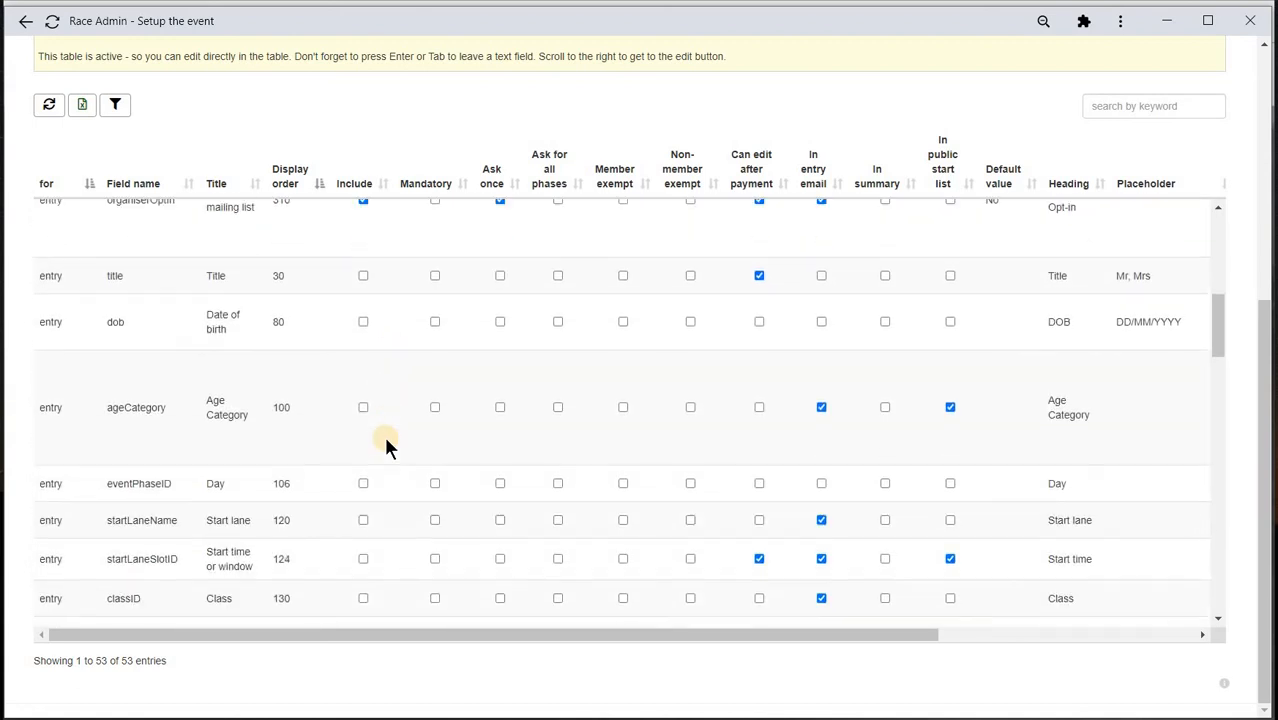
left_click(365, 555)
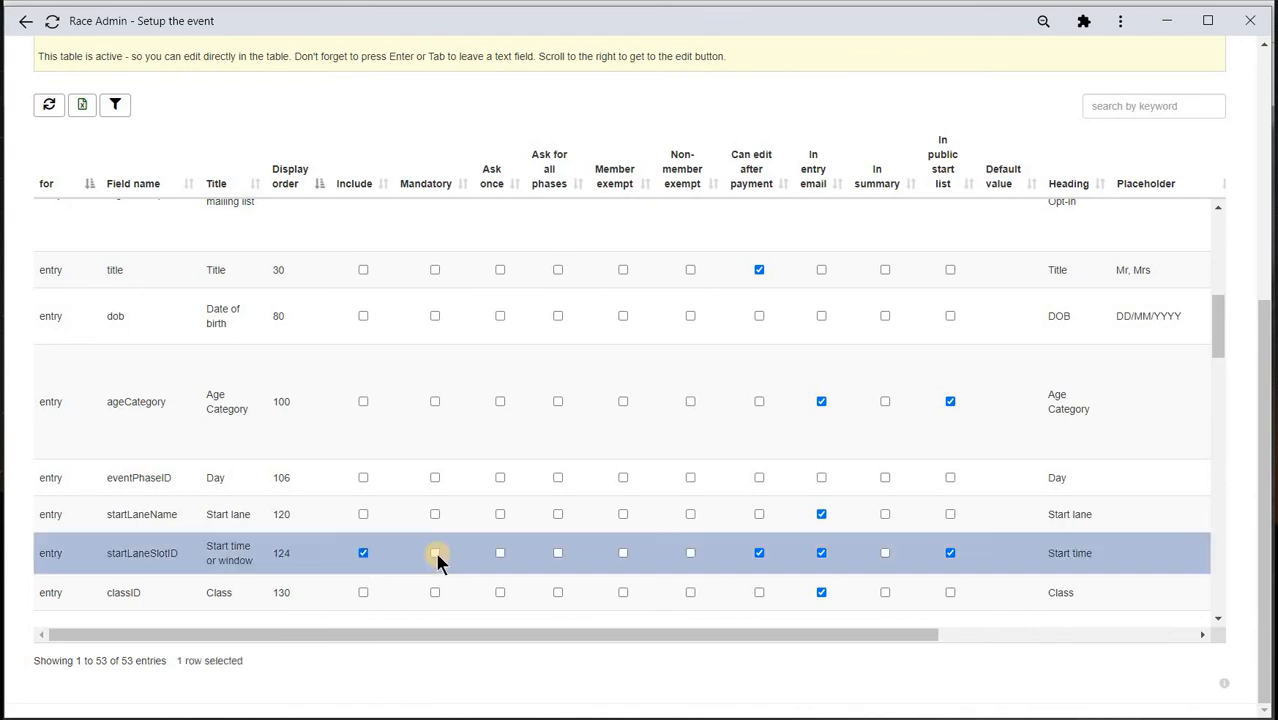
left_click(436, 554)
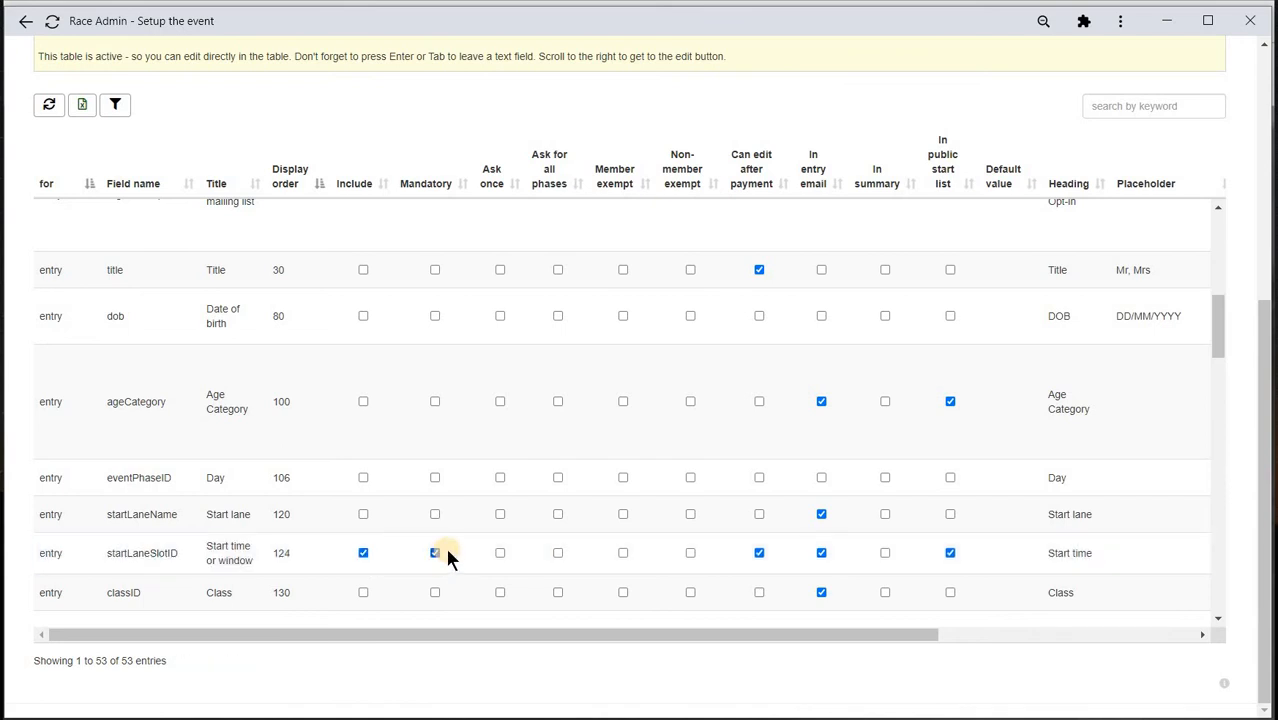
scroll(447, 553, "up", 8)
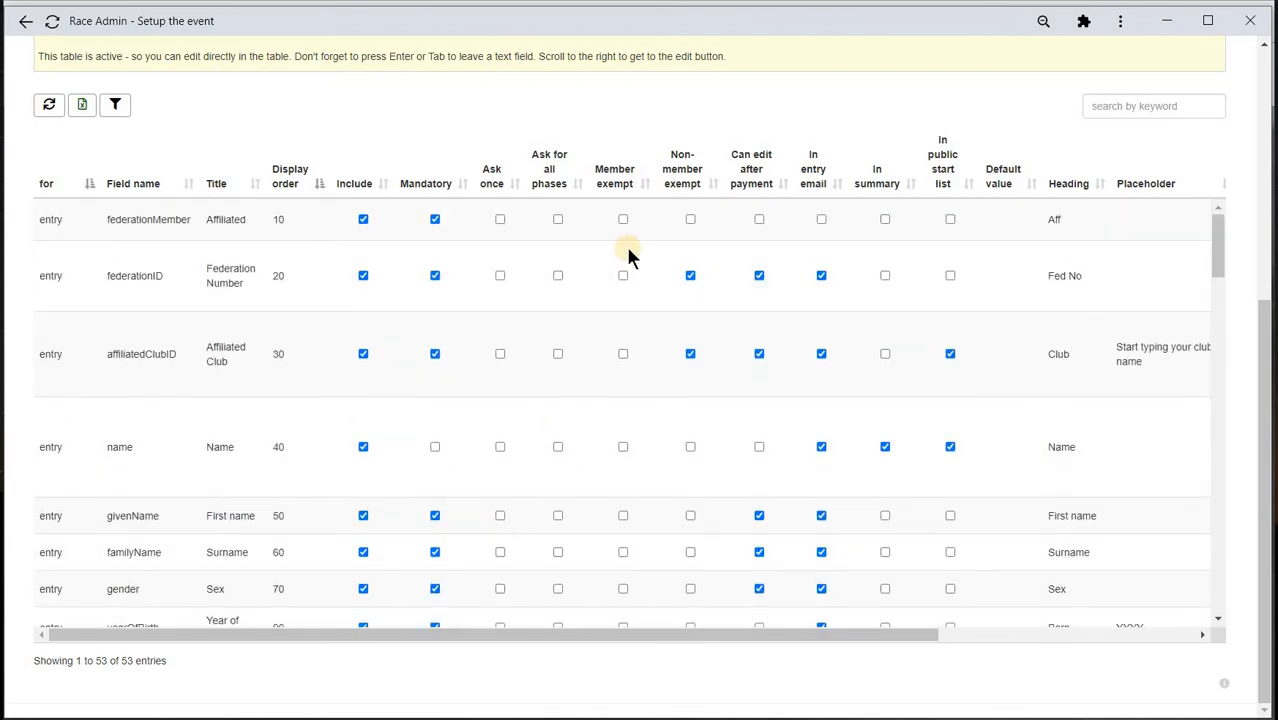
scroll(625, 265, "up", 2)
left_click(657, 162)
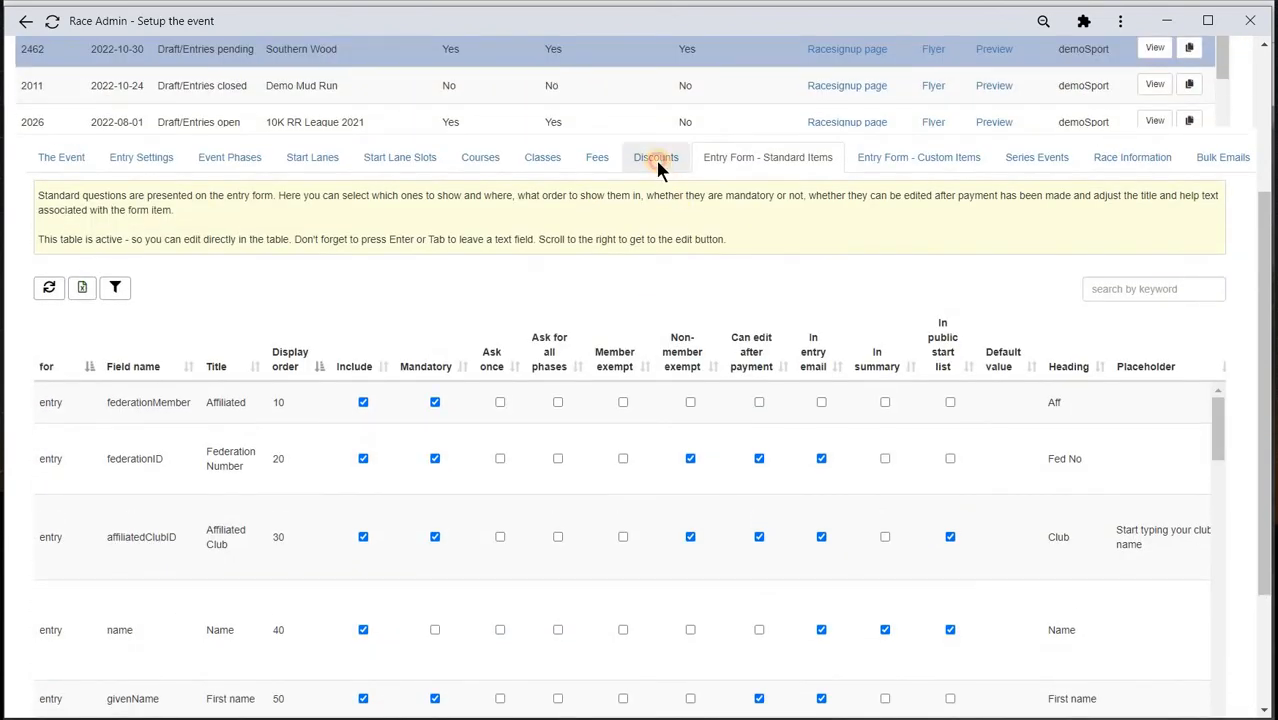
- Reopen the standard items table and change the name field's display order from 40 to 0
left_click(757, 399)
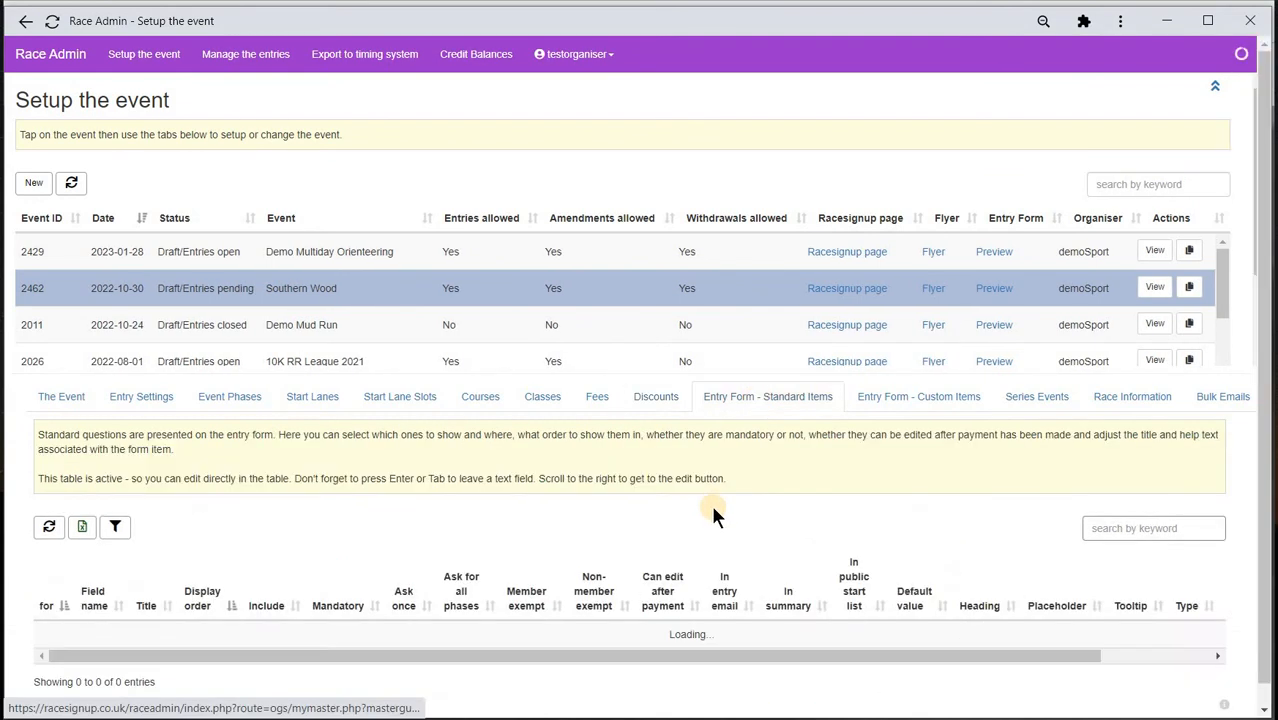
scroll(710, 503, "down", 4)
scroll(708, 510, "down", 1)
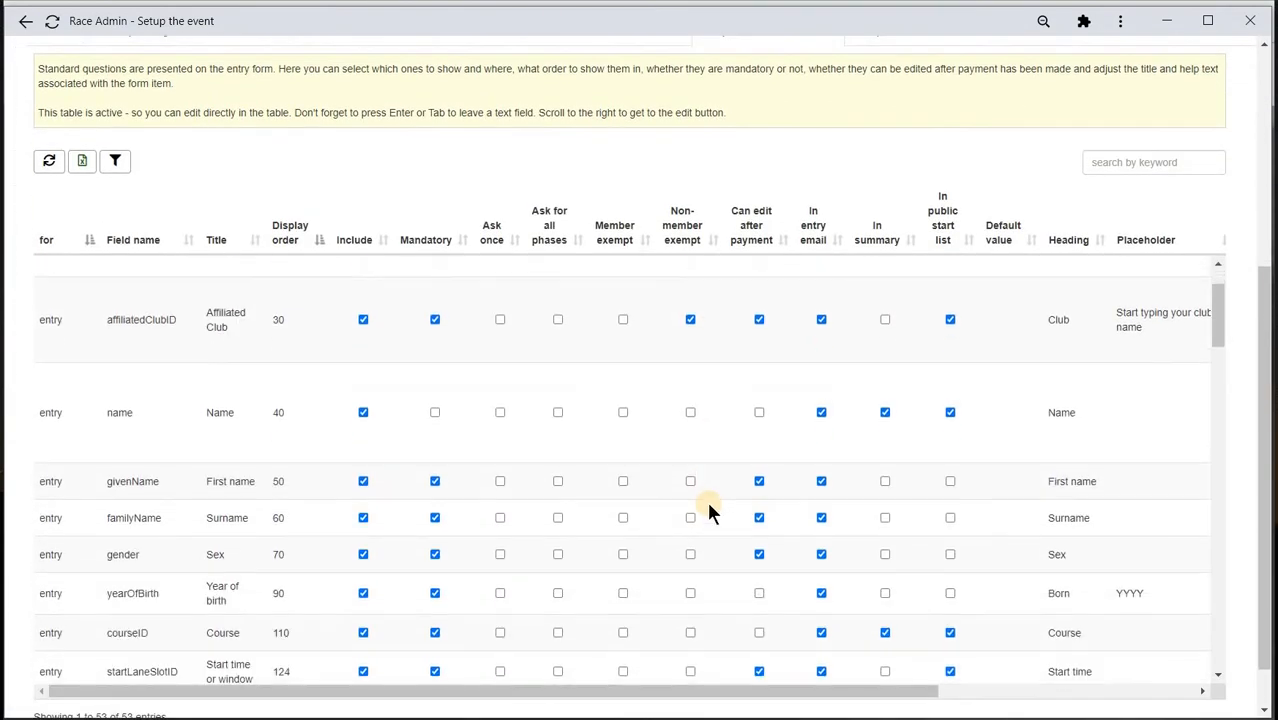
scroll(608, 491, "up", 1)
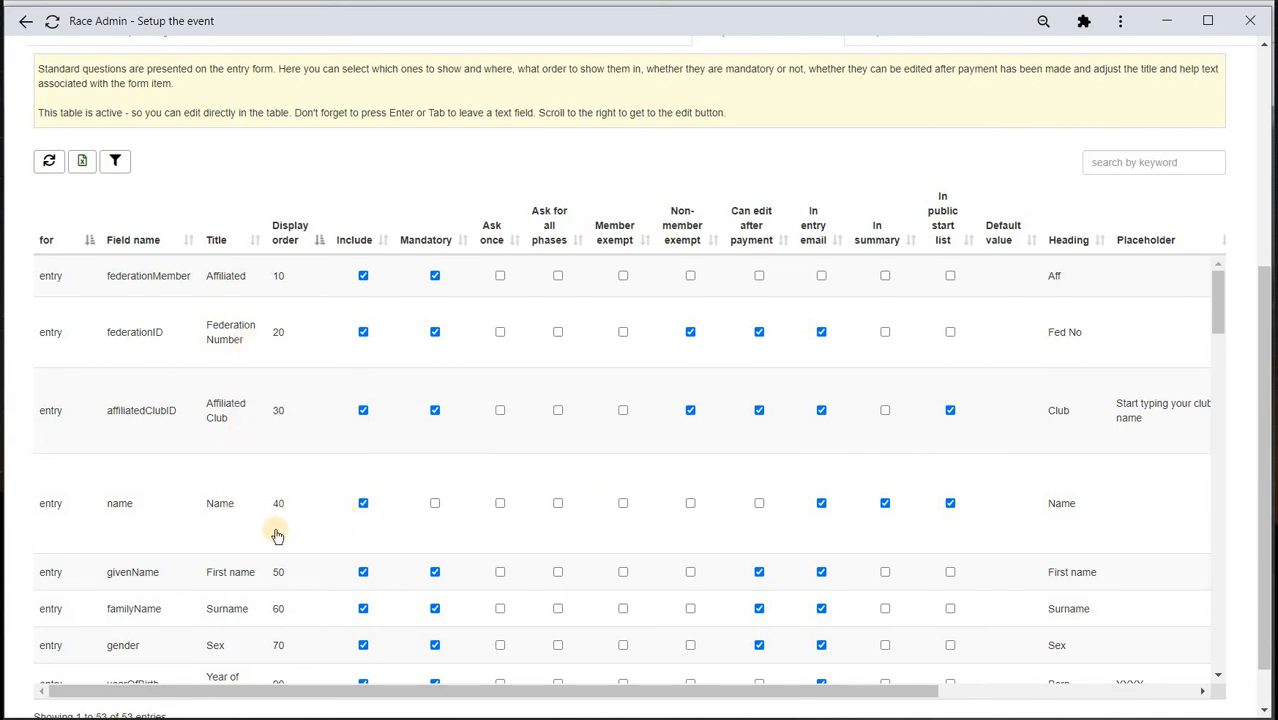
scroll(277, 537, "down", 1)
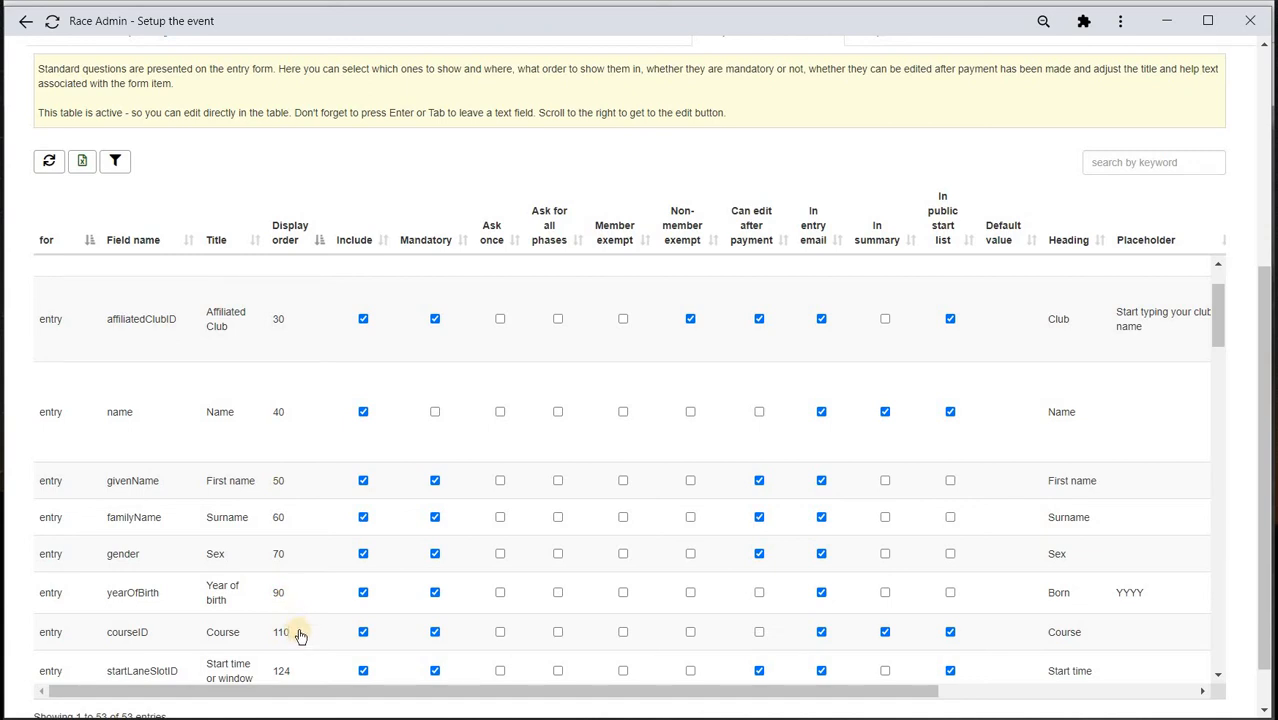
scroll(300, 633, "down", 1)
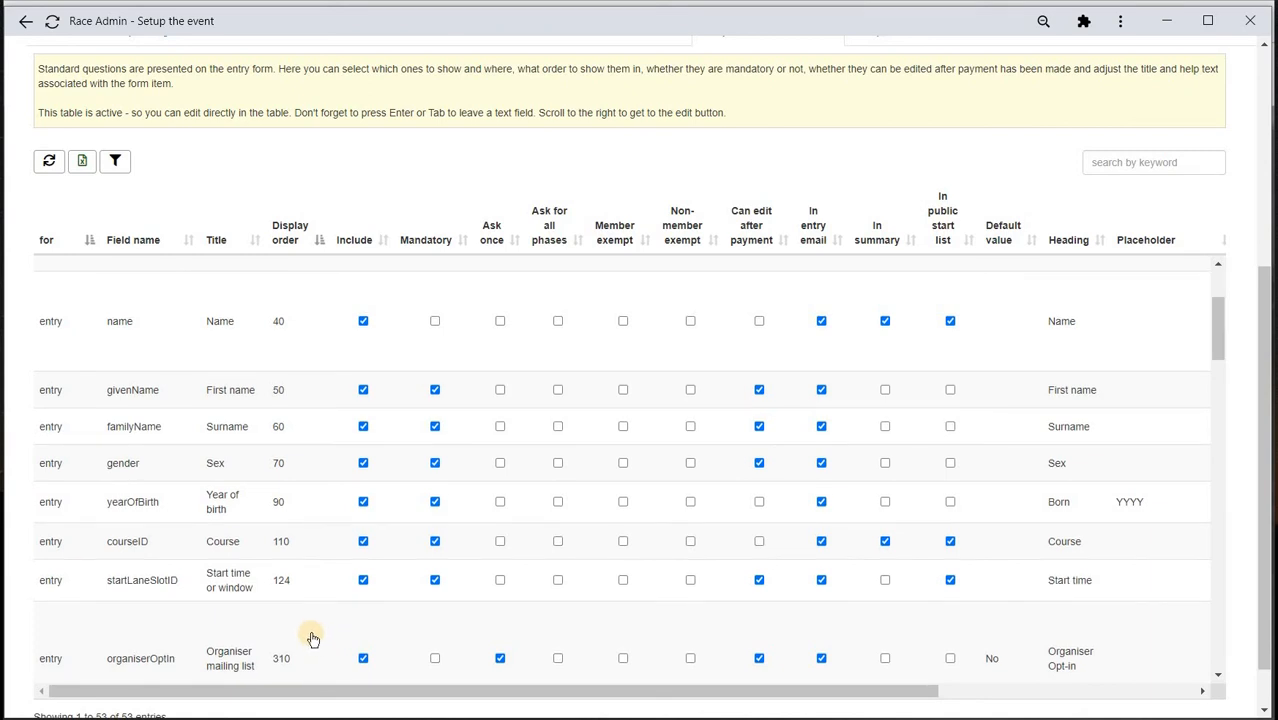
scroll(314, 638, "up", 1)
scroll(312, 638, "up", 1)
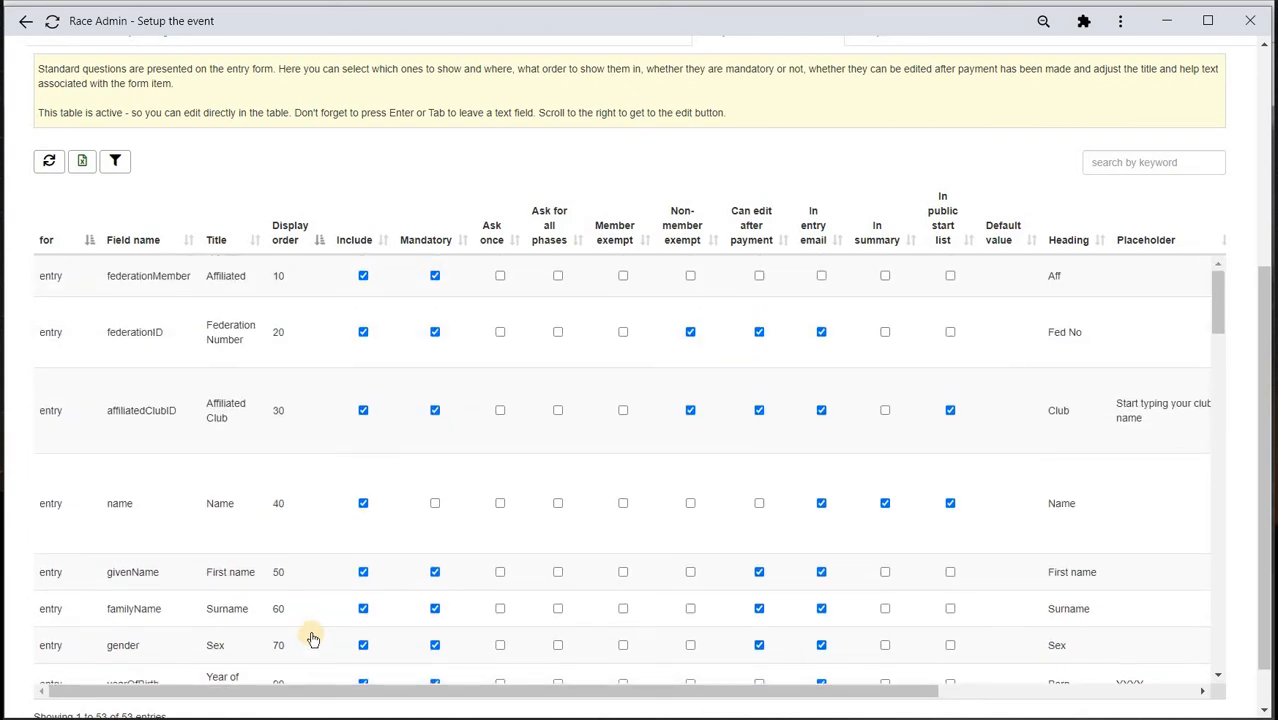
left_click(284, 506)
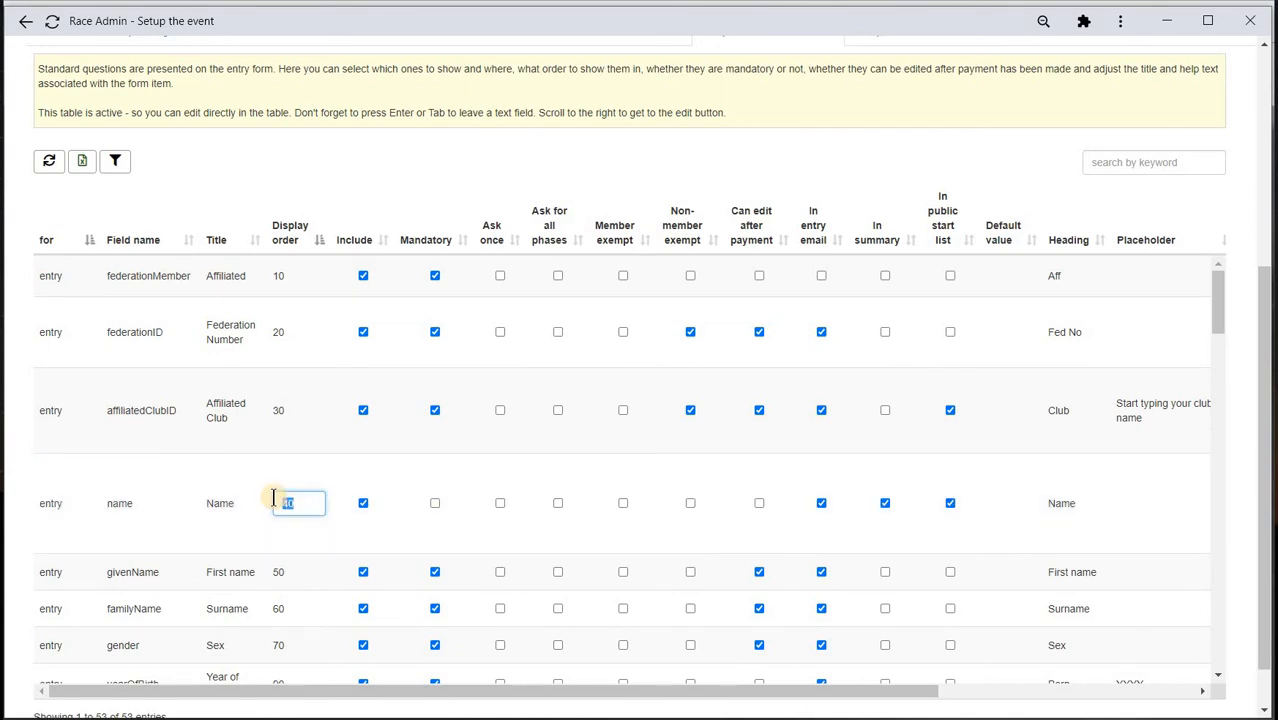
type("0")
key("Return")
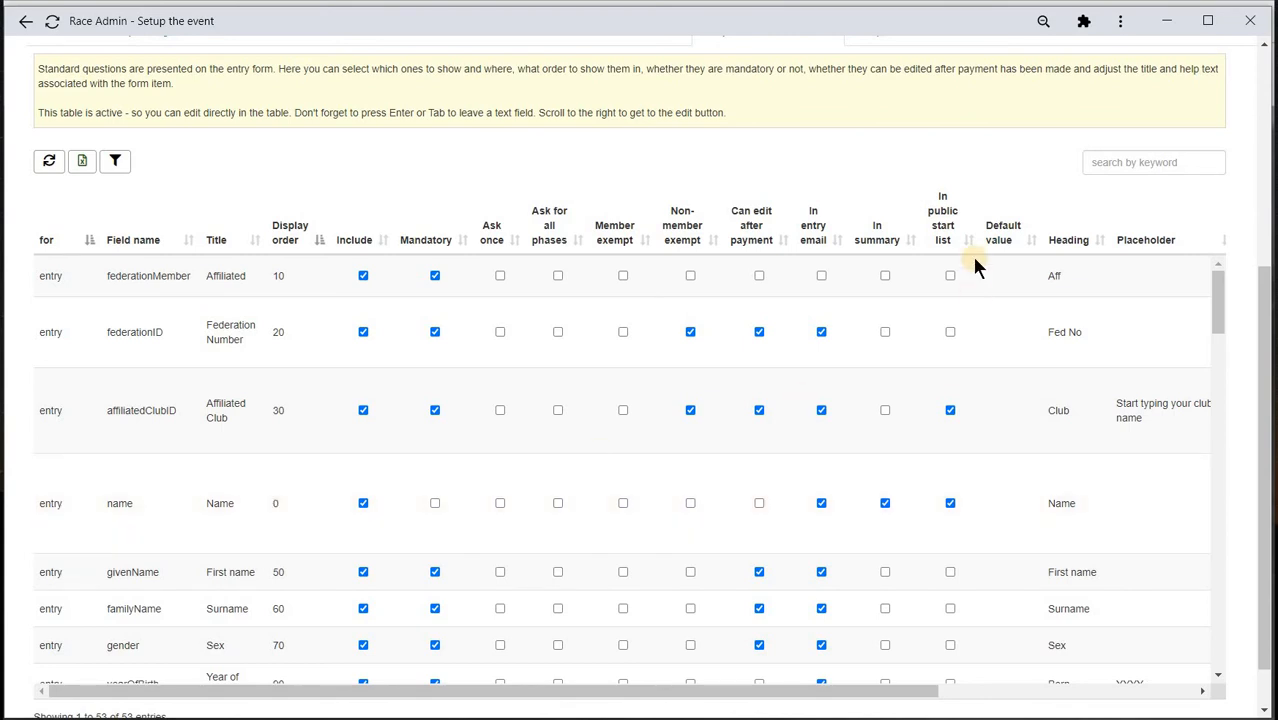
scroll(971, 254, "up", 3)
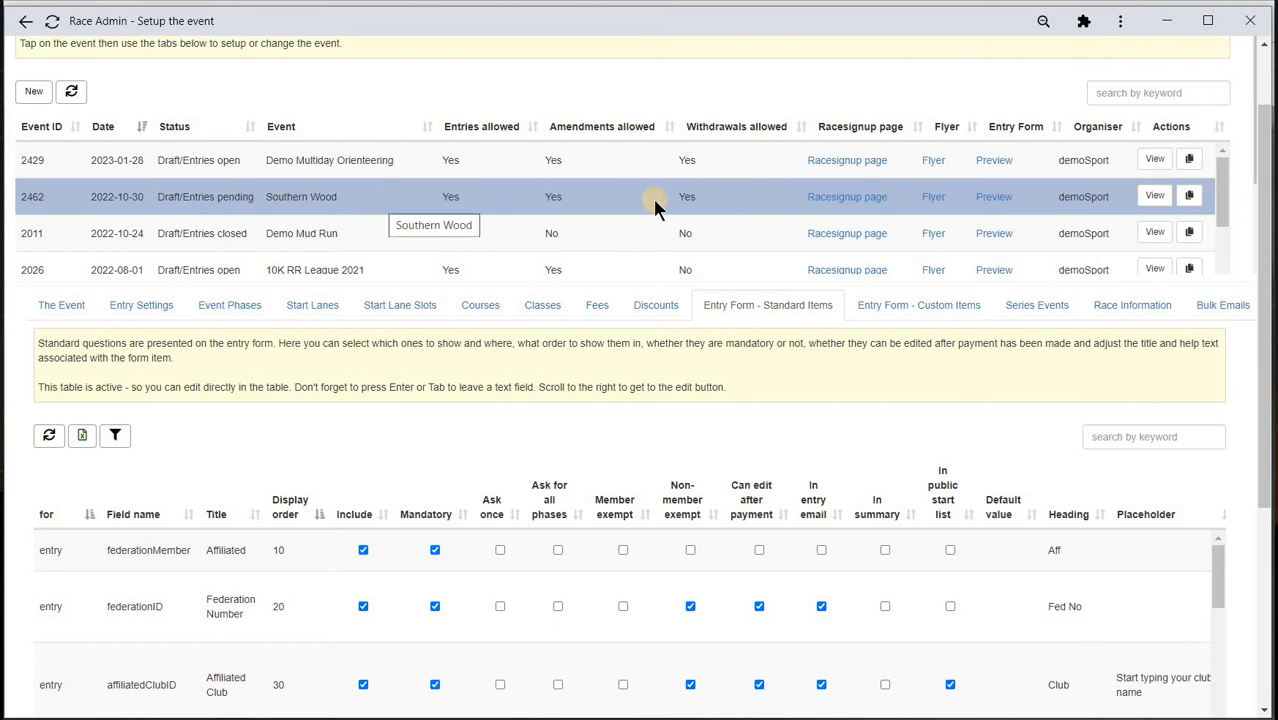
- Preview the Southern Wood entry form, answering Affiliated Yes with club BASOC
left_click(988, 200)
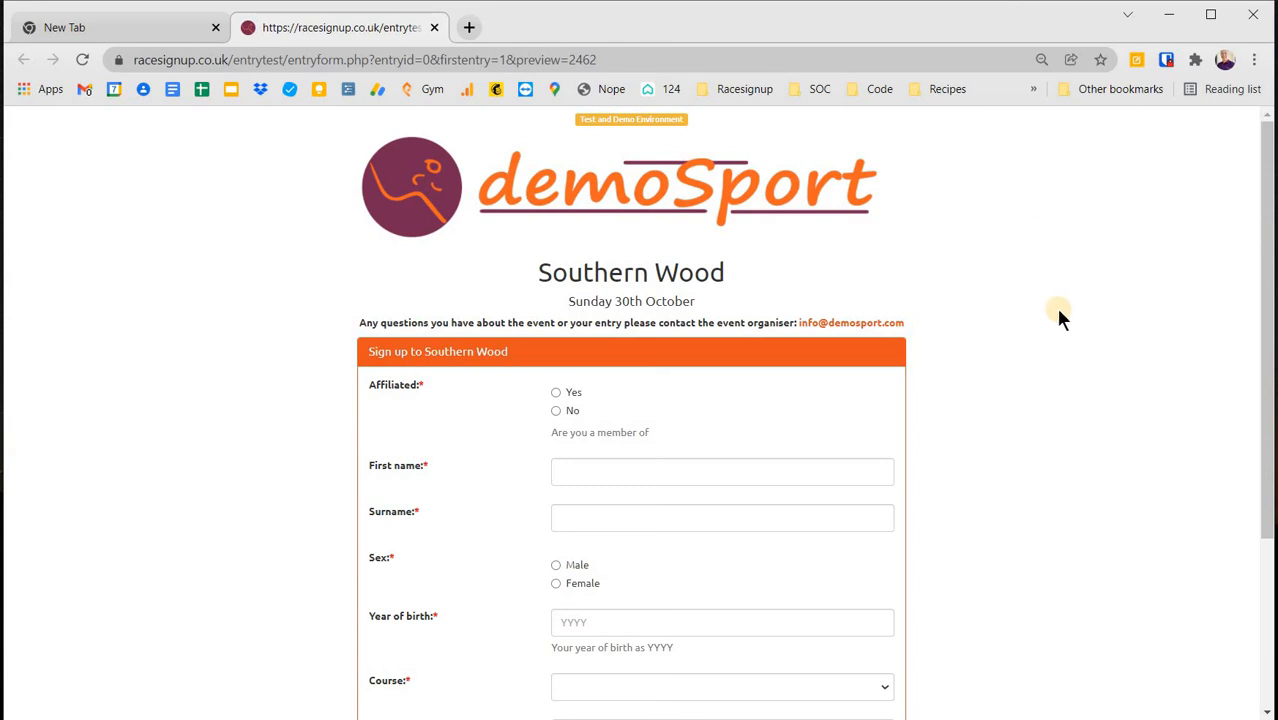
scroll(1062, 313, "down", 2)
scroll(1062, 313, "up", 1)
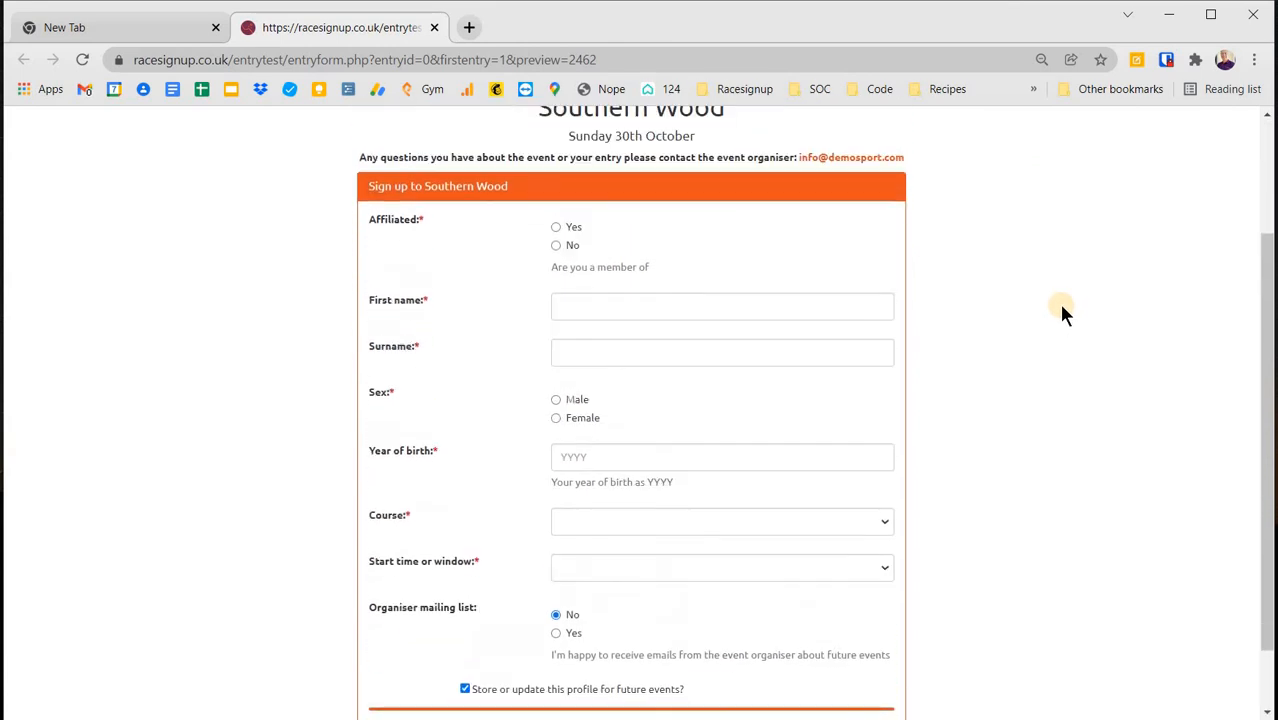
scroll(1062, 313, "down", 1)
scroll(1062, 313, "up", 1)
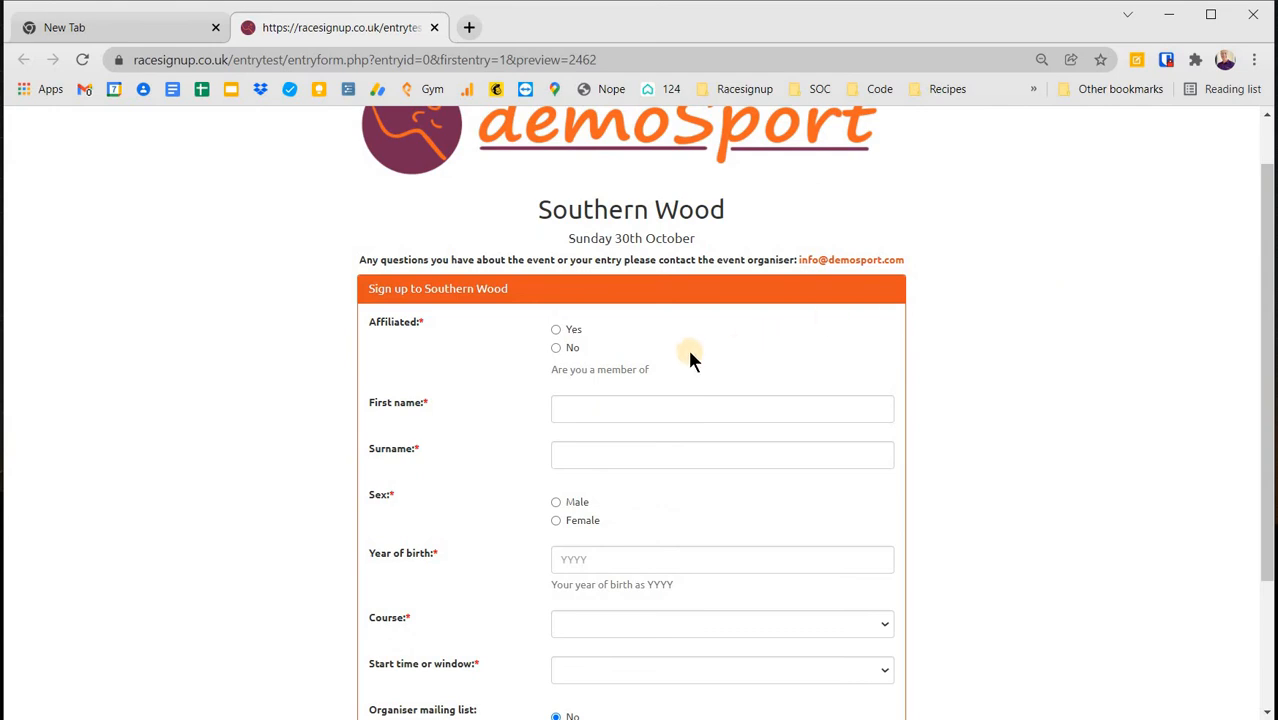
left_click(555, 329)
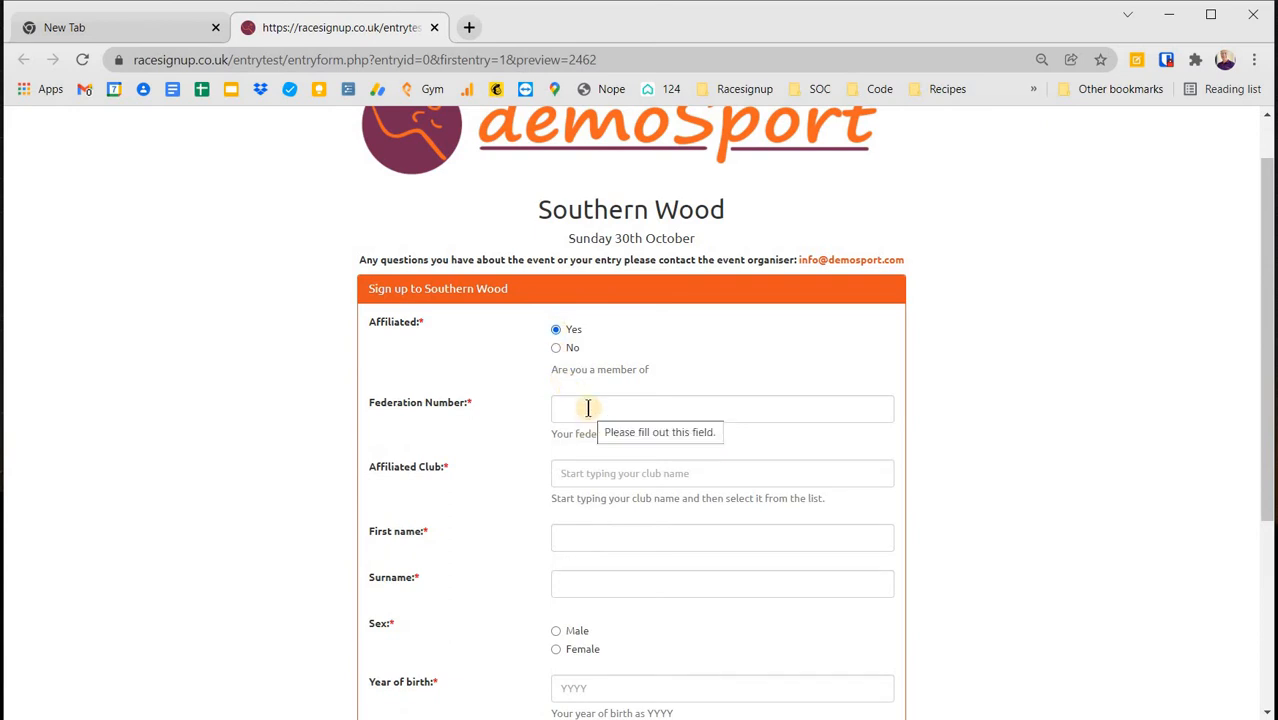
left_click(603, 473)
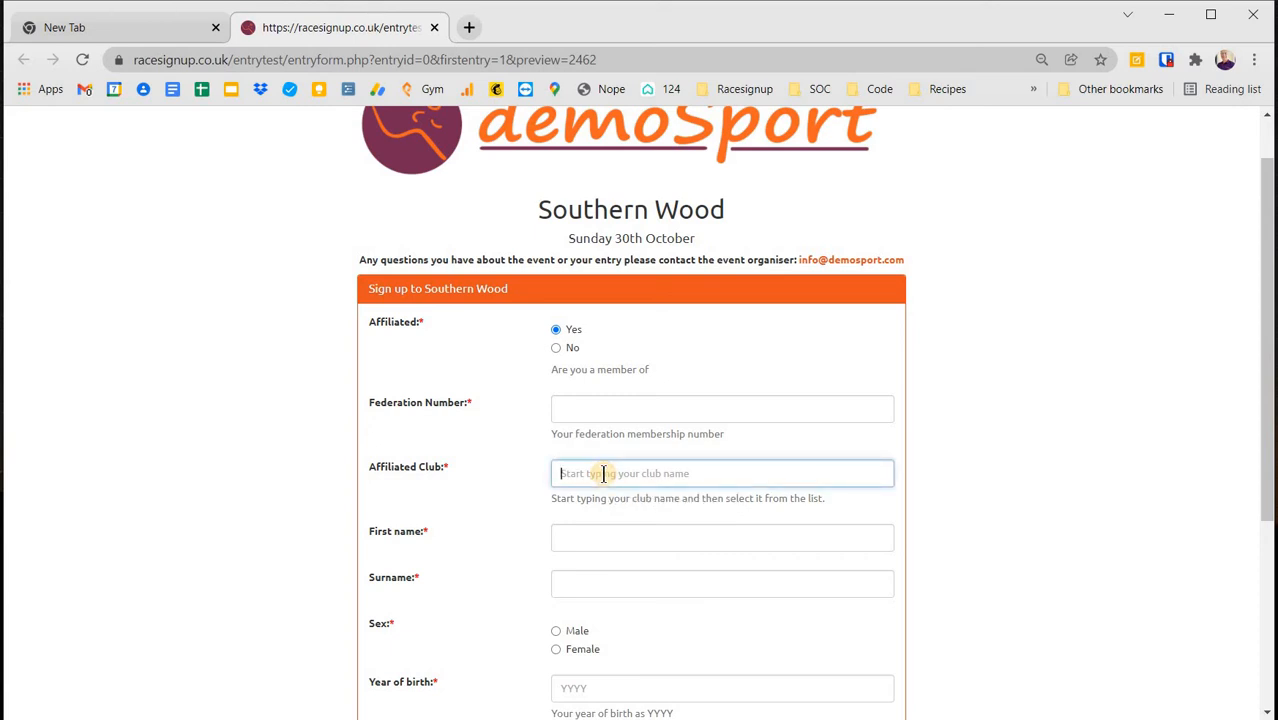
type("bas")
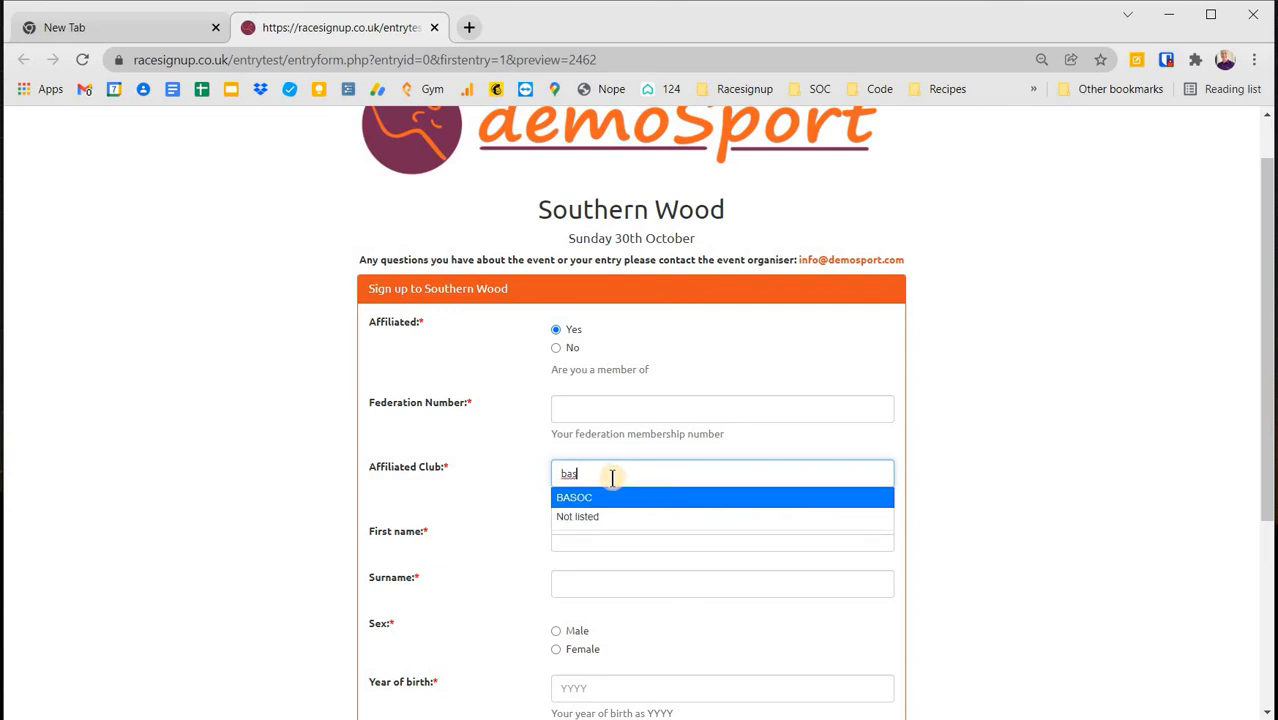
left_click(600, 497)
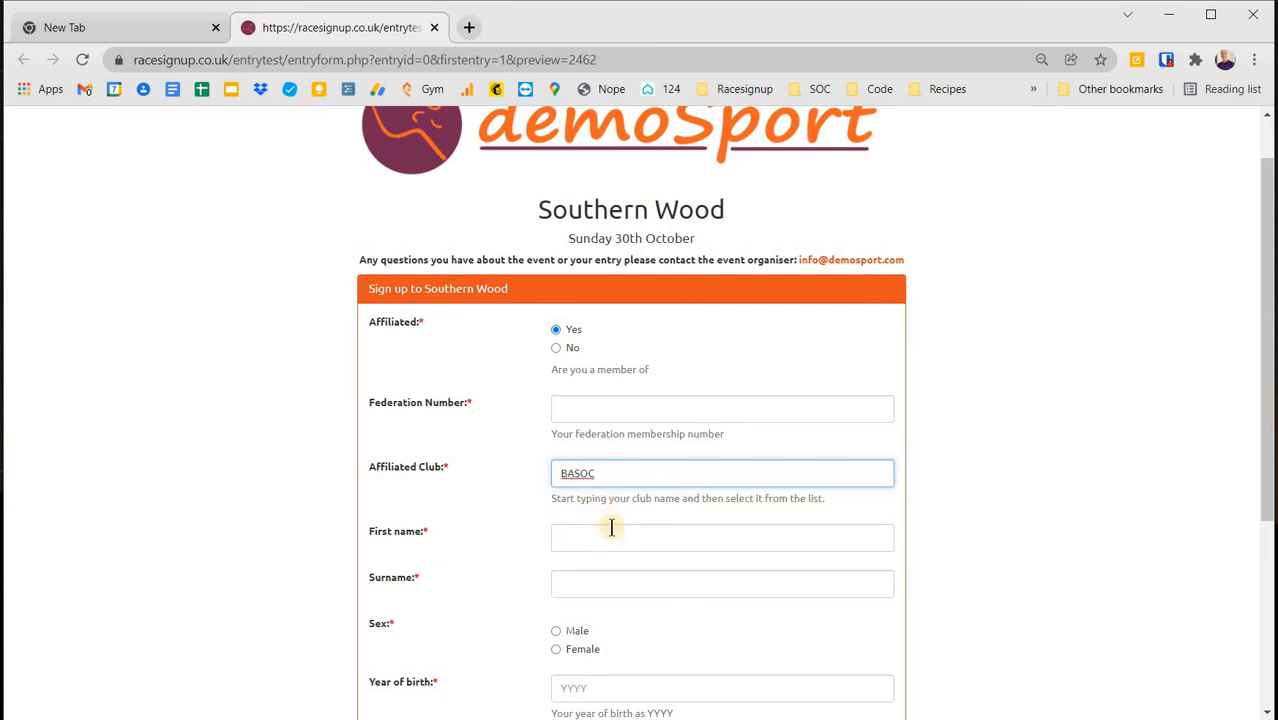
- Choose the Blue course and browse its start time slots without picking one
scroll(640, 555, "down", 1)
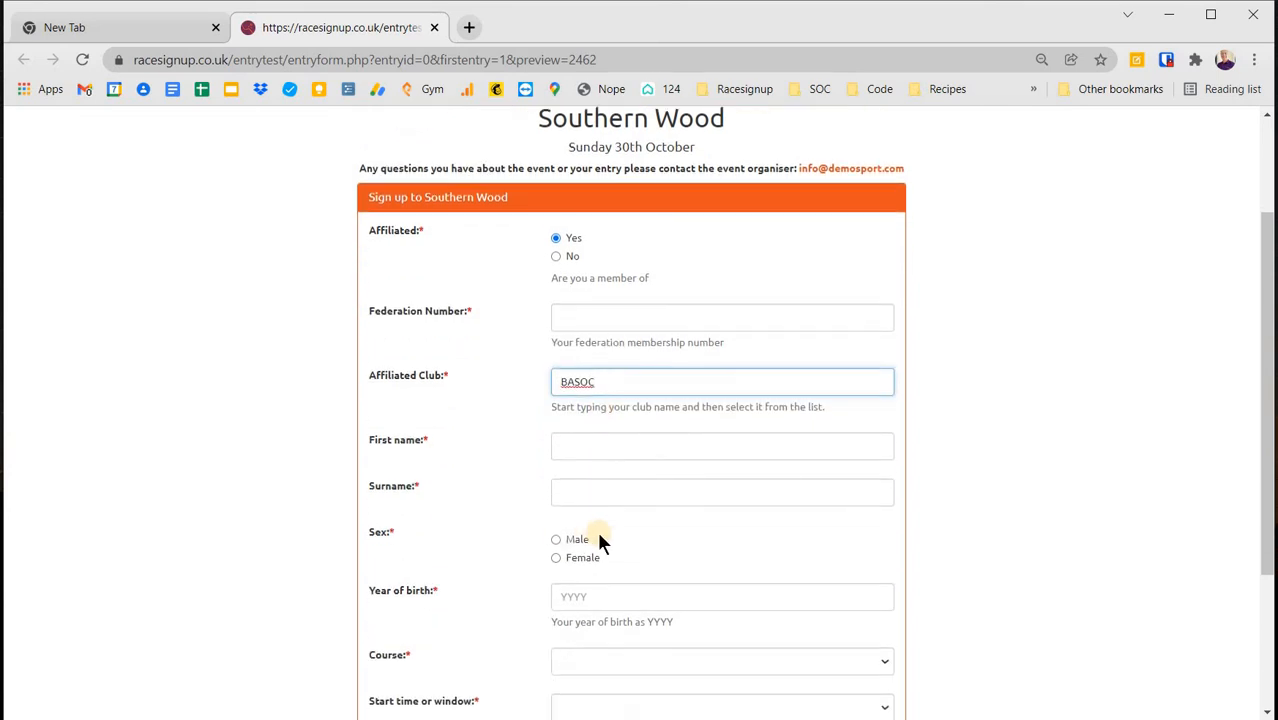
scroll(620, 540, "down", 1)
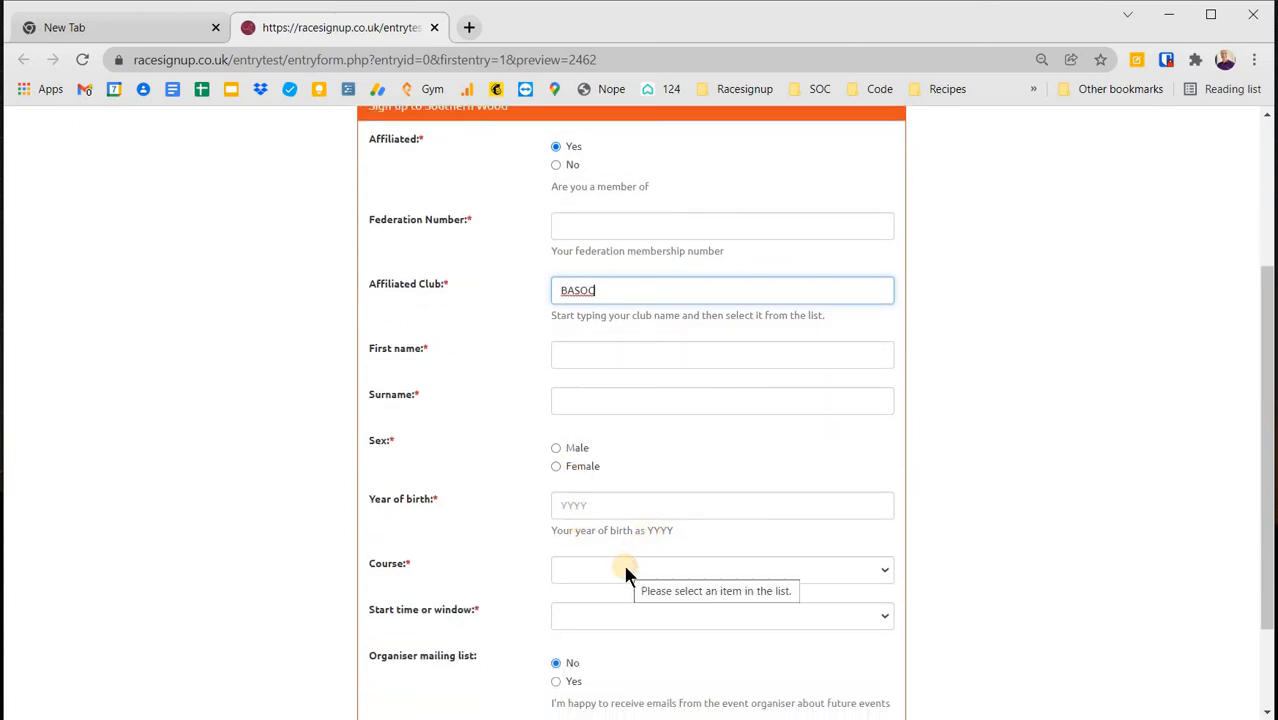
left_click(626, 570)
scroll(638, 520, "down", 1)
left_click(627, 478)
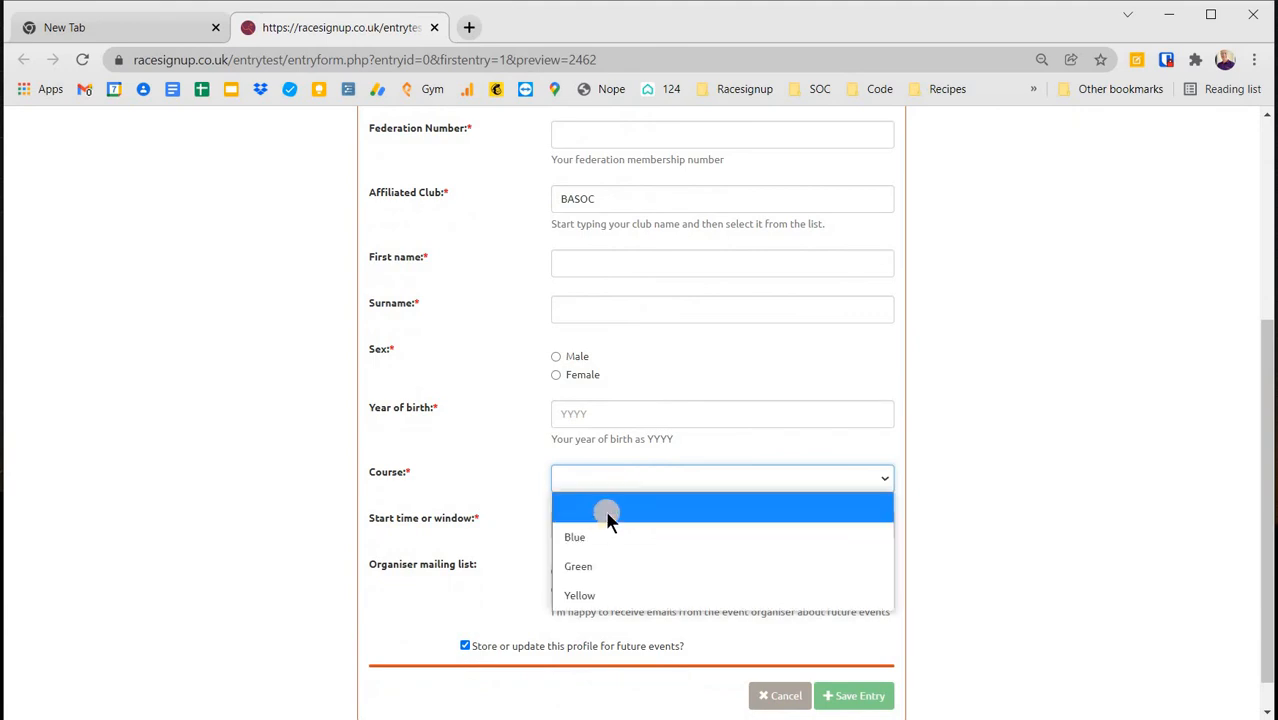
left_click(592, 540)
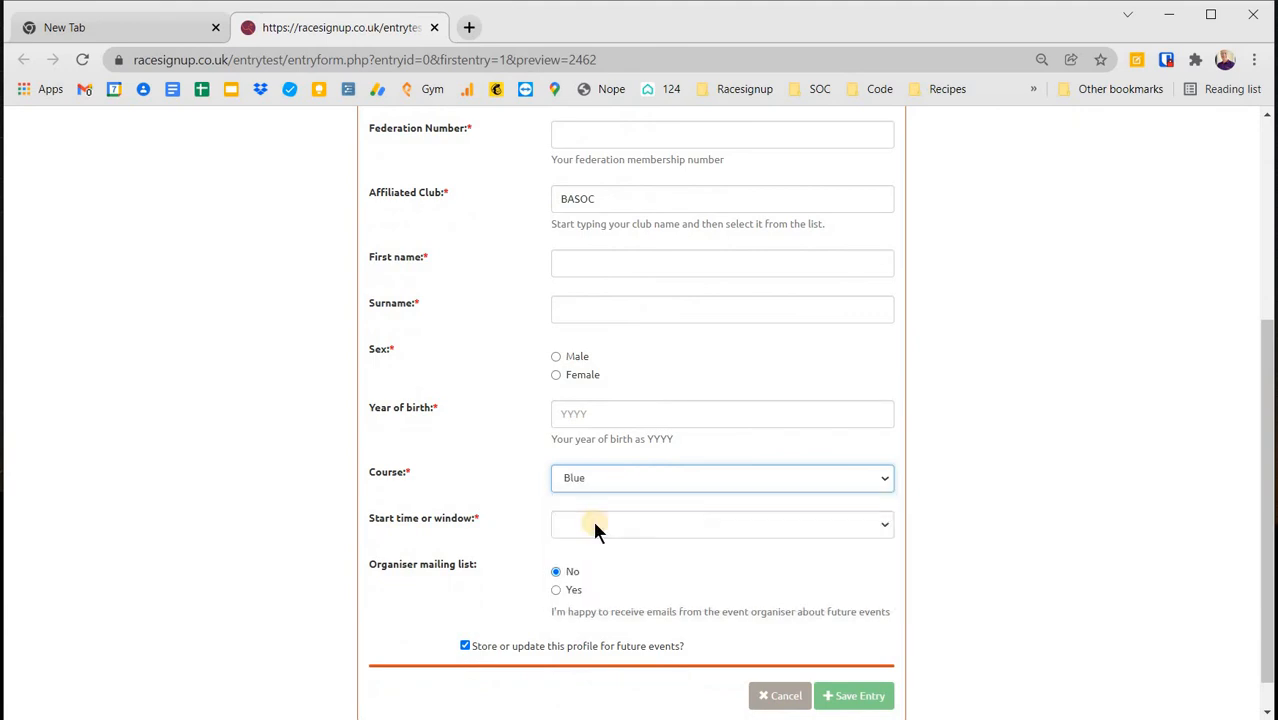
left_click(592, 520)
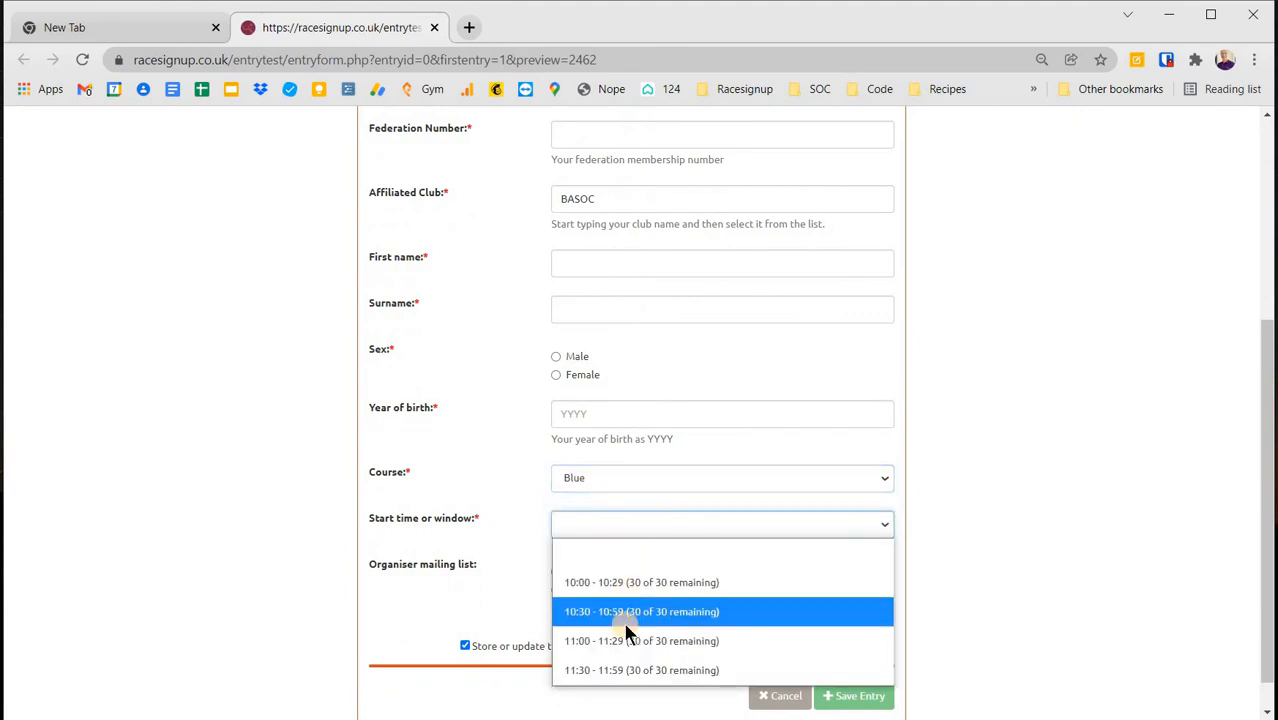
key("Up")
key("Up")
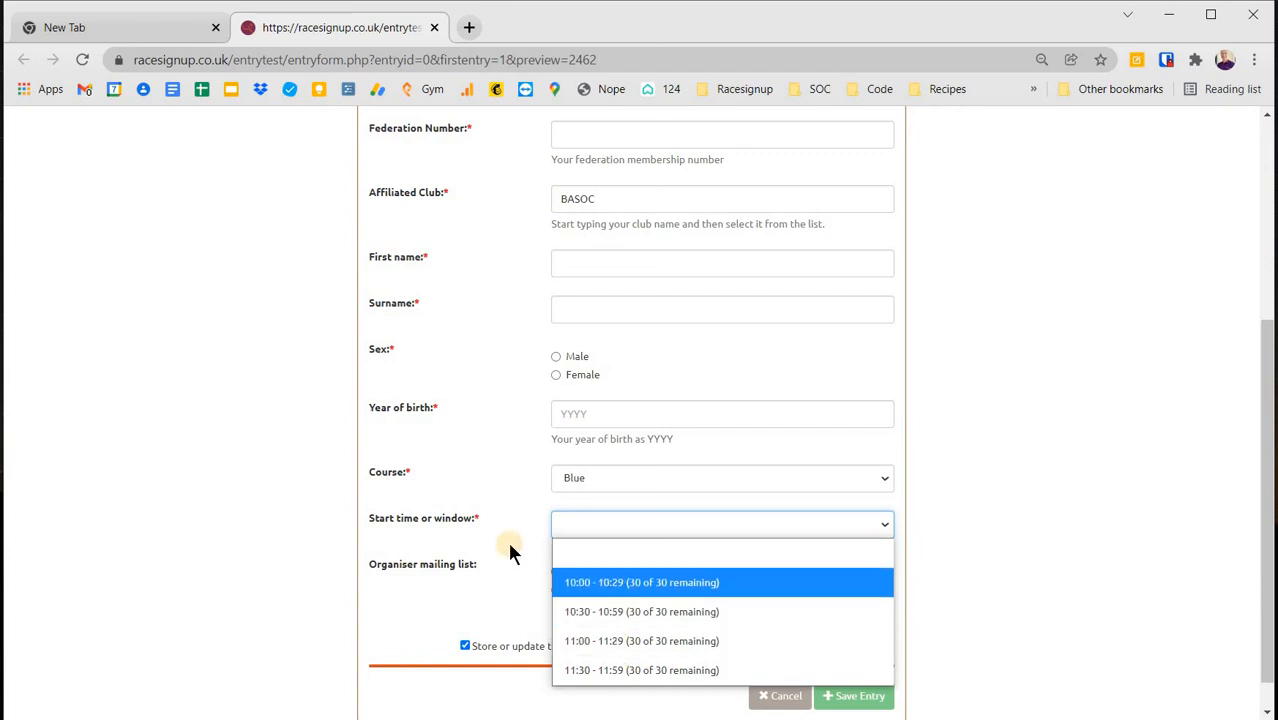
left_click(511, 544)
scroll(513, 531, "up", 3)
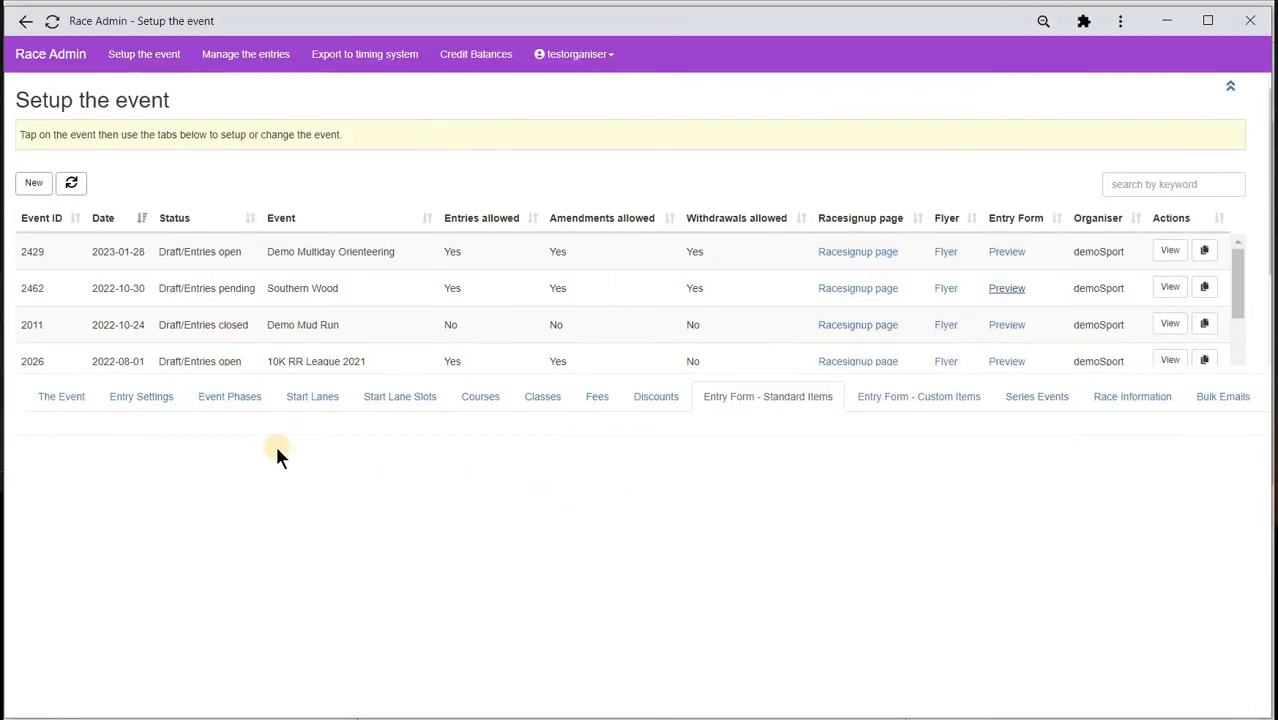
- For Southern Wood, retitle the federationMember item 'BOF member' with heading 'BOF'
left_click(285, 288)
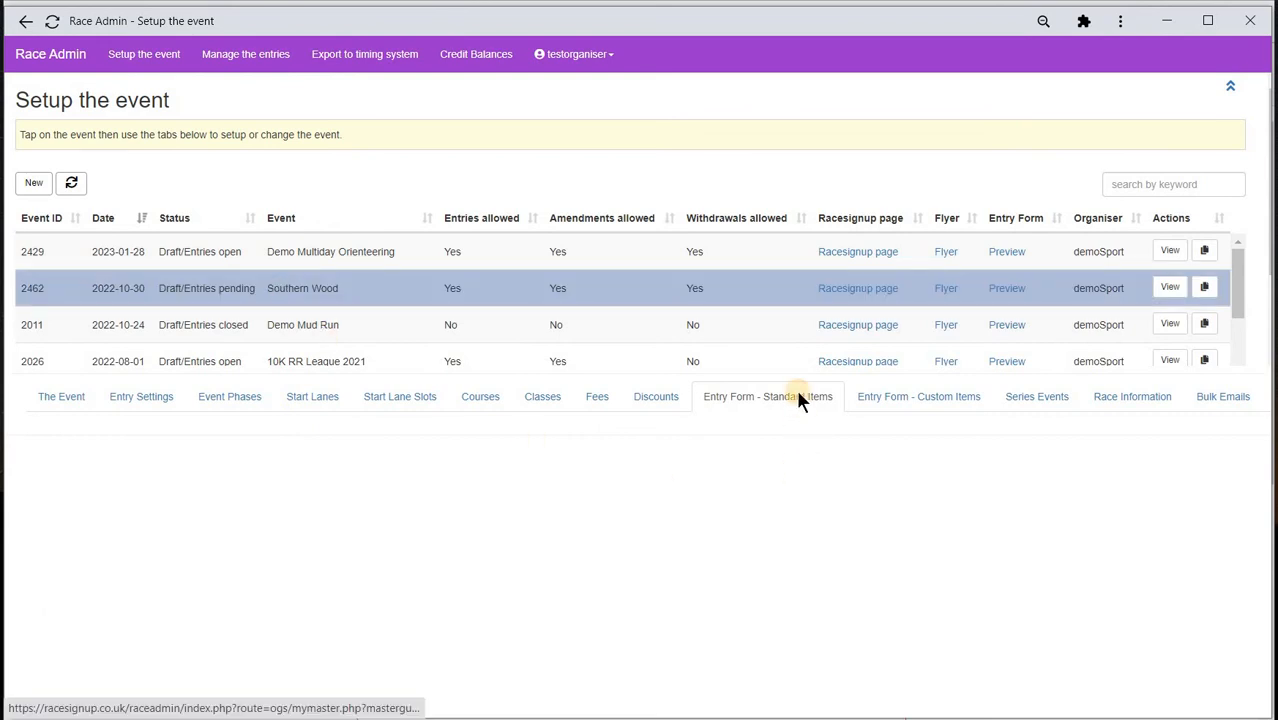
scroll(608, 434, "down", 4)
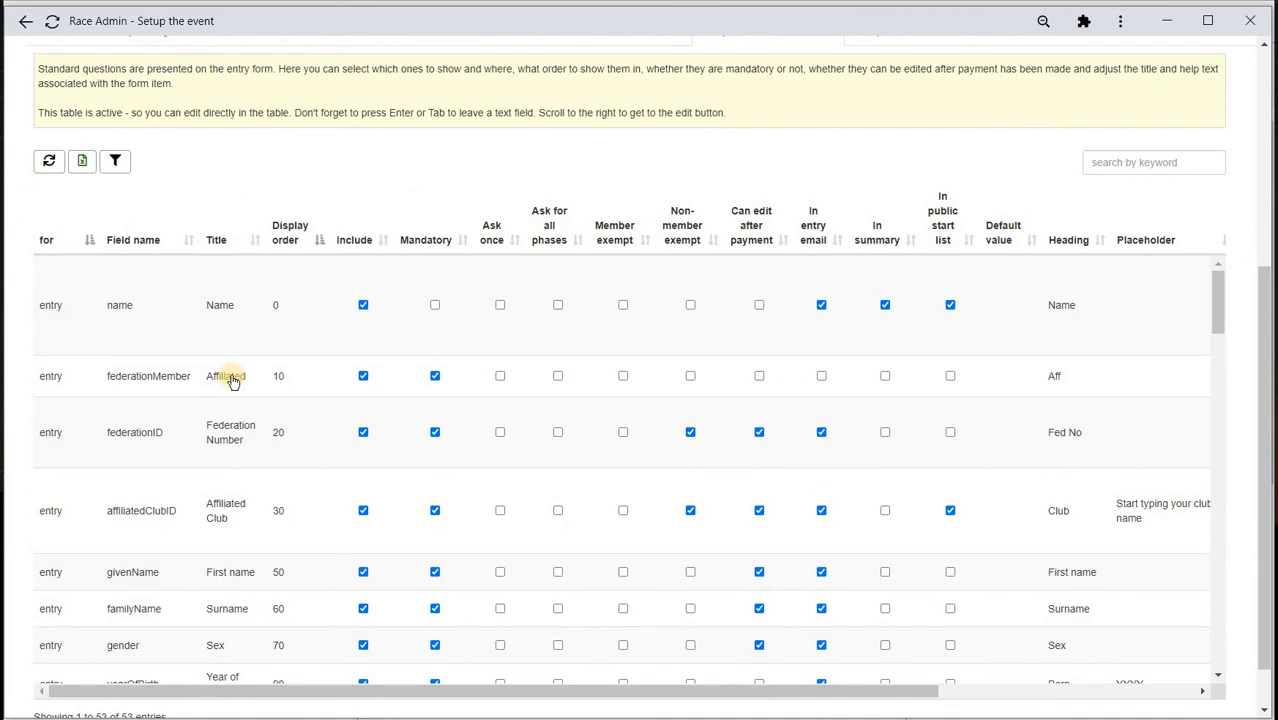
left_click(234, 377)
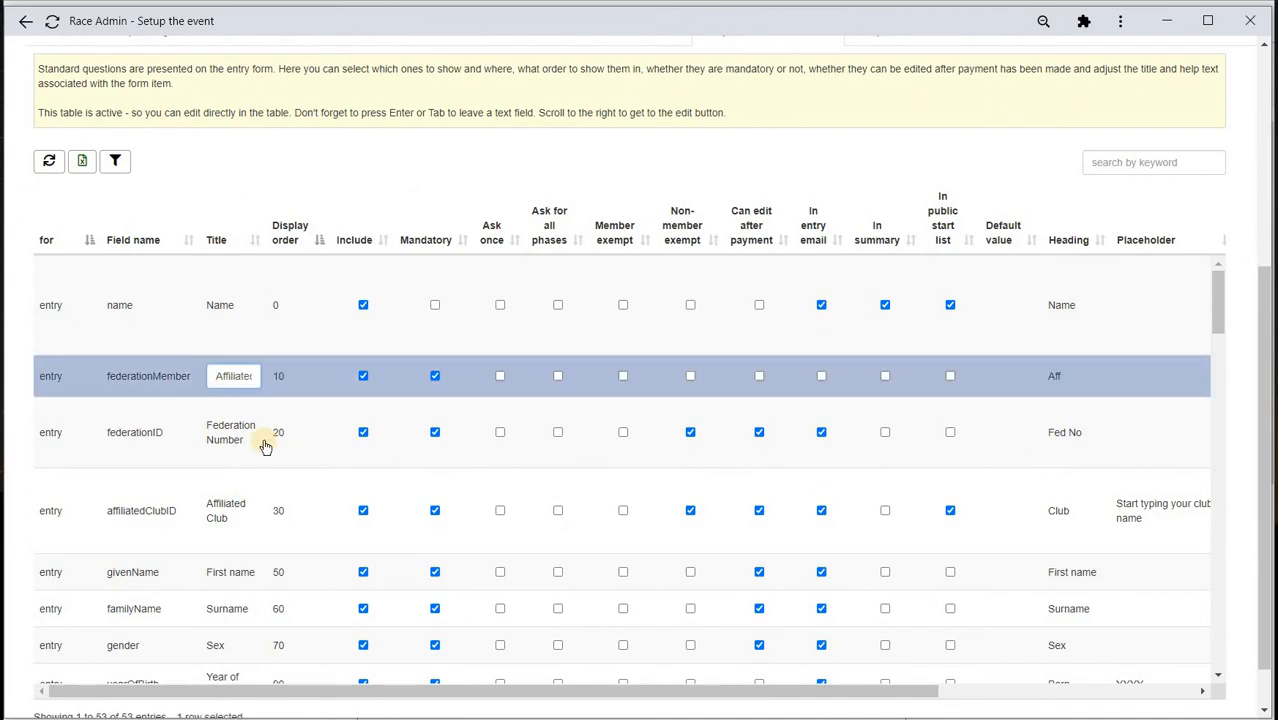
key("BackSpace")
key("BackSpace")
key("BackSpace")
key("BackSpace")
key("BackSpace")
key("BackSpace")
key("BackSpace")
key("BackSpace")
key("BackSpace")
key("BackSpace")
type("BOF member")
key("Return")
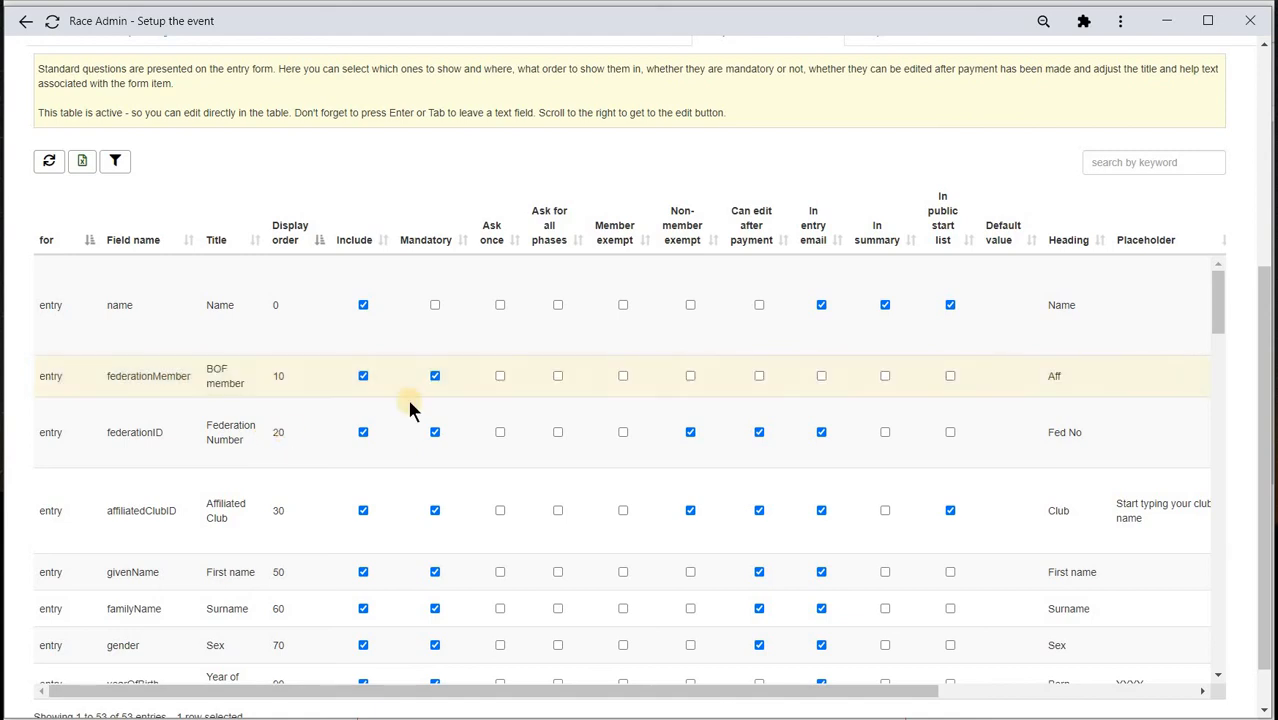
left_click(1055, 376)
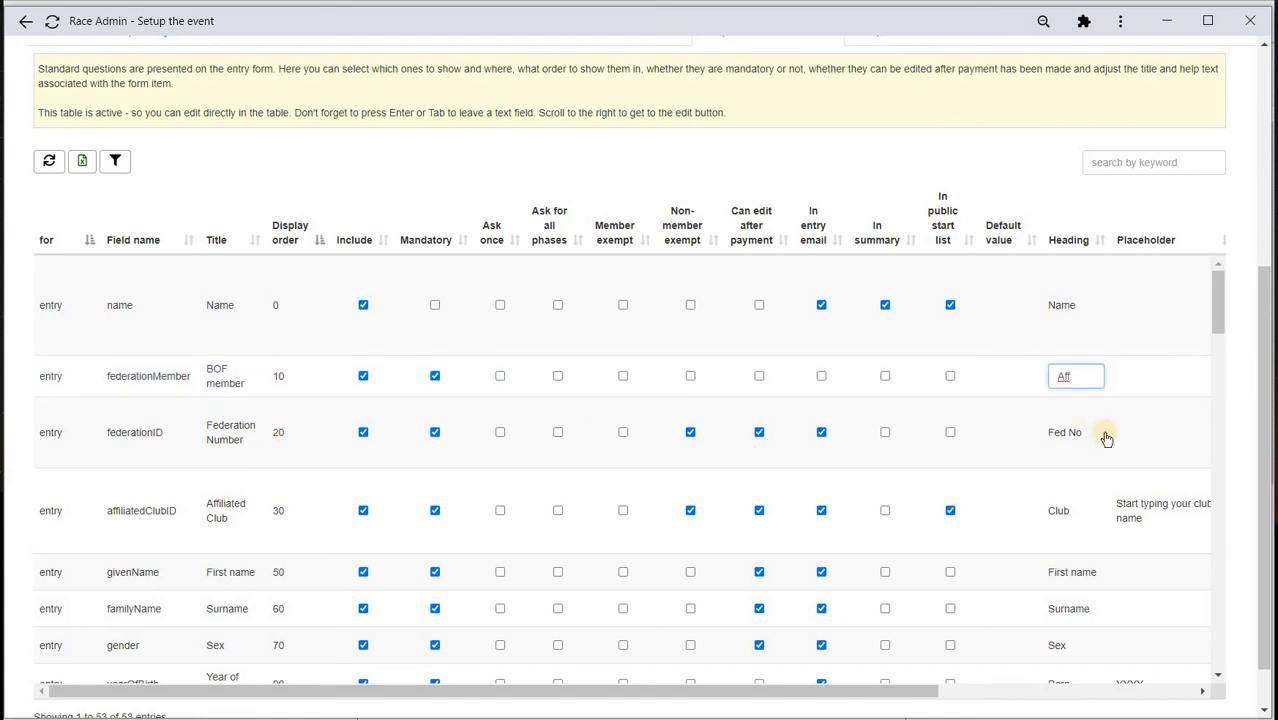
key("BackSpace")
key("BackSpace")
key("BackSpace")
type("BO")
key("Return")
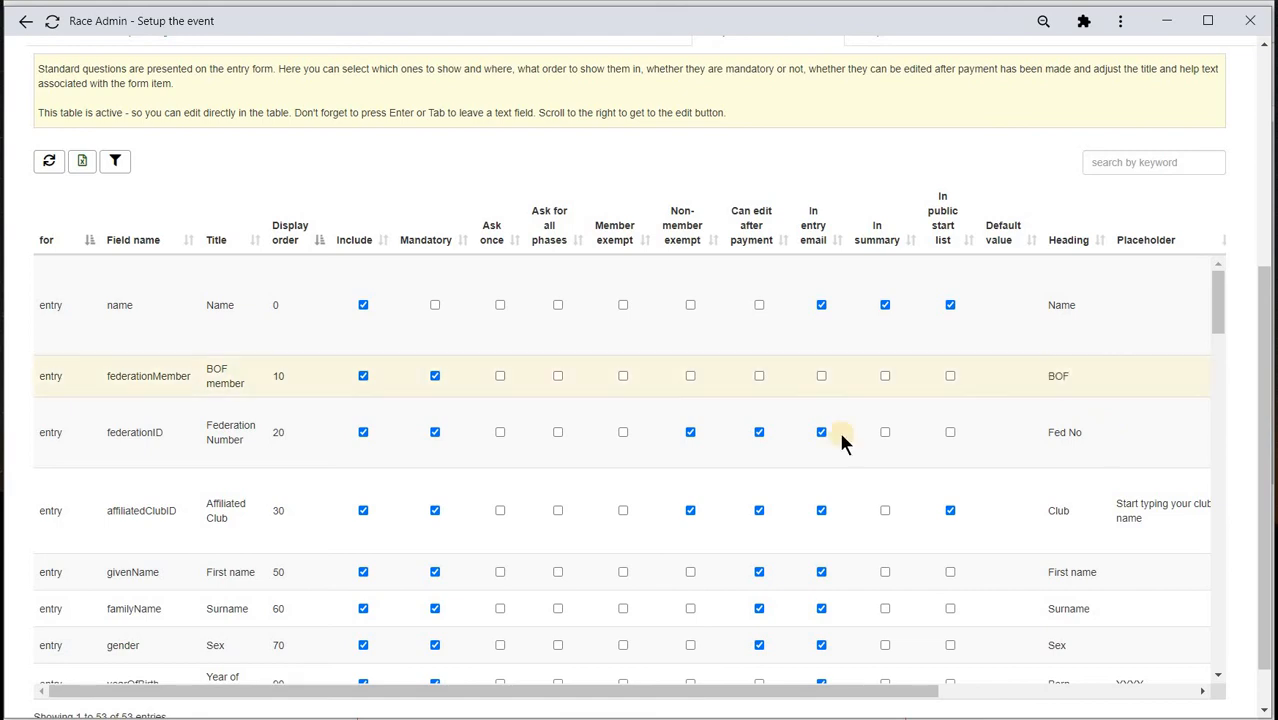
- Retitle the federationID item 'BOF member Number' and change its heading to 'BOF No'
left_click(221, 430)
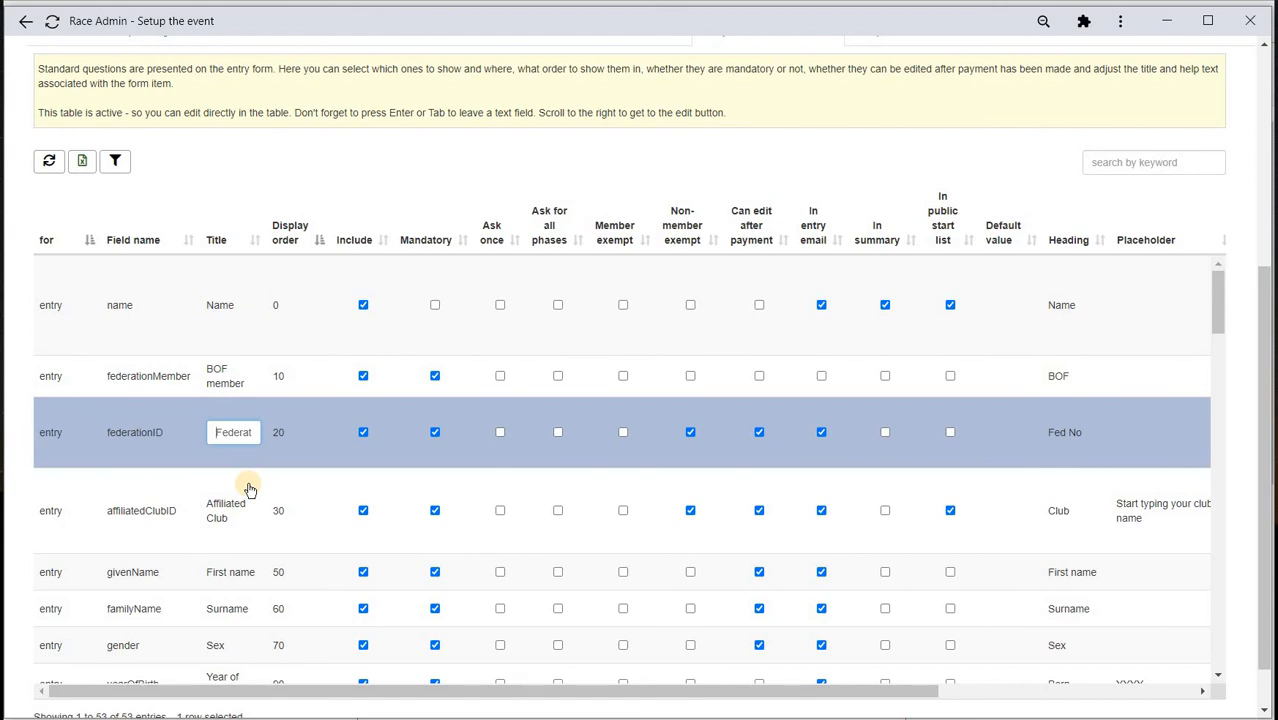
key("Delete")
key("Delete")
key("Delete")
key("Delete")
key("Delete")
key("Delete")
key("Delete")
key("Delete")
key("Delete")
key("Delete")
type("BOF member")
key("Return")
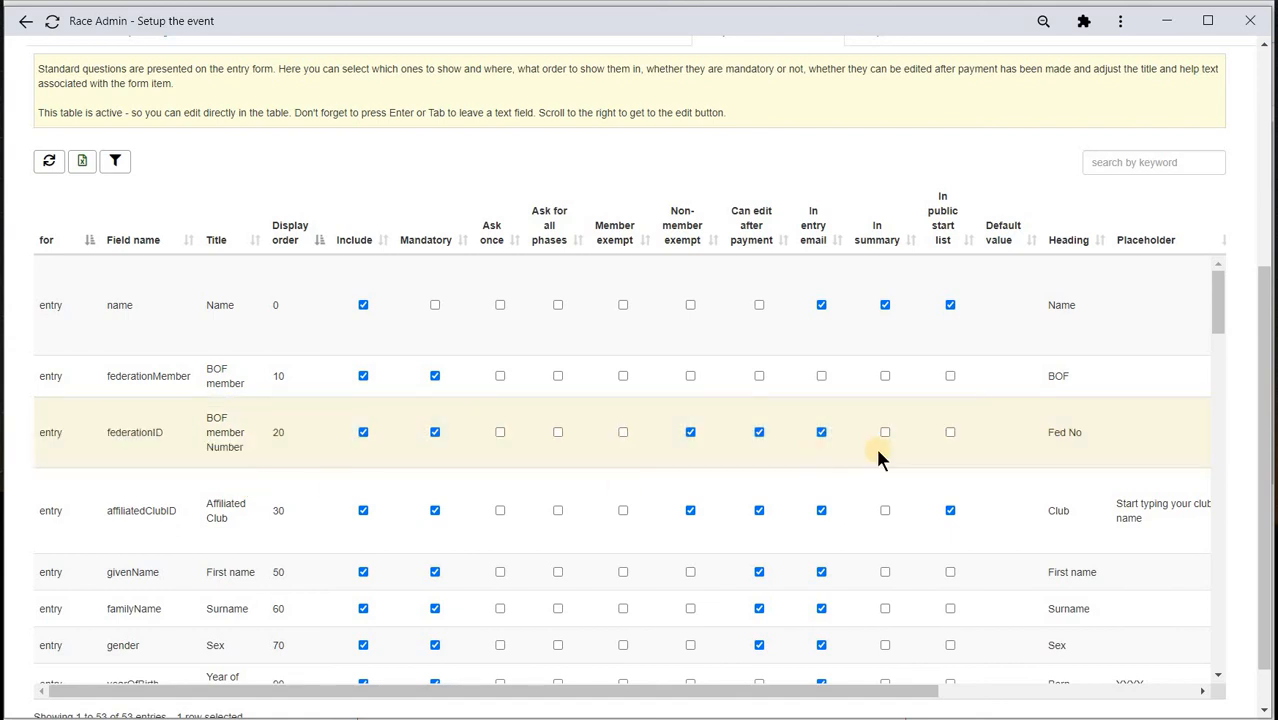
left_click(1068, 432)
left_click(1068, 432)
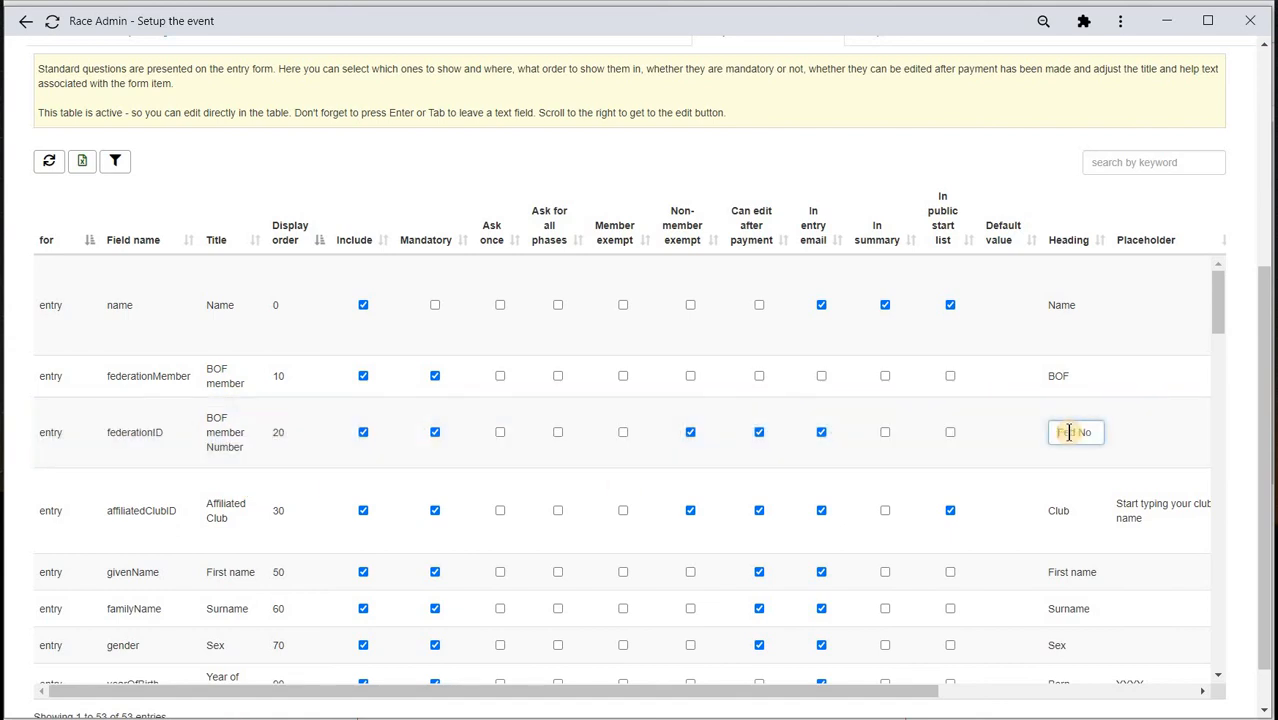
key("Return")
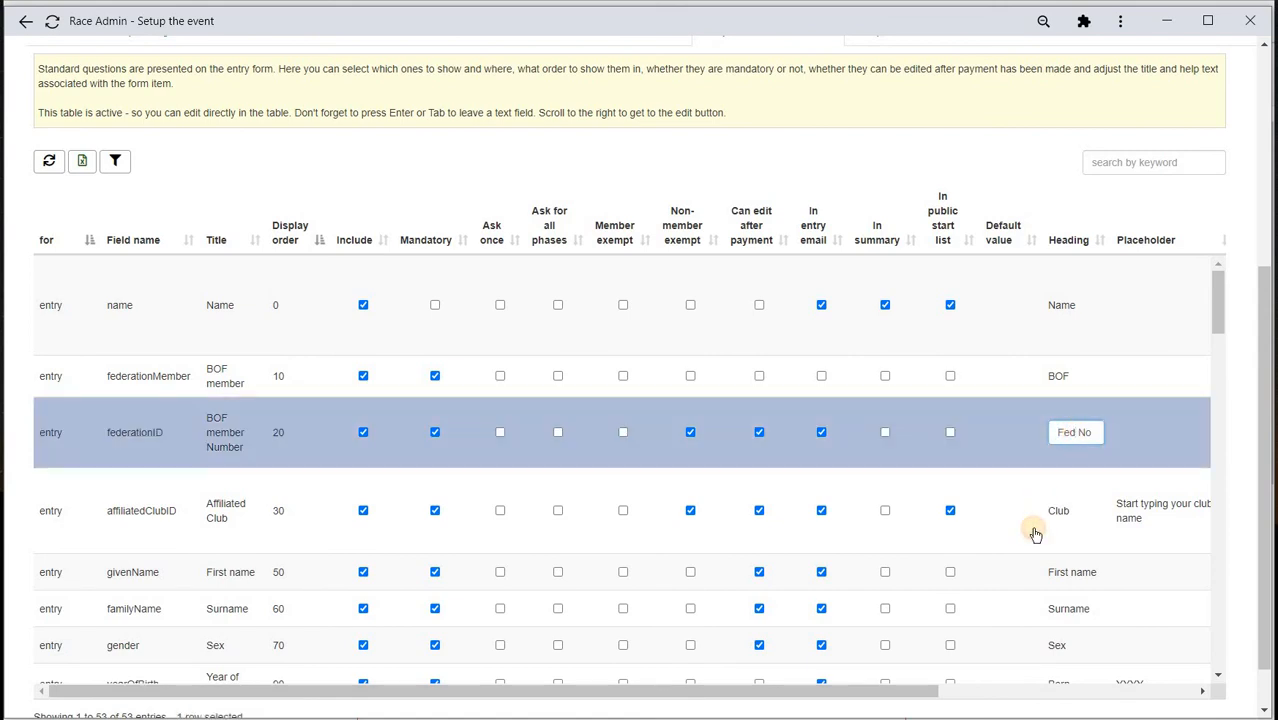
key("BackSpace")
key("BackSpace")
key("BackSpace")
key("BackSpace")
type("BOF")
key("Return")
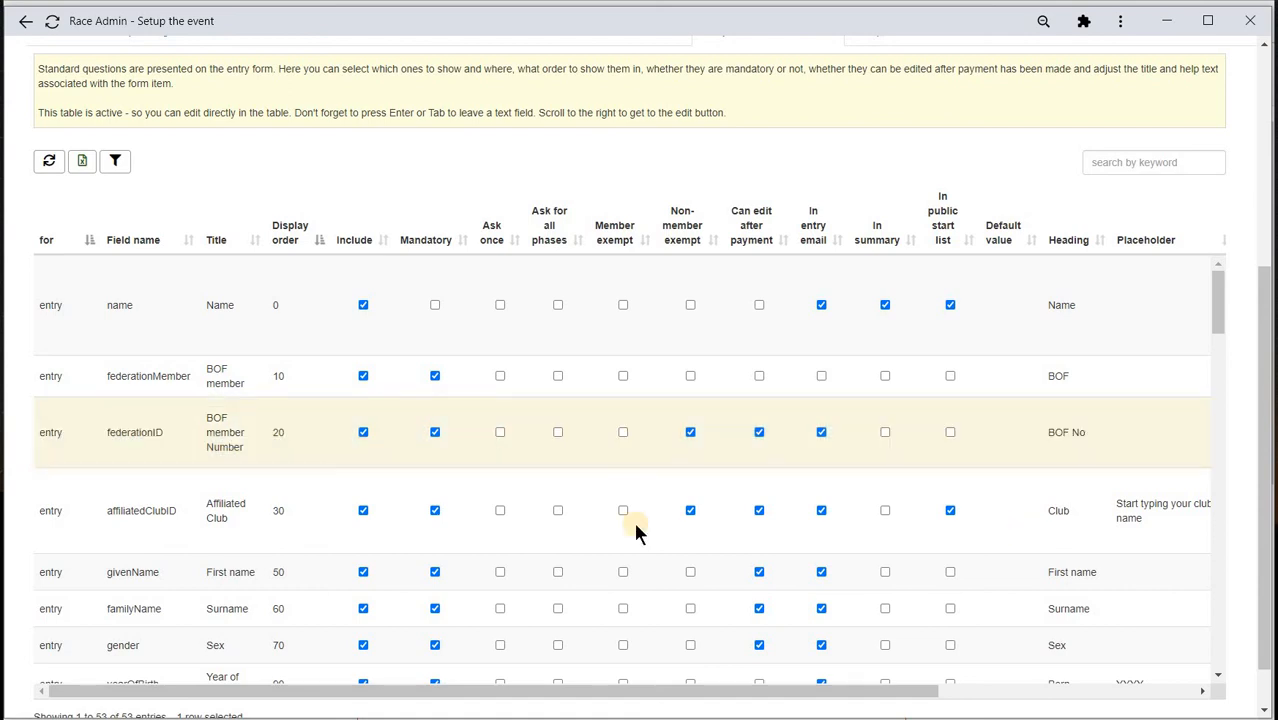
- Rename the affiliatedClubID item's title to 'Orienteering Club'
left_click(215, 507)
key("Delete")
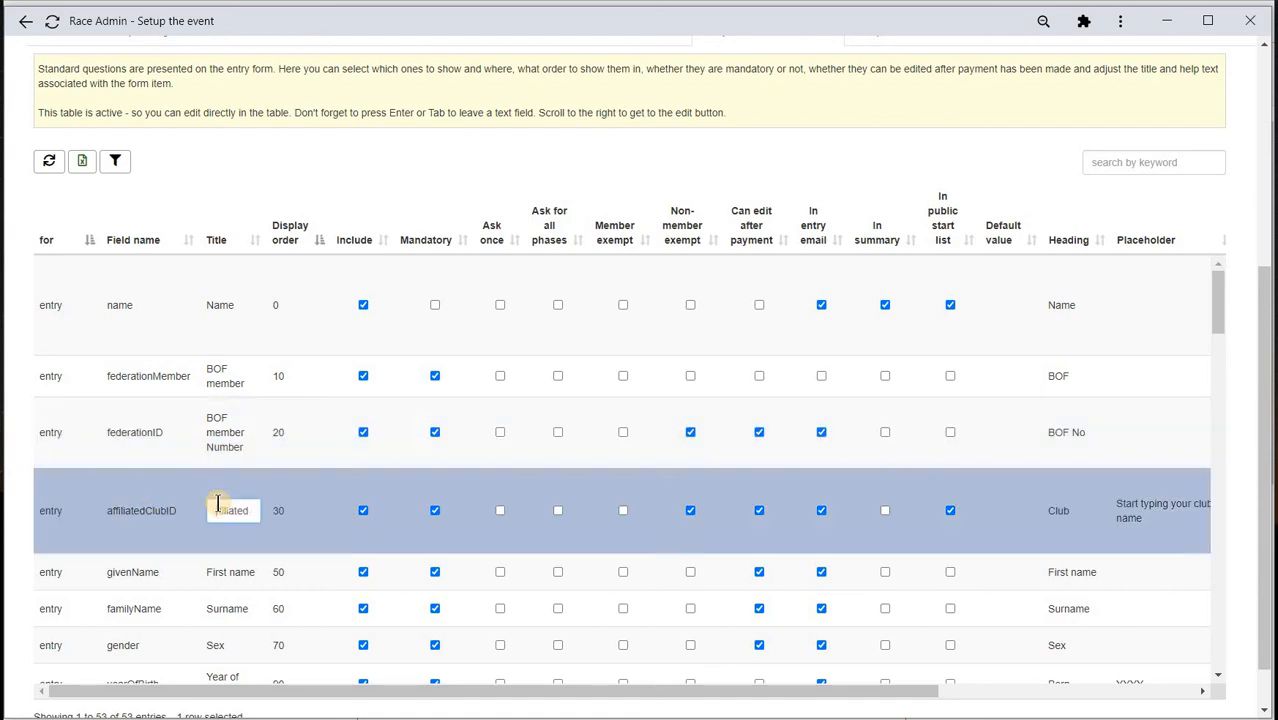
key("Delete")
key("Delete")
key("Delete")
key("Delete")
key("Delete")
key("Delete")
key("Delete")
key("Delete")
key("Delete")
type("Club")
type("Oriente")
type("ering")
key("Return")
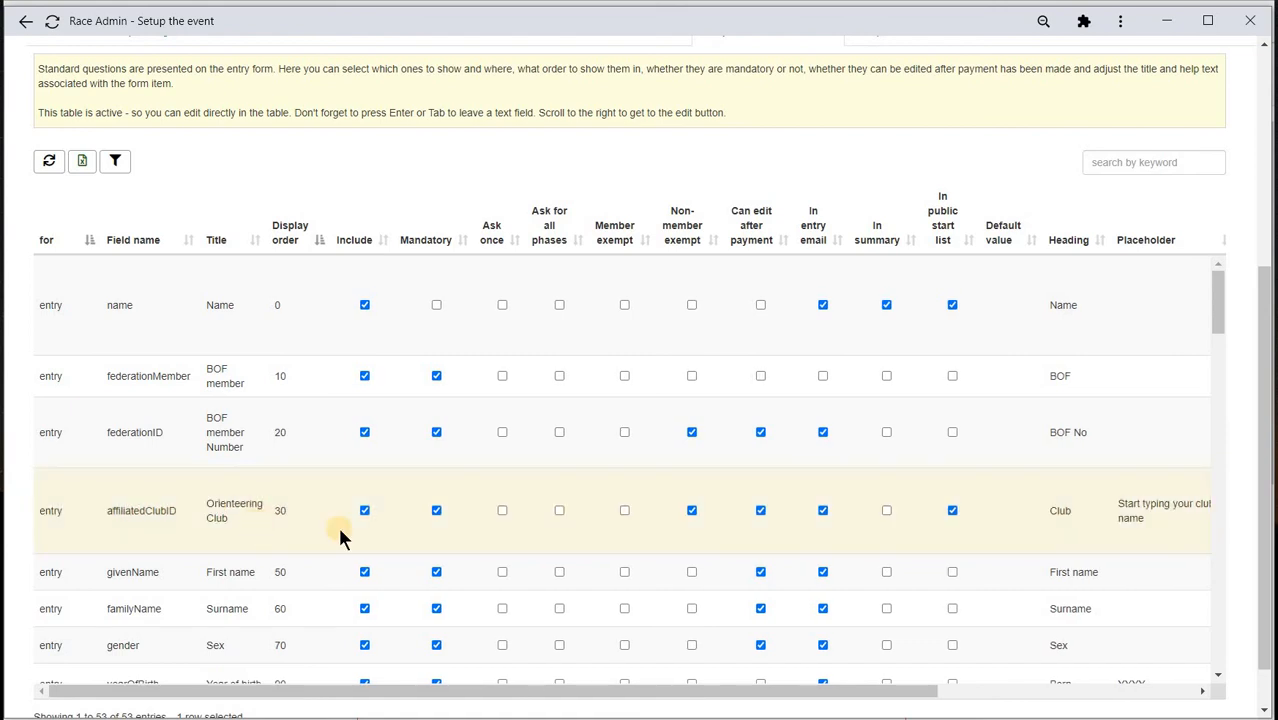
- Retitle the startLaneSlotID item 'Preferred start time'
left_click(456, 529)
scroll(476, 532, "up", 2)
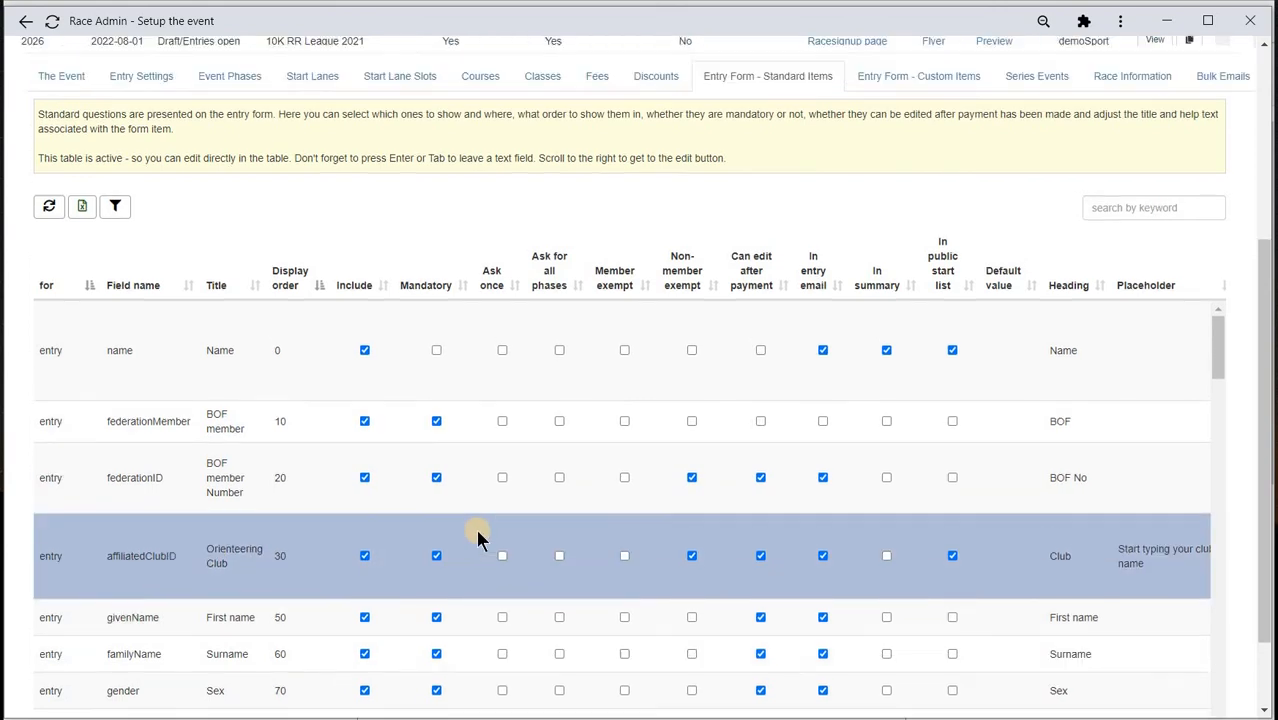
scroll(477, 538, "down", 1)
scroll(394, 553, "down", 2)
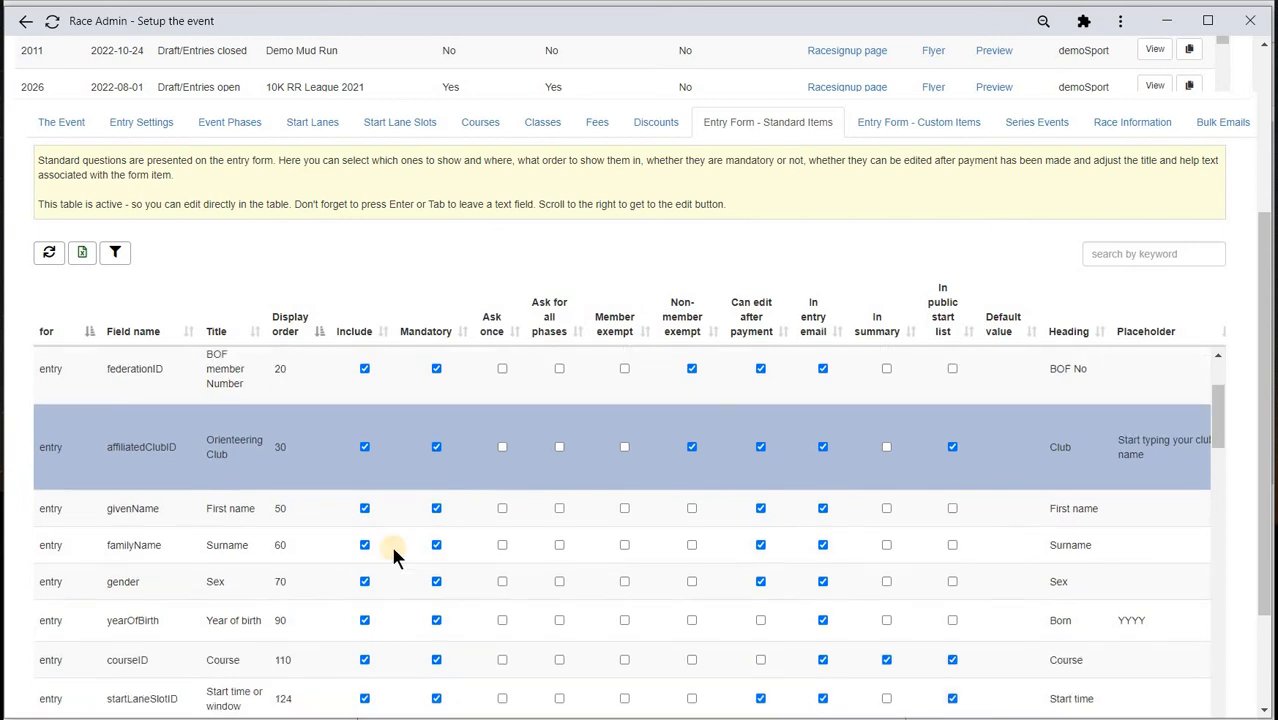
left_click(230, 577)
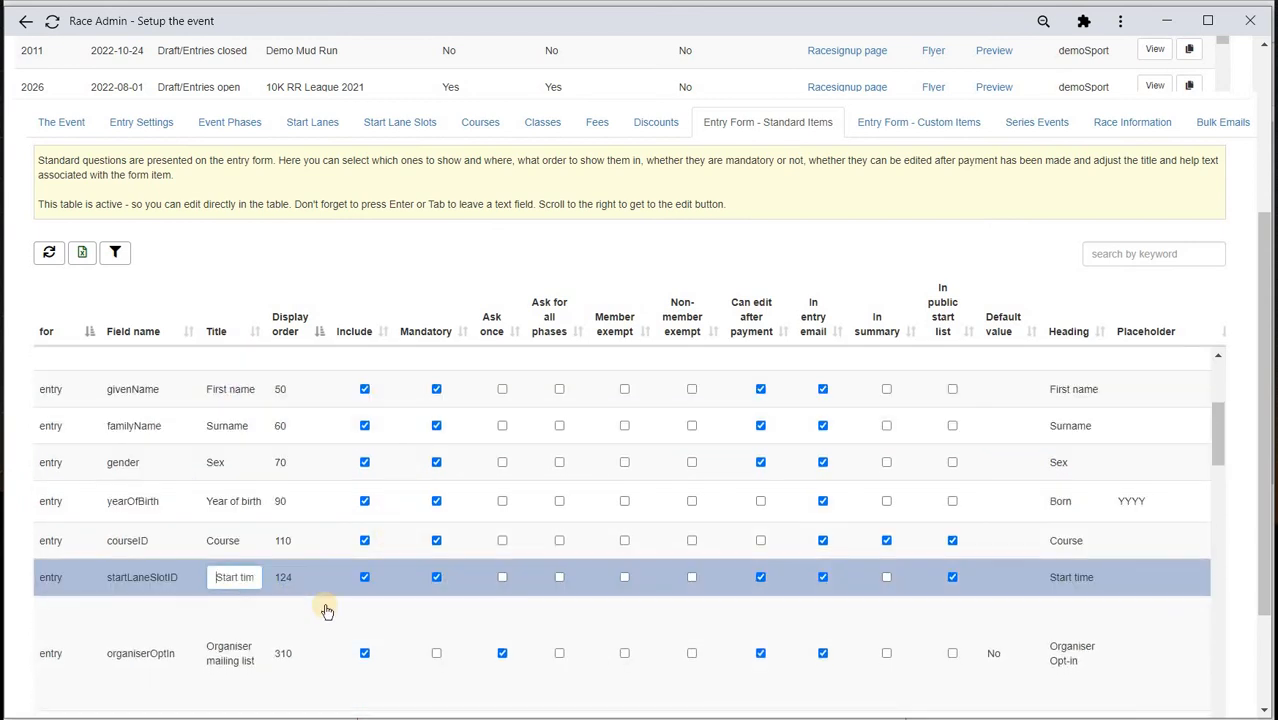
key("Right")
key("Right")
key("Right")
key("Right")
key("Right")
key("Left")
key("Left")
key("Left")
key("Left")
key("Left")
type("Preferred start time")
key("Return")
scroll(364, 604, "up", 2)
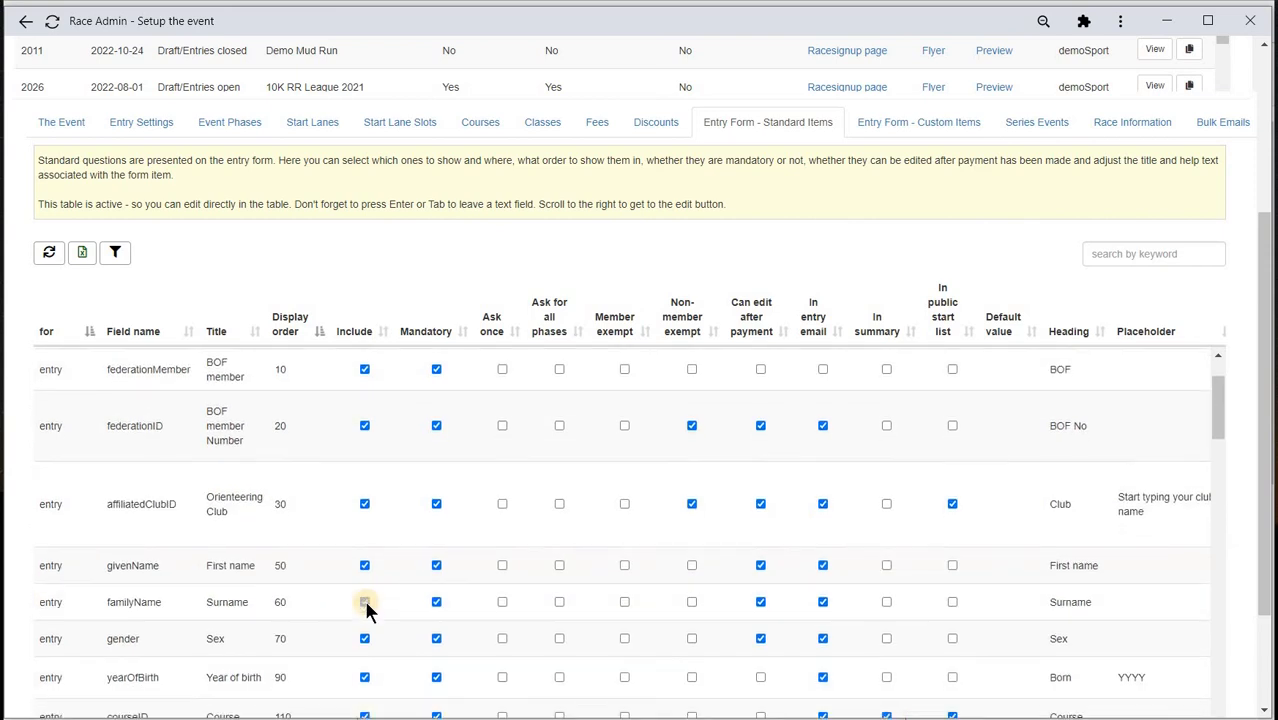
scroll(365, 604, "down", 1)
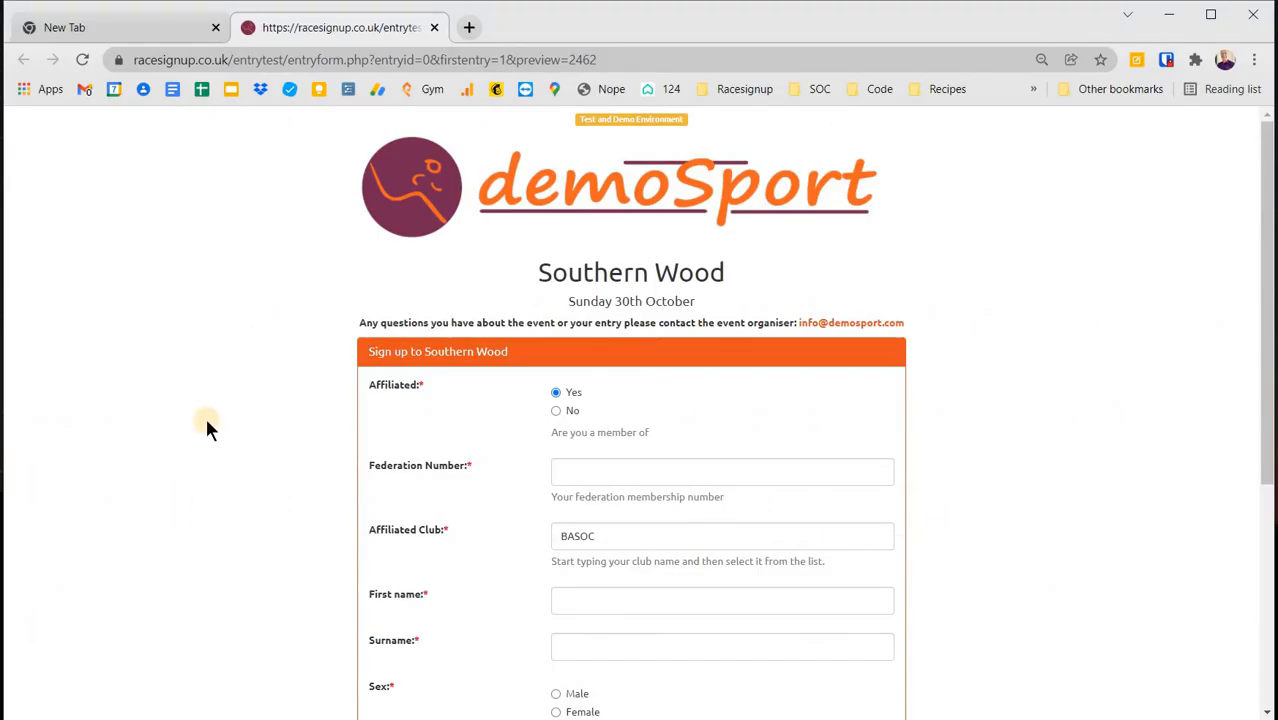
- Reload the entry form preview to check the BOF member question, then return to Race Admin
left_click(84, 59)
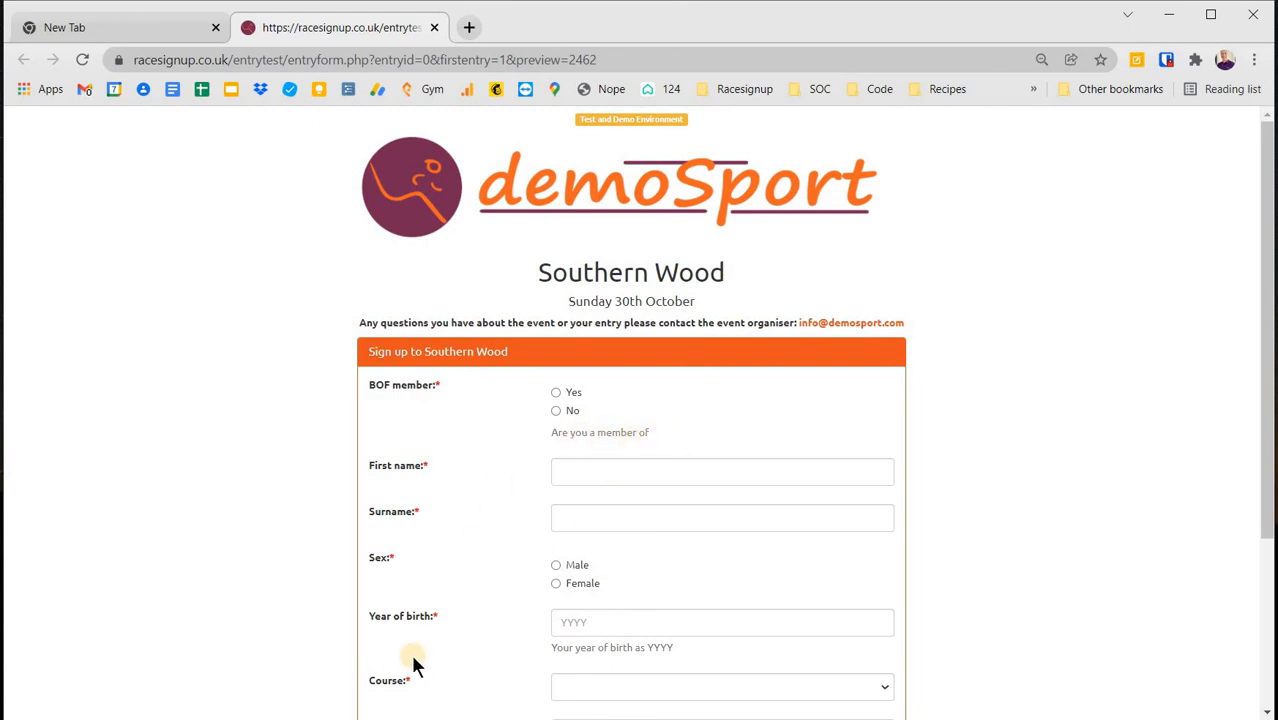
key("alt+Tab")
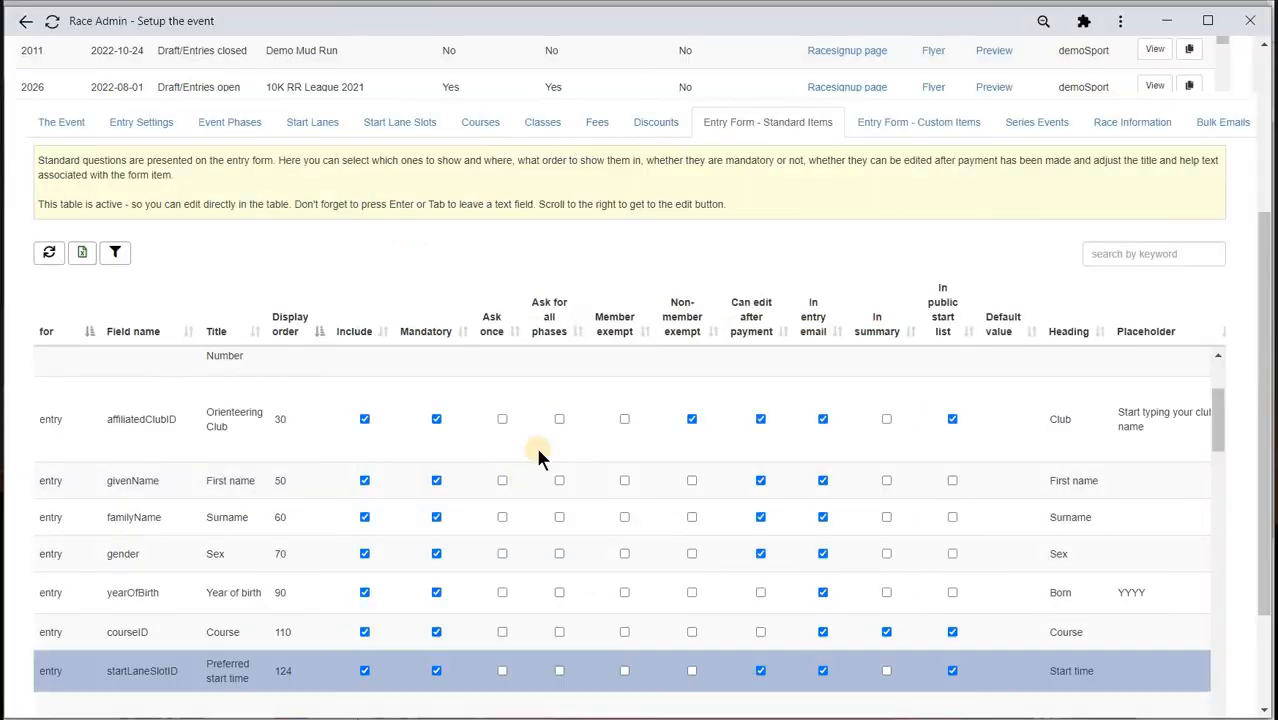
- Extend the BOF item's tooltip to 'Are you a member of British Orienteering', then bring the preview forward
scroll(577, 463, "up", 3)
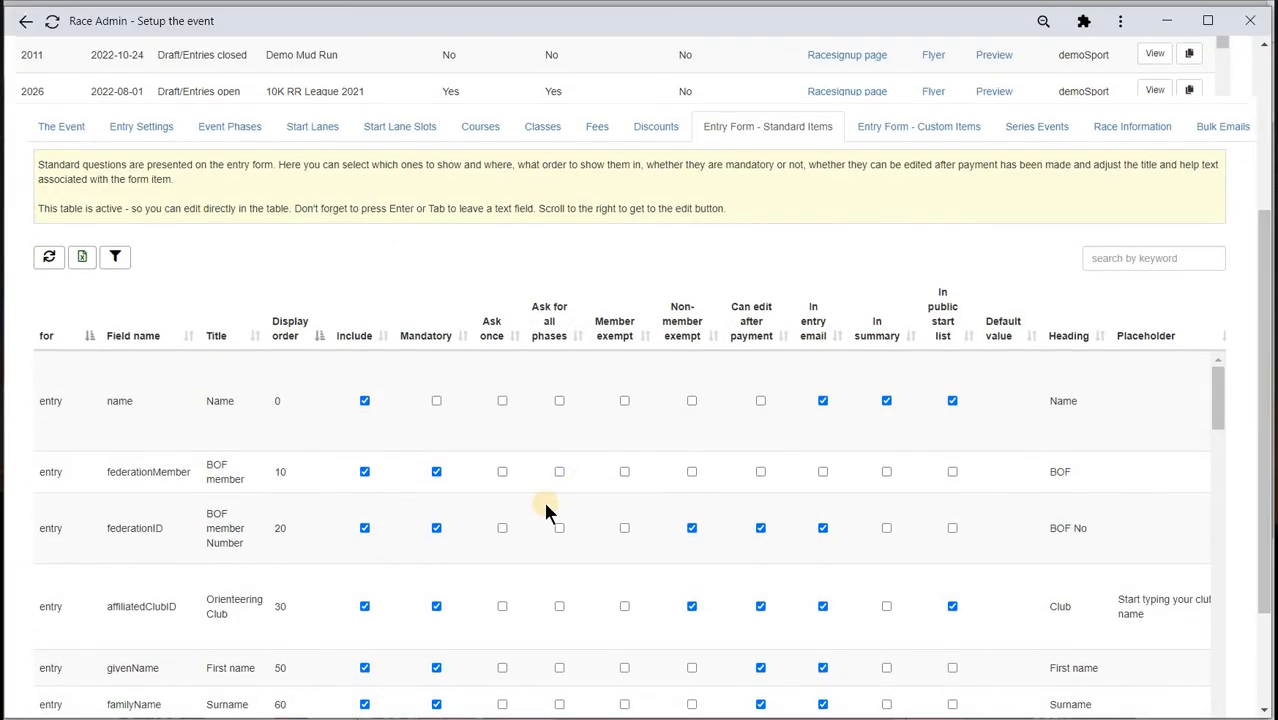
scroll(415, 563, "up", 1)
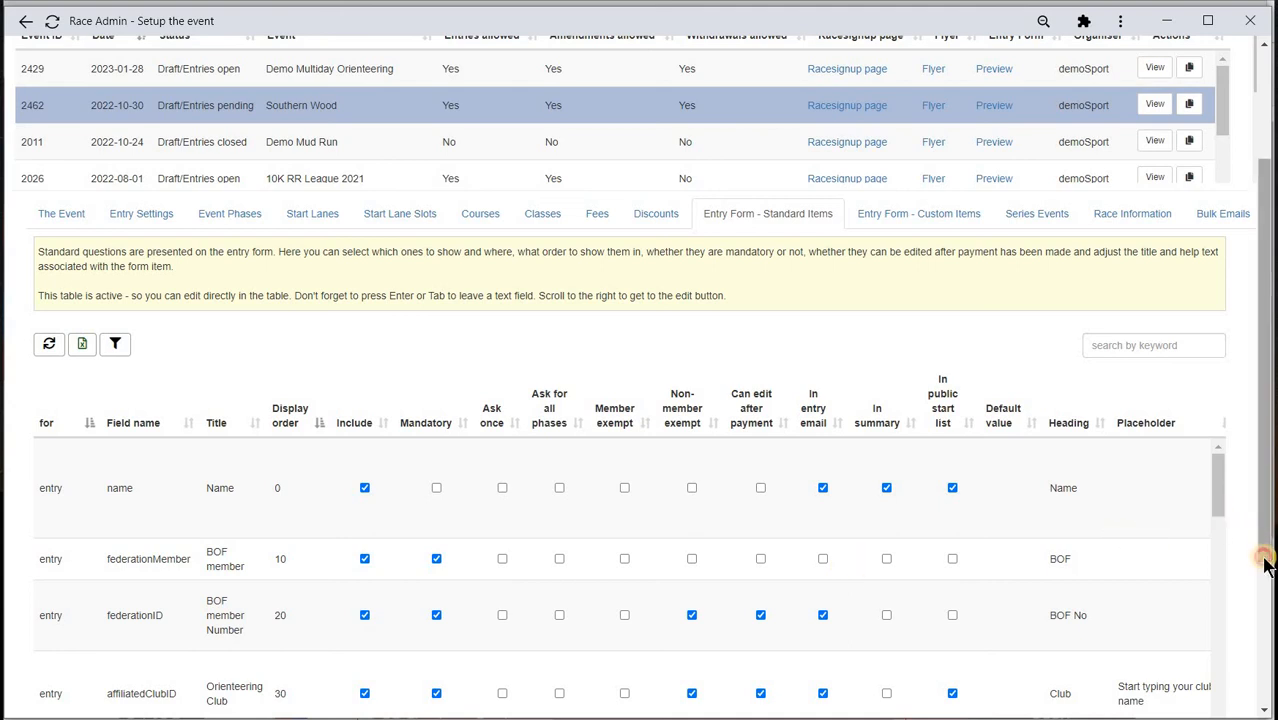
scroll(1265, 645, "down", 1)
scroll(1265, 650, "down", 3)
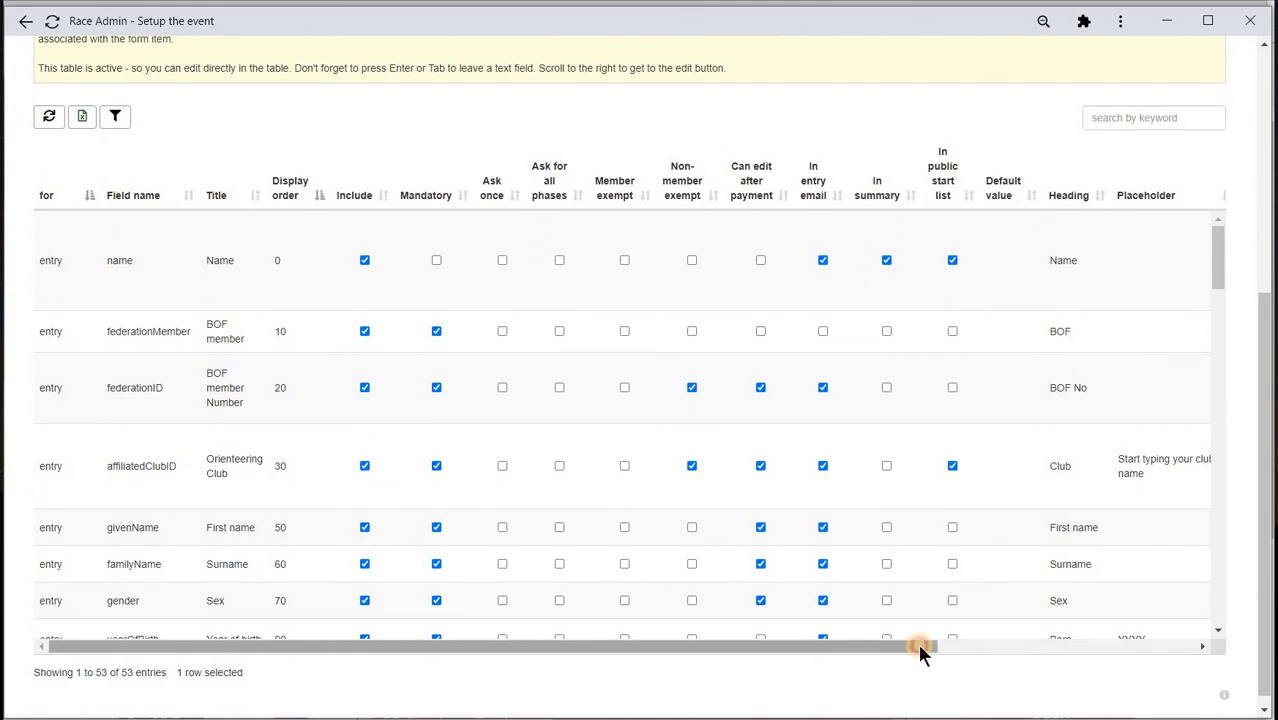
left_click_drag(918, 645, 1212, 645)
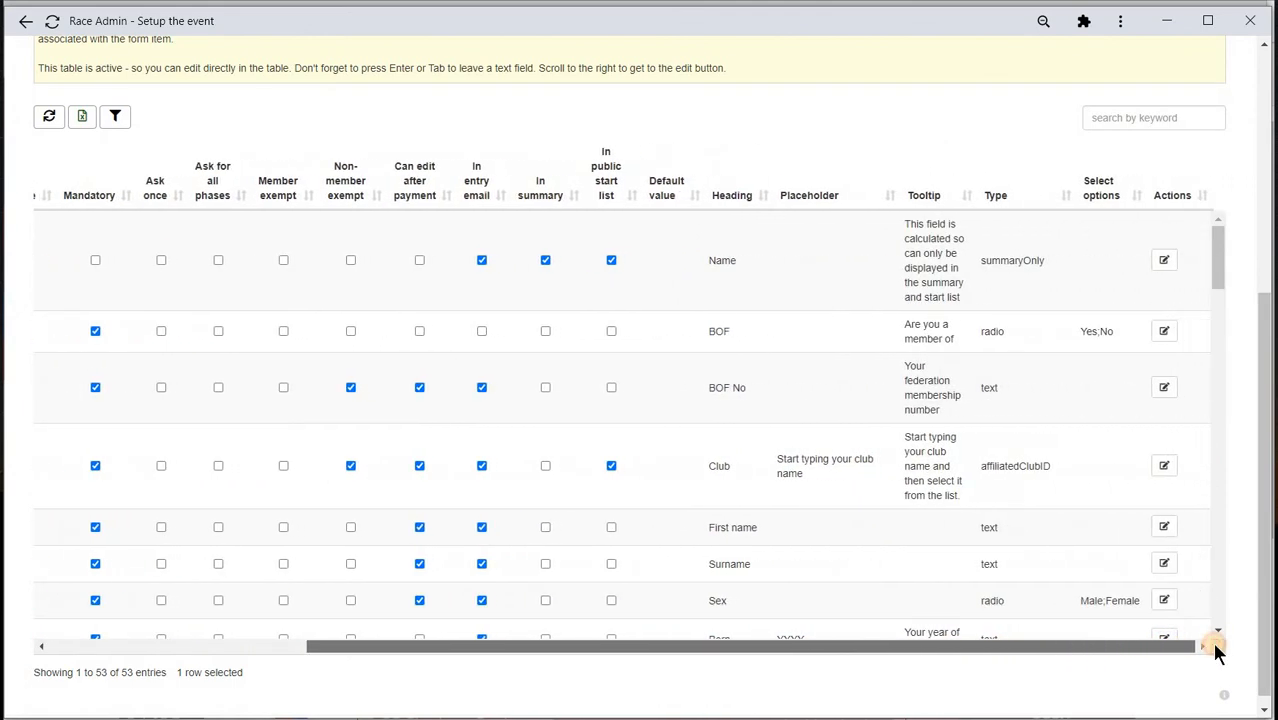
left_click(950, 334)
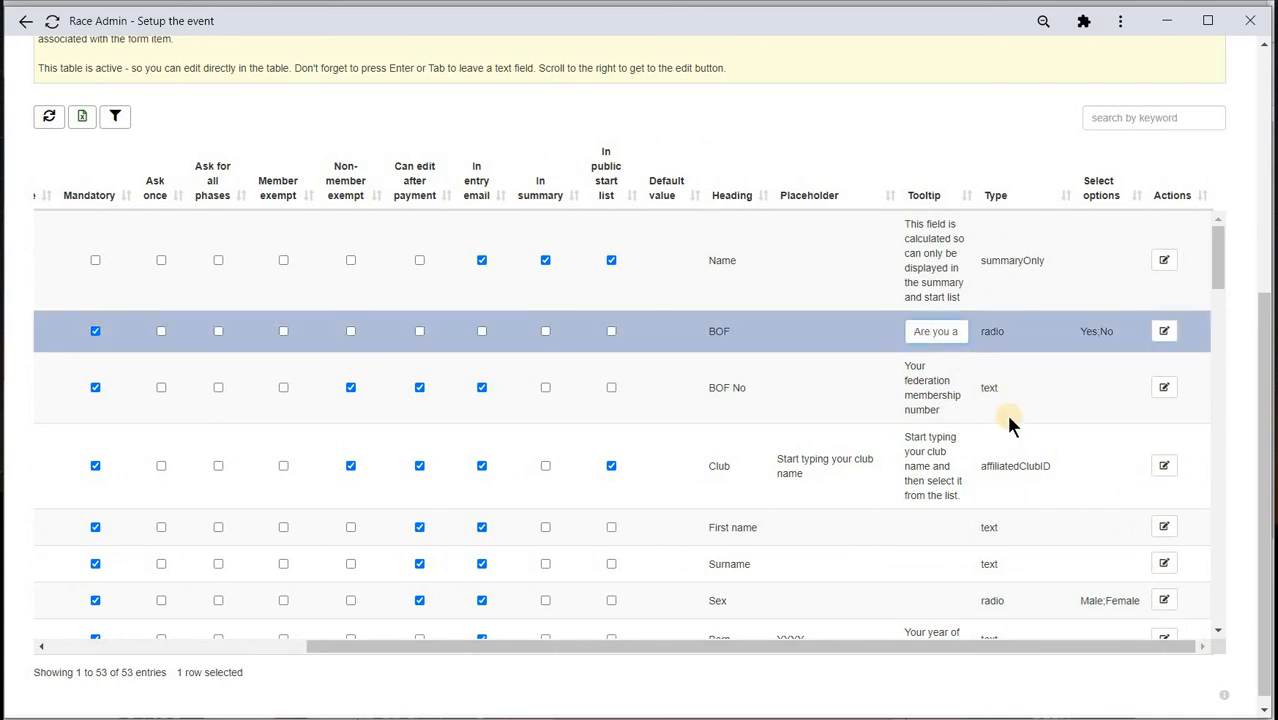
key("End")
type("Bri")
type("t")
type("ish Or")
type("ienteering")
key("Return")
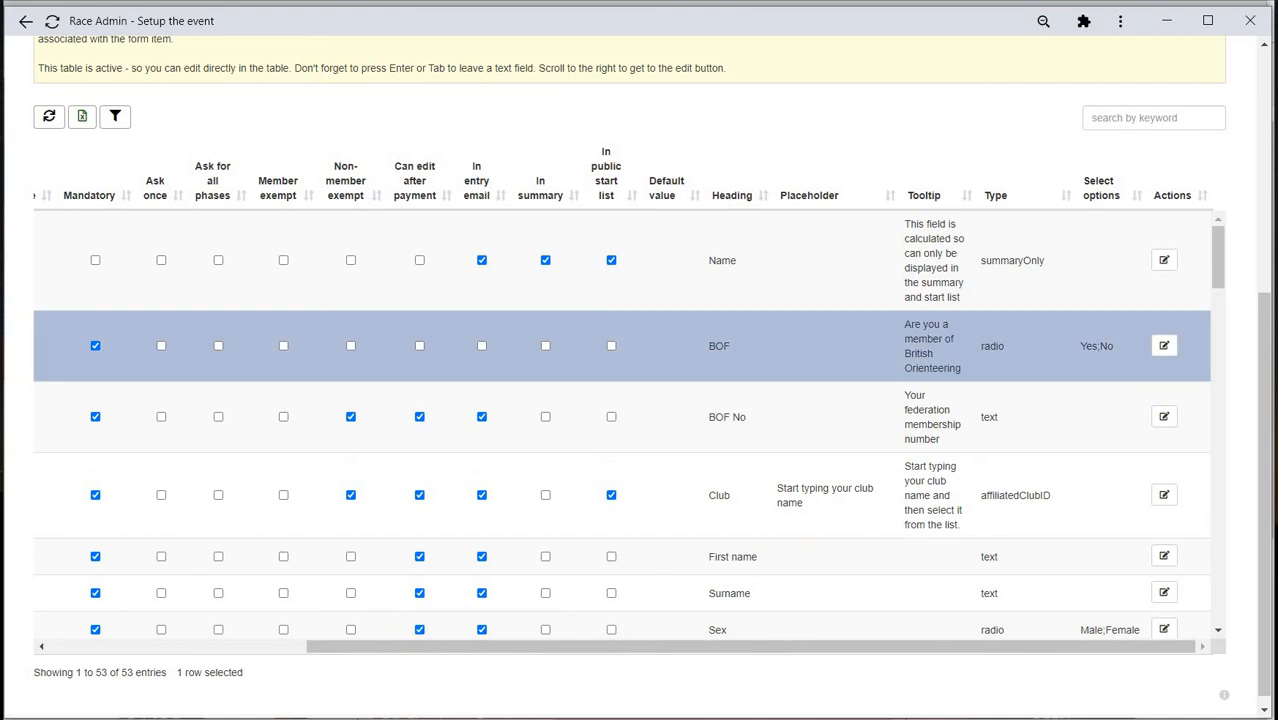
mouse_move(40, 717)
left_click(45, 688)
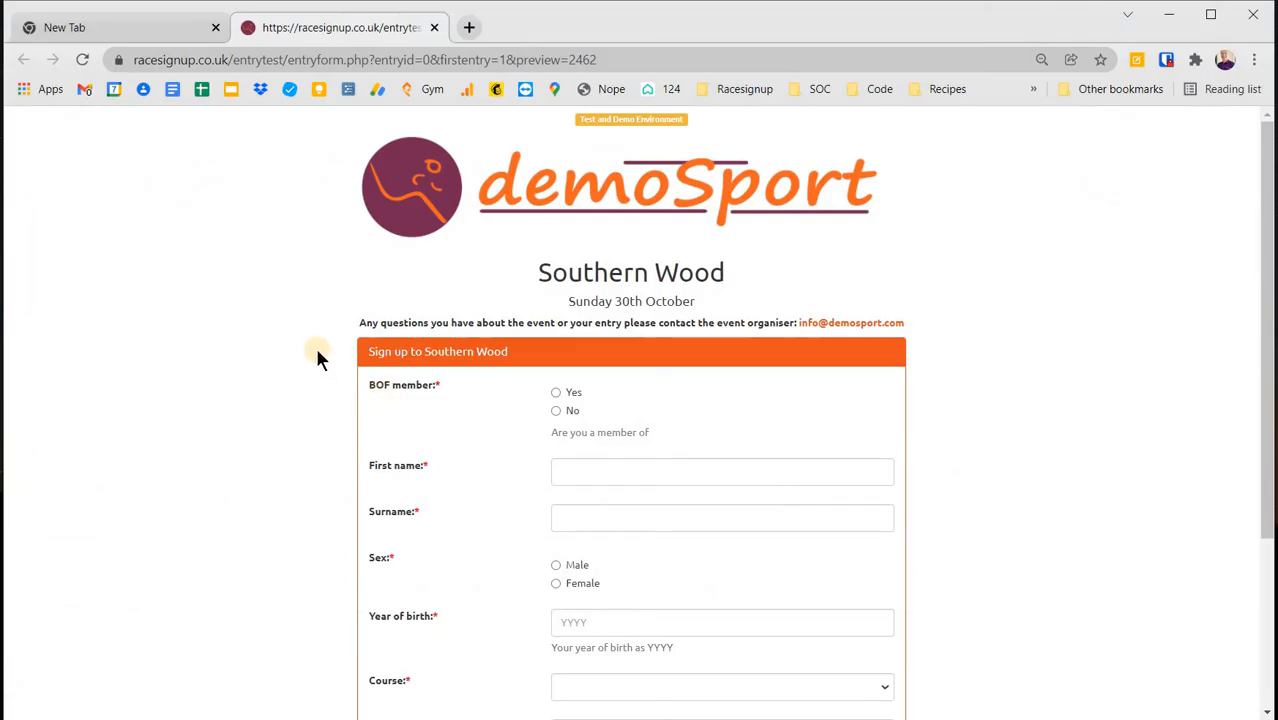
- Refresh the preview to confirm the British Orienteering tooltip and Preferred start time, then return to event setup
key("F5")
scroll(780, 495, "down", 3)
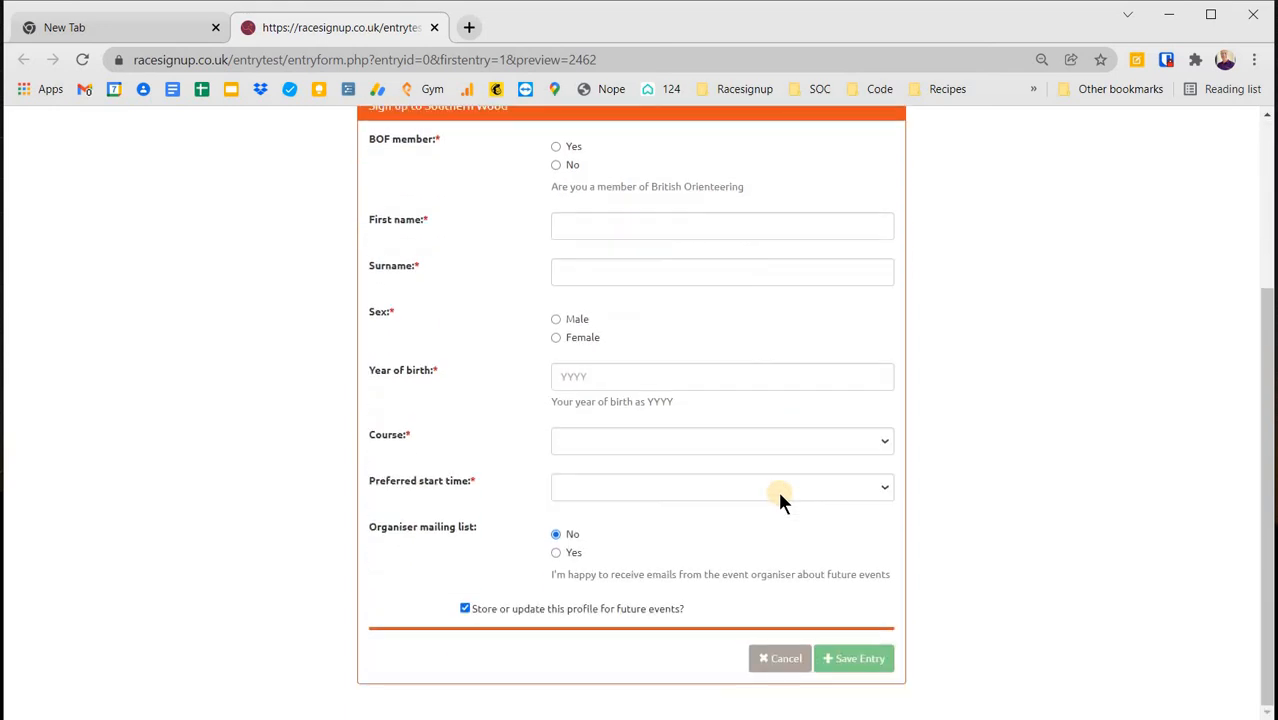
scroll(777, 488, "up", 1)
scroll(777, 488, "down", 1)
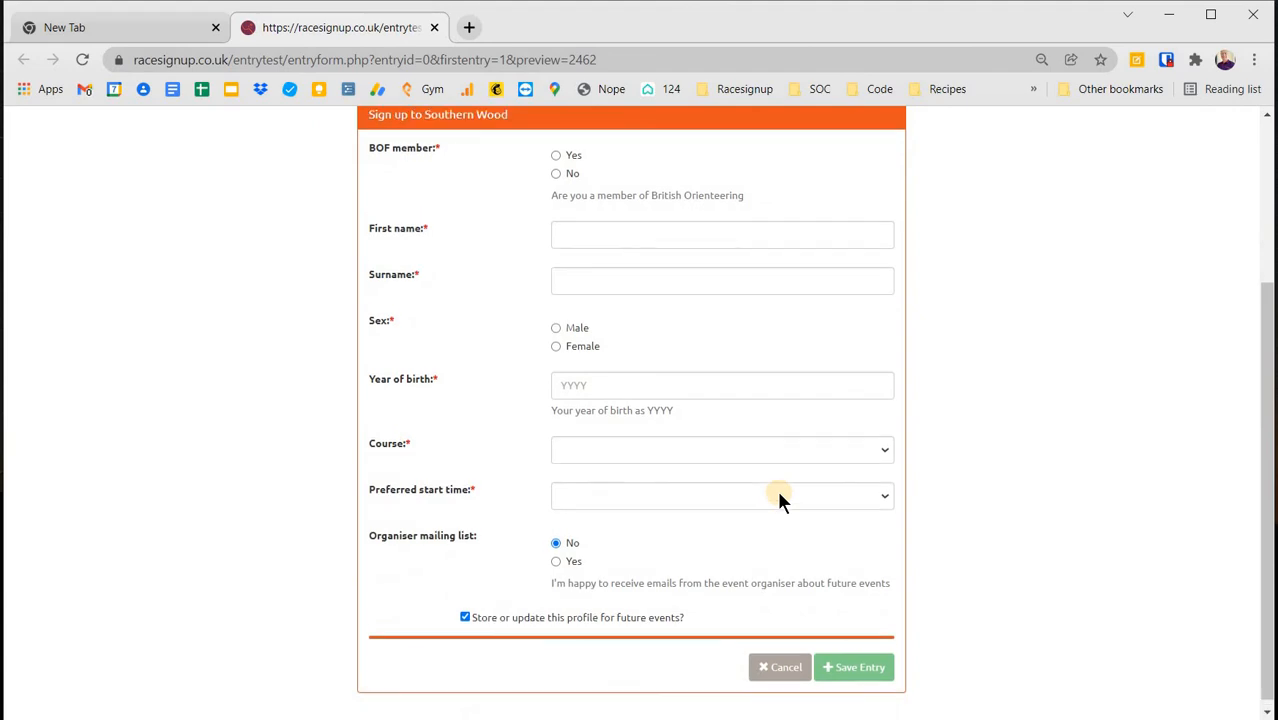
scroll(777, 490, "up", 1)
key("alt+Tab")
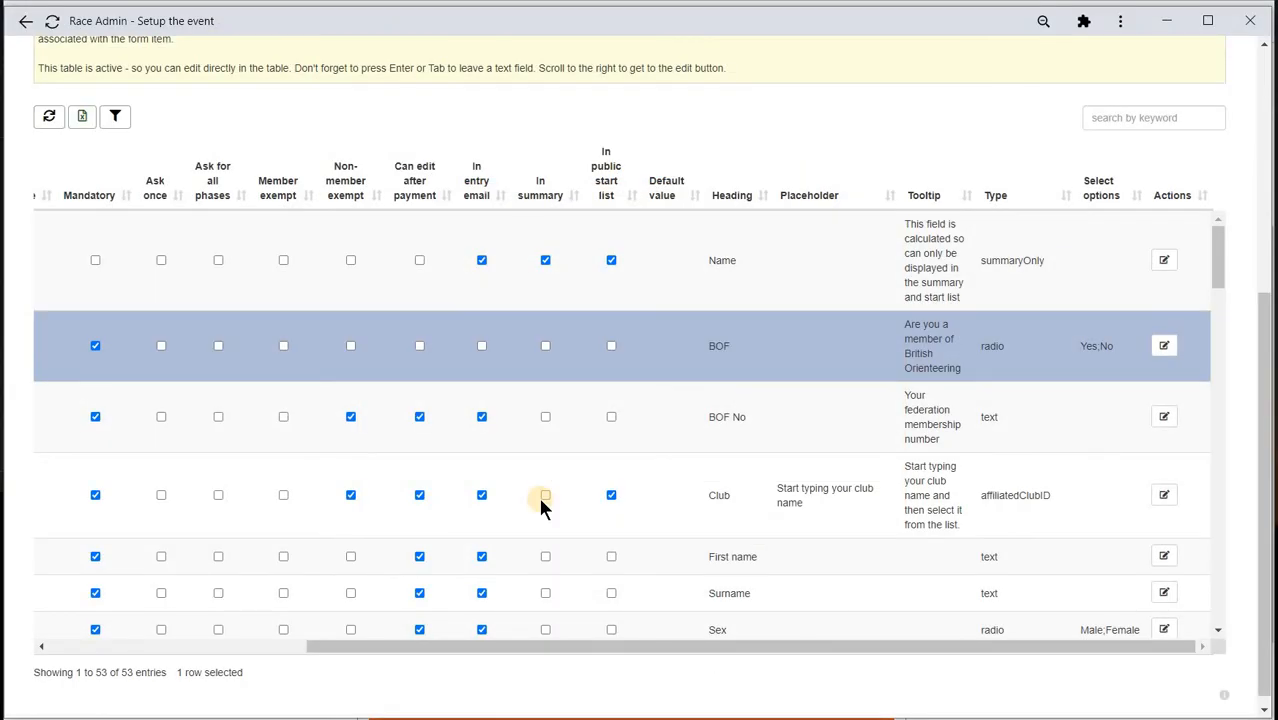
scroll(540, 508, "up", 4)
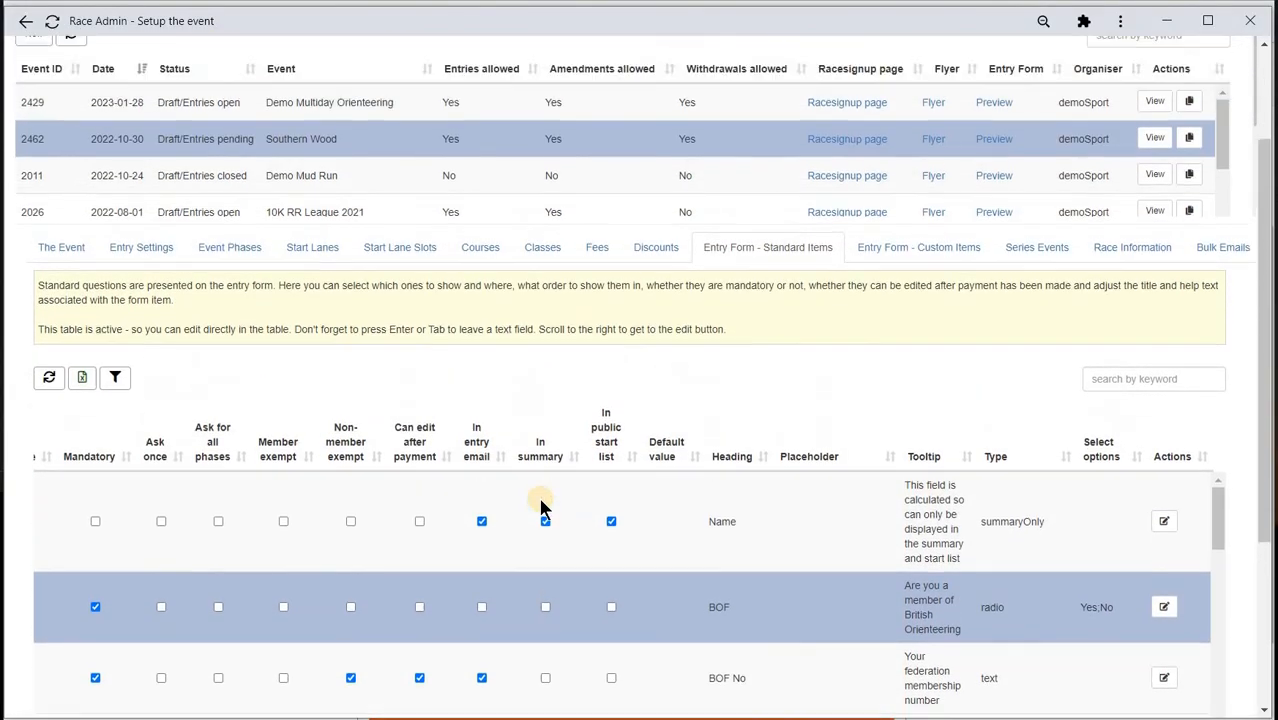
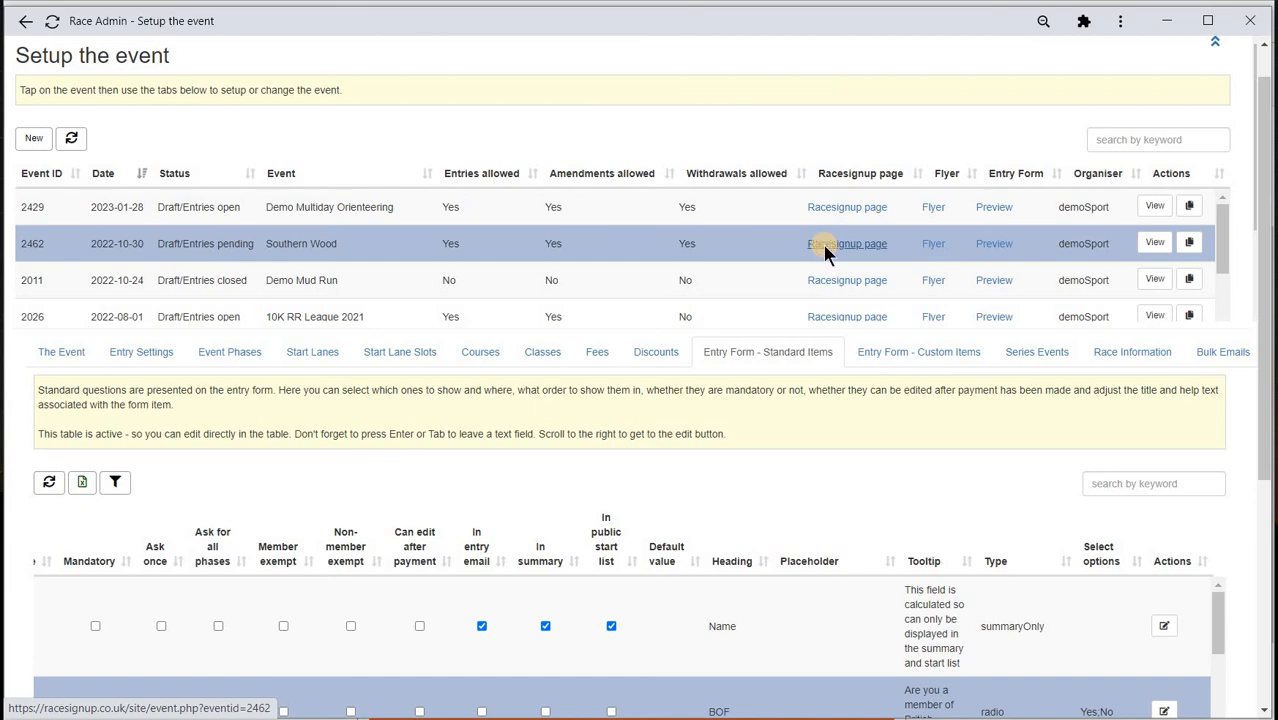
- Open Southern Wood's public Racesignup page and review its Blue, Green and Yellow courses and fees
left_click(825, 249)
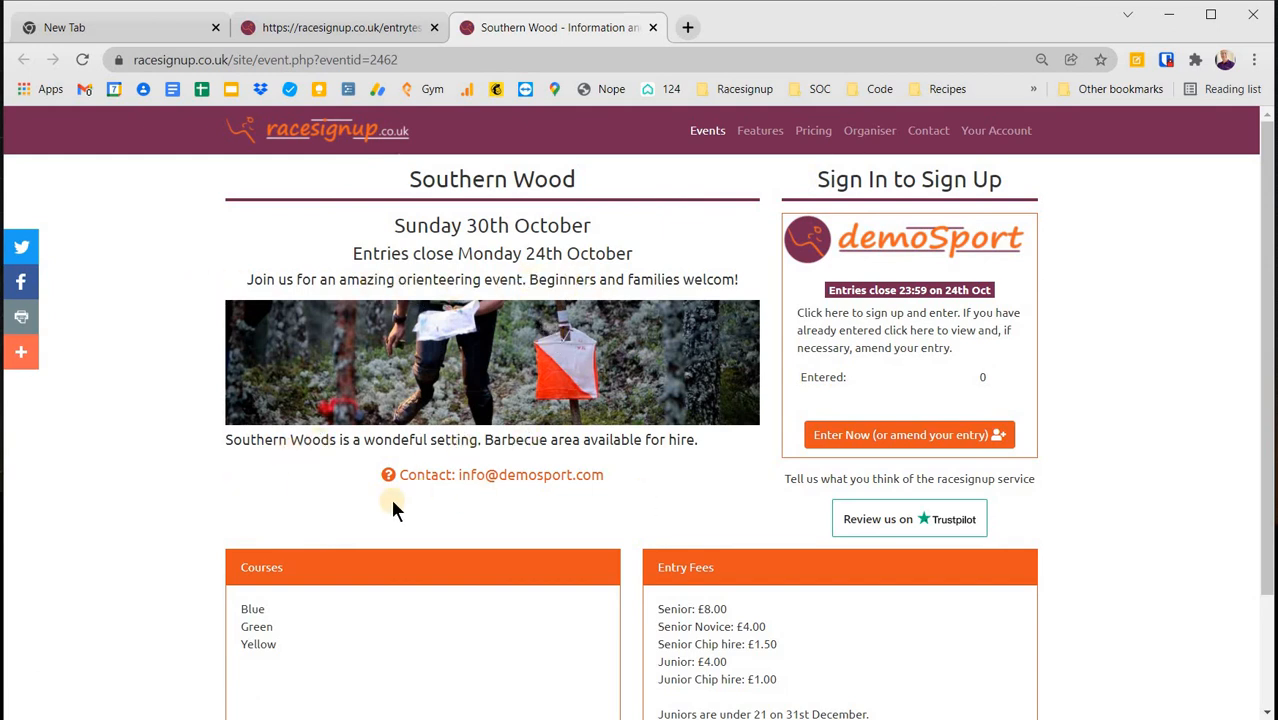
scroll(294, 522, "down", 2)
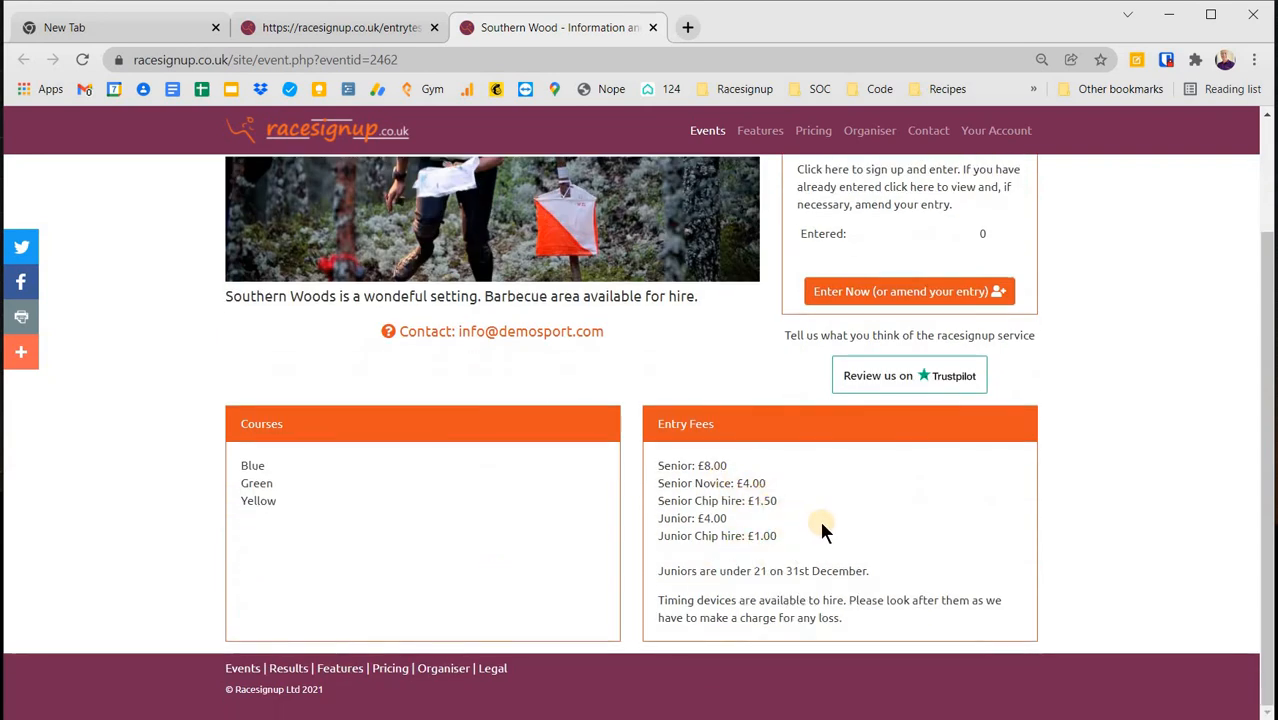
scroll(822, 528, "up", 1)
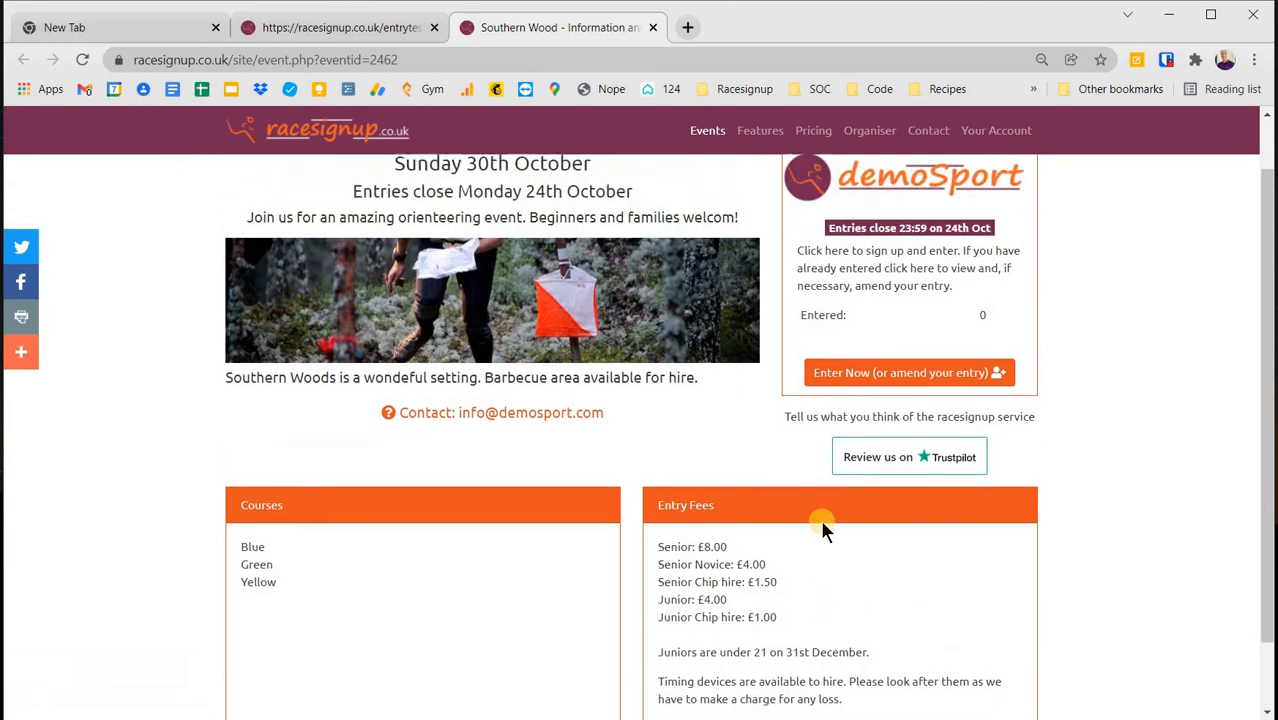
scroll(701, 448, "up", 1)
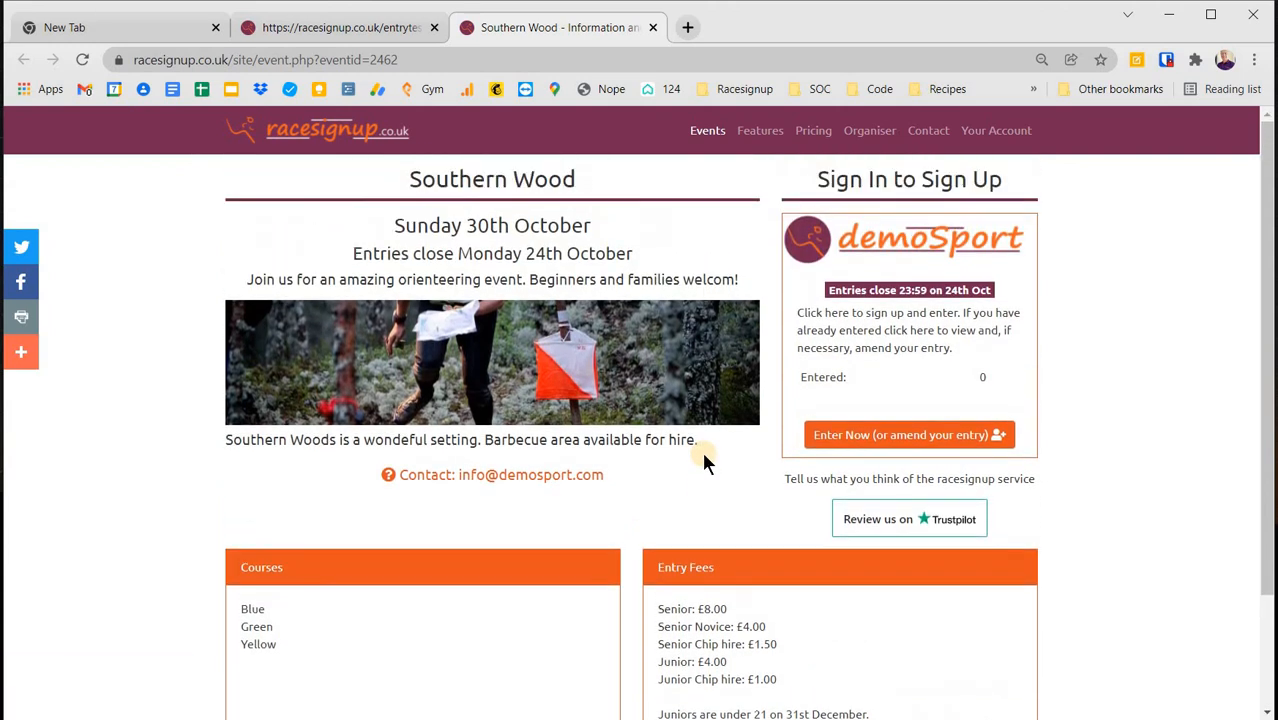
- Start an entry with Enter Now and sign in using the entrant's e-mail and password
left_click(855, 443)
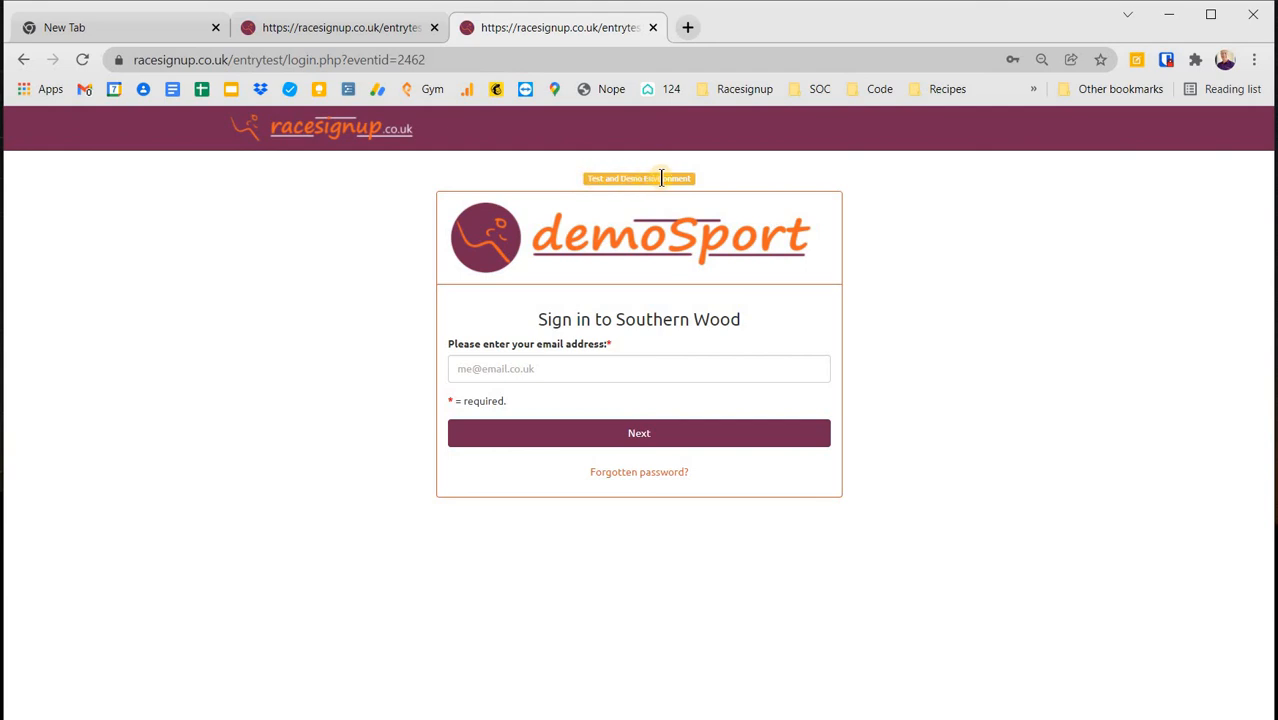
left_click(567, 369)
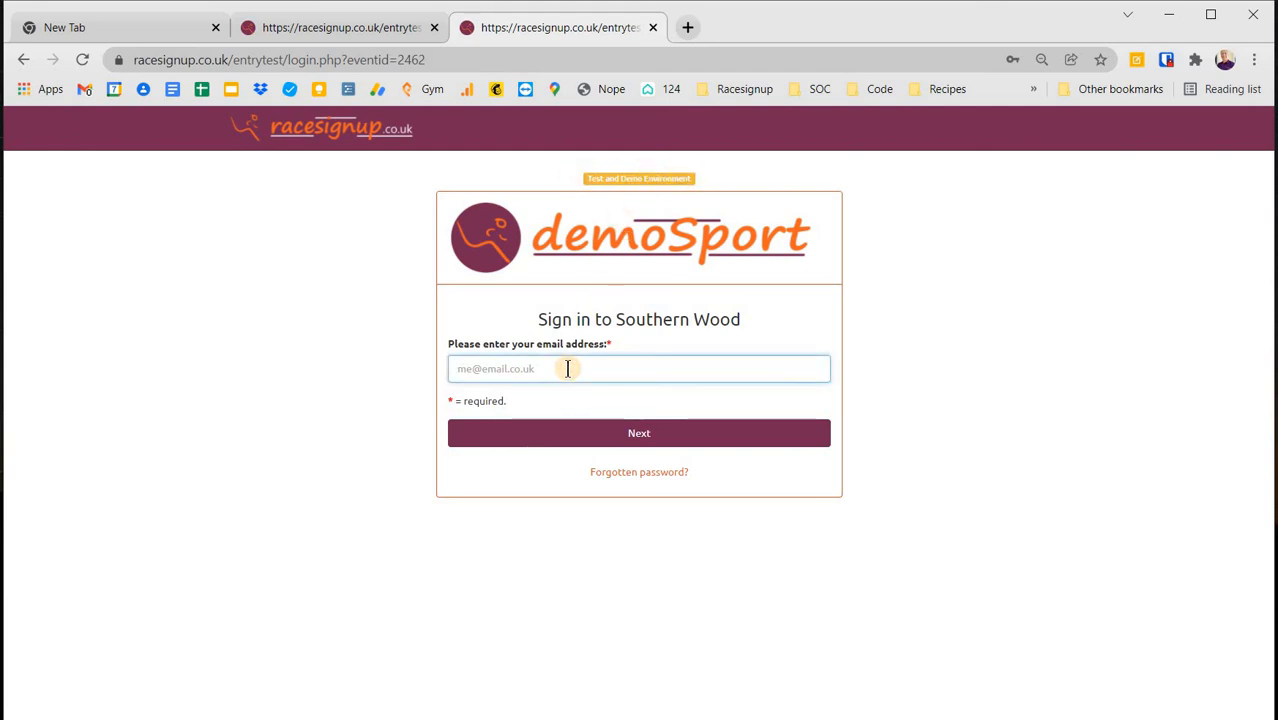
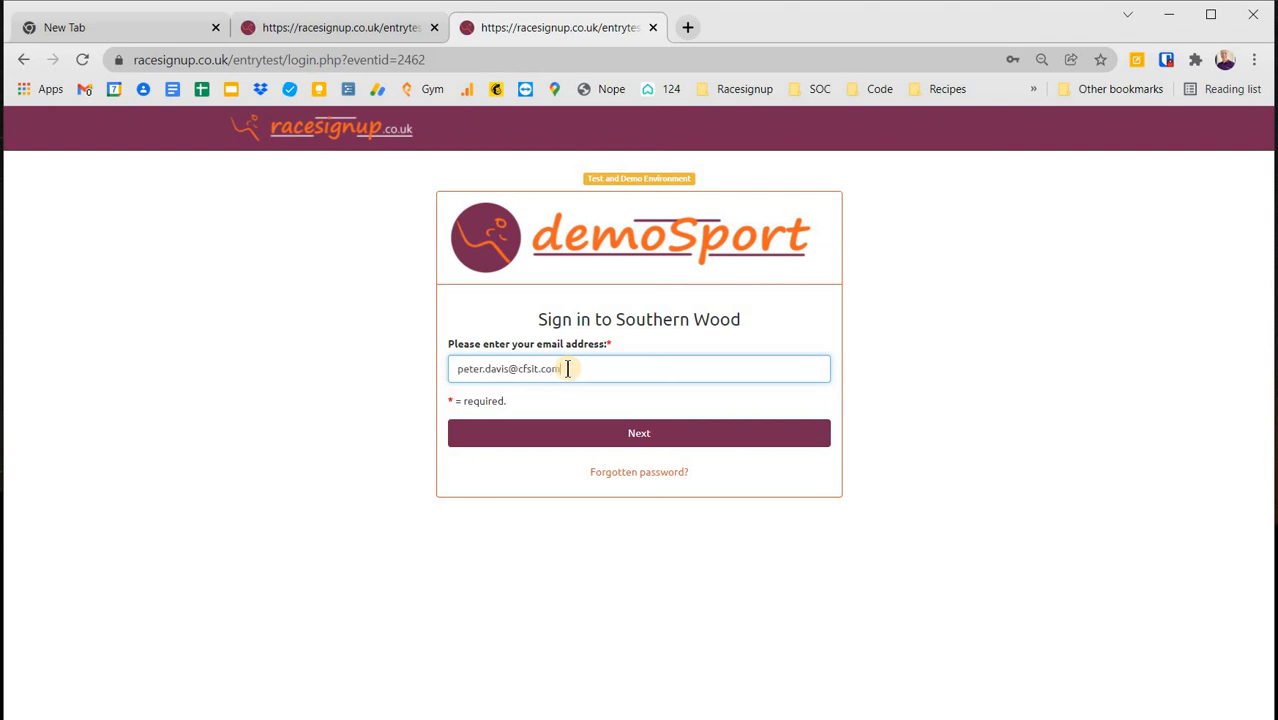
left_click(619, 434)
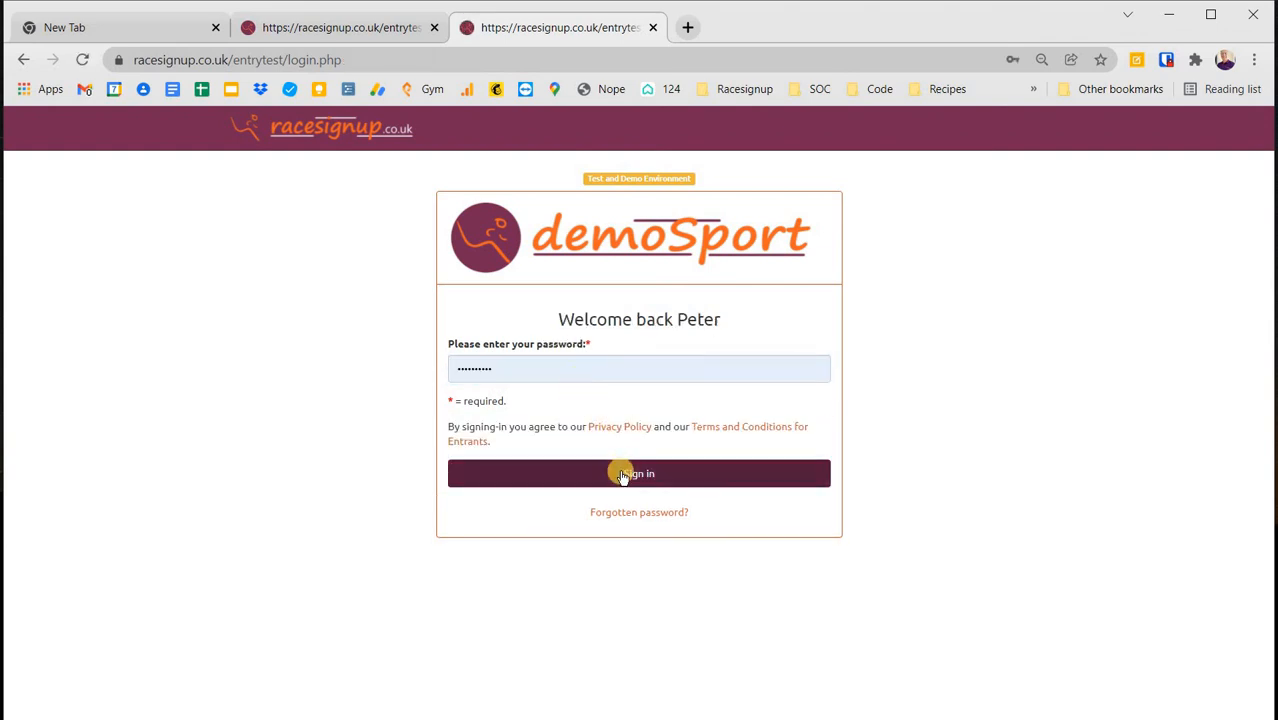
left_click(627, 477)
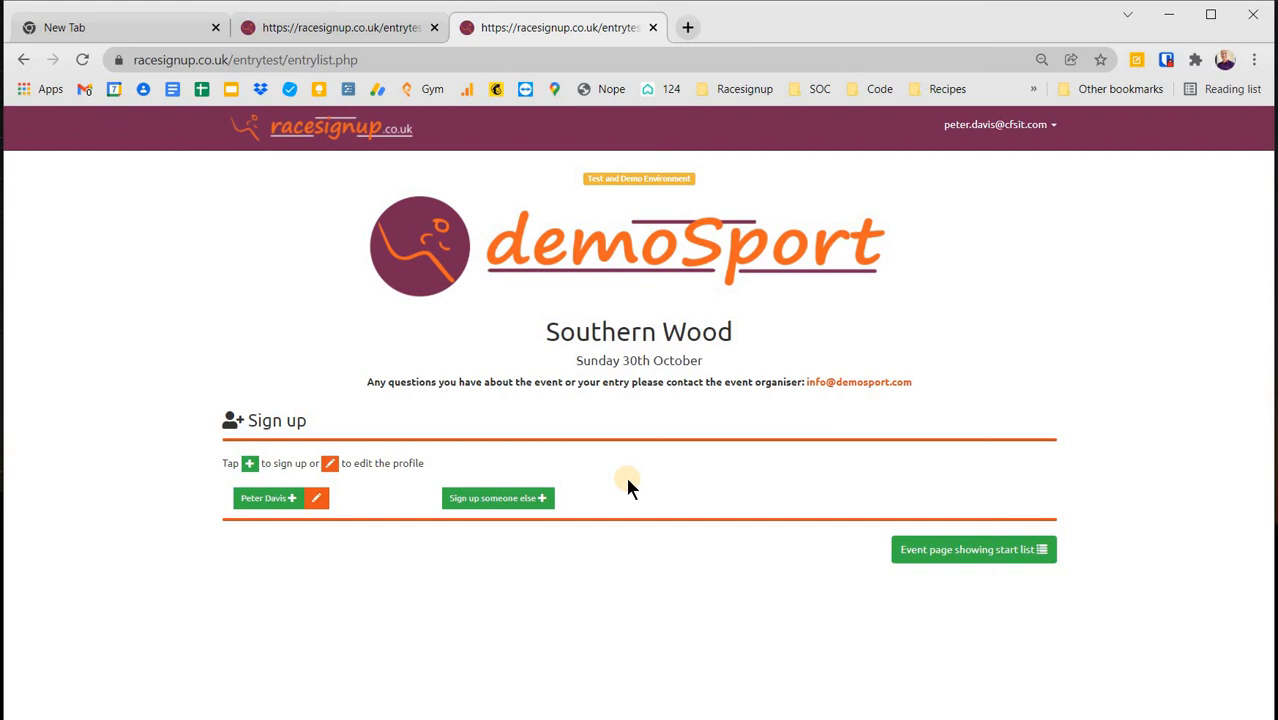
- Enter the entrant's own profile as a BOF member on Blue with a 10:30 - 10:59 start
left_click(293, 500)
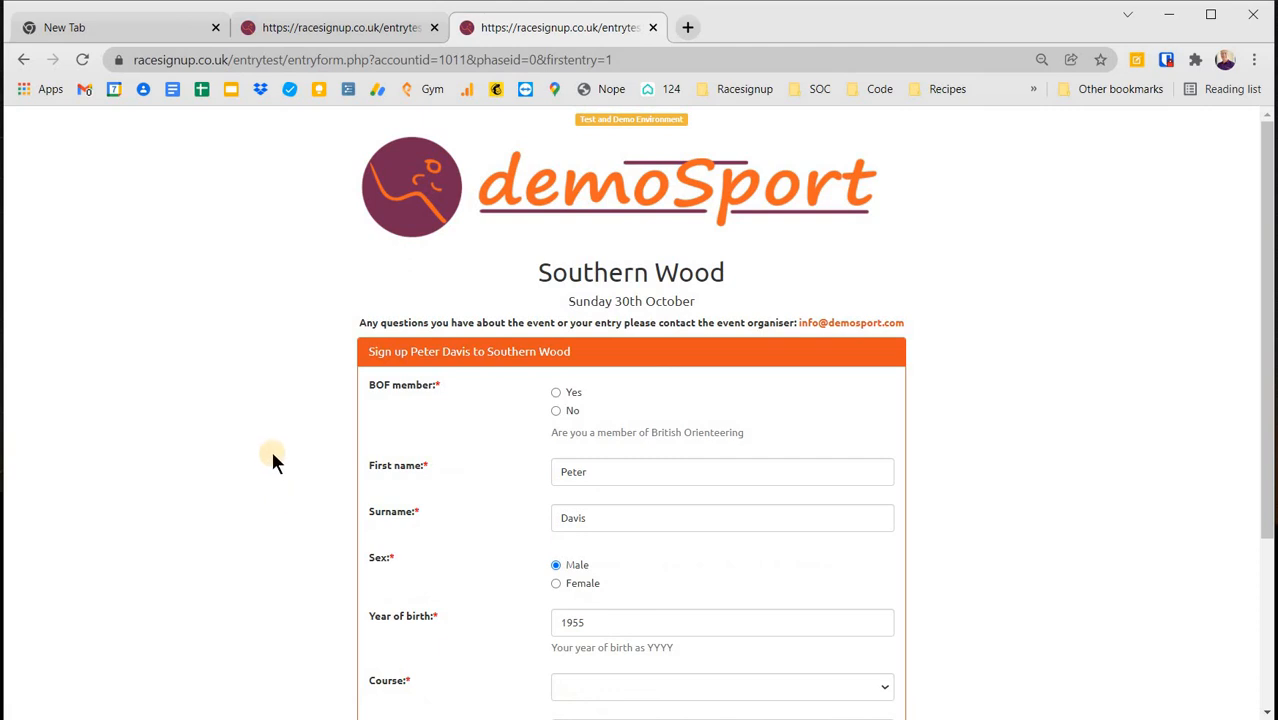
left_click(556, 394)
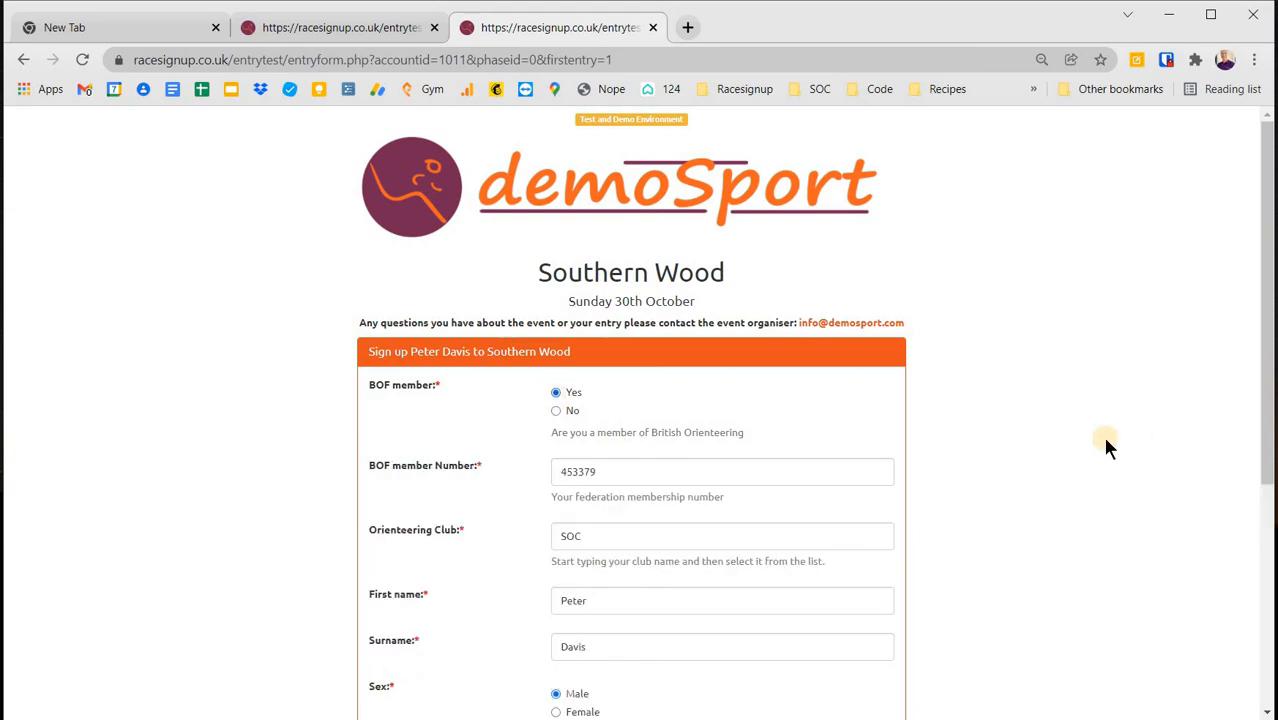
scroll(1026, 440, "down", 1)
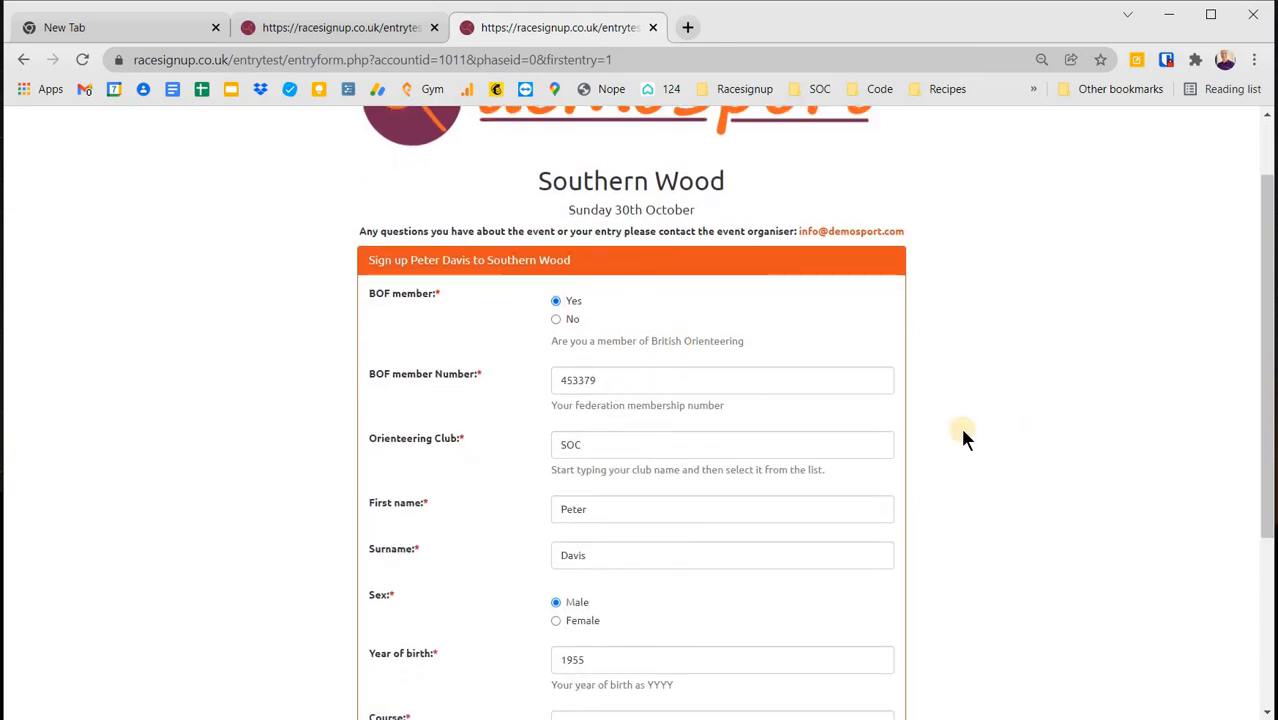
scroll(976, 437, "down", 3)
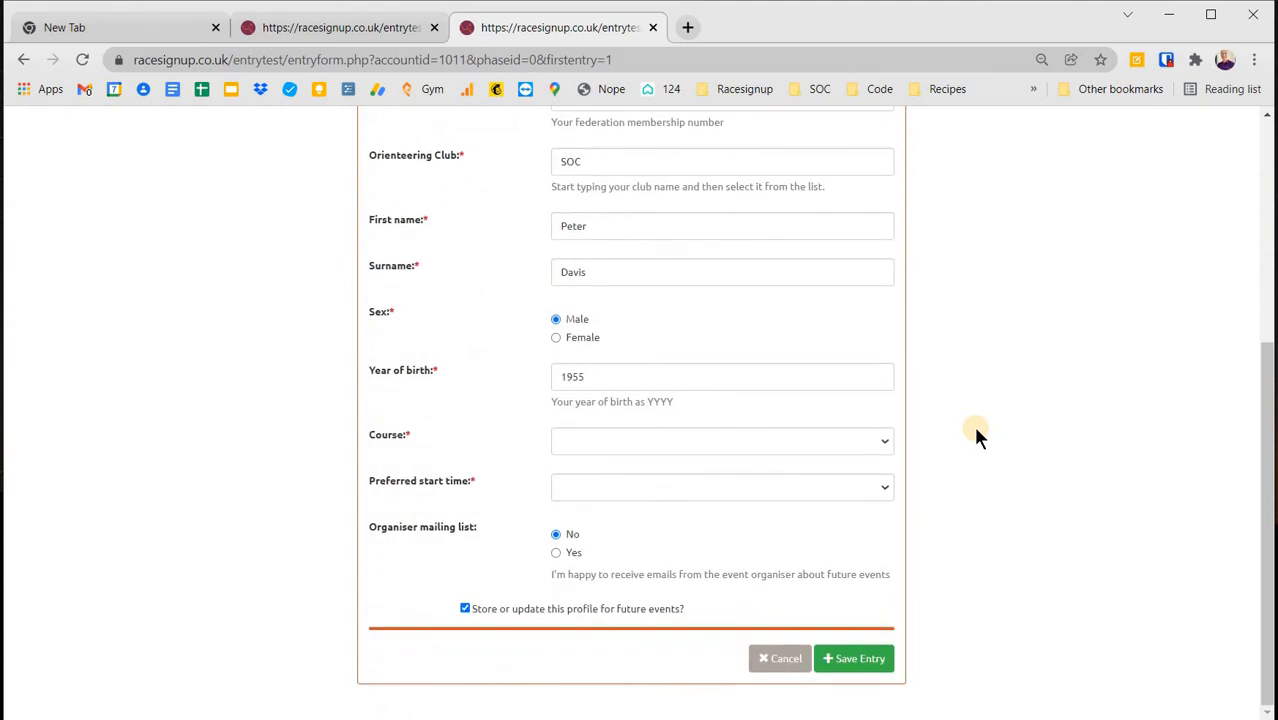
left_click(884, 442)
left_click(838, 505)
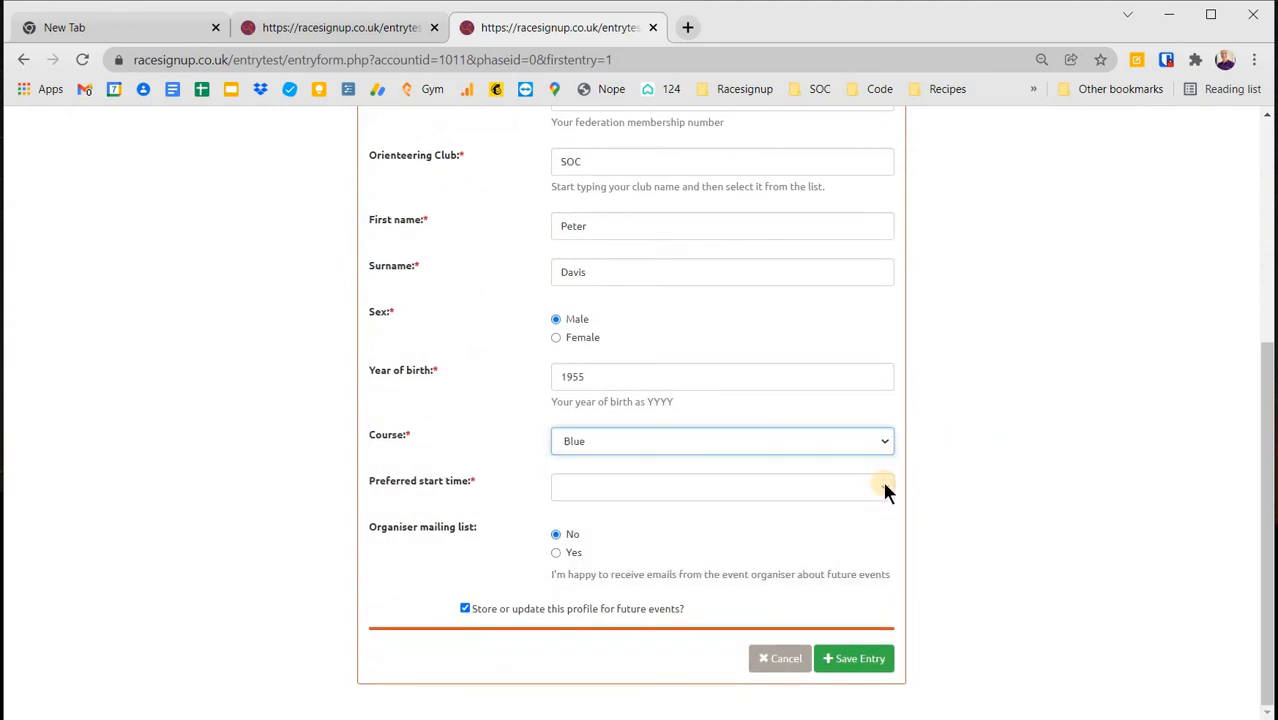
left_click(882, 487)
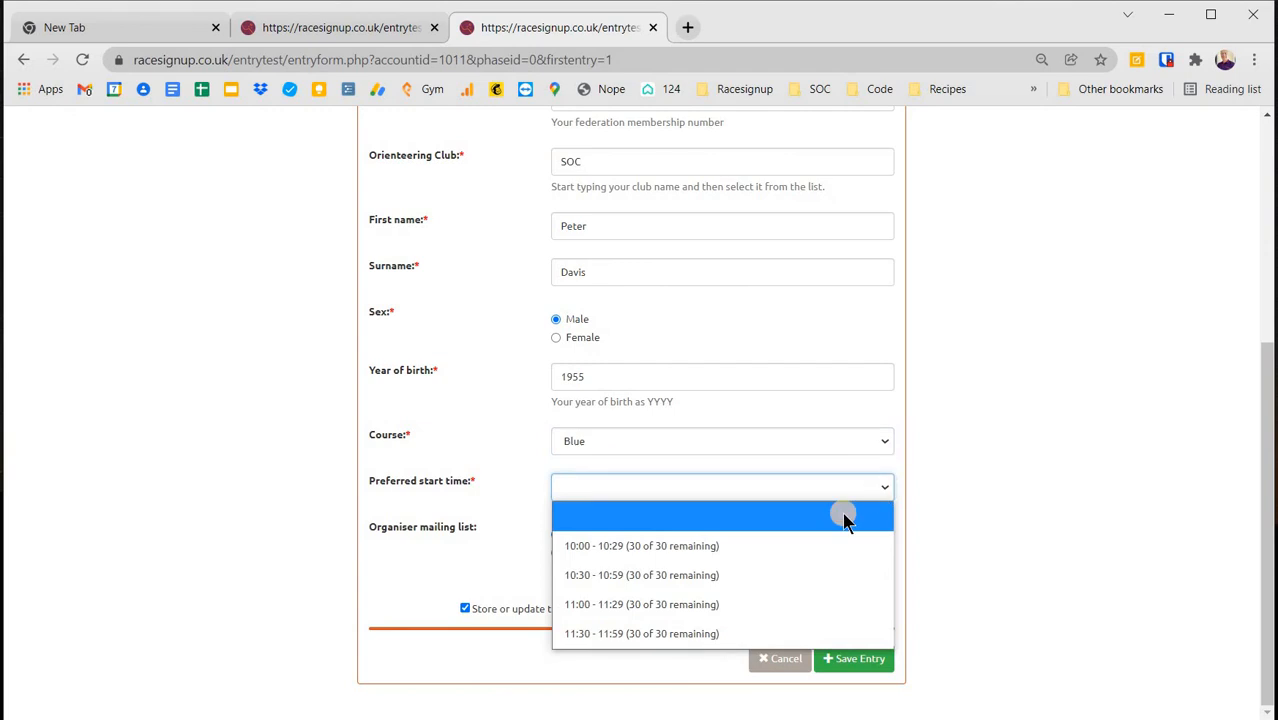
left_click(757, 575)
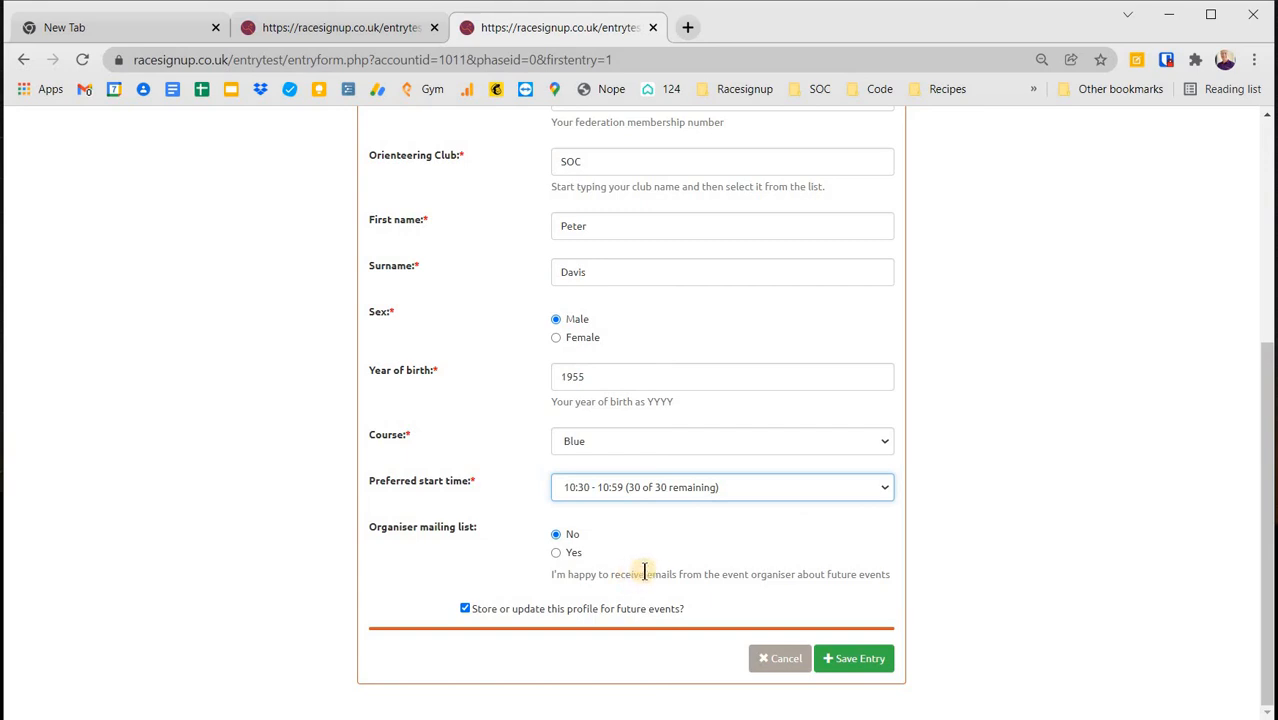
left_click(855, 659)
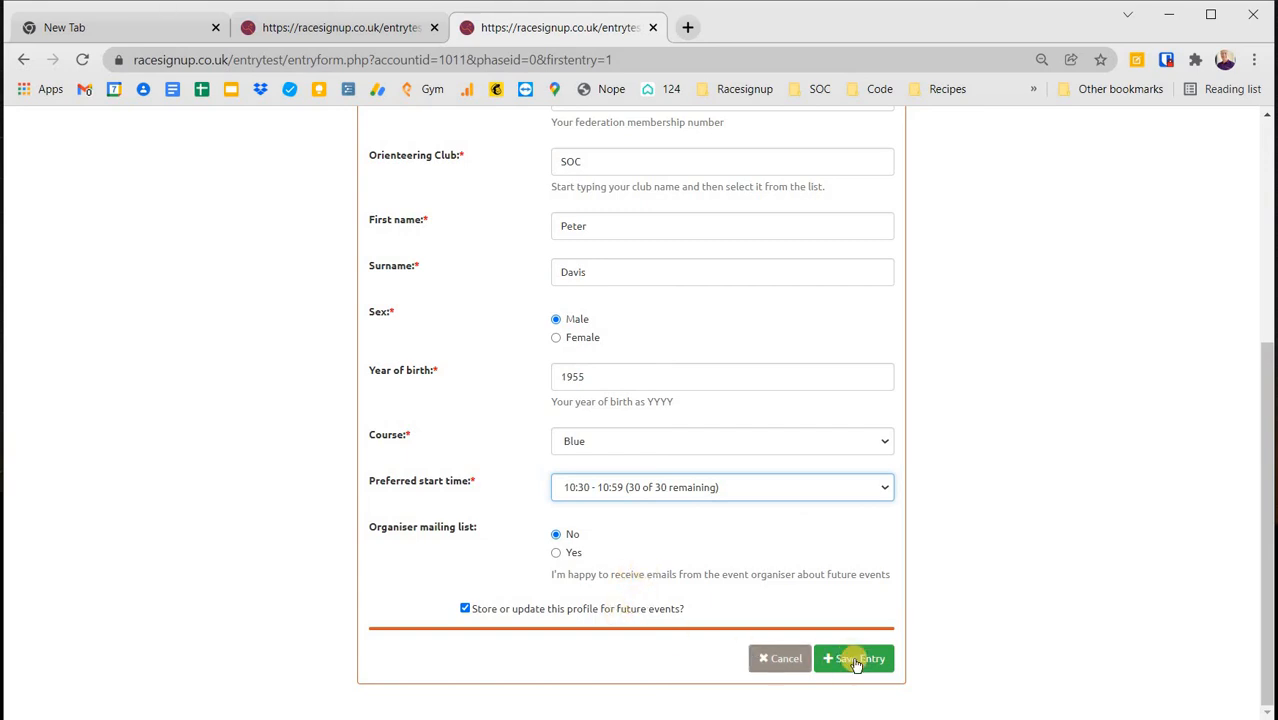
left_click(855, 660)
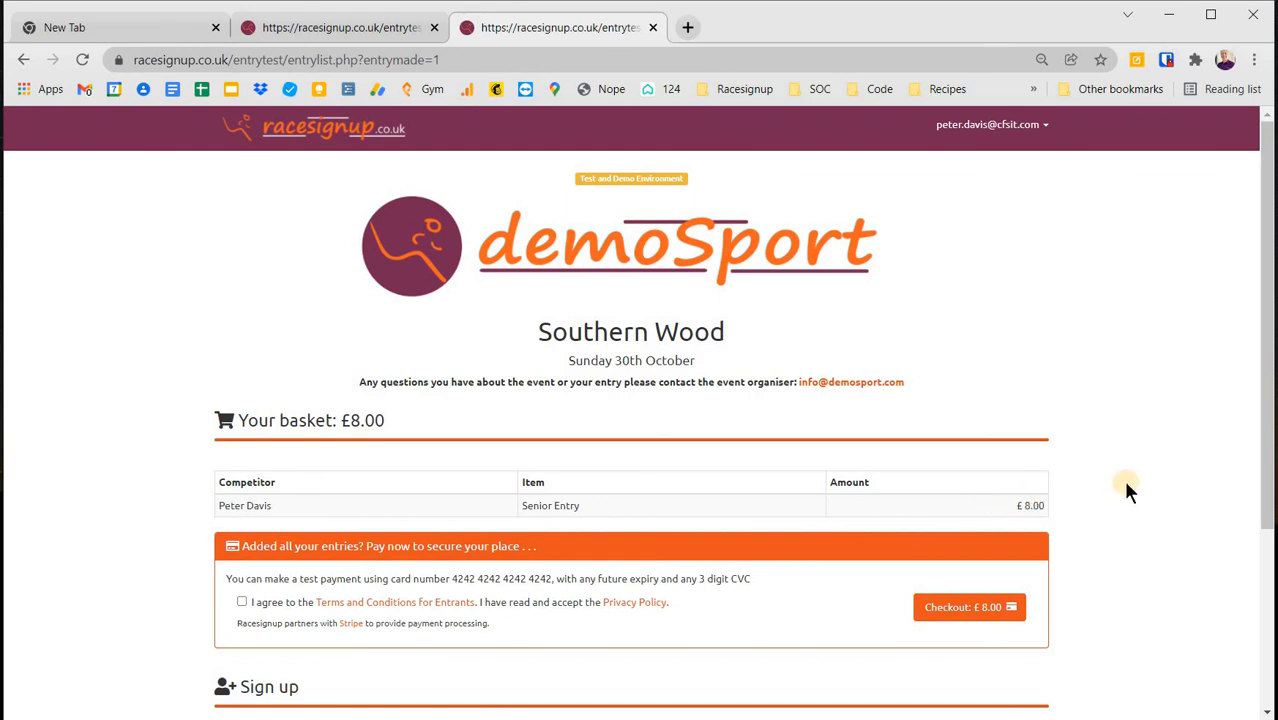
- Scroll to Your Entries to confirm the Blue-course entry with £8.00 to pay
scroll(1127, 487, "down", 3)
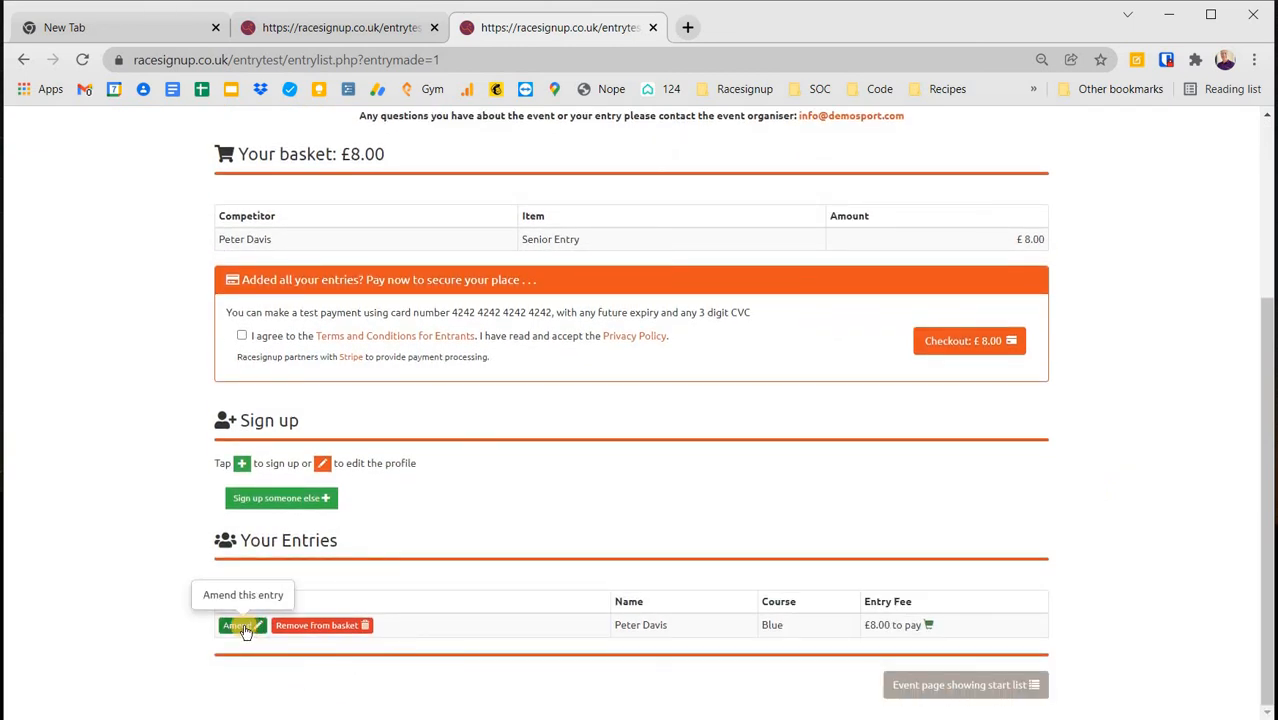
- Amend the entry's year of birth to 2010, making it a £4.00 Junior Entry
left_click(245, 628)
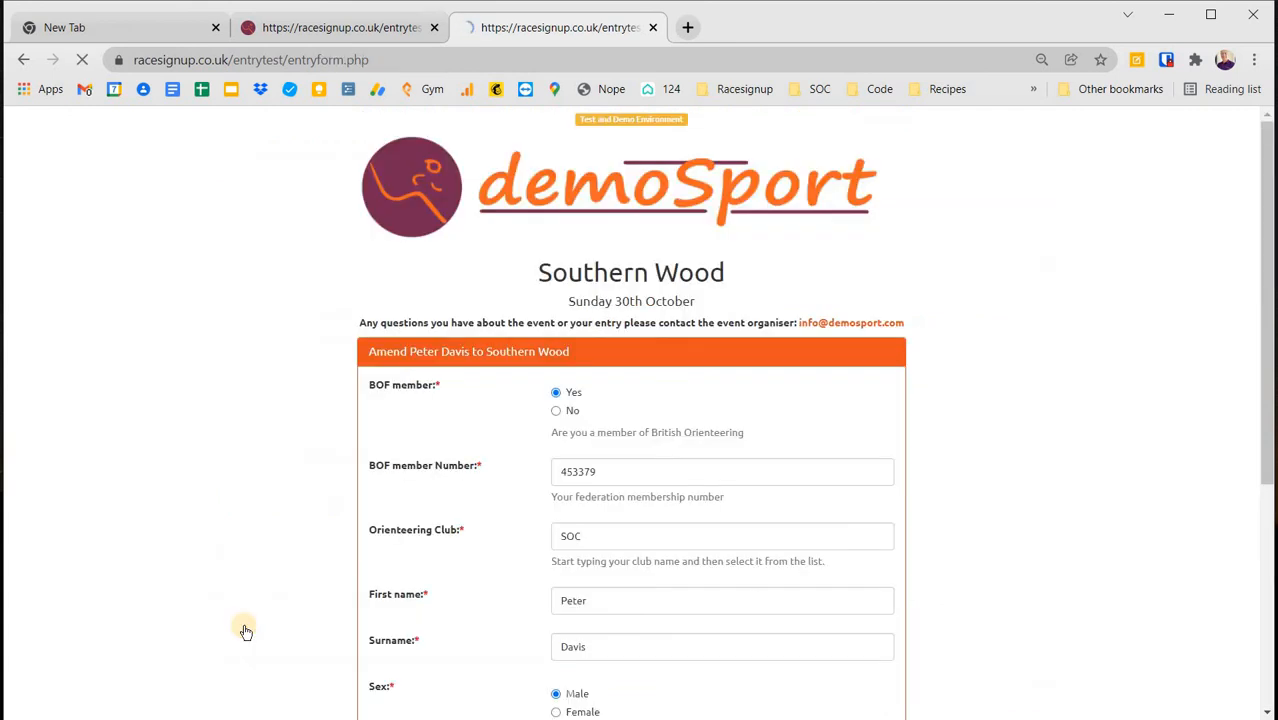
scroll(476, 550, "down", 2)
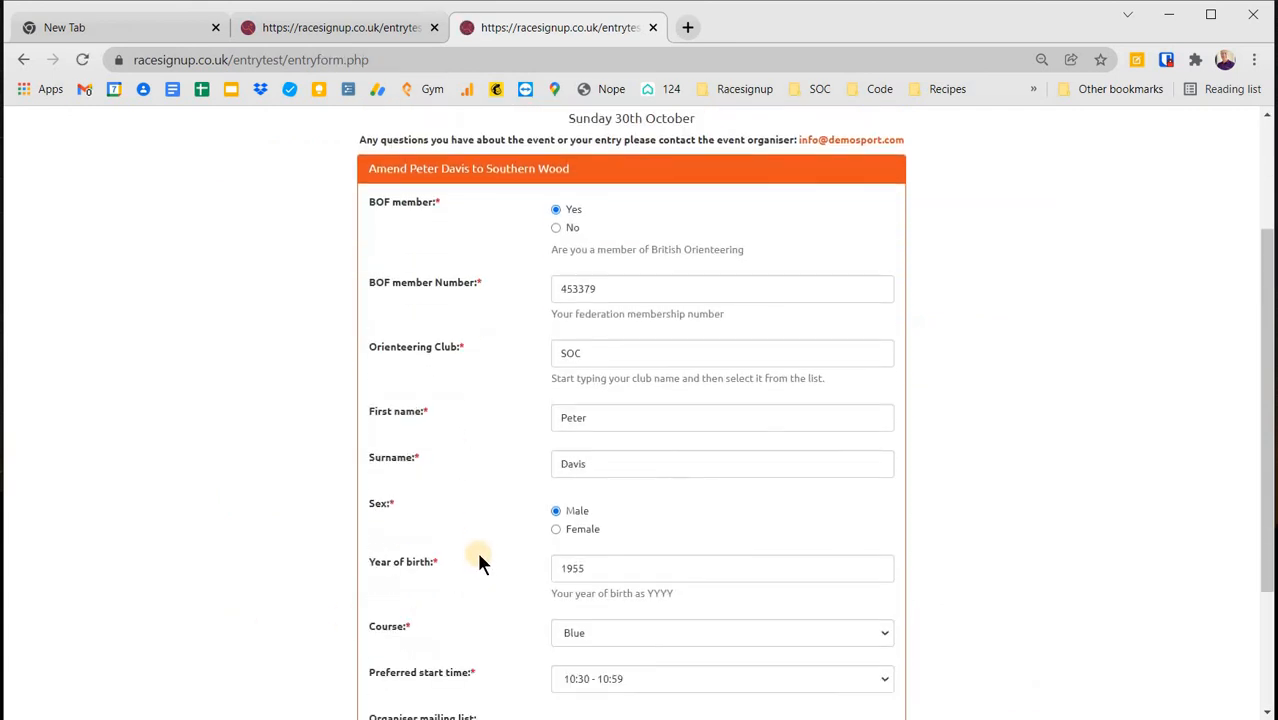
scroll(605, 460, "down", 1)
double_click(548, 476)
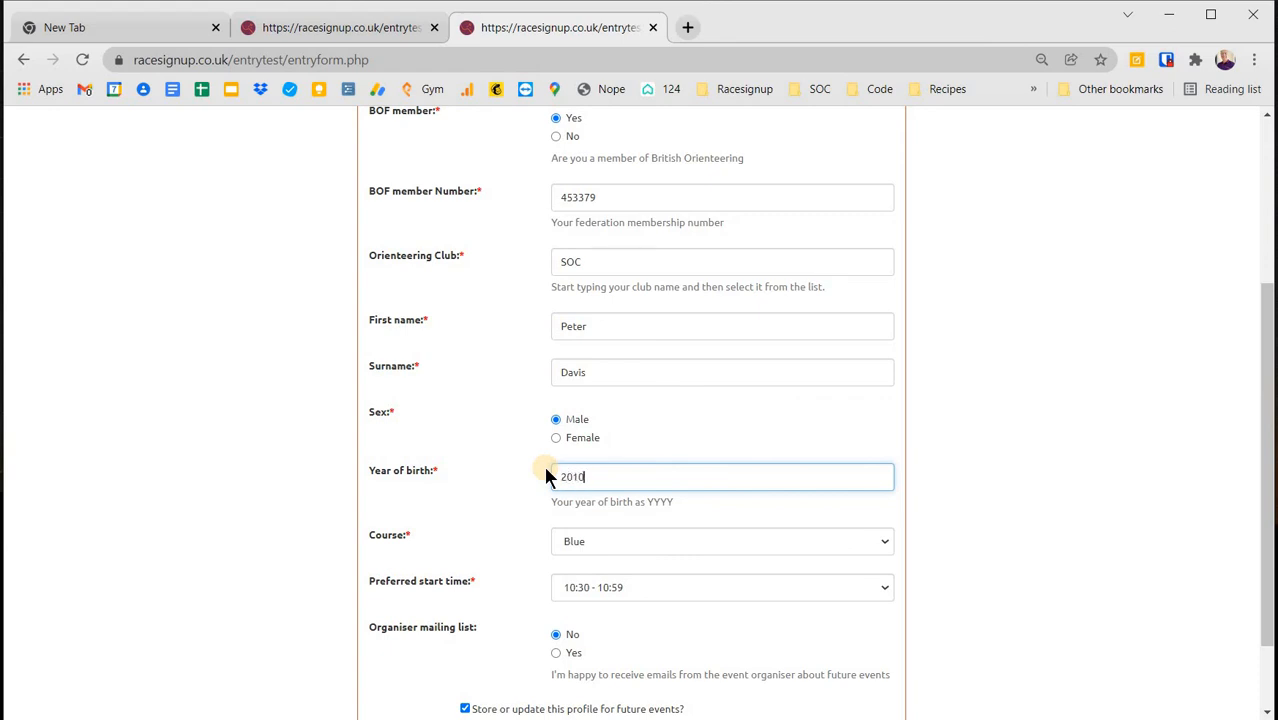
scroll(995, 480, "down", 1)
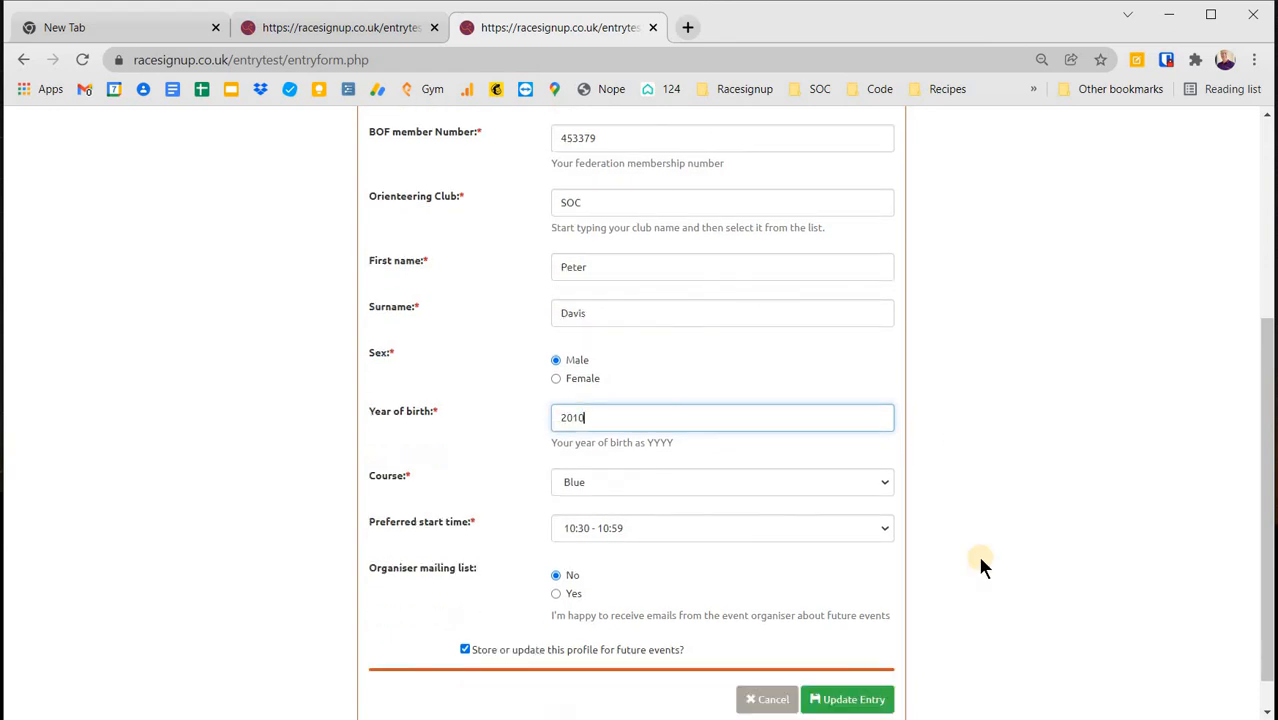
left_click(854, 659)
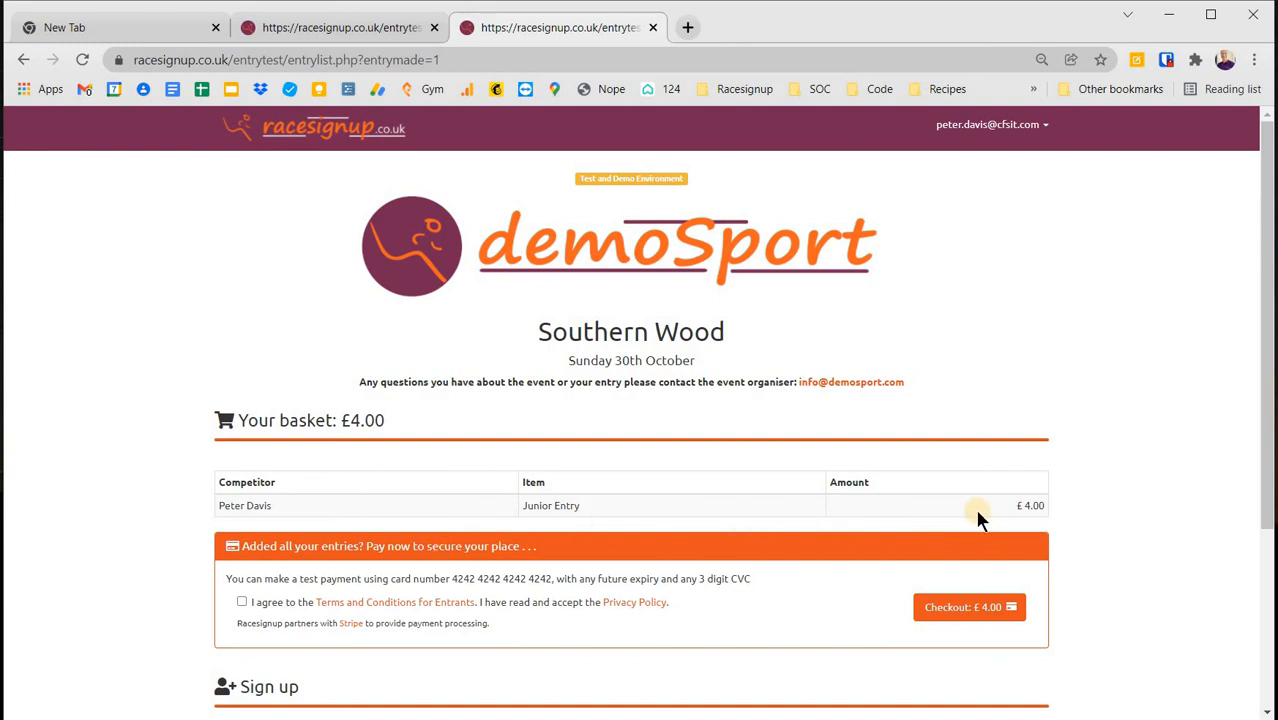
scroll(677, 607, "down", 1)
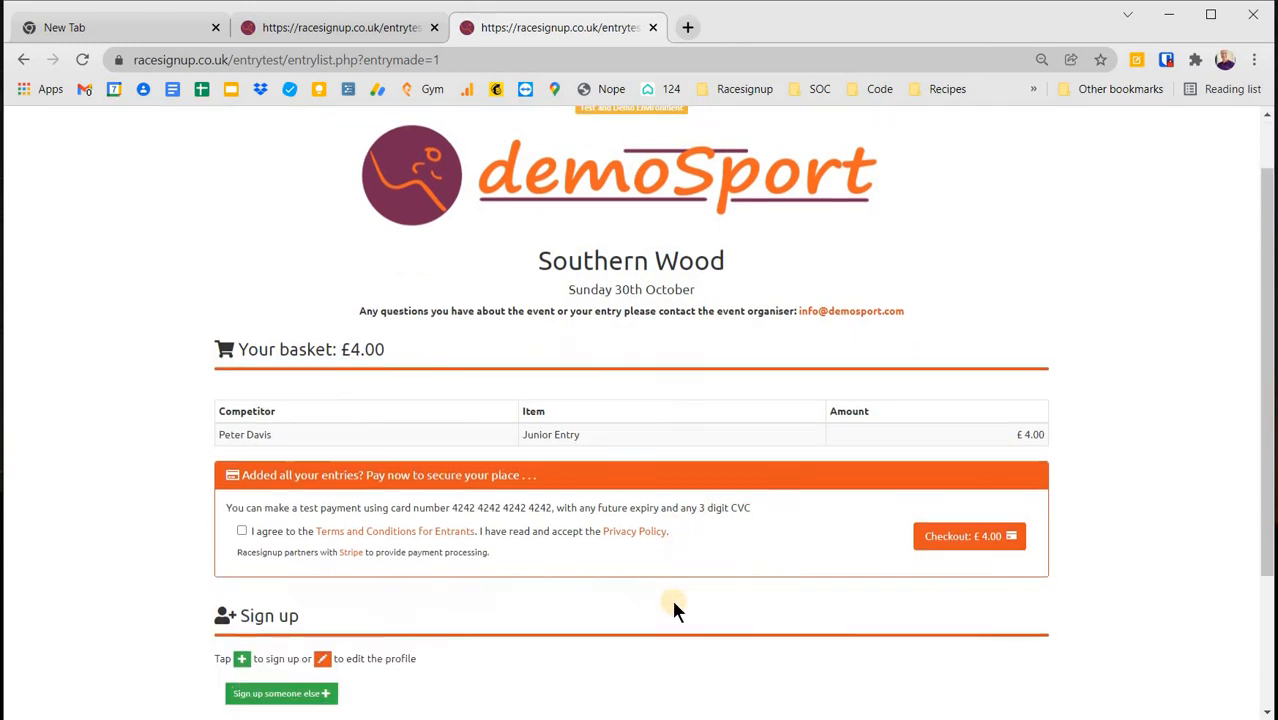
- Reopen the entry and change the year of birth to 1955
scroll(283, 660, "down", 1)
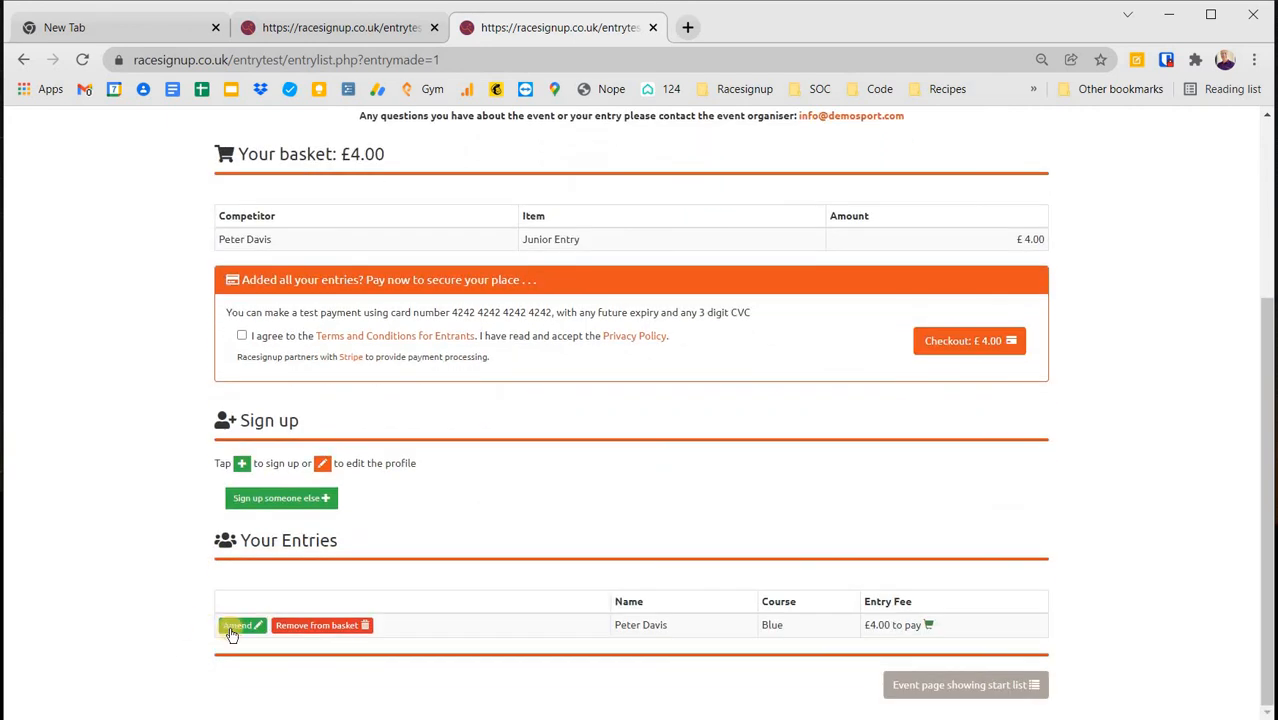
left_click(233, 627)
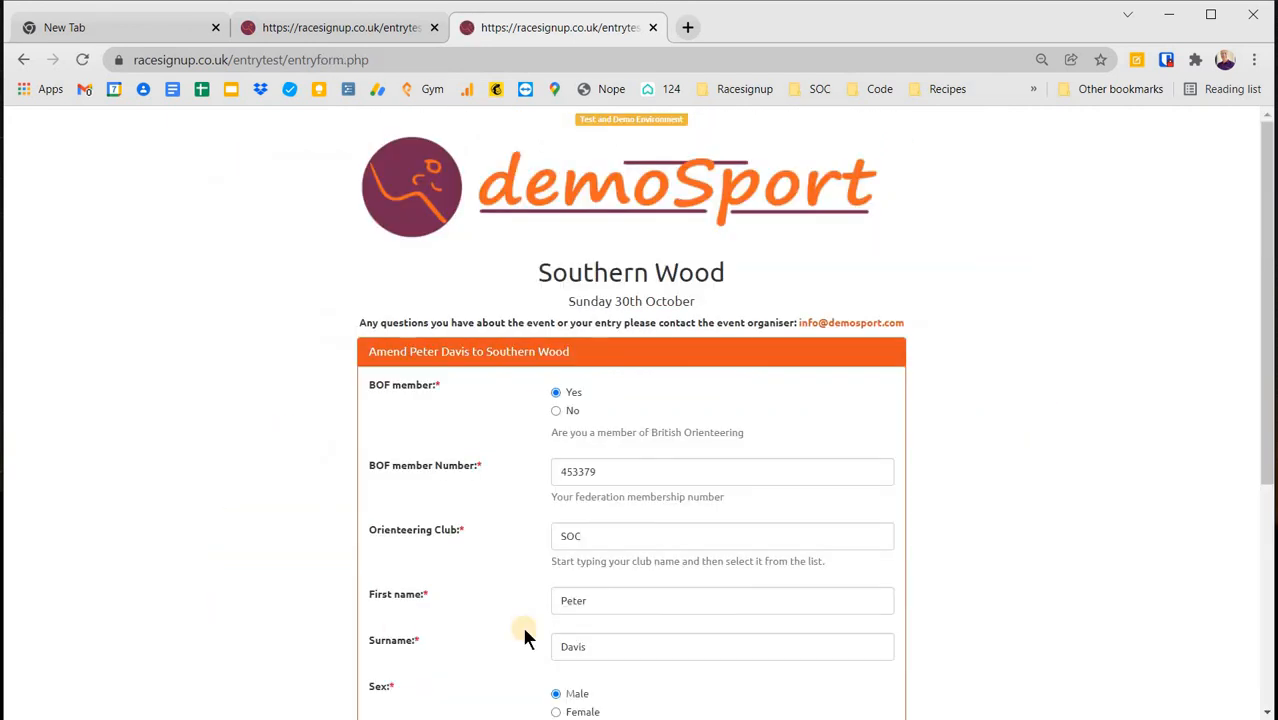
scroll(620, 610, "down", 2)
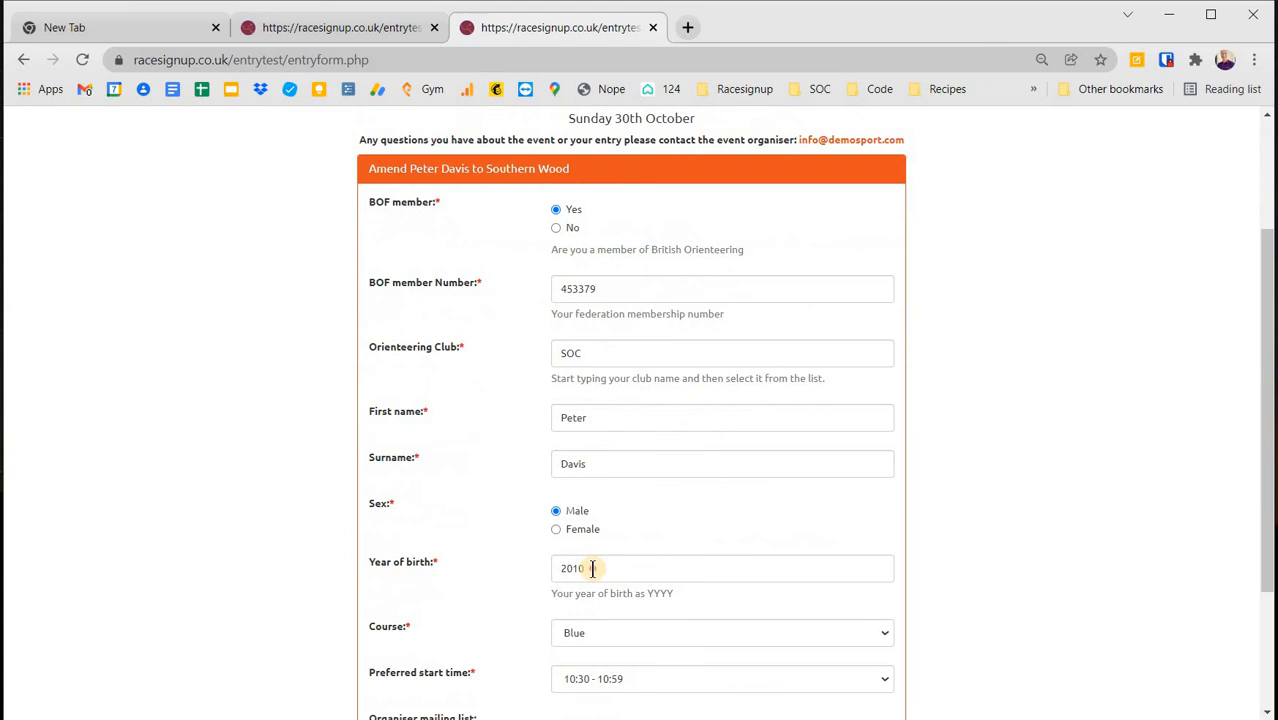
left_click(519, 562)
type("1955")
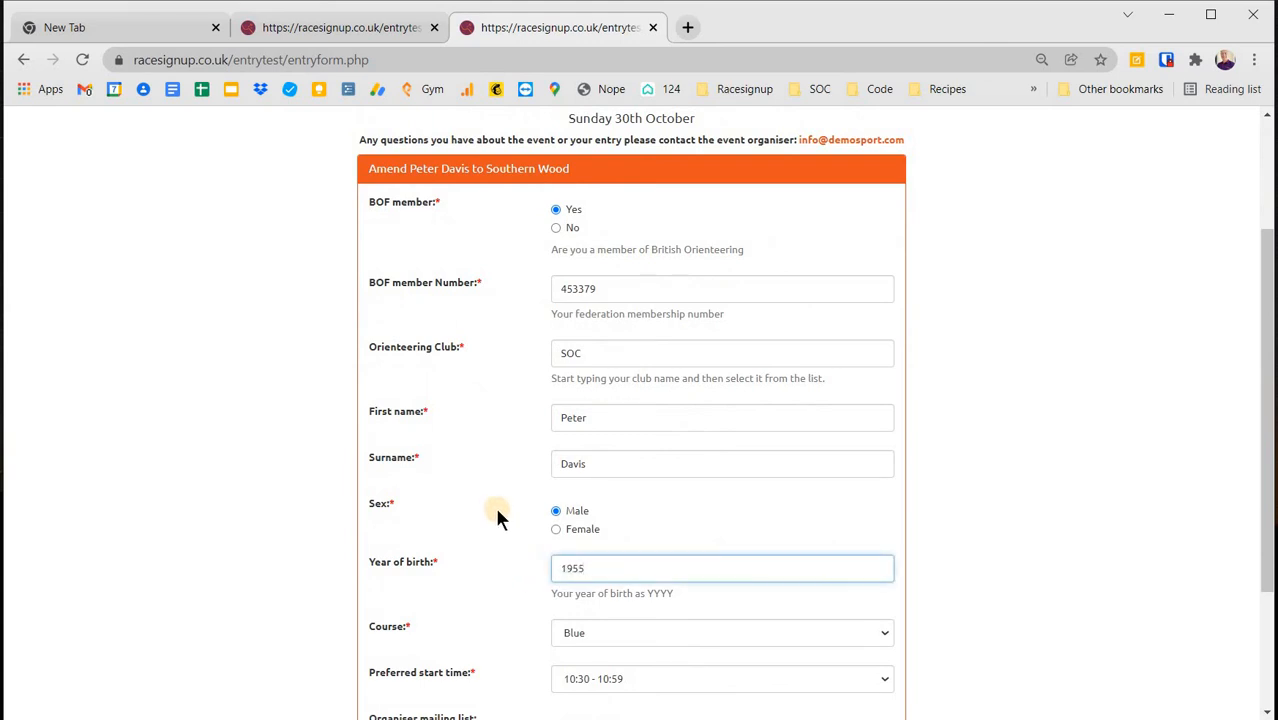
- Switch the entry to the Yellow course with a 10:30 - 10:59 start and save it
scroll(645, 490, "down", 2)
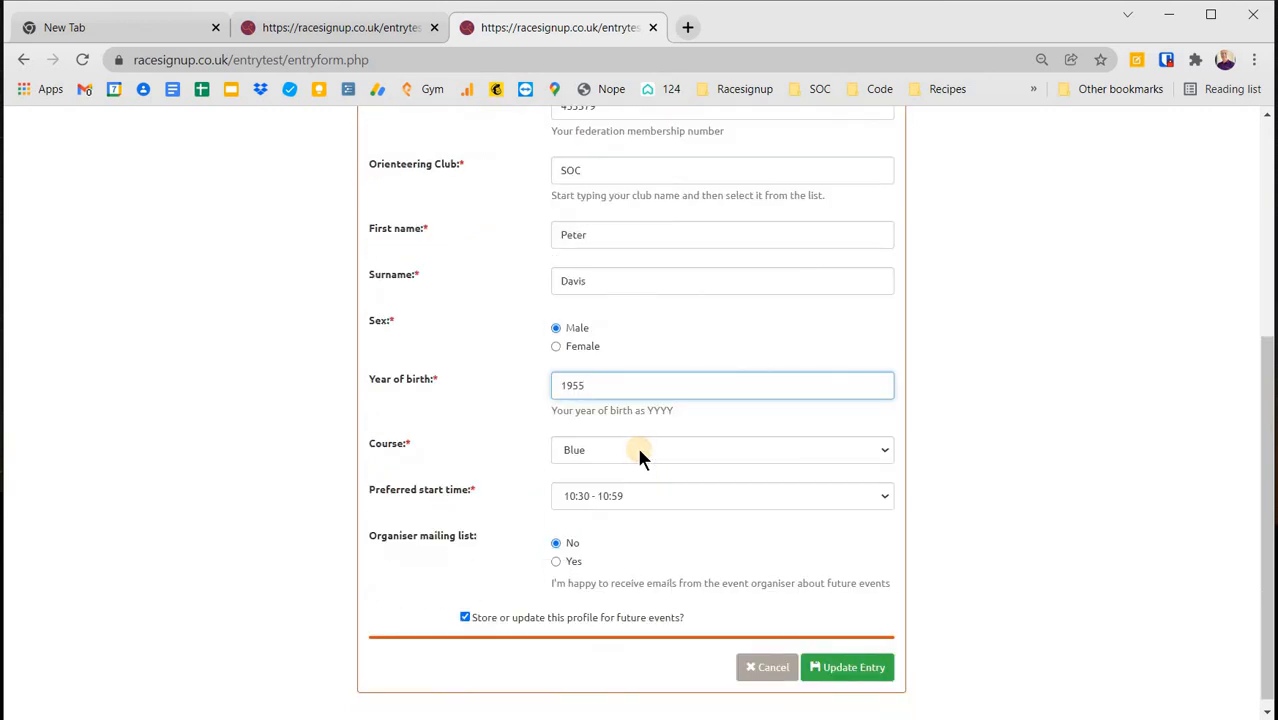
left_click(637, 448)
left_click(601, 566)
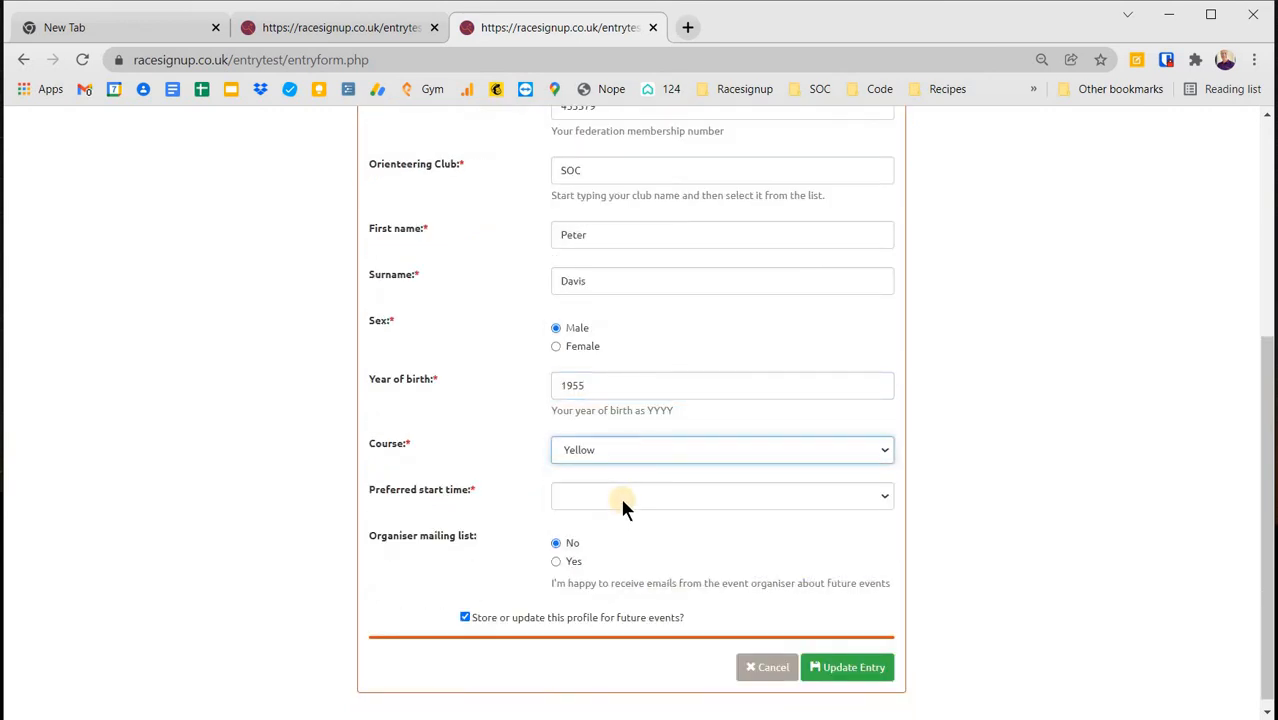
left_click(621, 503)
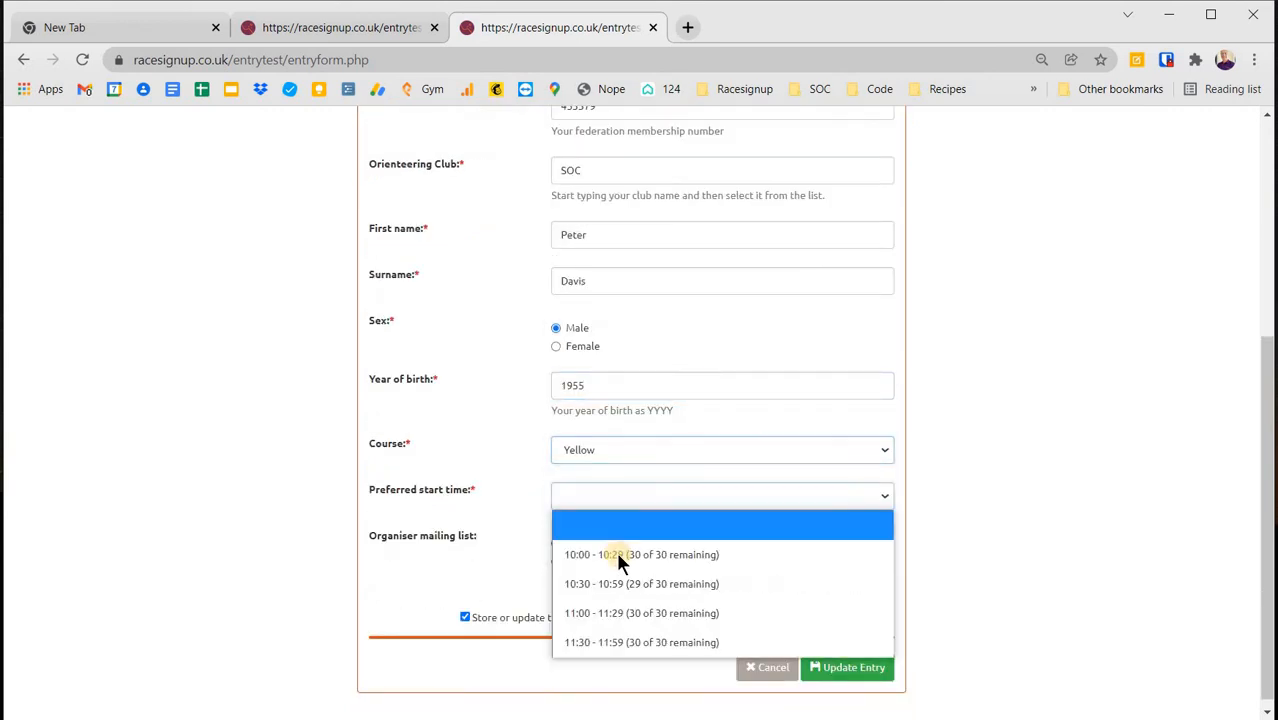
left_click(693, 581)
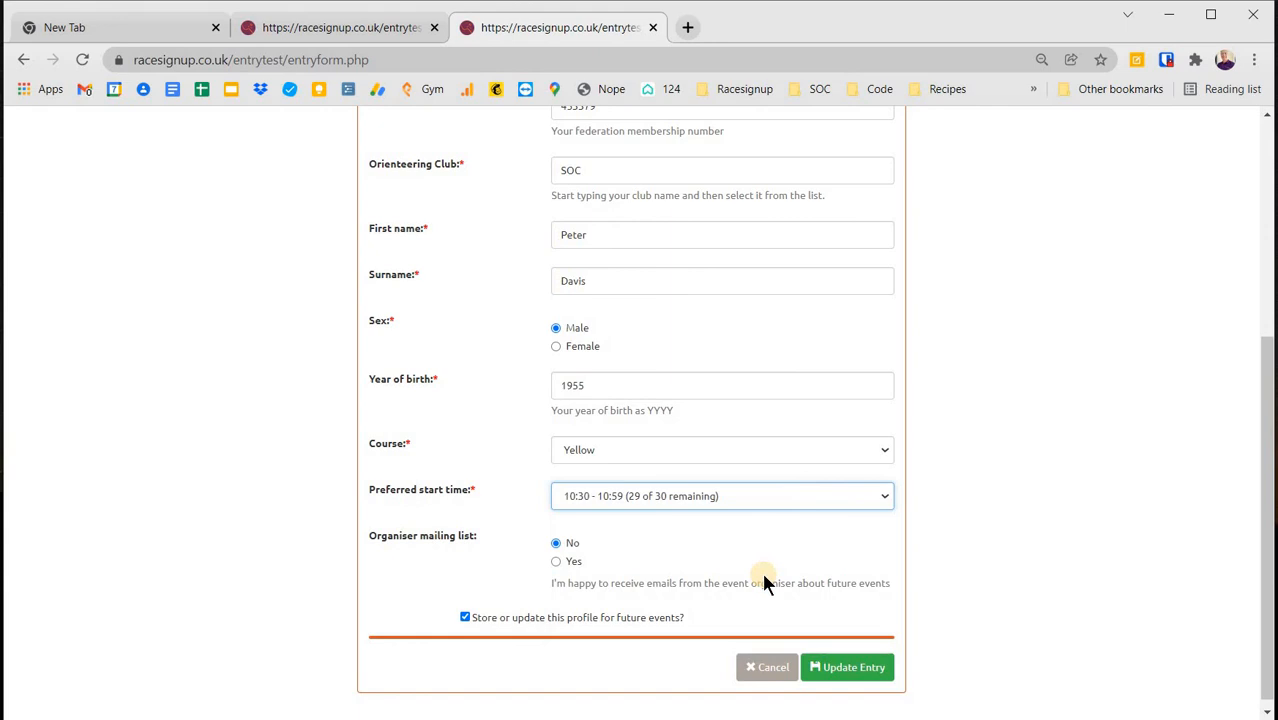
left_click(818, 667)
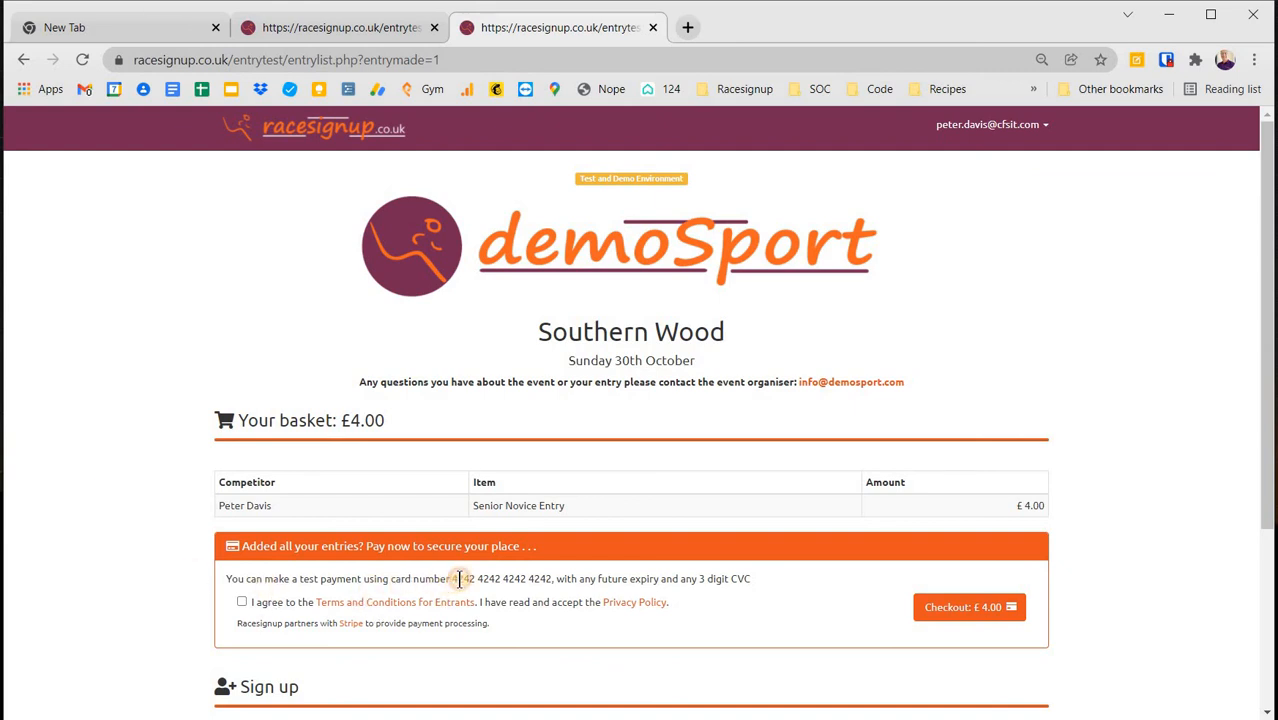
- Copy the test card number, accept the entrant terms and proceed to the £4.00 checkout
left_click_drag(452, 579, 554, 579)
key("ctrl+c")
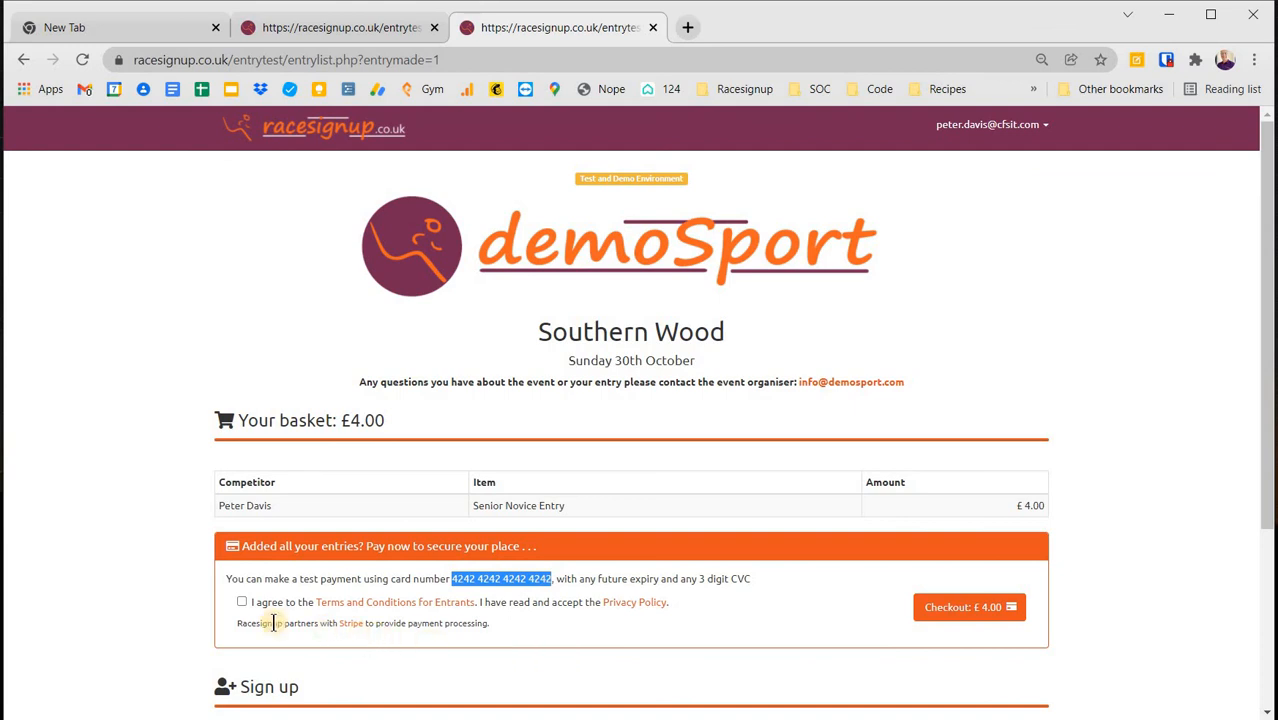
left_click(242, 603)
left_click(968, 612)
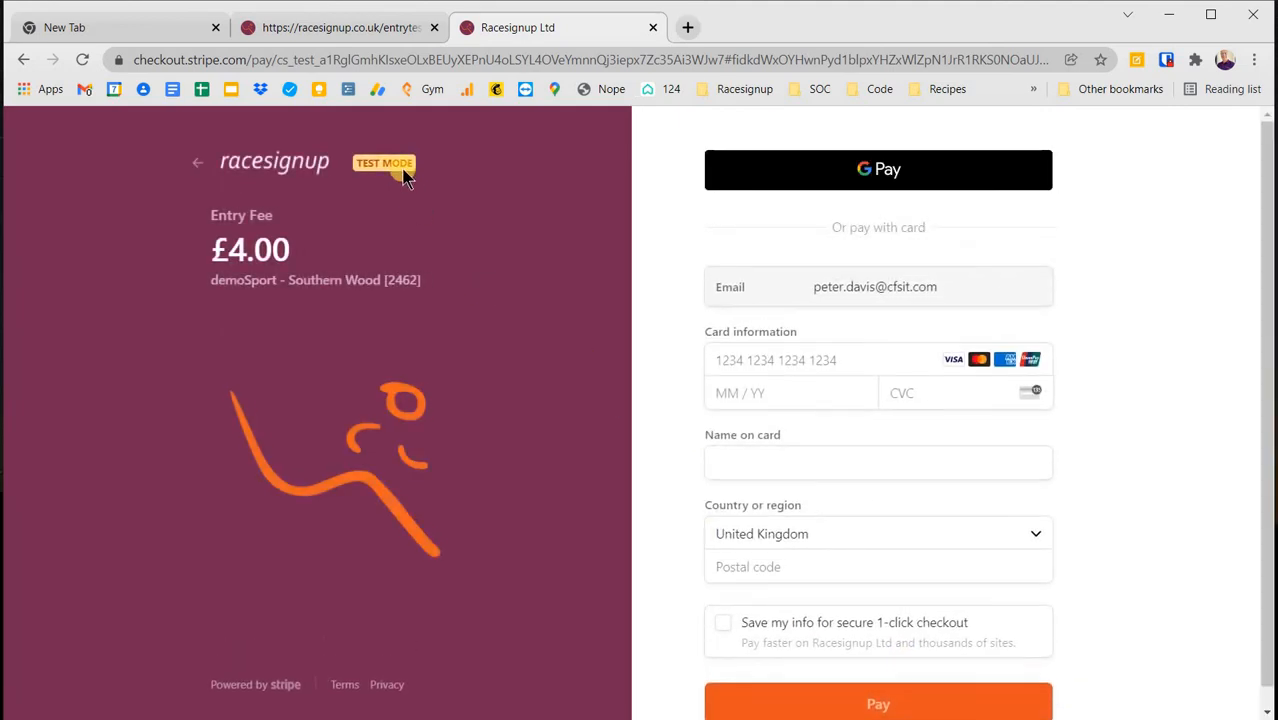
- Pay £4.00 with the pasted test card, expiry 10/22, CVC 123, cardholder initials and postcode
left_click(717, 359)
key("ctrl+v")
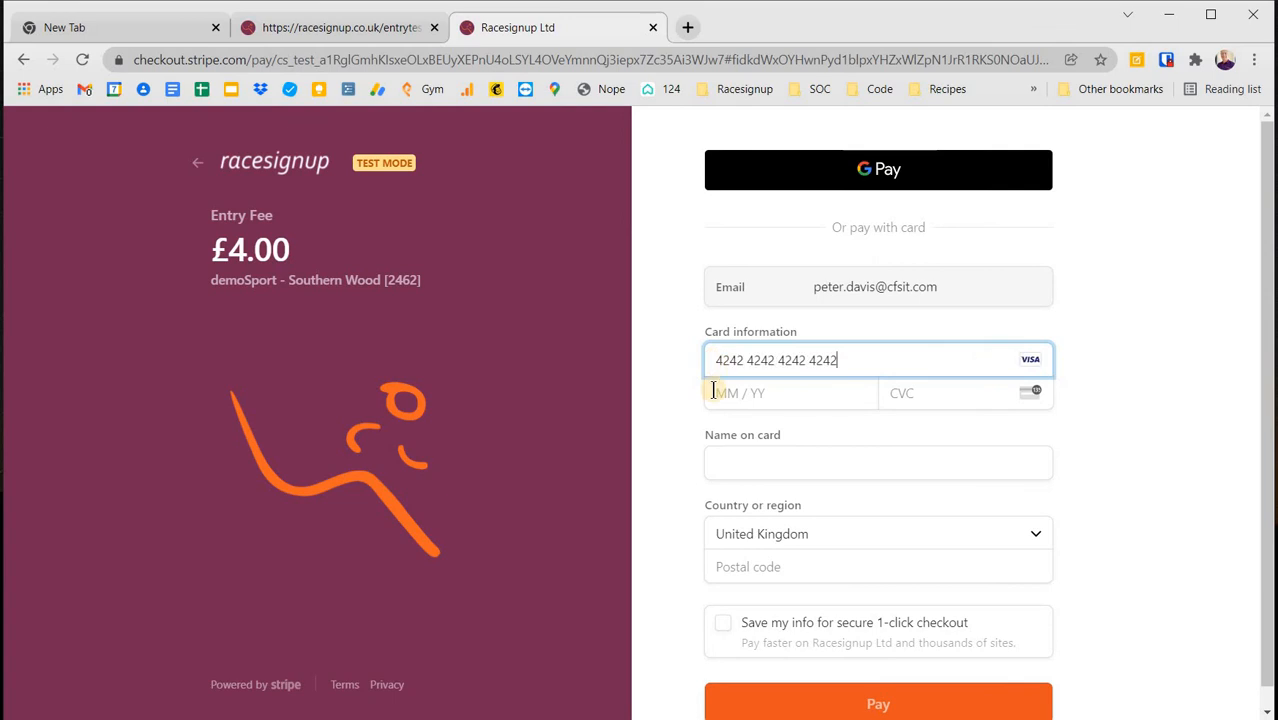
type("1022")
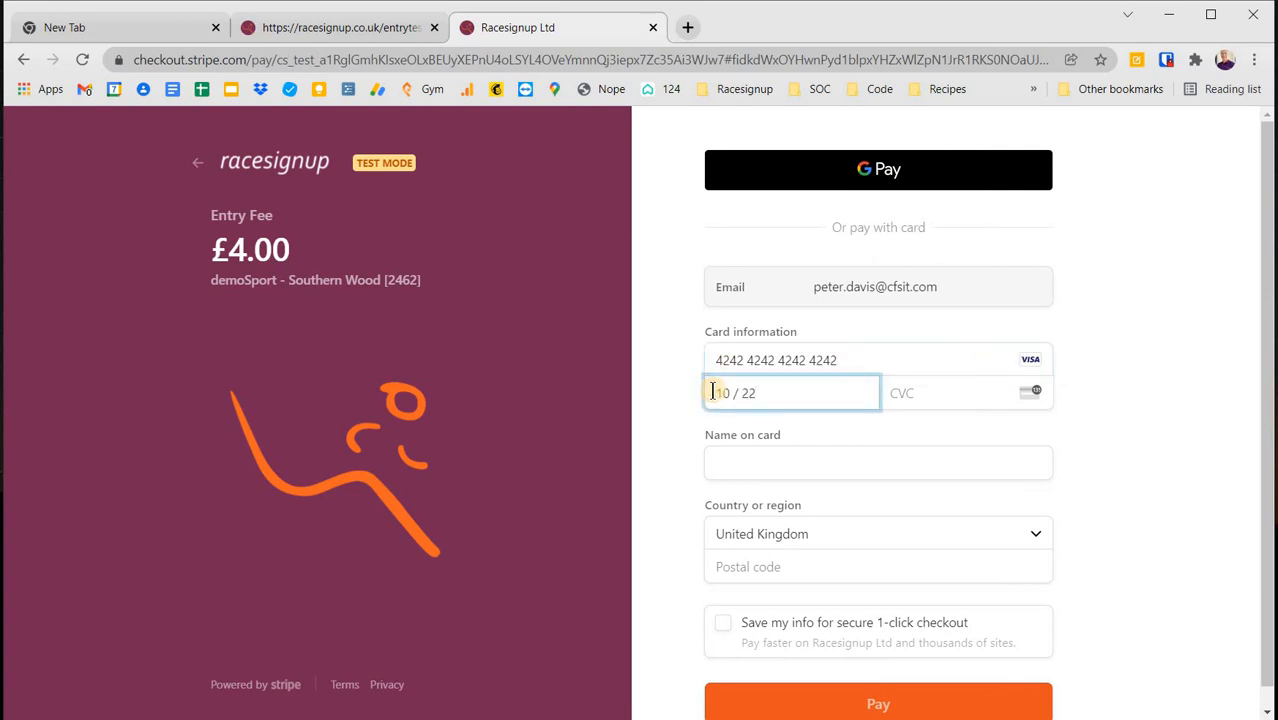
key("Tab")
type("123")
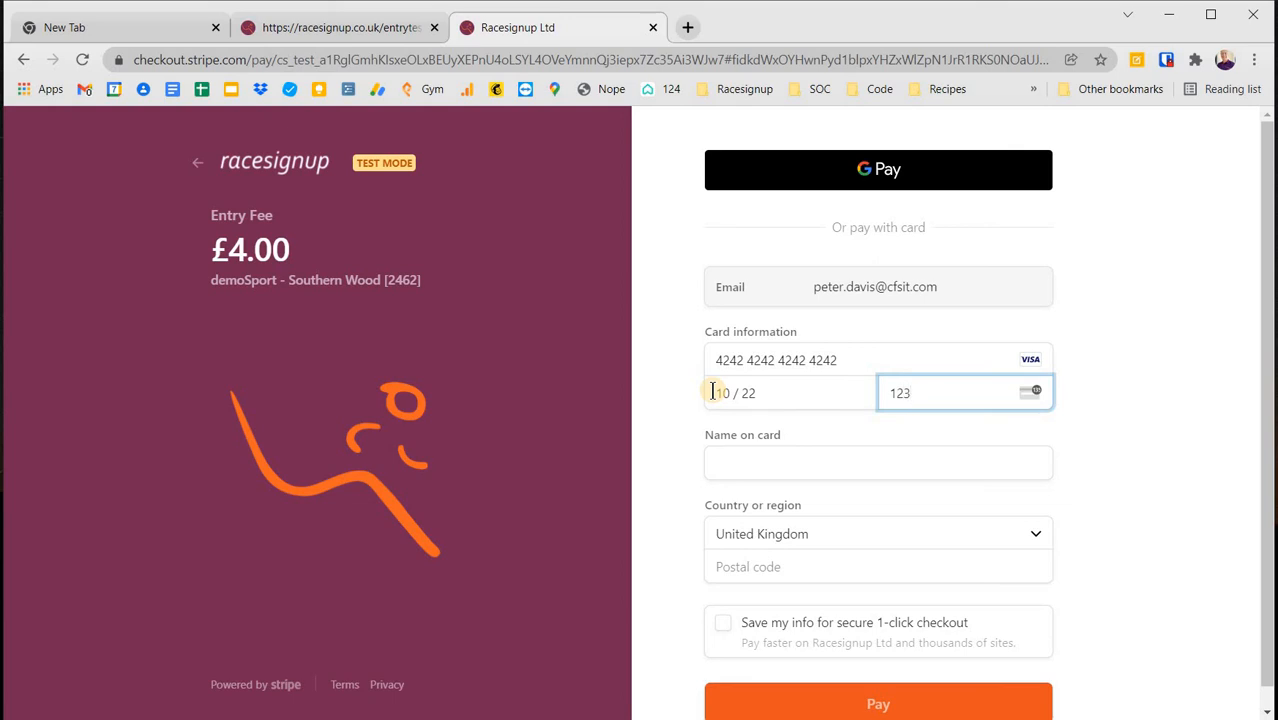
key("Tab")
type("PD")
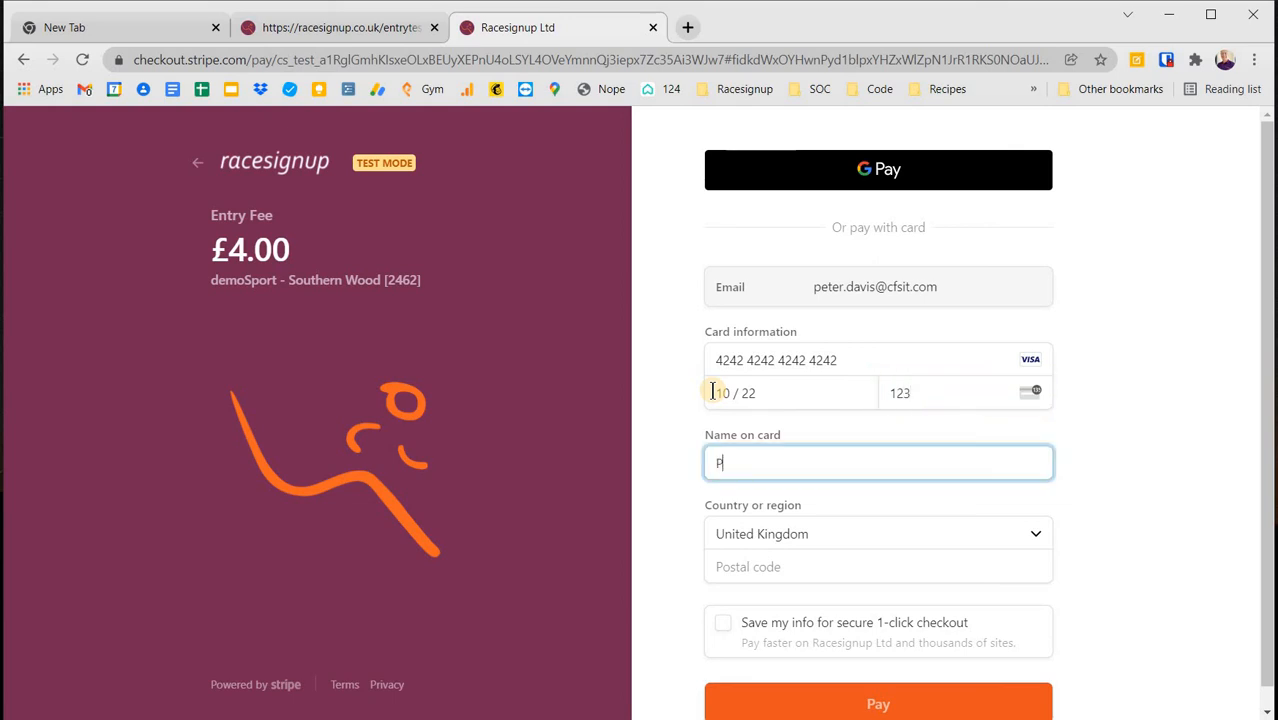
key("Tab")
key("Tab")
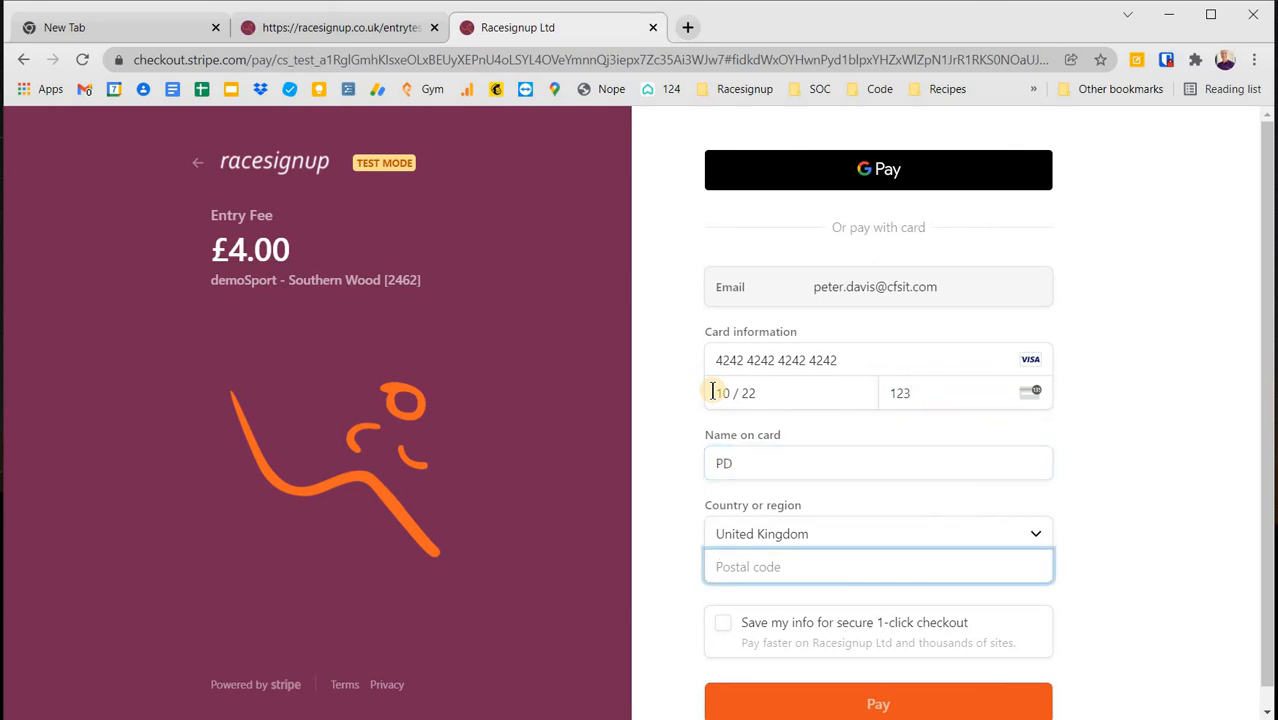
type("SO")
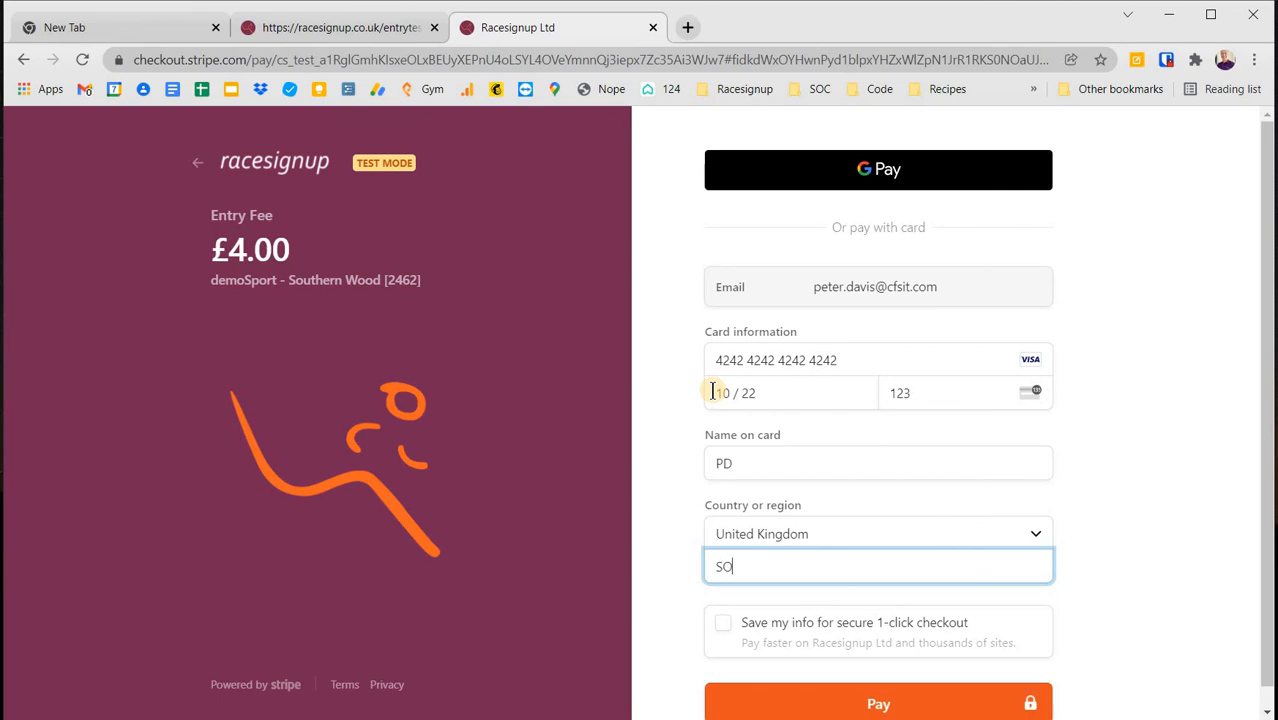
left_click(870, 703)
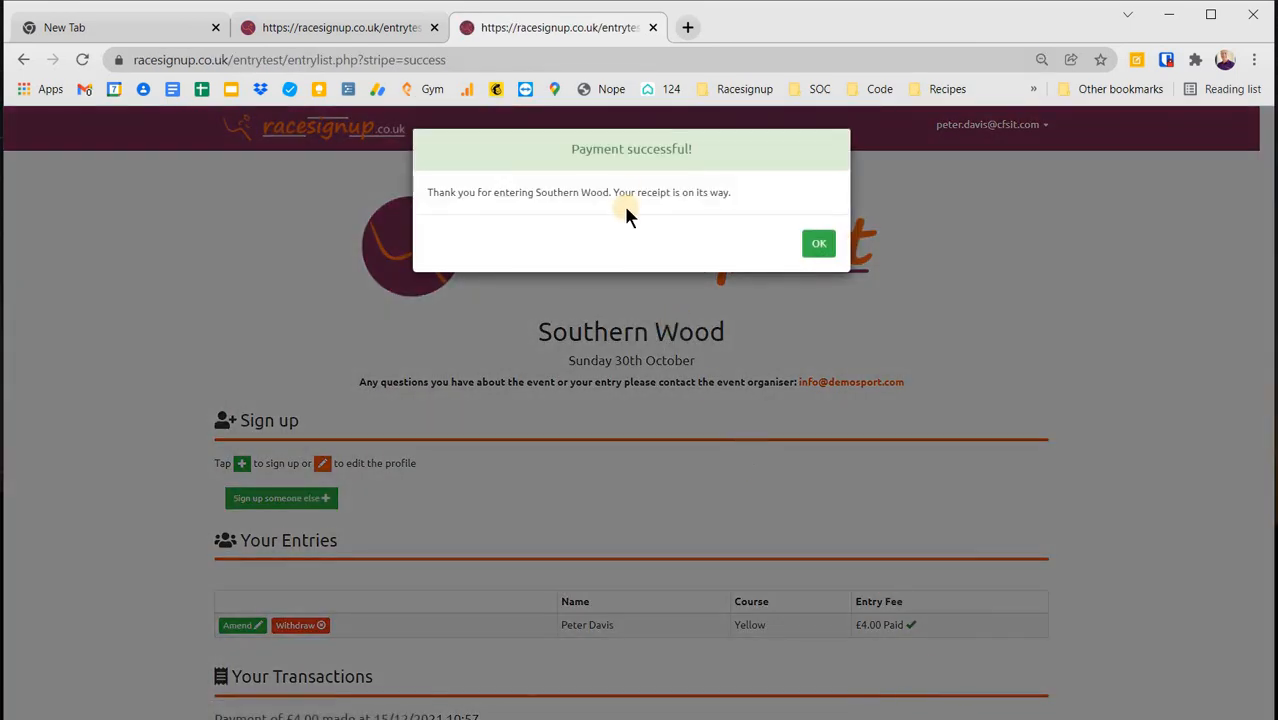
- Dismiss the payment confirmation and check the £4.00 Paid entry and its transaction record
left_click(822, 246)
scroll(980, 411, "down", 2)
scroll(980, 411, "down", 2)
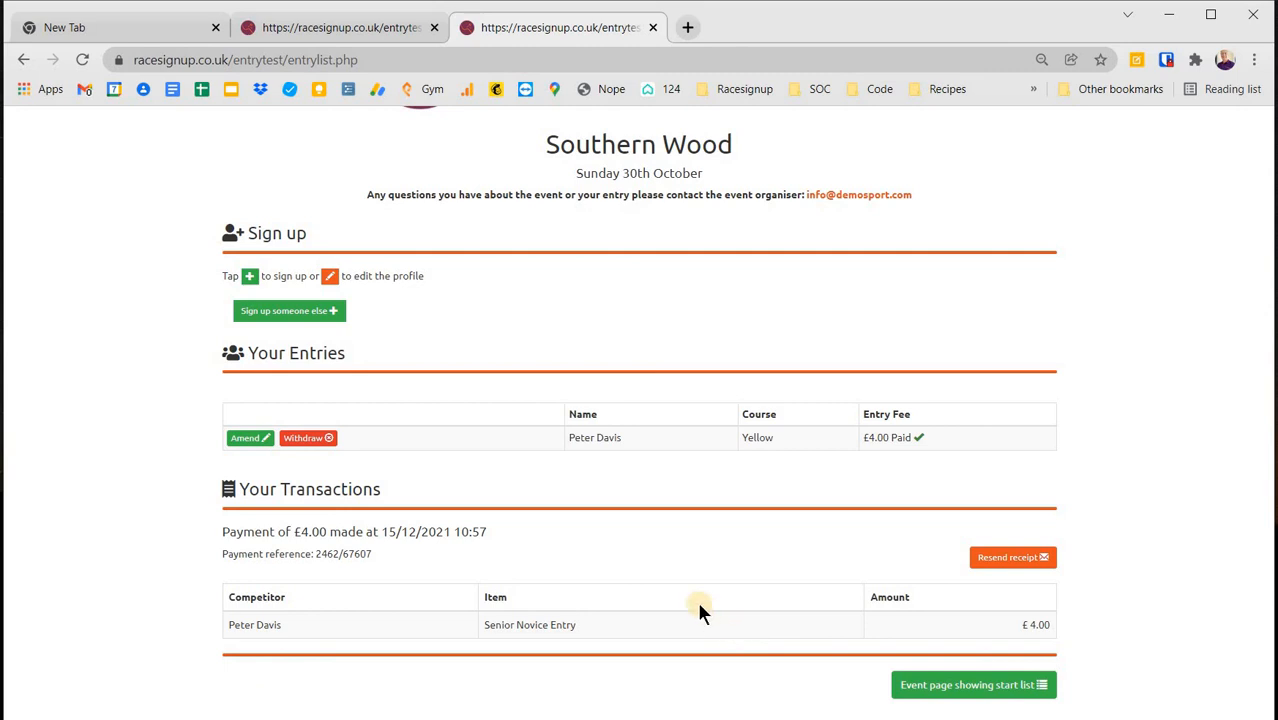
scroll(699, 608, "up", 3)
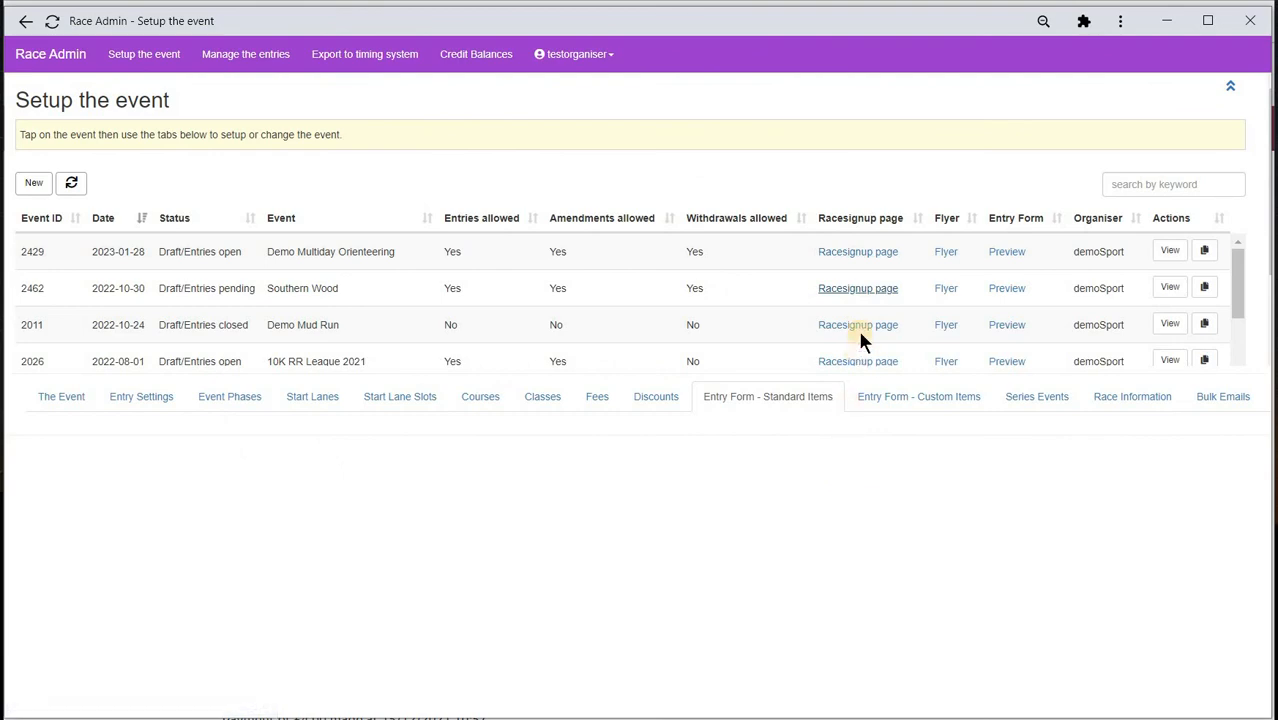
- Check Southern Wood's start list shows the entrant on Yellow, SOC, 10:30 - 10:59
left_click(861, 289)
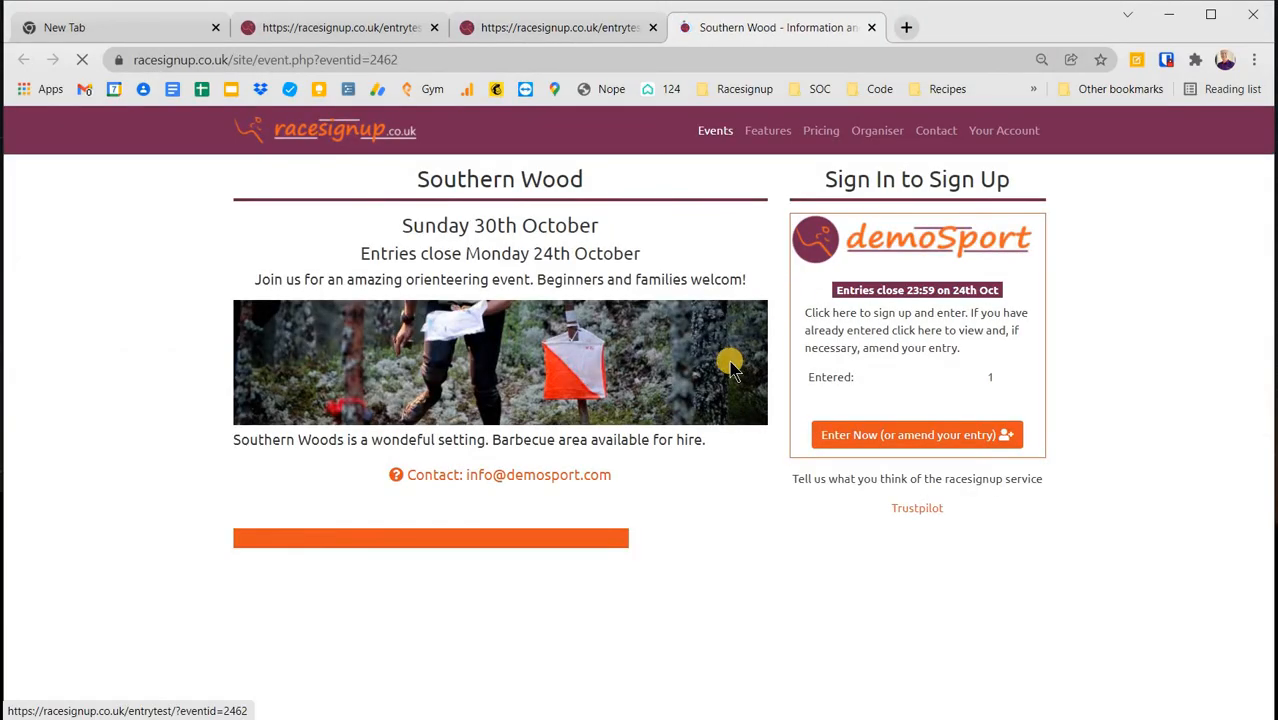
scroll(729, 363, "down", 4)
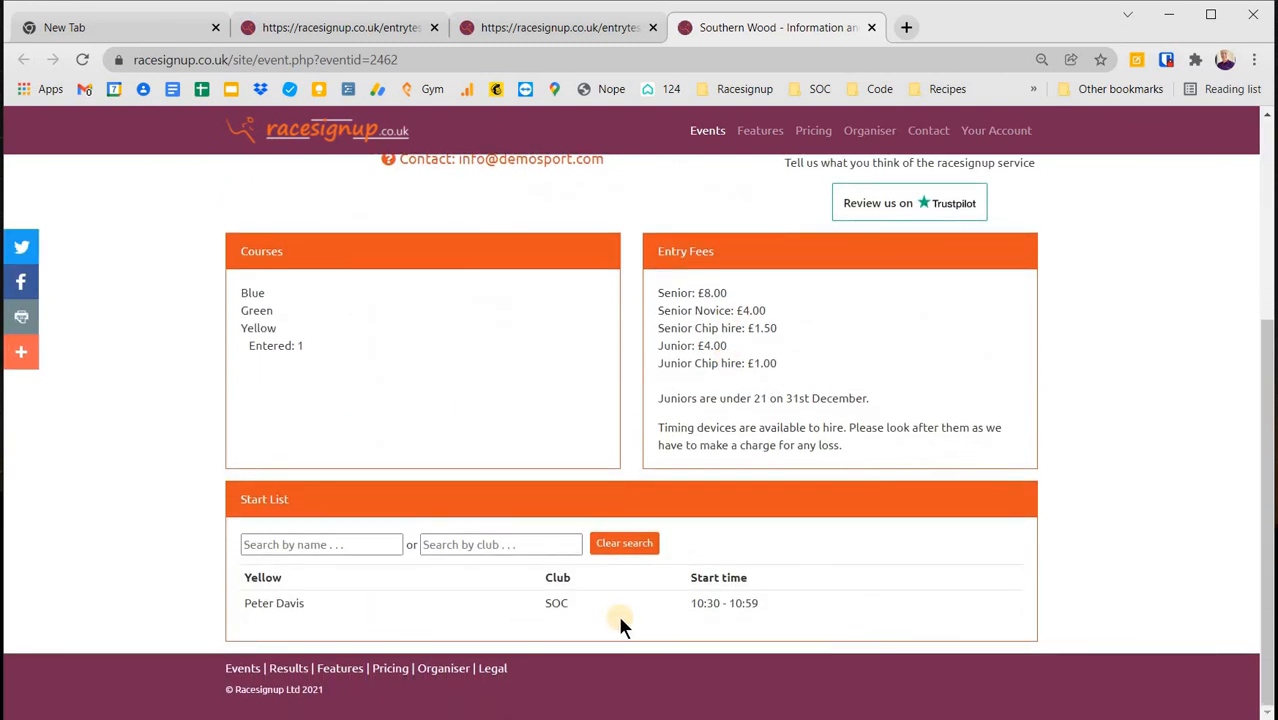
scroll(619, 620, "up", 3)
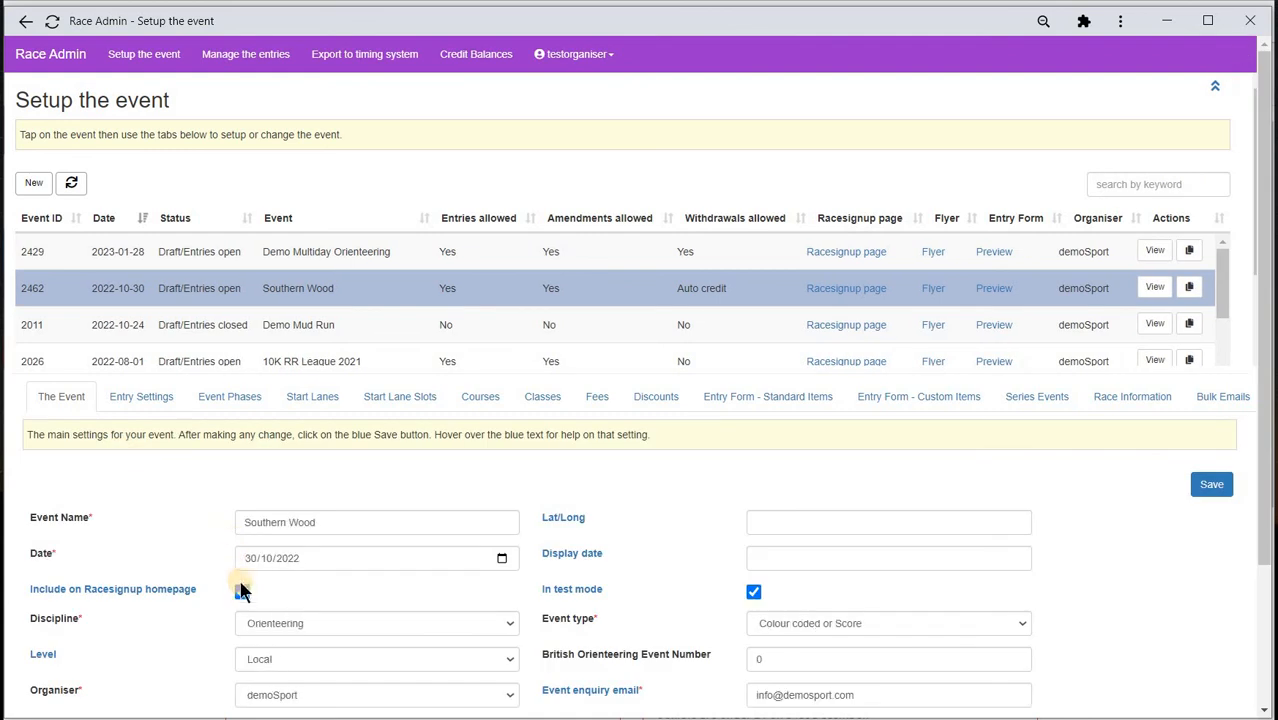
- Untick 'In test mode' for Southern Wood, then browse the events on the public Racesignup homepage
left_click(753, 592)
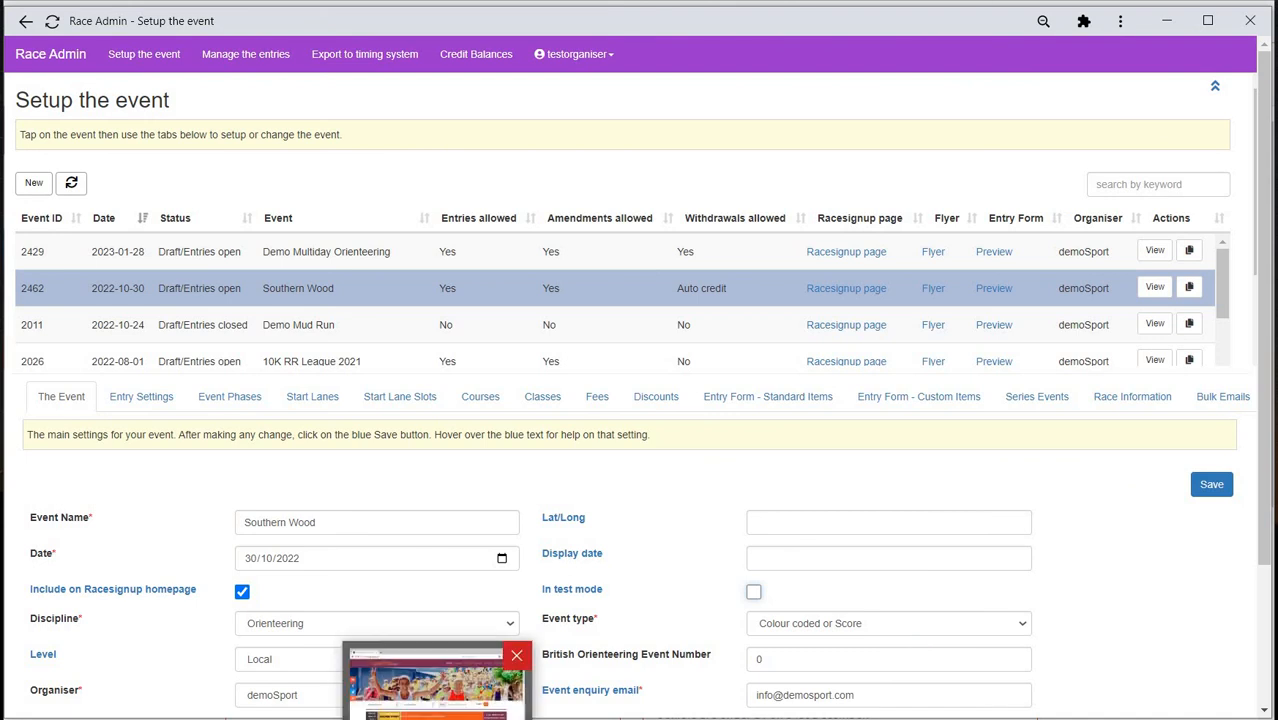
left_click(490, 700)
scroll(480, 550, "down", 3)
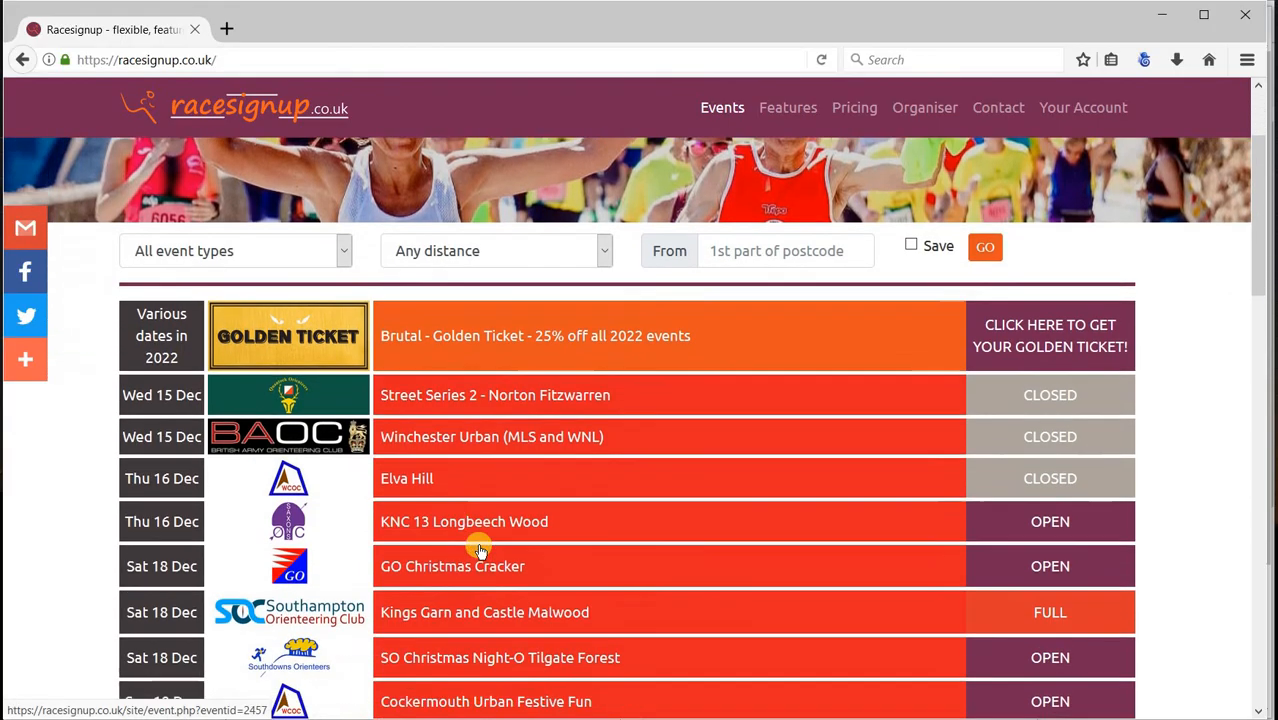
scroll(479, 550, "up", 2)
scroll(479, 550, "down", 1)
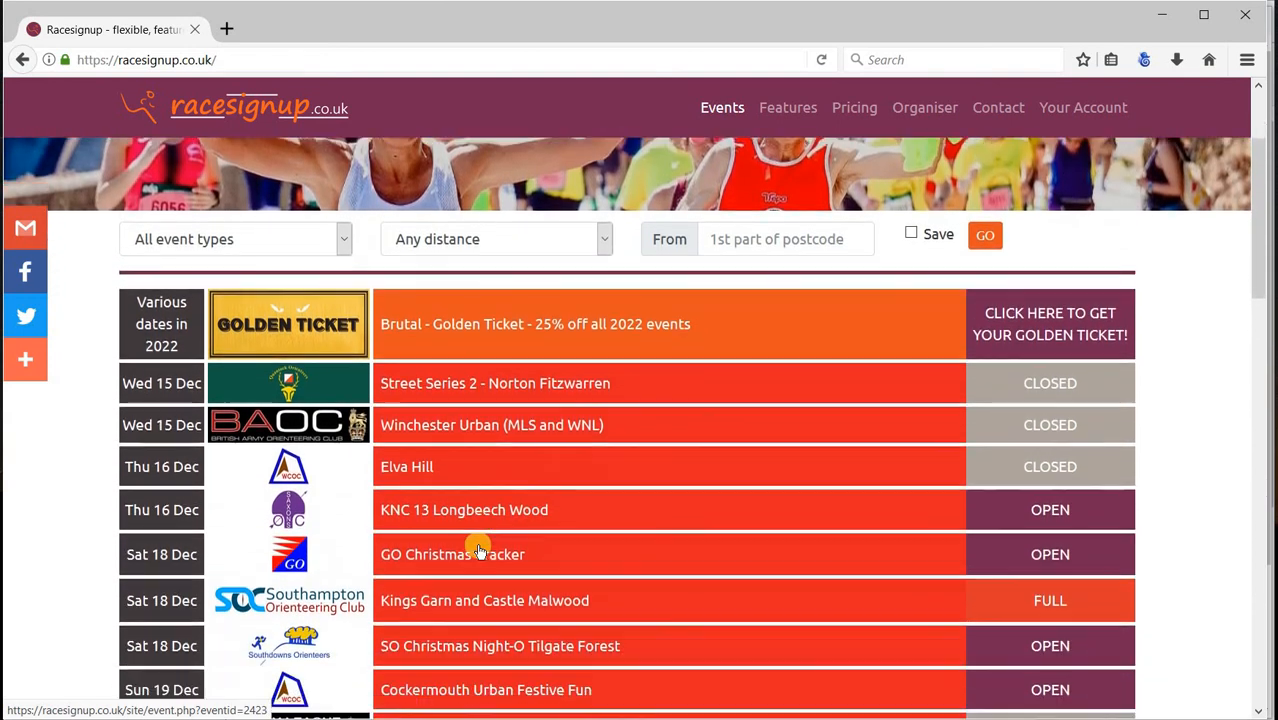